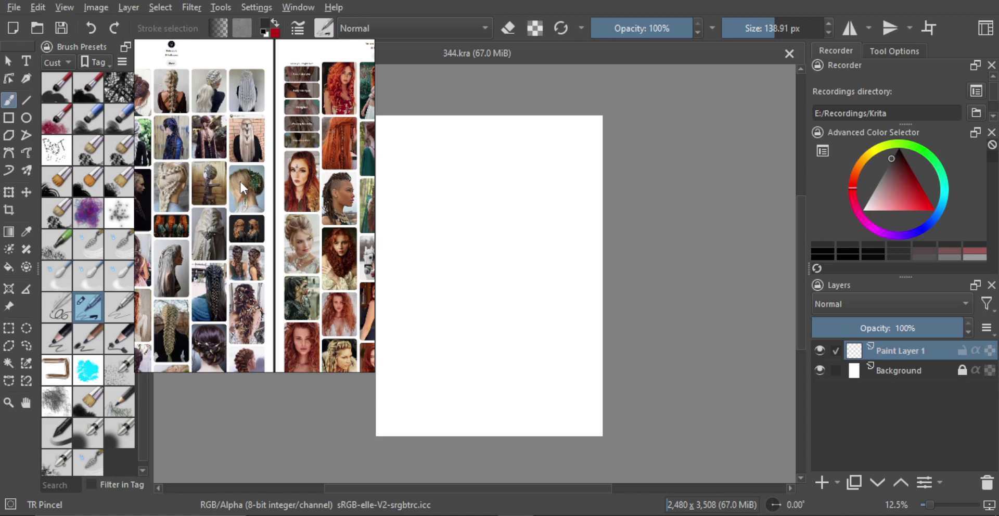
Find the photo of the red-haired woman in the knitted sweater on the reference board and enlarge it.
left_click_drag(278, 205, 155, 225)
scroll(242, 102, "up", 3)
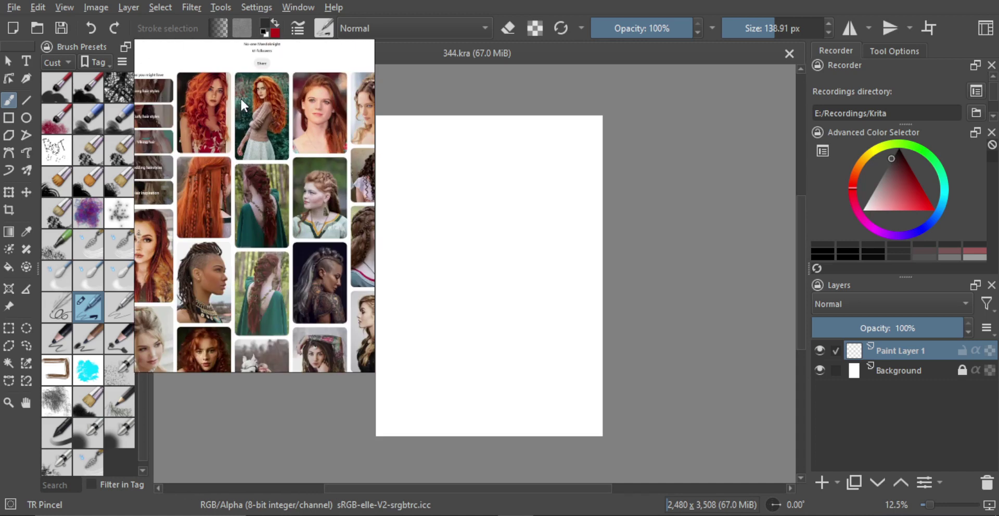
left_click_drag(240, 98, 233, 148)
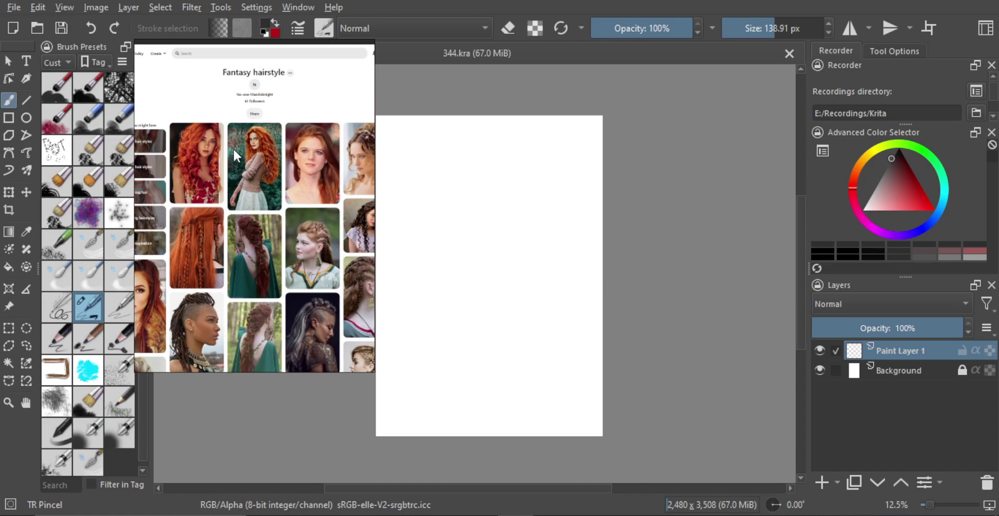
scroll(261, 154, "up", 3)
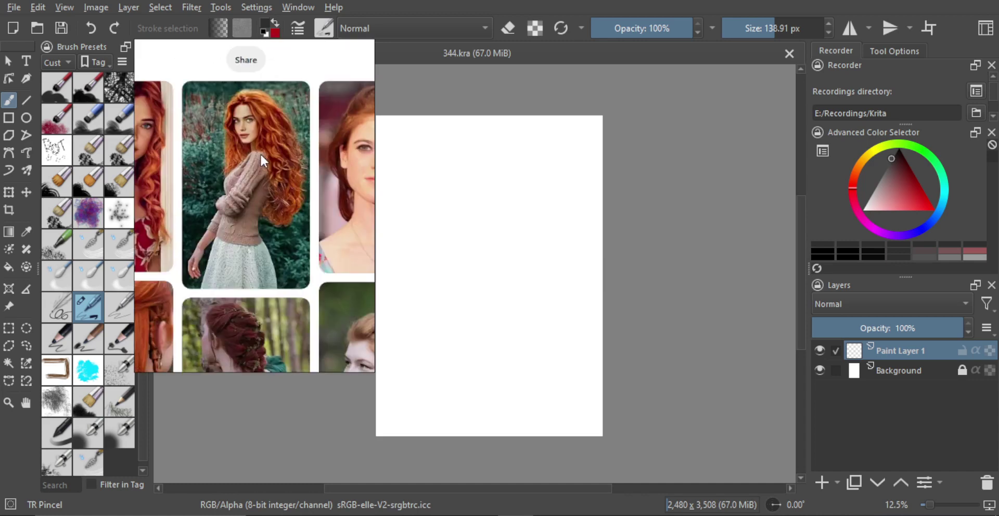
scroll(259, 166, "up", 2)
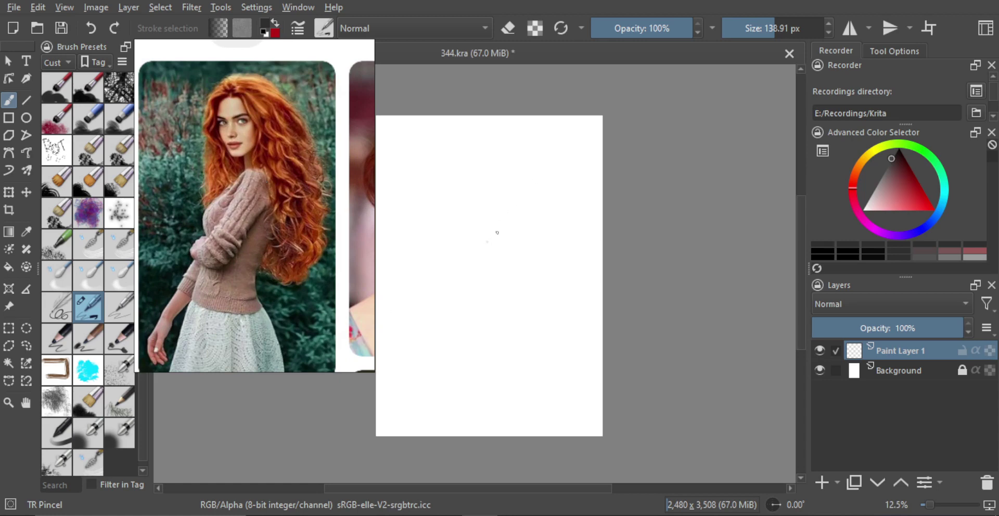
mouse_move(495, 232)
left_mouse_down()
mouse_move(518, 229)
mouse_move(519, 246)
mouse_move(544, 241)
left_mouse_up()
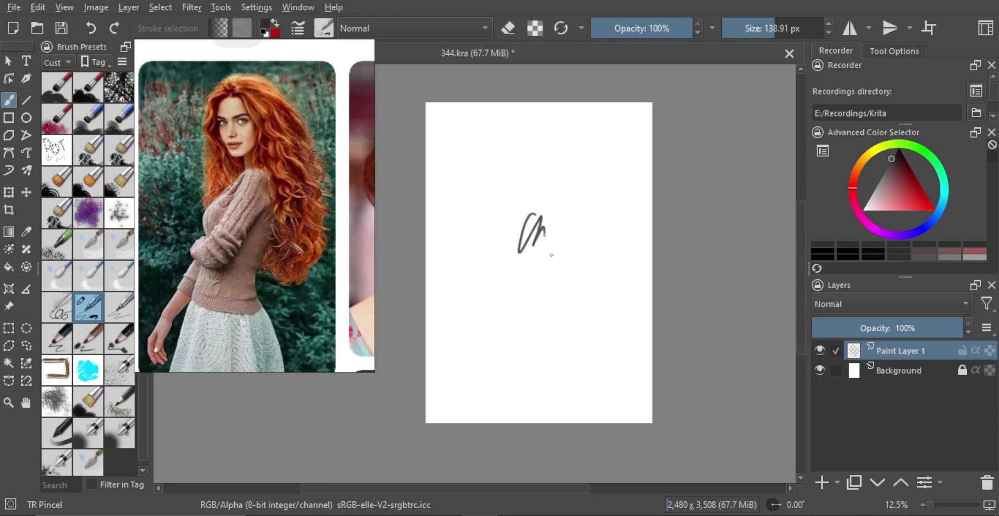
key("ctrl+z")
mouse_move(528, 207)
left_mouse_down()
mouse_move(514, 176)
mouse_move(524, 184)
mouse_move(566, 166)
mouse_move(570, 186)
mouse_move(581, 176)
mouse_move(535, 260)
left_mouse_up()
key("ctrl+z")
Sketch the figure's shoulder curve and the two long lines of the upper arm near the middle of the page.
left_click_drag(569, 190, 533, 249)
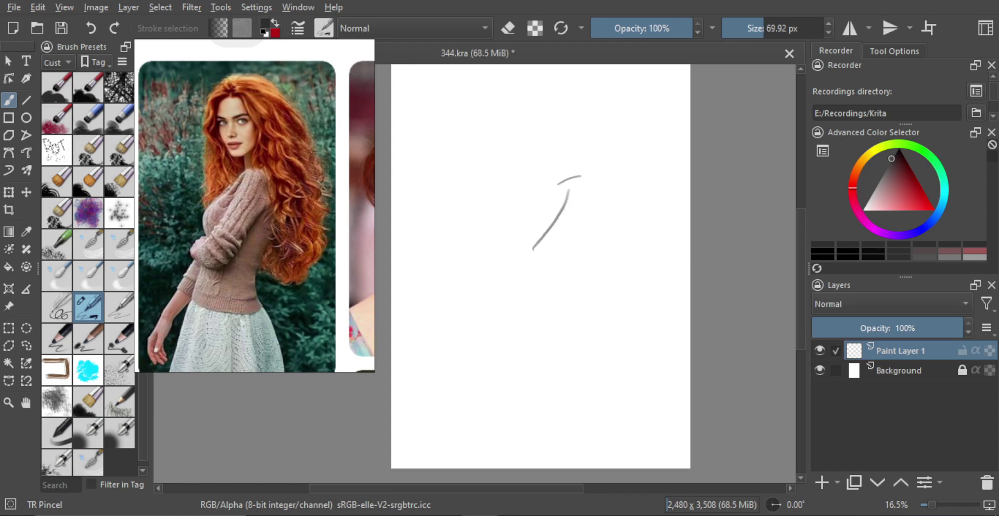
key("ctrl+z")
left_click_drag(570, 186, 535, 274)
left_click_drag(579, 186, 587, 175)
key("ctrl+z")
mouse_move(578, 190)
left_mouse_down()
mouse_move(582, 177)
mouse_move(576, 193)
mouse_move(586, 209)
mouse_move(559, 235)
left_mouse_up()
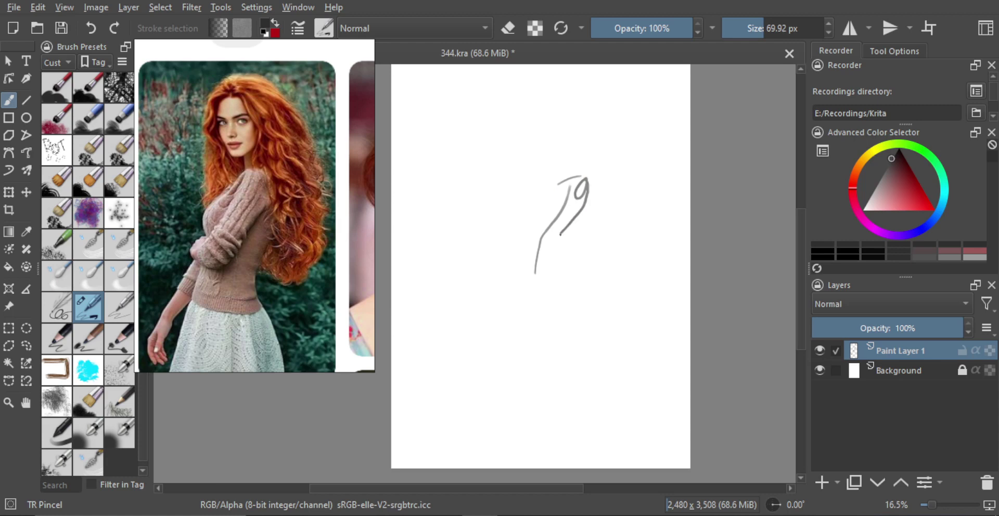
Strengthen the upper arm, add the chest line, and sketch the rounded elbow with the curved waist line below it.
mouse_move(558, 184)
left_mouse_down()
mouse_move(552, 210)
mouse_move(535, 218)
mouse_move(548, 219)
left_mouse_up()
mouse_move(579, 176)
left_mouse_down()
mouse_move(587, 187)
mouse_move(547, 237)
mouse_move(551, 247)
left_mouse_up()
mouse_move(585, 195)
left_mouse_down()
mouse_move(562, 234)
mouse_move(531, 258)
mouse_move(545, 234)
mouse_move(528, 256)
mouse_move(551, 246)
left_mouse_up()
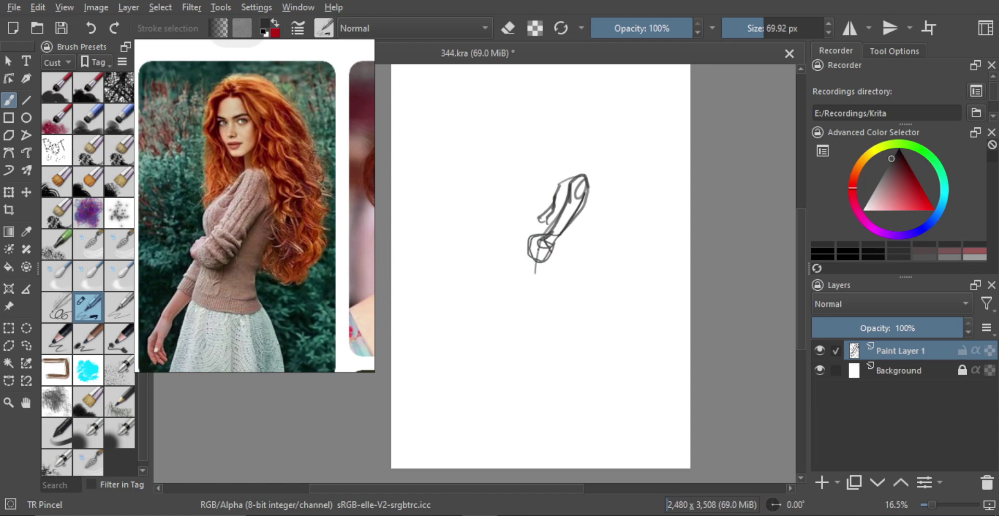
mouse_move(532, 253)
left_mouse_down()
mouse_move(527, 288)
mouse_move(565, 276)
mouse_move(536, 280)
mouse_move(561, 266)
left_mouse_up()
key("ctrl+z")
left_click_drag(535, 281, 559, 268)
left_click_drag(588, 186, 561, 237)
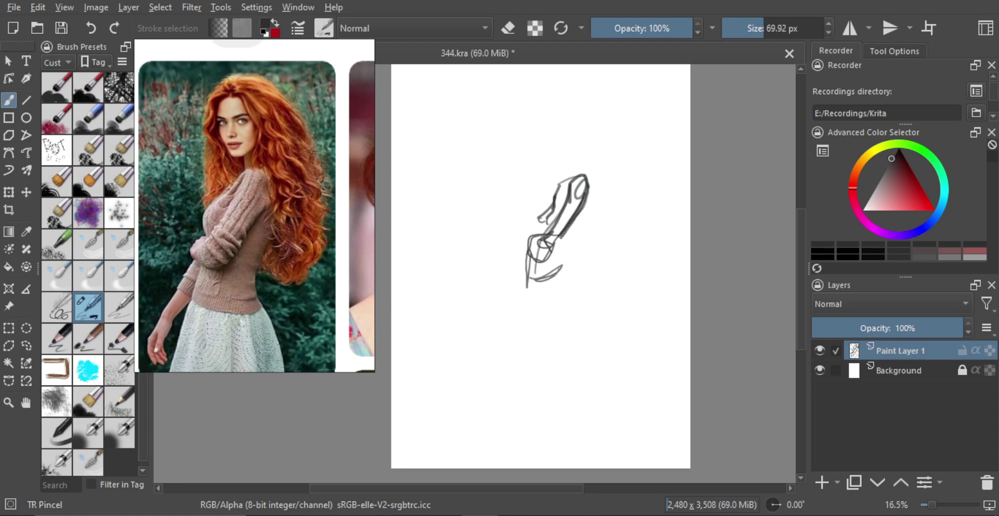
key("ctrl+z")
mouse_move(585, 194)
left_mouse_down()
mouse_move(561, 241)
mouse_move(568, 275)
left_mouse_up()
key("ctrl+z")
mouse_move(565, 239)
left_mouse_down()
mouse_move(580, 298)
mouse_move(560, 264)
mouse_move(583, 303)
mouse_move(544, 318)
mouse_move(524, 300)
mouse_move(526, 268)
mouse_move(578, 303)
left_mouse_up()
key("ctrl+z")
key("ctrl+z")
key("ctrl+z")
key("ctrl+z")
key("ctrl+z")
Sketch the lower torso and sweater hem, with the flaring skirt lines on both sides below it.
mouse_move(560, 264)
left_mouse_down()
mouse_move(551, 310)
mouse_move(538, 325)
mouse_move(575, 304)
mouse_move(528, 316)
left_mouse_up()
mouse_move(528, 279)
left_mouse_down()
mouse_move(529, 321)
mouse_move(507, 350)
mouse_move(504, 381)
left_mouse_up()
left_click_drag(577, 301, 601, 335)
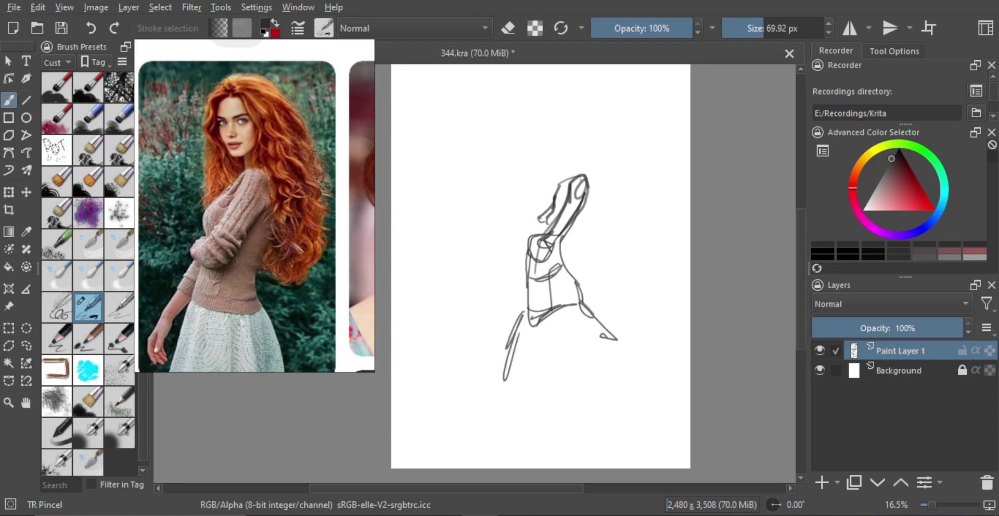
Sketch the head with an inner oval, a straight face edge and jaw, and a neck joining the shoulders.
scroll(581, 179, "down", 2)
scroll(568, 193, "up", 3)
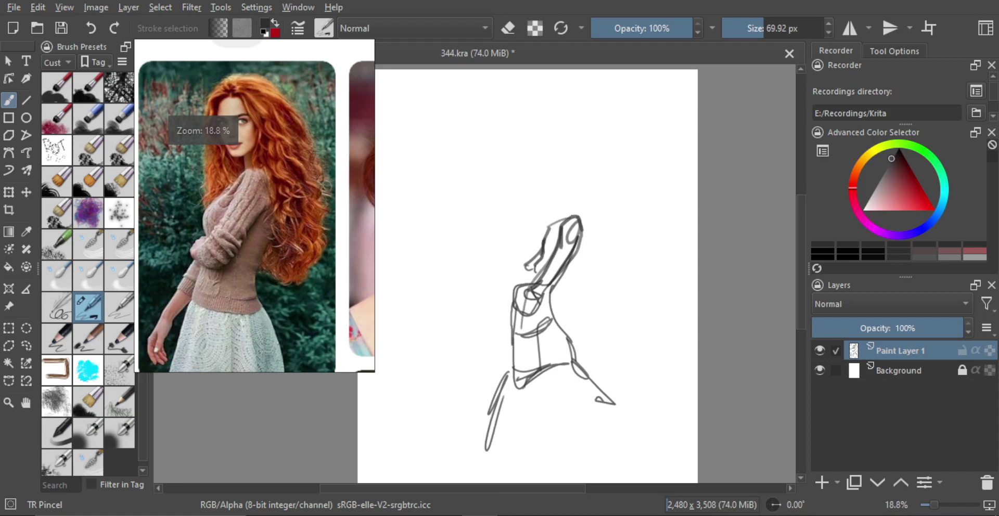
mouse_move(573, 215)
left_mouse_down()
mouse_move(541, 177)
mouse_move(554, 204)
mouse_move(546, 166)
mouse_move(539, 210)
left_mouse_up()
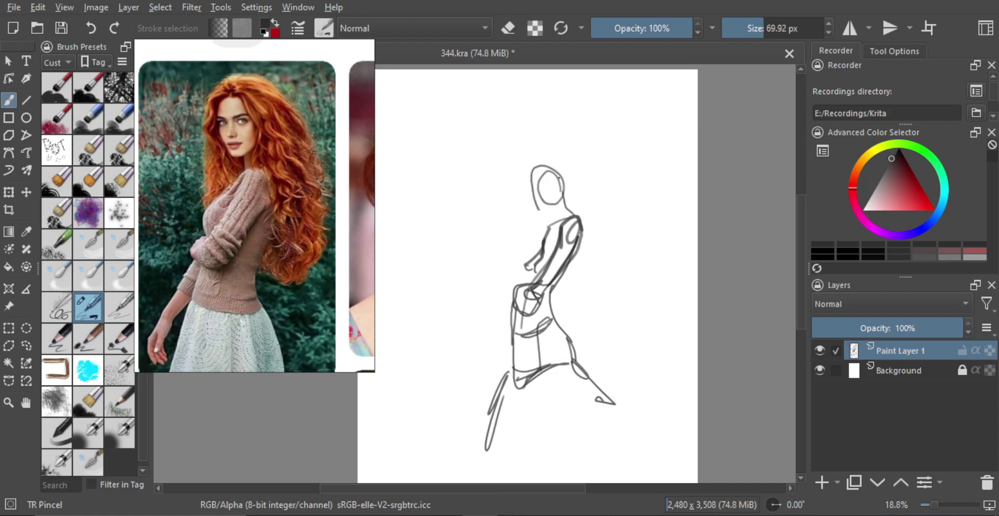
key("ctrl+z")
key("ctrl+z")
key("ctrl+z")
key("ctrl+shift+z")
mouse_move(541, 164)
left_mouse_down()
mouse_move(566, 186)
mouse_move(532, 181)
mouse_move(537, 205)
mouse_move(561, 198)
mouse_move(551, 221)
left_mouse_up()
Redraw the chest contour in front of the upper arm with a 73.76 px brush, erasing the stray lines.
key("bracketright")
key("bracketright")
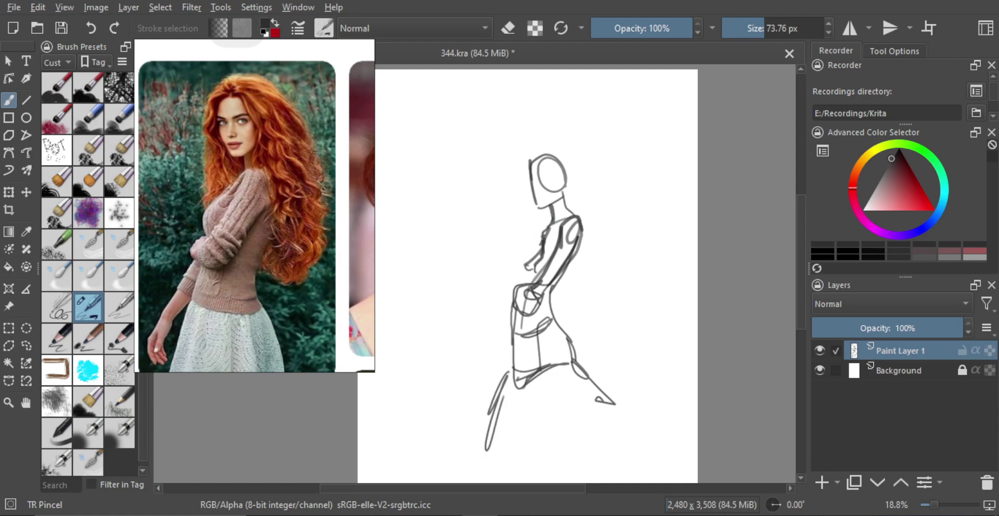
left_click_drag(522, 265, 535, 260)
key("ctrl+z")
key("e")
key("e")
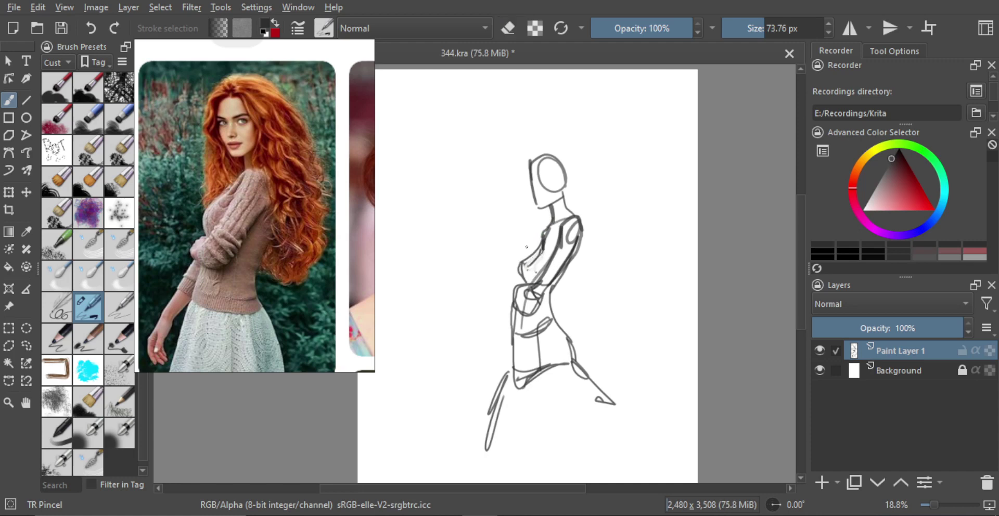
Sketch the sleeve folds at the elbow, the cuff, and the forearm reaching down beside the hip.
left_click_drag(509, 292, 519, 283)
scroll(502, 311, "up", 2)
scroll(541, 218, "down", 2)
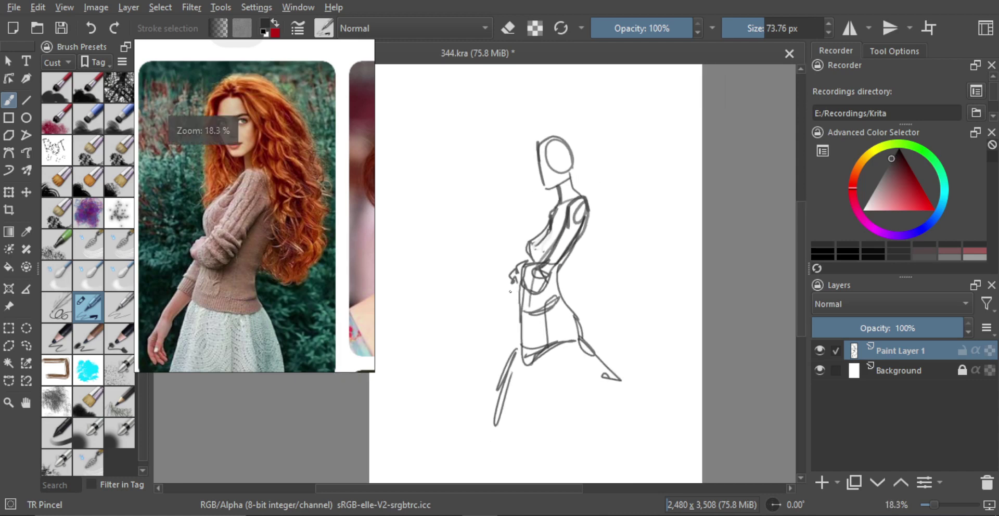
mouse_move(515, 279)
left_mouse_down()
mouse_move(487, 339)
mouse_move(518, 295)
mouse_move(495, 308)
mouse_move(518, 294)
left_mouse_up()
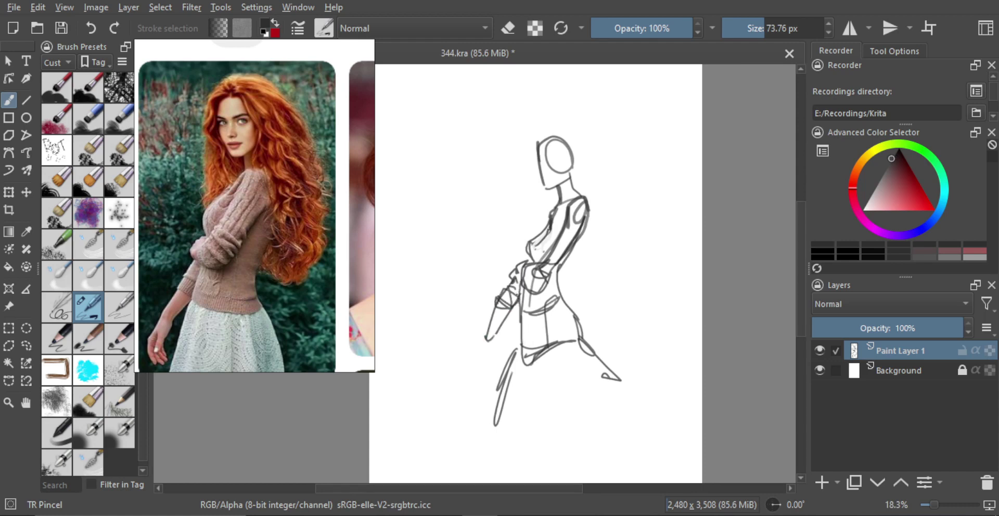
Sketch the wrist and the hanging hand with its fingers at the end of the forearm.
scroll(522, 323, "down", 2)
scroll(491, 322, "up", 1)
mouse_move(487, 352)
left_mouse_down()
mouse_move(490, 323)
mouse_move(479, 347)
left_mouse_up()
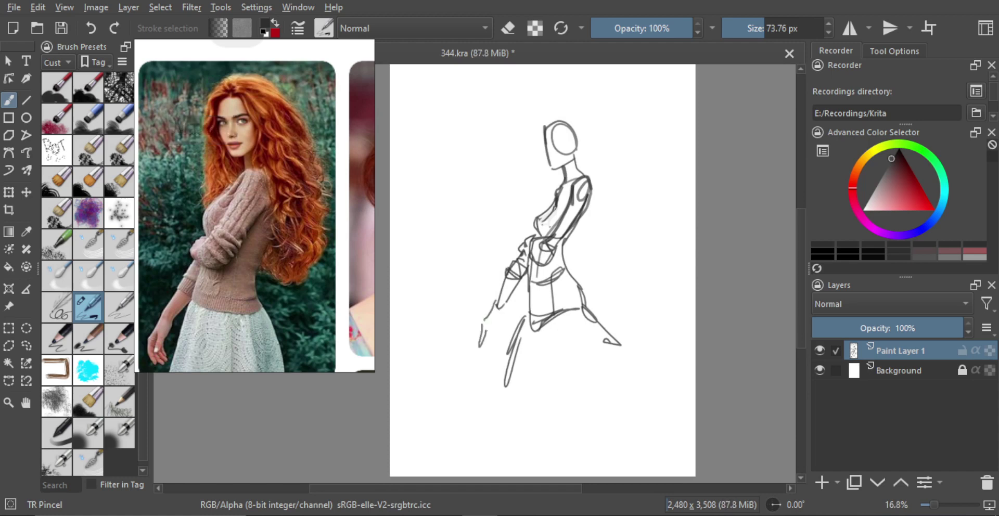
mouse_move(506, 305)
left_mouse_down()
mouse_move(496, 332)
mouse_move(505, 291)
mouse_move(492, 343)
left_mouse_up()
key("ctrl+z")
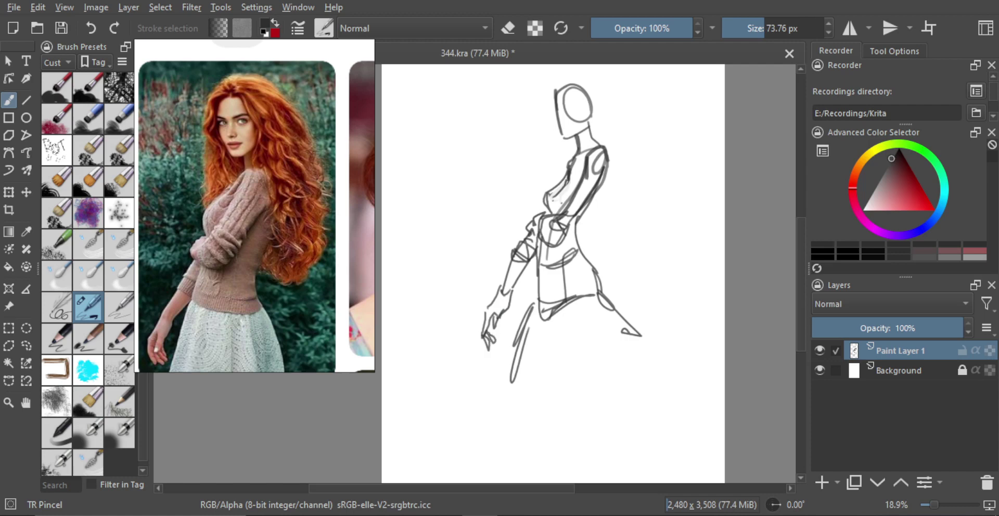
Check the figure mirrored and sketch the ear, brow, nose and mouth inside the head.
key("minus")
key("m")
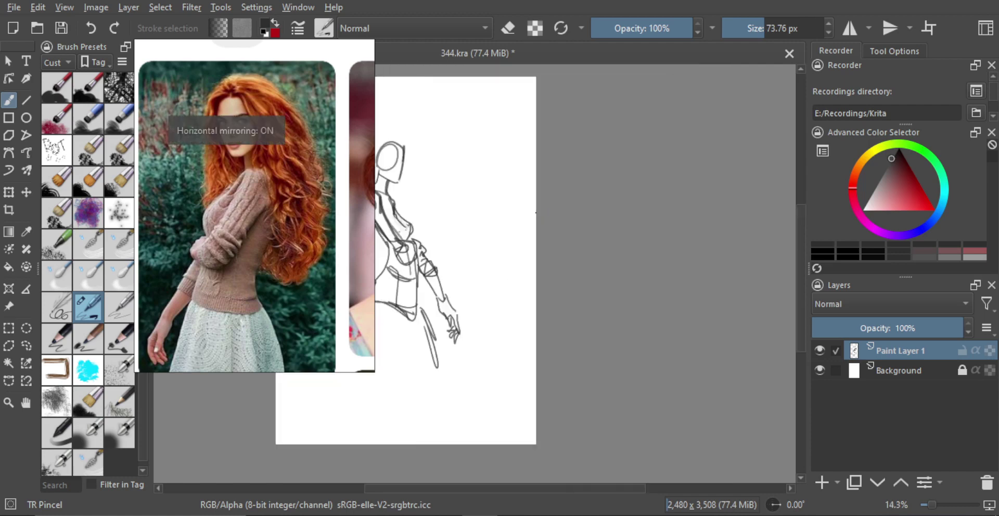
key("m")
left_click_drag(515, 210, 557, 216)
mouse_move(537, 262)
left_mouse_down()
mouse_move(537, 188)
mouse_move(533, 270)
left_mouse_up()
left_click_drag(524, 237, 522, 237)
mouse_move(501, 204)
left_mouse_down()
mouse_move(508, 225)
mouse_move(510, 212)
left_mouse_up()
key("ctrl+z")
mouse_move(513, 219)
left_mouse_down()
mouse_move(510, 208)
mouse_move(505, 225)
mouse_move(505, 214)
mouse_move(530, 230)
left_mouse_up()
key("ctrl+z")
mouse_move(541, 210)
left_mouse_down("shift")
mouse_move(515, 219)
mouse_move(530, 199)
mouse_move(534, 216)
mouse_move(513, 234)
mouse_move(527, 231)
mouse_move(514, 233)
mouse_move(524, 226)
mouse_move(519, 249)
mouse_move(544, 243)
mouse_move(525, 244)
mouse_move(540, 246)
mouse_move(531, 253)
left_mouse_up("shift")
key("ctrl+z")
key("ctrl+z")
key("ctrl+z")
key("ctrl+z")
key("ctrl+z")
key("ctrl+z")
key("ctrl+z")
scroll(534, 240, "down", 2)
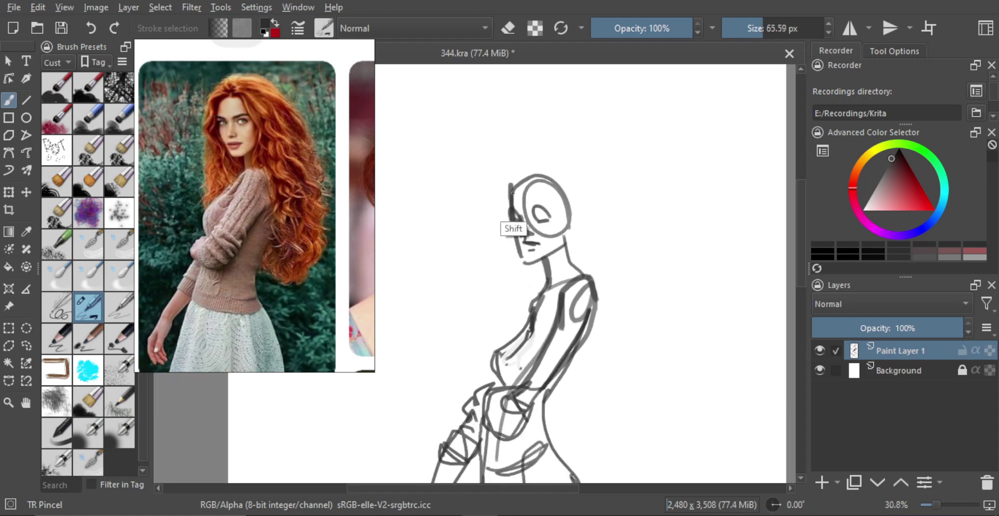
Block in the dark lock of hair along the far side of the face with a 71.71 px brush.
key("bracketright")
key("bracketright")
key("bracketright")
key("bracketright")
mouse_move(521, 181)
left_mouse_down()
mouse_move(495, 184)
mouse_move(512, 190)
mouse_move(496, 194)
mouse_move(489, 241)
left_mouse_up()
mouse_move(509, 193)
left_mouse_down()
mouse_move(499, 227)
mouse_move(516, 266)
left_mouse_up()
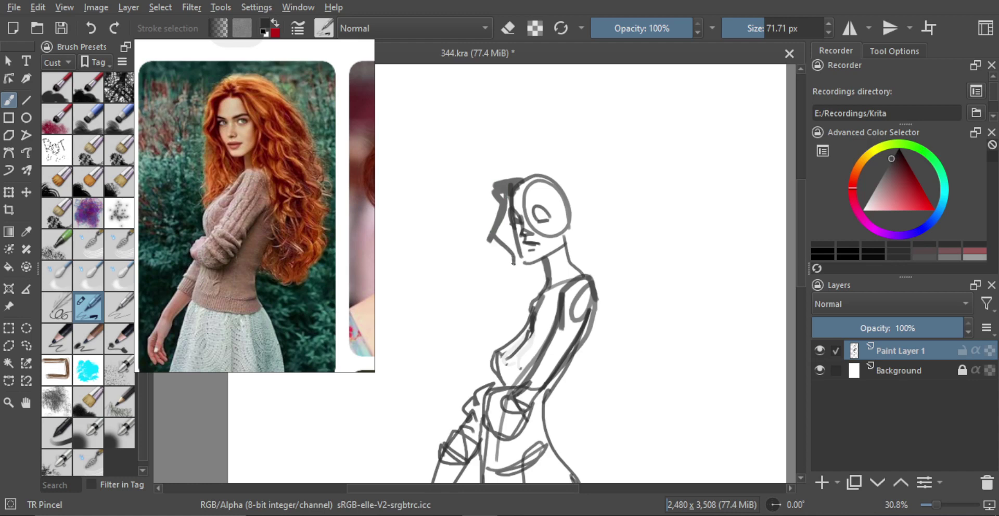
left_click_drag(496, 233, 514, 252)
left_click_drag(509, 197, 498, 239)
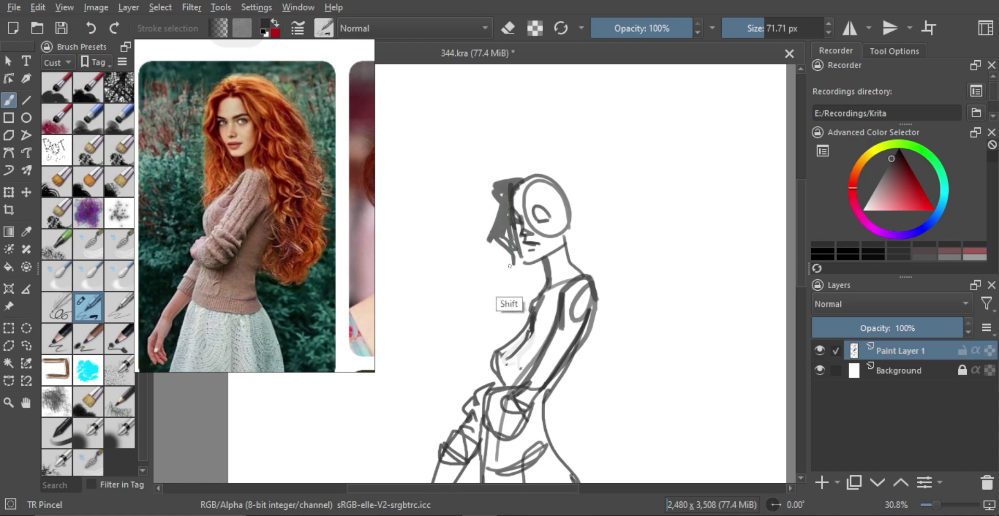
With a 69.65 px brush, draw the hair tufts on top of the head and the lines behind the jaw and neck.
key("bracketleft")
key("bracketleft")
mouse_move(521, 178)
left_mouse_down()
mouse_move(528, 164)
mouse_move(541, 175)
mouse_move(528, 183)
mouse_move(548, 187)
mouse_move(558, 275)
mouse_move(559, 245)
left_mouse_up()
mouse_move(561, 259)
left_mouse_down()
mouse_move(566, 287)
mouse_move(565, 264)
left_mouse_up()
left_click_drag(566, 257, 568, 284)
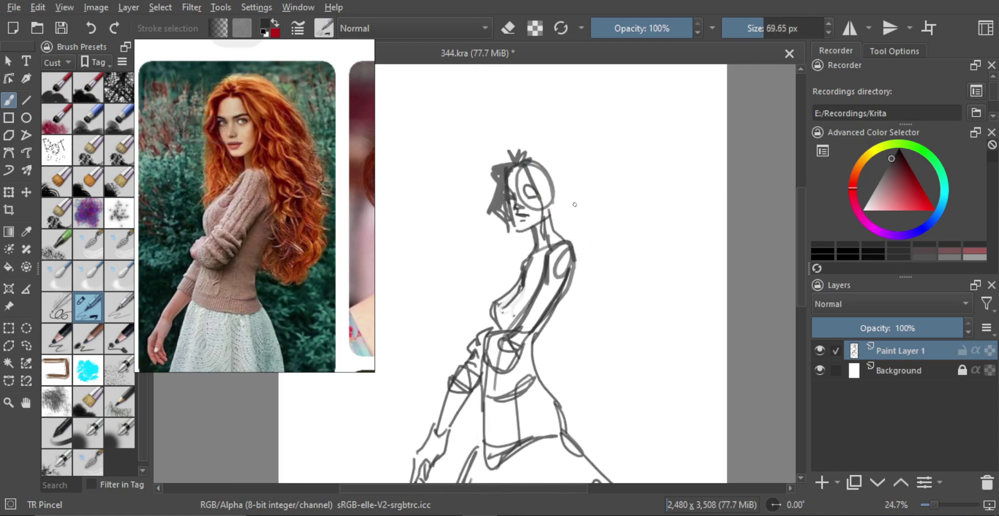
Outline the large wavy hair mass over the head and down the back, plus the front lock reaching the chest.
key("bracketright")
mouse_move(501, 218)
left_mouse_down()
mouse_move(494, 244)
mouse_move(512, 290)
left_mouse_up()
key("bracketright")
mouse_move(509, 161)
left_mouse_down()
mouse_move(503, 167)
mouse_move(525, 132)
left_mouse_up()
key("ctrl+z")
key("ctrl+z")
mouse_move(498, 160)
left_mouse_down()
mouse_move(522, 135)
mouse_move(552, 138)
mouse_move(606, 194)
mouse_move(613, 308)
mouse_move(575, 344)
mouse_move(566, 344)
mouse_move(565, 323)
left_mouse_up()
key("ctrl")
key("ctrl+z")
left_click_drag(560, 333, 545, 322)
left_click_drag(527, 220, 532, 219)
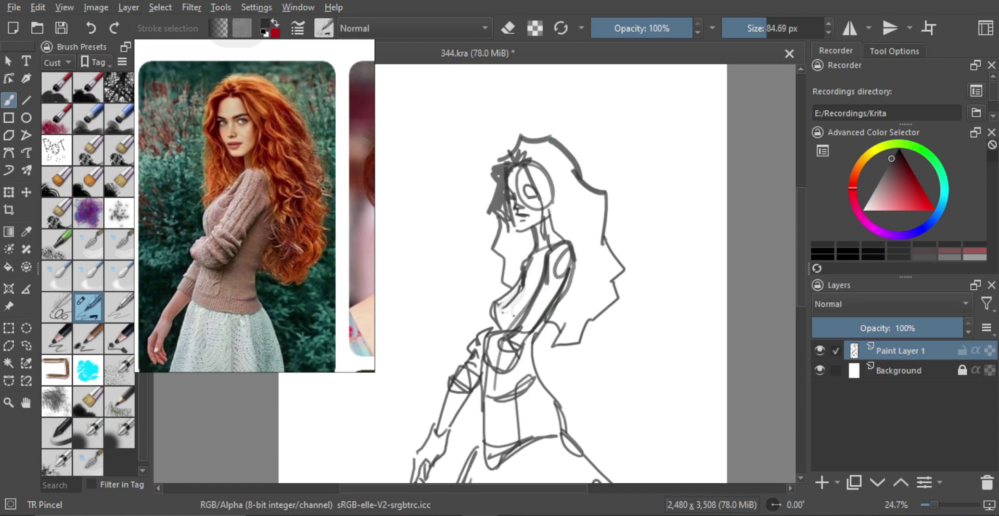
Fill the front lock between neck and hair outline with dark strokes, using a 137.98 px brush.
left_click_drag(503, 273, 511, 289)
mouse_move(510, 252)
left_mouse_down()
mouse_move(507, 234)
mouse_move(510, 260)
left_mouse_up()
key("bracketright")
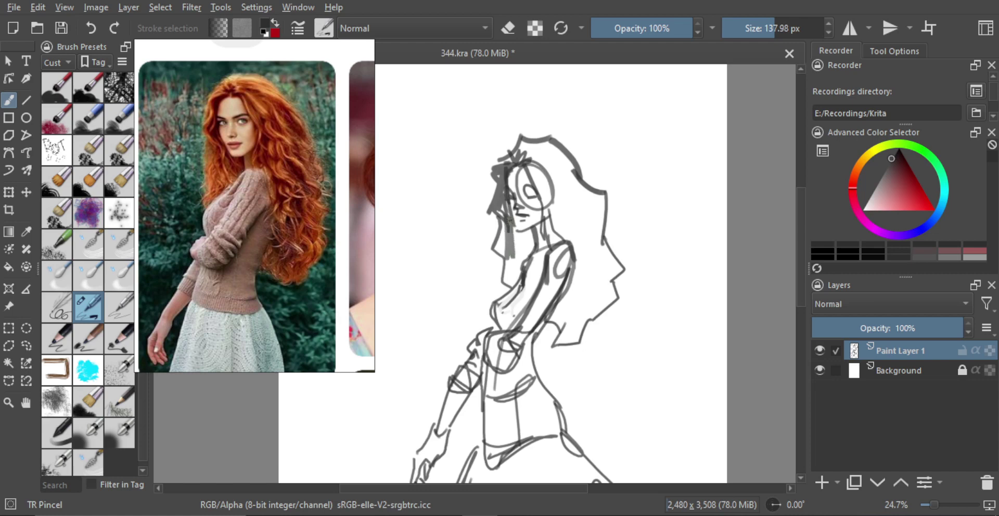
key("ctrl+z")
mouse_move(509, 226)
left_mouse_down()
mouse_move(514, 256)
mouse_move(531, 232)
mouse_move(510, 291)
mouse_move(517, 285)
left_mouse_up()
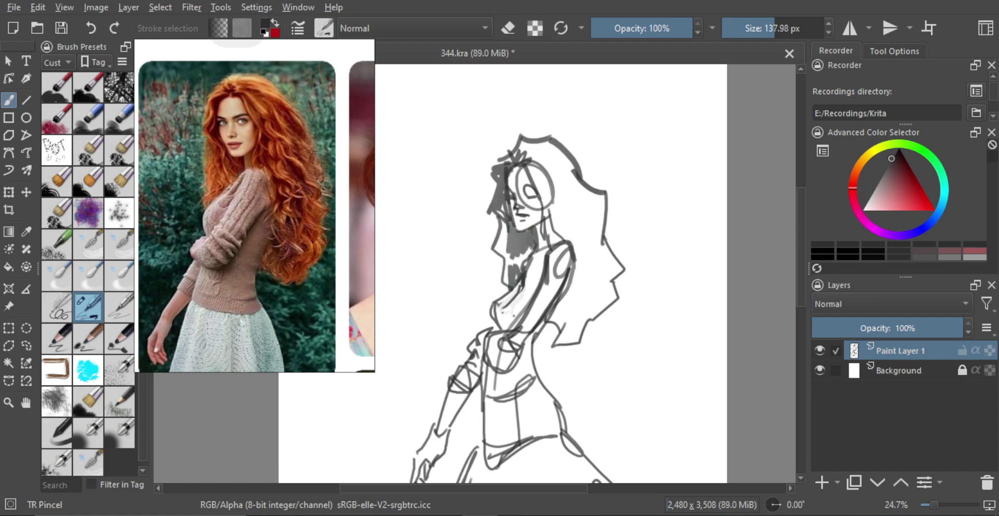
Shade the hair over the head and down the back with broad 181 px and 239.5 px strokes, and check the figure mirrored.
mouse_move(535, 181)
left_mouse_down("shift")
mouse_move(548, 181)
mouse_move(543, 150)
mouse_move(572, 170)
left_mouse_up("shift")
mouse_move(546, 159)
left_mouse_down()
mouse_move(583, 178)
mouse_move(572, 186)
mouse_move(600, 203)
left_mouse_up()
key("ctrl+z")
key("bracketleft")
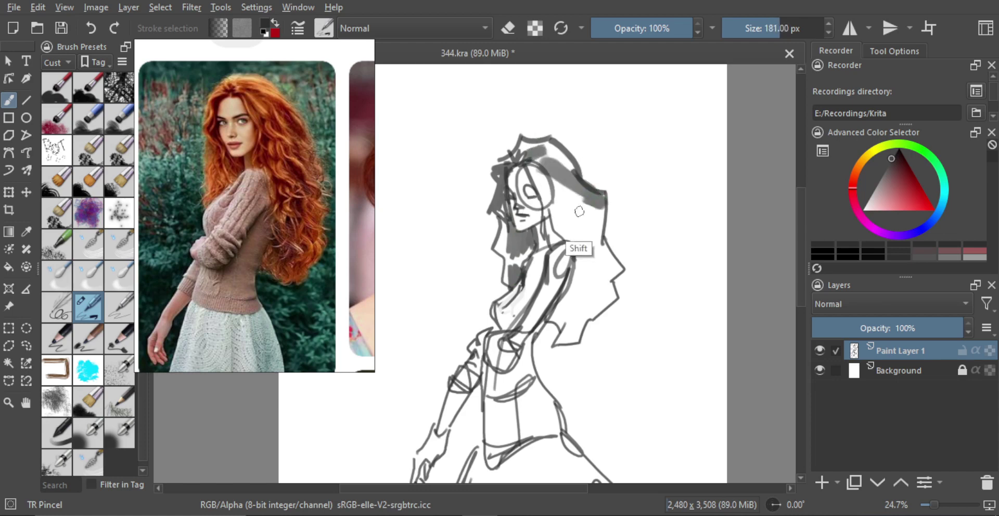
mouse_move(547, 185)
left_mouse_down()
mouse_move(562, 213)
mouse_move(537, 170)
mouse_move(555, 237)
left_mouse_up()
mouse_move(564, 197)
left_mouse_down()
mouse_move(597, 249)
mouse_move(573, 214)
left_mouse_up()
mouse_move(578, 257)
left_mouse_down("shift")
mouse_move(581, 267)
mouse_move(598, 264)
mouse_move(559, 330)
mouse_move(579, 289)
mouse_move(589, 306)
mouse_move(599, 296)
left_mouse_up("shift")
scroll(601, 292, "down", 1)
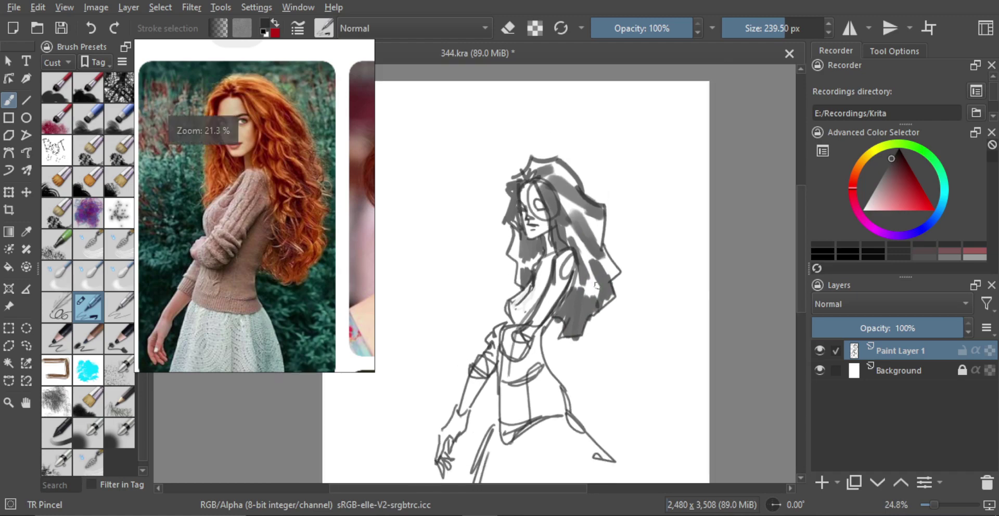
key("m")
left_click_drag(529, 279, 614, 299)
key("m")
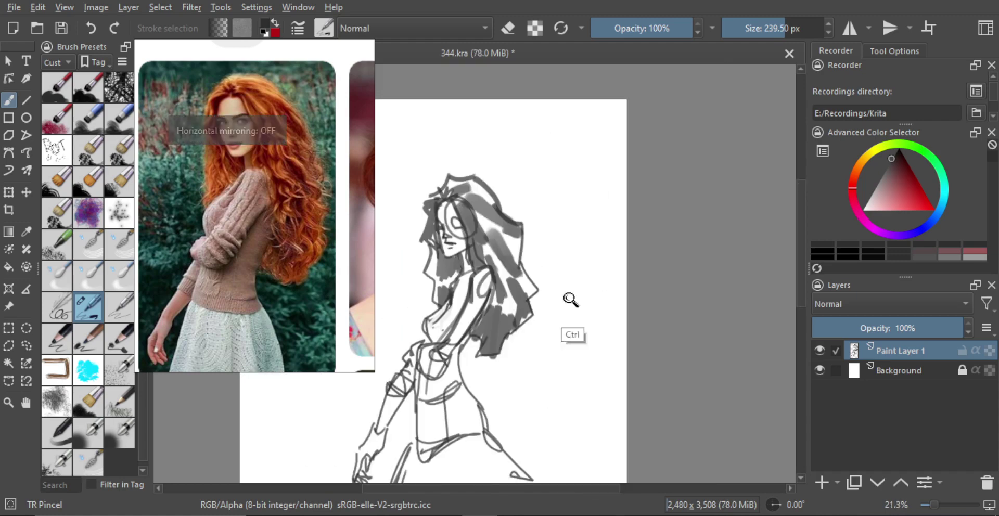
key("minus")
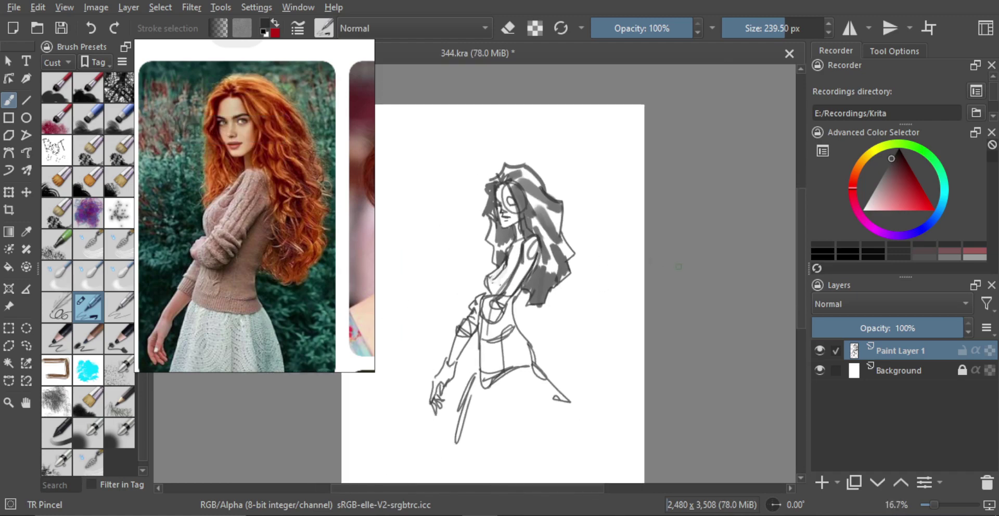
Erase the construction oval, the ear and the rough facial features inside the face outline.
scroll(535, 202, "up", 5)
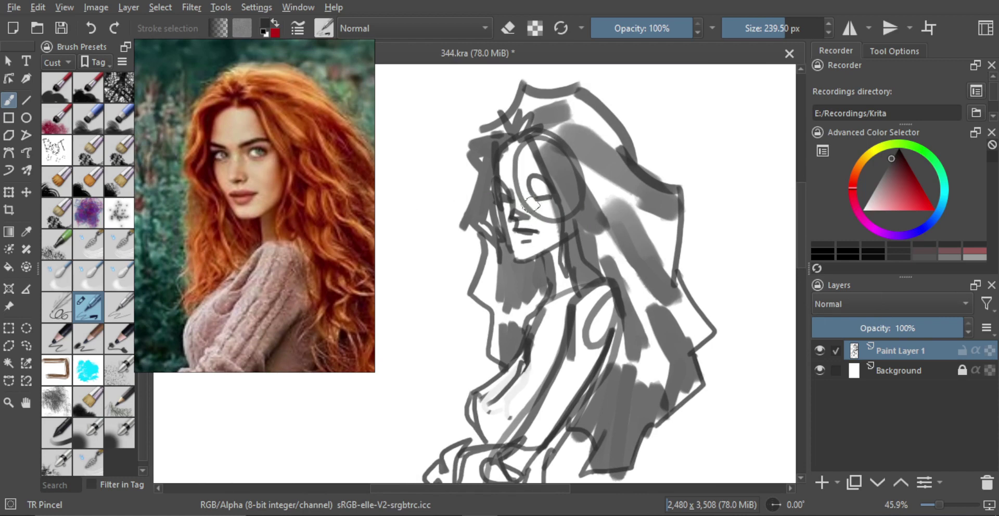
scroll(527, 200, "up", 2)
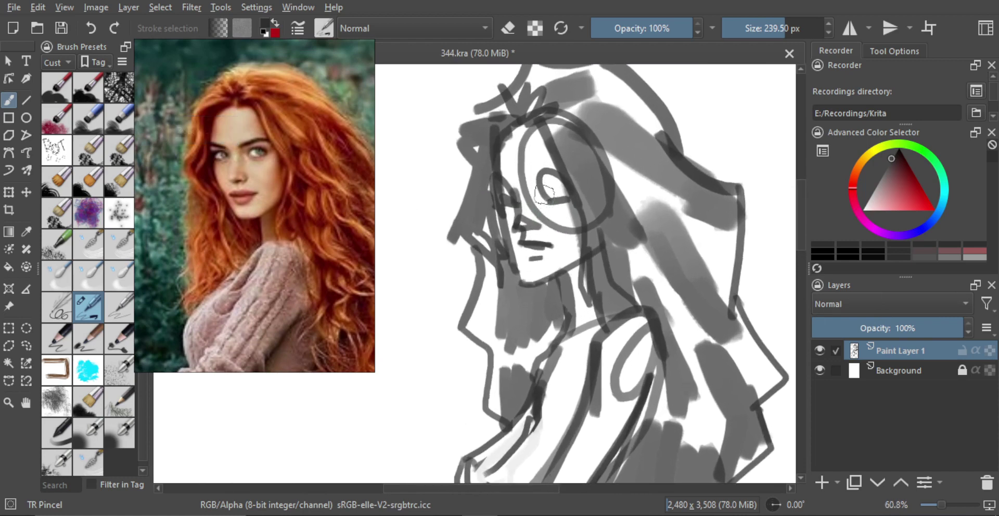
key("e")
left_click_drag(545, 207, 555, 201)
mouse_move(516, 159)
left_mouse_down()
mouse_move(537, 251)
mouse_move(516, 181)
mouse_move(523, 261)
mouse_move(505, 186)
mouse_move(527, 263)
mouse_move(532, 153)
mouse_move(570, 234)
mouse_move(525, 138)
mouse_move(551, 193)
mouse_move(526, 139)
mouse_move(529, 198)
mouse_move(560, 240)
mouse_move(525, 179)
mouse_move(528, 149)
mouse_move(532, 179)
mouse_move(520, 202)
mouse_move(532, 265)
mouse_move(513, 175)
mouse_move(539, 235)
mouse_move(530, 151)
mouse_move(565, 249)
mouse_move(557, 225)
left_mouse_up()
key("e")
mouse_move(569, 247)
left_mouse_down()
mouse_move(578, 219)
mouse_move(533, 278)
mouse_move(581, 237)
mouse_move(571, 255)
mouse_move(581, 255)
mouse_move(571, 250)
mouse_move(562, 265)
mouse_move(584, 235)
mouse_move(565, 271)
mouse_move(586, 231)
mouse_move(569, 266)
left_mouse_up()
key("ctrl+z")
key("ctrl+z")
key("ctrl+z")
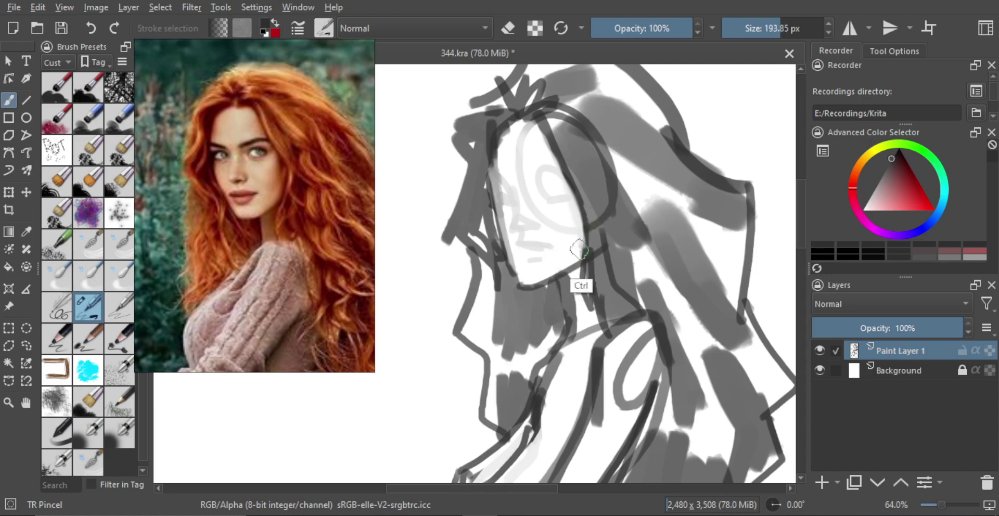
Shade the side of the face, neck and eye sockets, and redraw the nose and lips with a finer brush.
mouse_move(591, 229)
left_mouse_down()
mouse_move(569, 268)
mouse_move(585, 289)
mouse_move(585, 321)
mouse_move(577, 296)
mouse_move(590, 315)
left_mouse_up()
left_click_drag(555, 219, 554, 195)
mouse_move(560, 191)
left_mouse_down()
mouse_move(533, 183)
mouse_move(548, 189)
mouse_move(566, 177)
left_mouse_up()
key("ctrl+z")
mouse_move(543, 189)
left_mouse_down()
mouse_move(504, 190)
mouse_move(532, 218)
mouse_move(516, 208)
mouse_move(511, 234)
mouse_move(515, 209)
mouse_move(510, 231)
mouse_move(529, 232)
mouse_move(515, 232)
mouse_move(539, 191)
mouse_move(531, 250)
mouse_move(547, 262)
left_mouse_up()
key("ctrl+z")
scroll(509, 230, "up", 1)
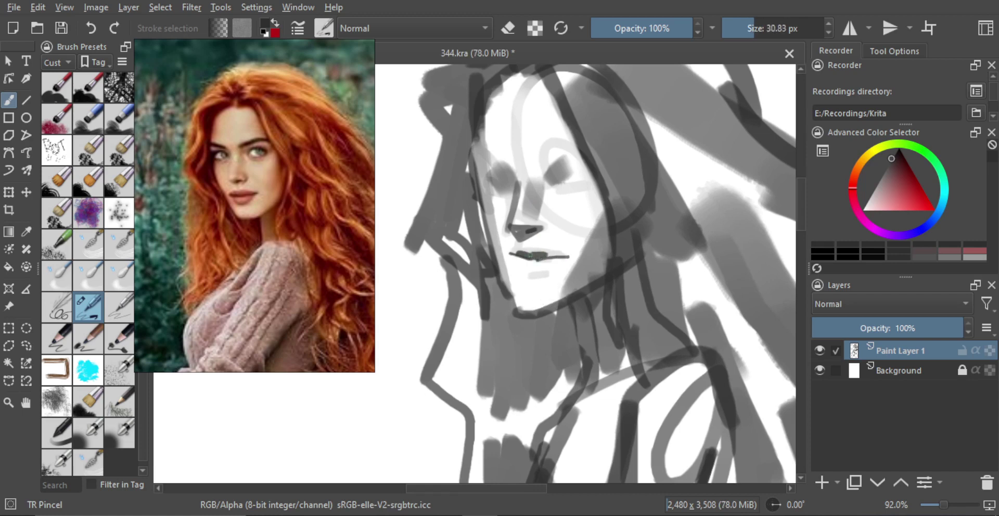
mouse_move(528, 273)
left_mouse_down()
mouse_move(536, 273)
mouse_move(526, 258)
left_mouse_up()
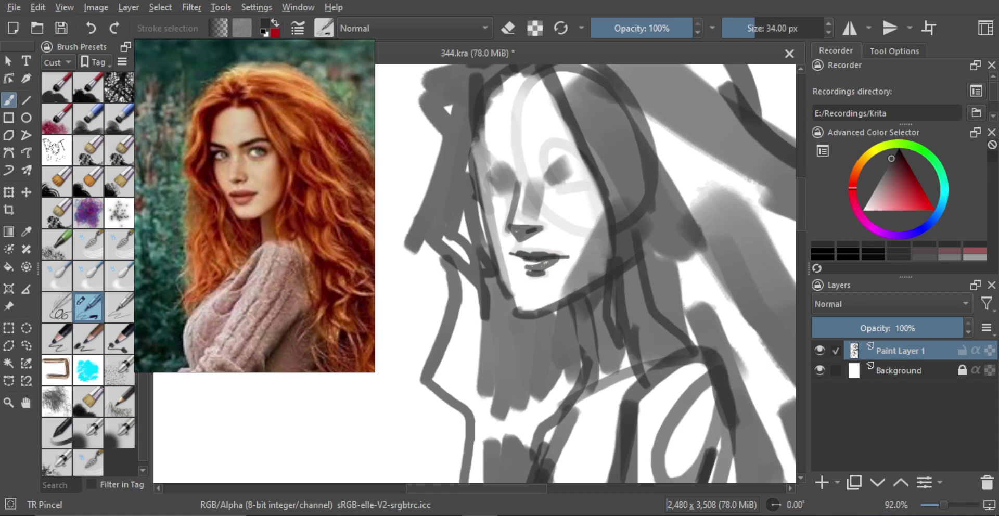
Darken the lips and draw the far eye's upper lid and iris over its shaded socket with a brush of about 33 px.
left_click_drag(567, 256, 544, 199)
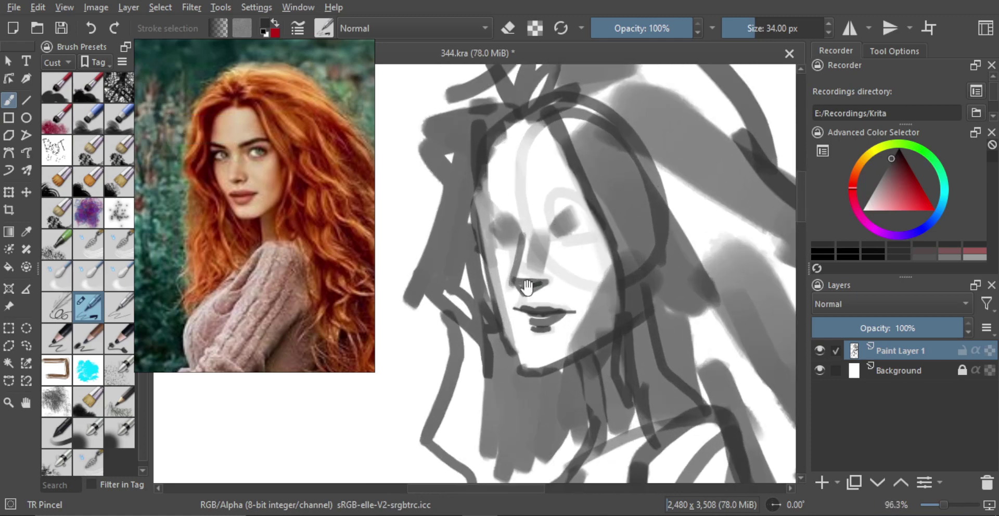
mouse_move(529, 285)
left_mouse_down()
mouse_move(504, 290)
mouse_move(488, 241)
left_mouse_up()
left_click_drag(503, 290, 487, 290)
mouse_move(491, 248)
left_mouse_down()
mouse_move(501, 257)
mouse_move(469, 245)
left_mouse_up()
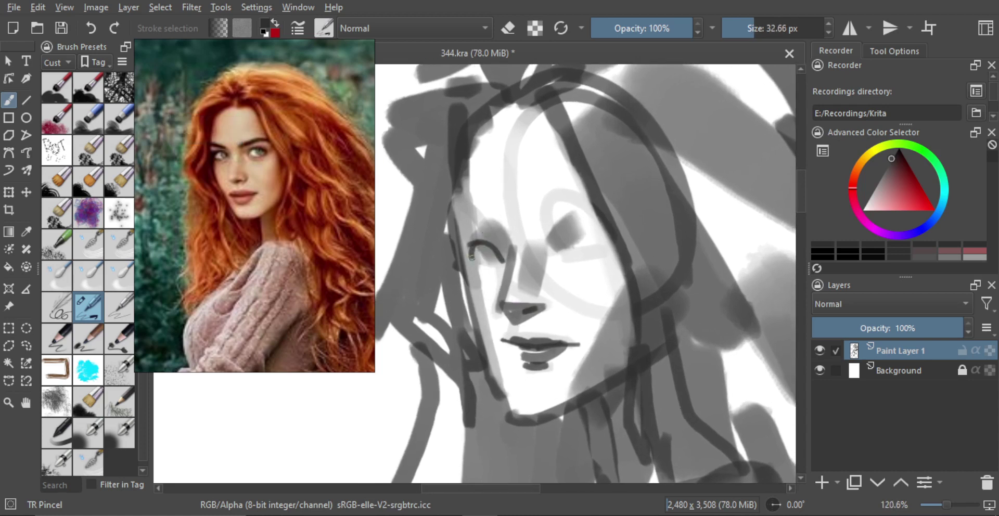
left_click_drag(494, 252, 498, 256, "shift")
Draw the near eye's upper lid and iris, filling the iris in grey with a 49.17 px brush.
left_click_drag(562, 247, 601, 248, "shift")
key("bracketright")
key("ctrl+z")
key("bracketright")
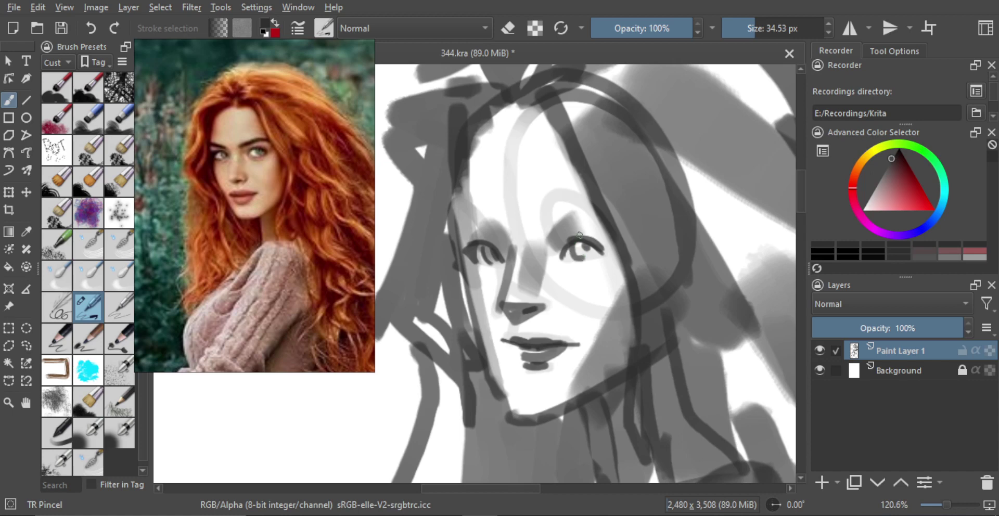
left_click_drag(570, 239, 588, 255, "shift")
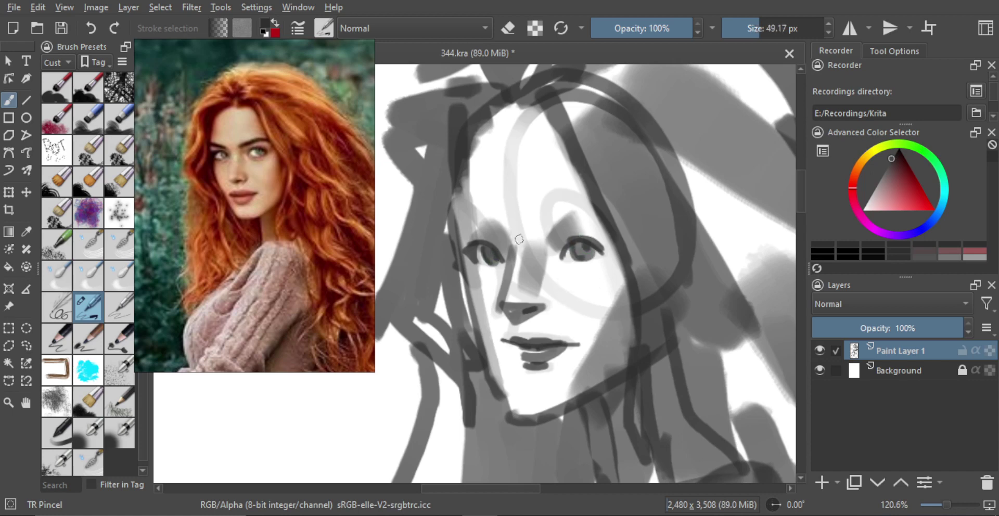
key("bracketleft")
key("bracketleft")
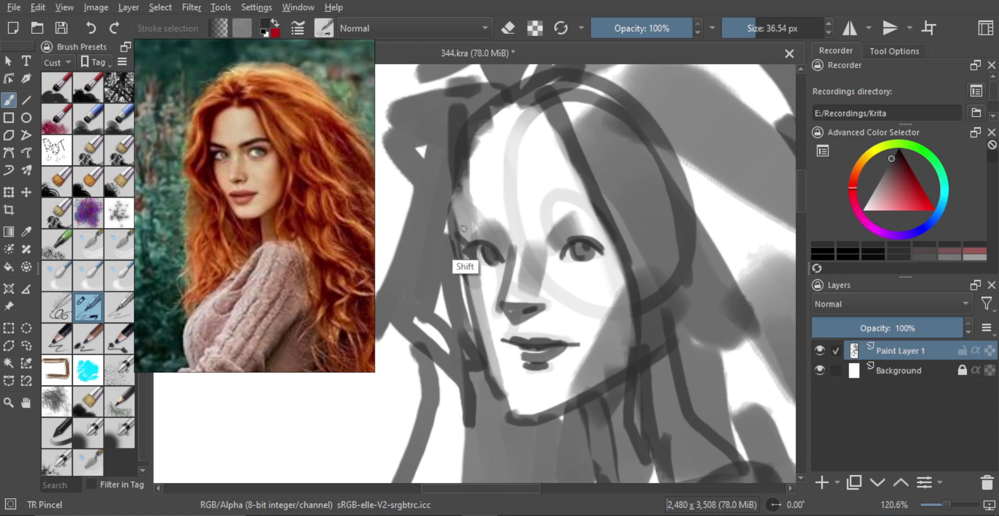
Draw both eyebrows and darken the far cheek and chin contour with a fine brush of about 21 px.
mouse_move(452, 224)
left_mouse_down()
mouse_move(546, 230)
mouse_move(581, 218)
mouse_move(589, 296)
mouse_move(571, 248)
mouse_move(561, 246)
mouse_move(551, 270)
mouse_move(551, 229)
left_mouse_up()
mouse_move(504, 292)
left_mouse_down()
mouse_move(494, 297)
mouse_move(501, 284)
mouse_move(520, 344)
left_mouse_up()
left_click_drag(492, 257, 524, 344)
left_click_drag(507, 308, 531, 349)
key("ctrl+z")
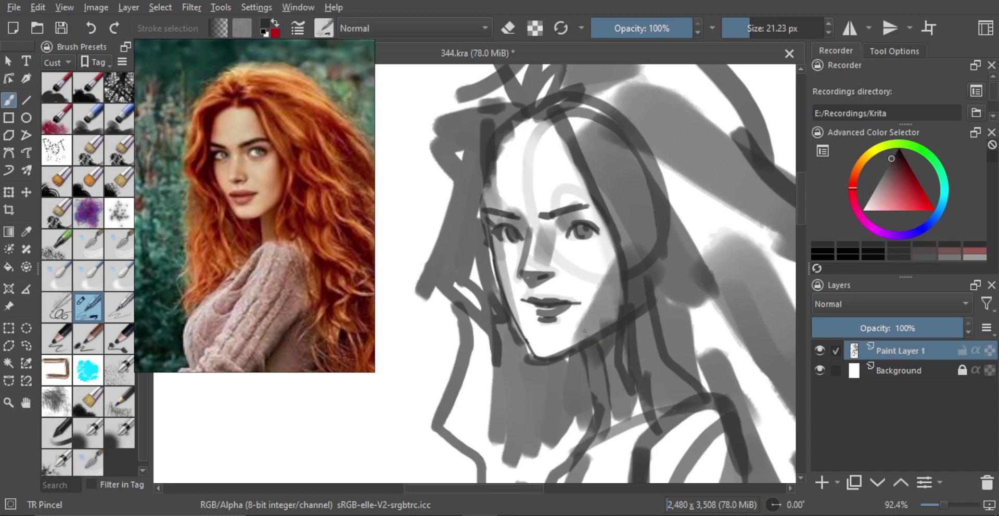
mouse_move(587, 348)
left_mouse_down()
mouse_move(601, 341)
mouse_move(594, 354)
left_mouse_up()
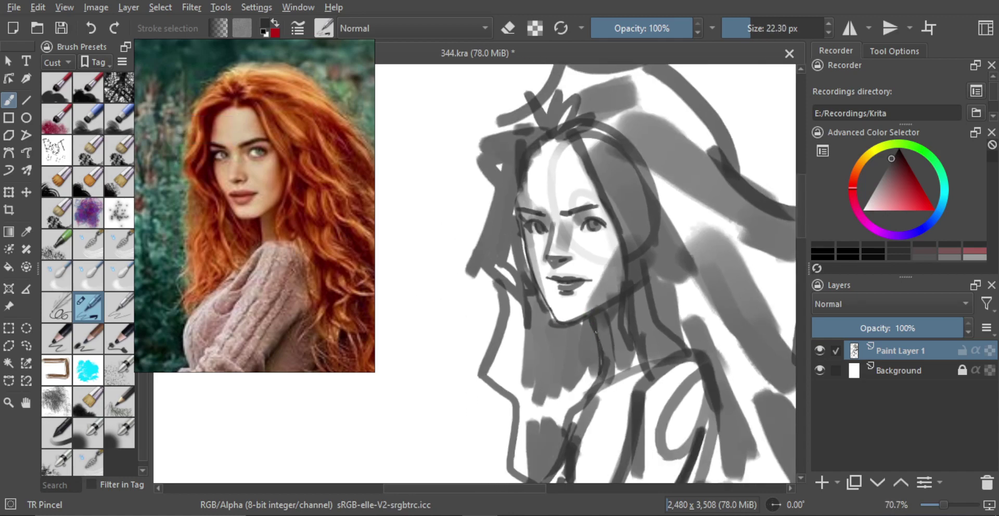
Check the whole figure in a mirrored and a normal view.
key("minus")
key("minus")
key("minus")
key("m")
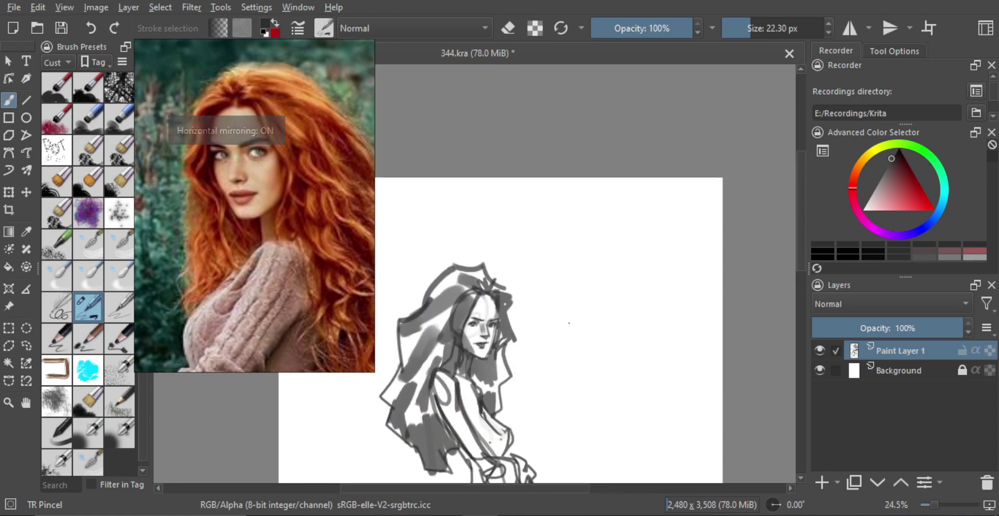
key("m")
key("minus")
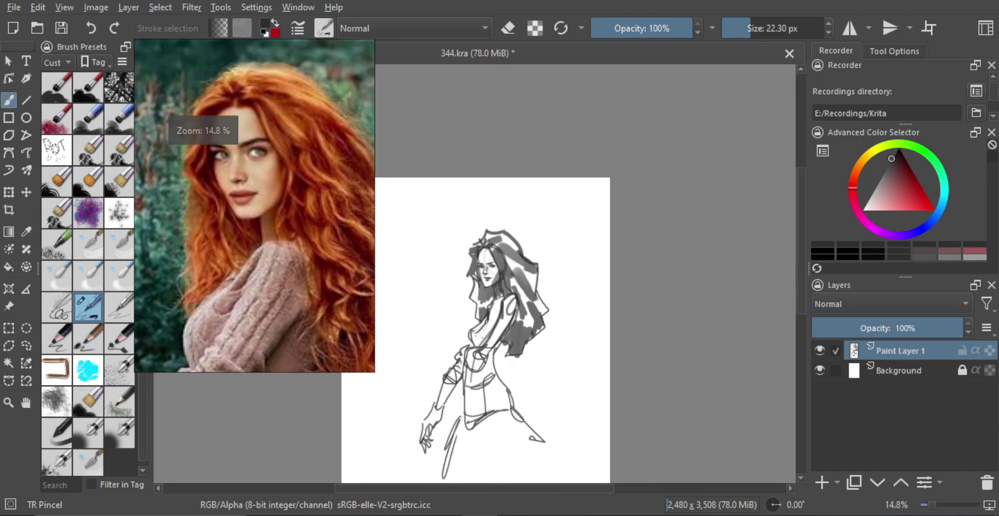
left_click_drag(497, 292, 554, 261)
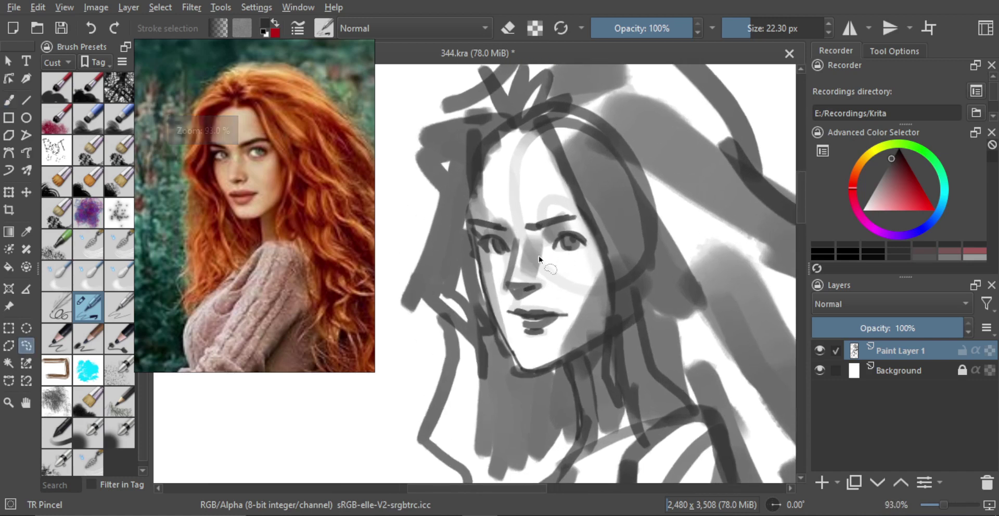
Shade the area between the eyebrows and nose bridge, and clean up around the near eye with the eraser.
key("b")
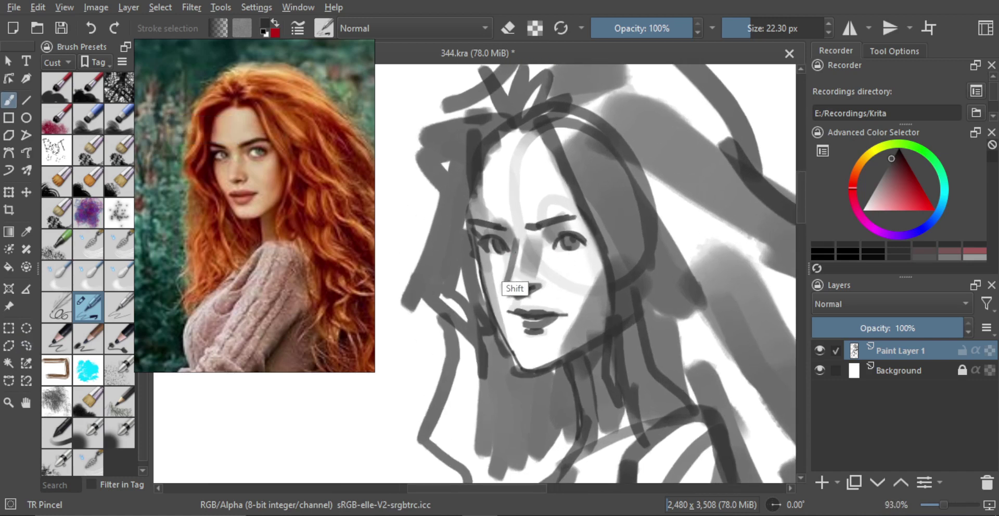
key("bracketright")
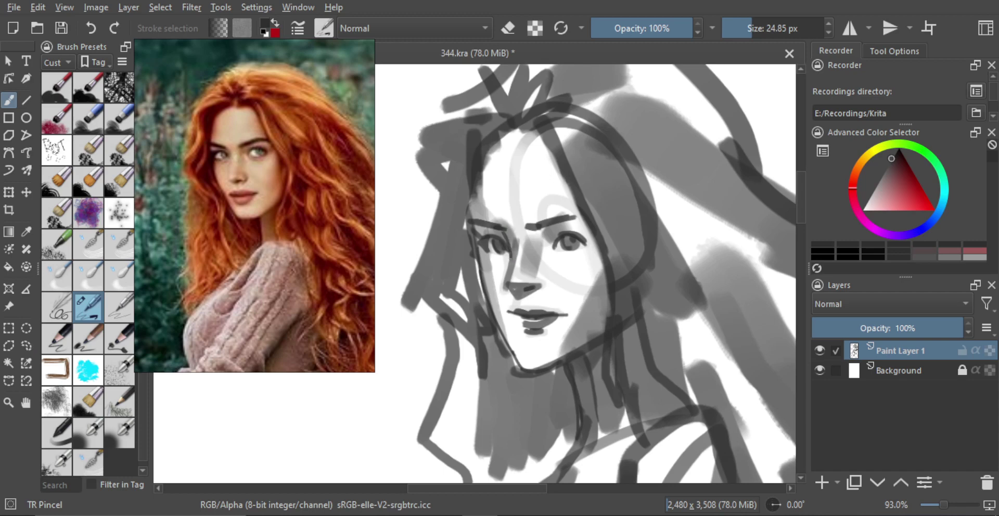
key("e")
left_click_drag(522, 230, 519, 246)
key("e")
key("bracketright")
key("e")
key("bracketright")
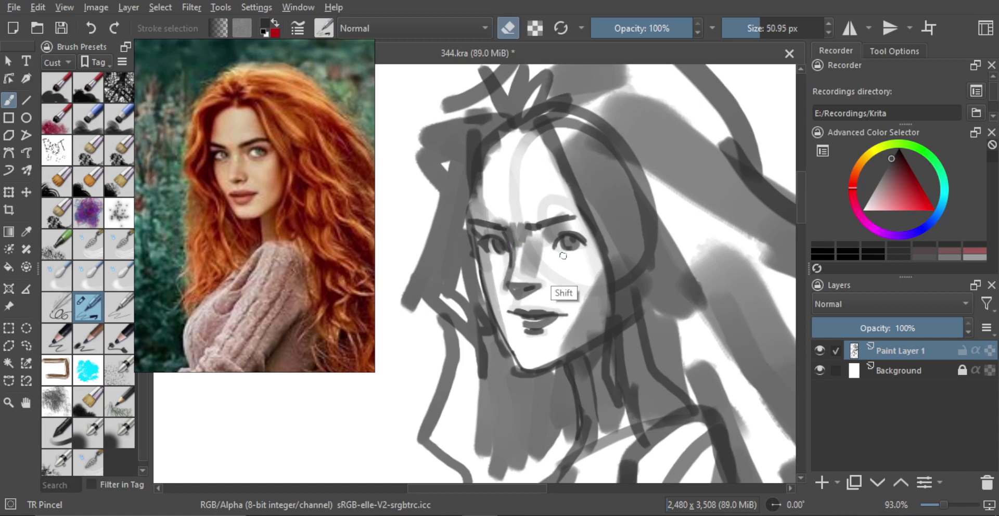
key("bracketleft")
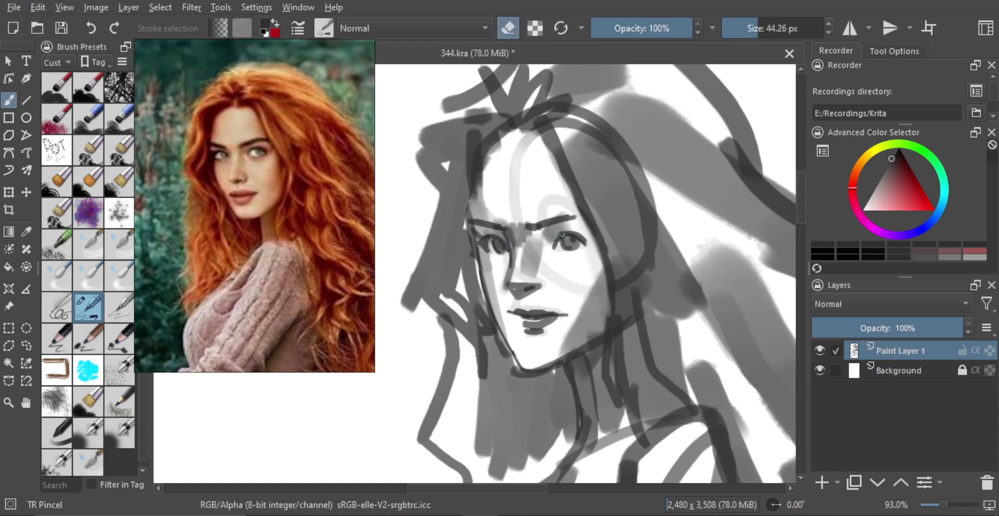
Hide Paint Layer 1 with the finished sketch and add a new paint layer.
left_click_drag(579, 269, 605, 329)
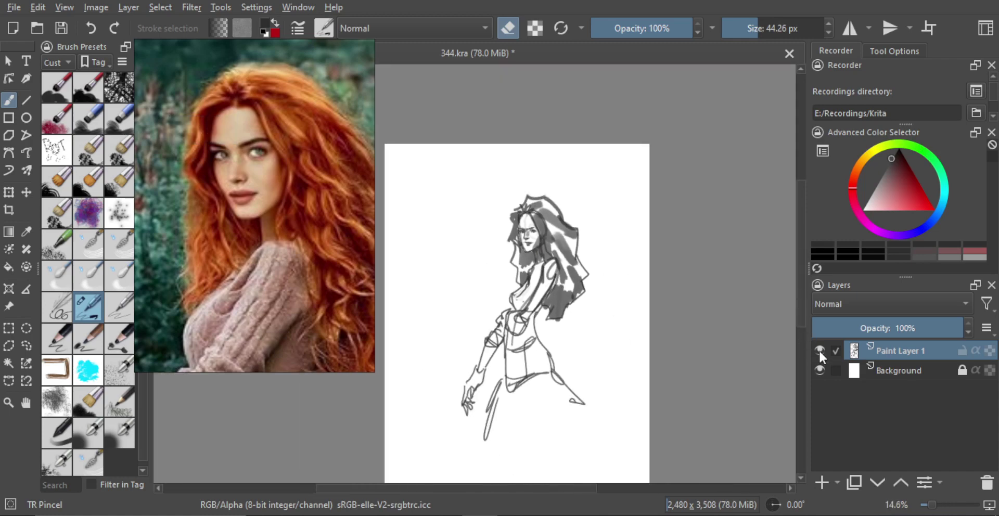
left_click(820, 351)
left_click(821, 482)
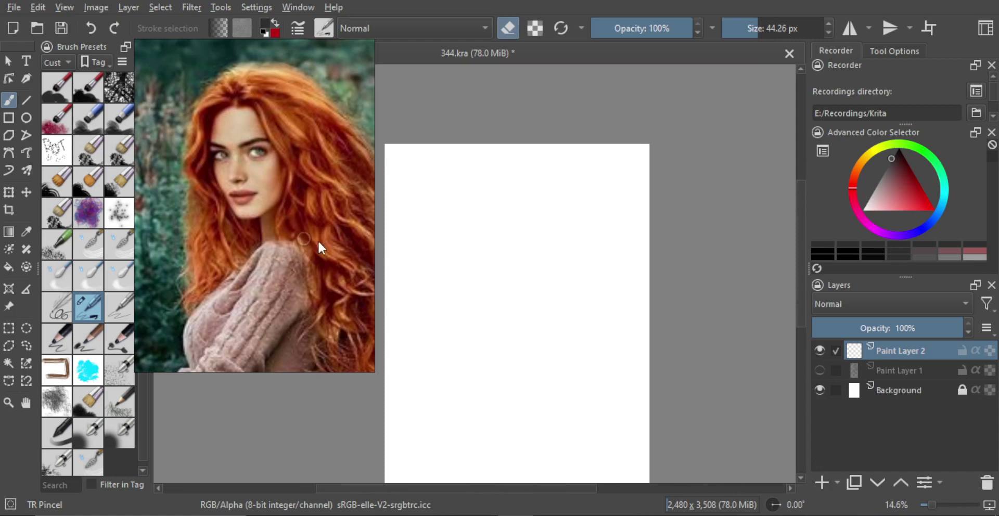
Switch the reference board to a close view of the curly-haired woman with flowers in her hair.
scroll(318, 241, "down", 7)
scroll(324, 268, "down", 4)
left_click_drag(329, 267, 273, 260)
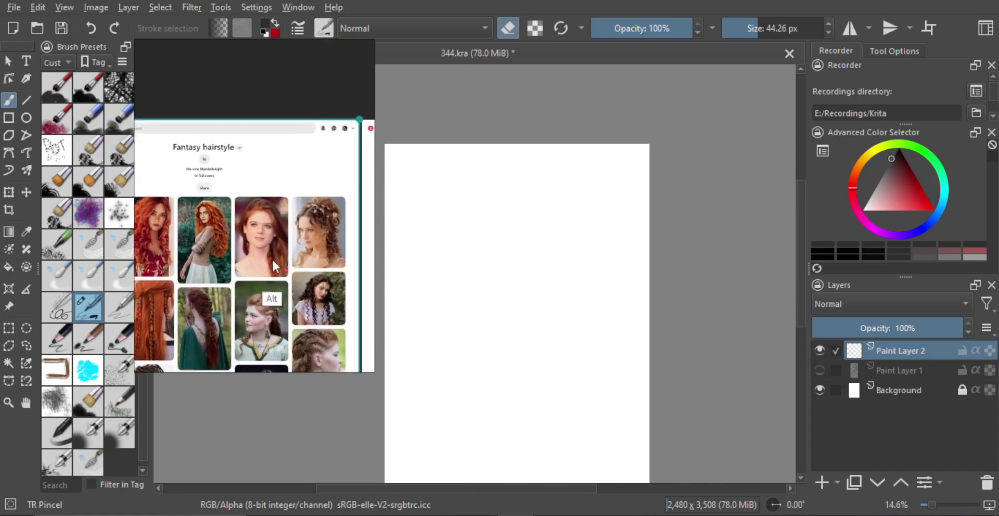
scroll(271, 258, "up", 5)
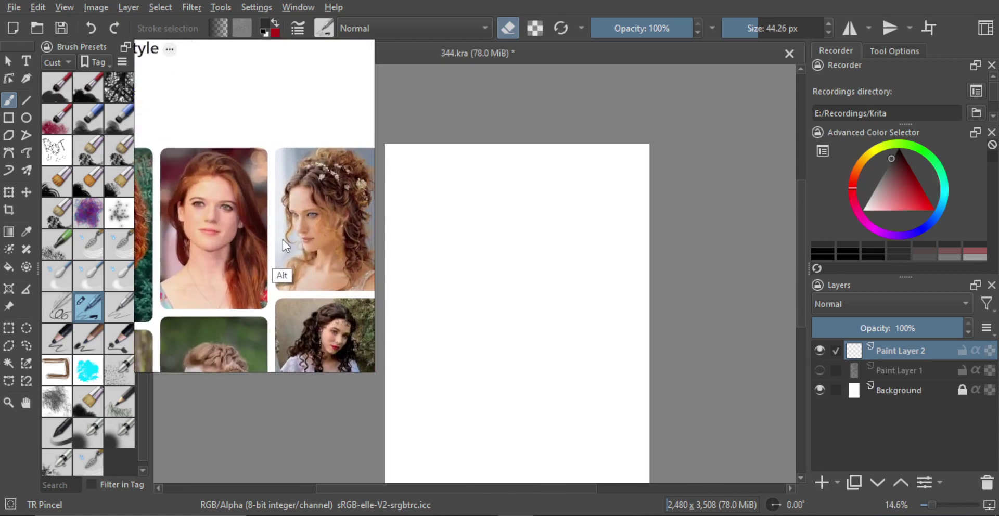
scroll(283, 239, "up", 3)
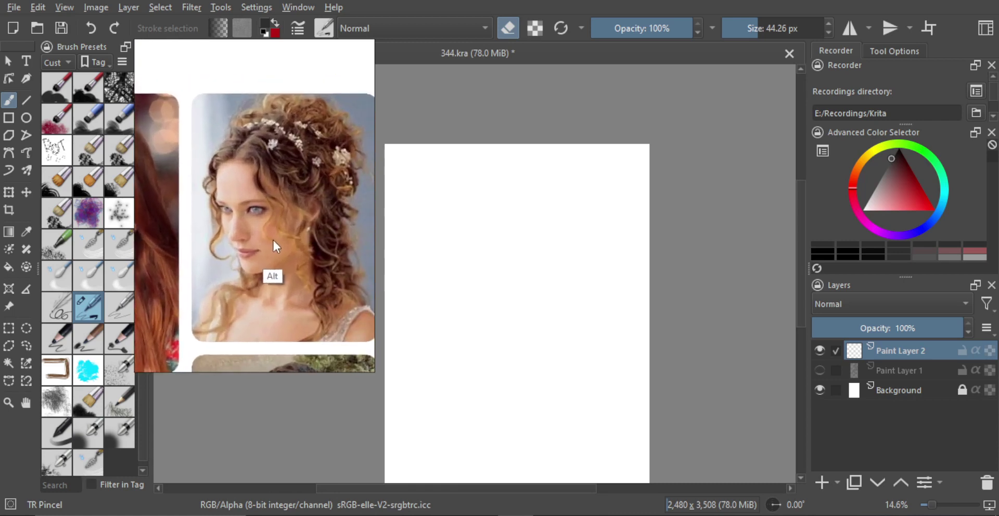
scroll(289, 258, "up", 2)
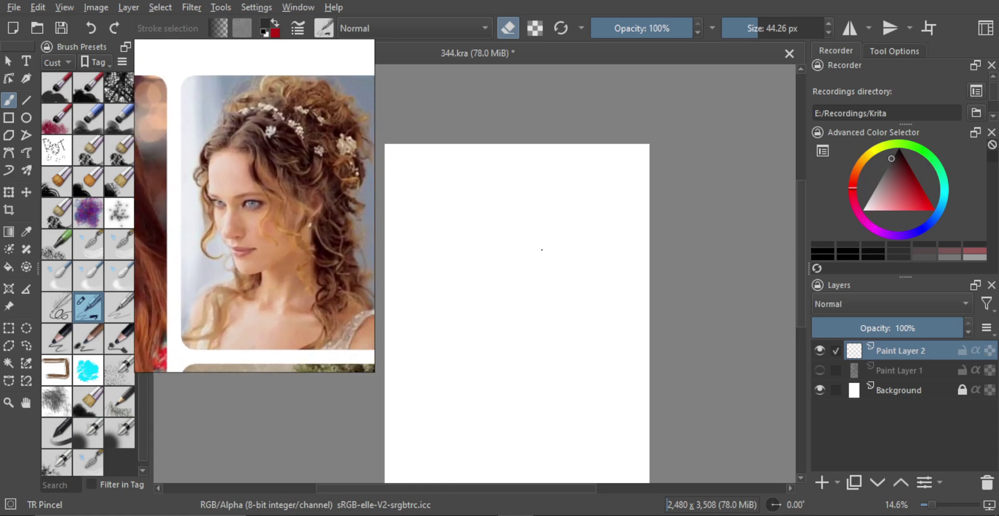
Sketch a tilted oval for the skull and the far side of the face down to the chin, with a 44.26 px brush.
left_click_drag(522, 266, 542, 244)
mouse_move(542, 249)
left_mouse_down()
mouse_move(543, 270)
mouse_move(530, 260)
mouse_move(541, 250)
left_mouse_up()
key("e")
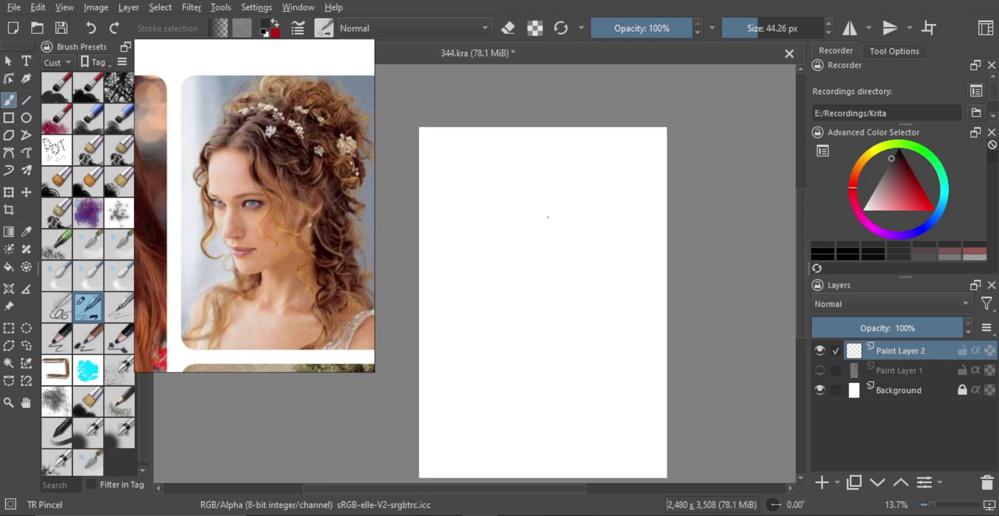
left_click_drag(566, 207, 561, 204)
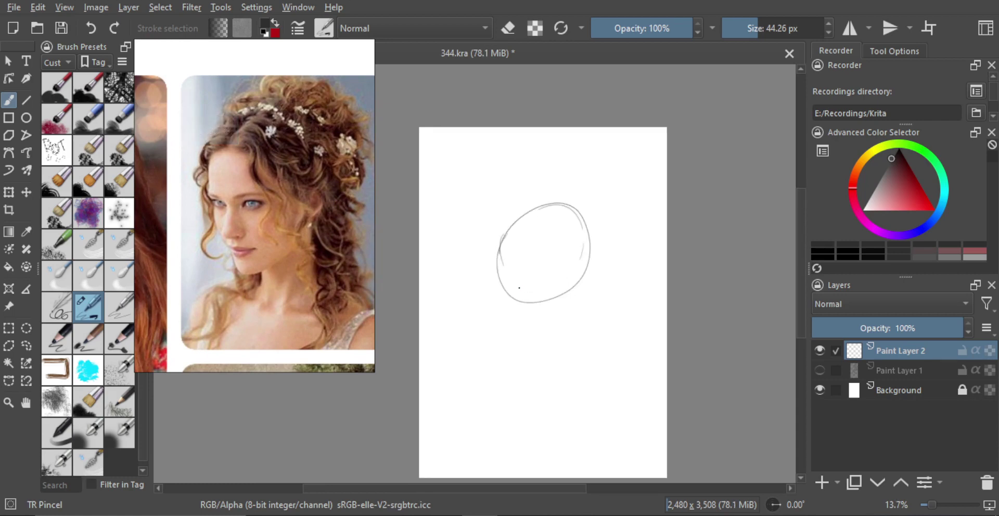
left_click_drag(492, 262, 527, 355)
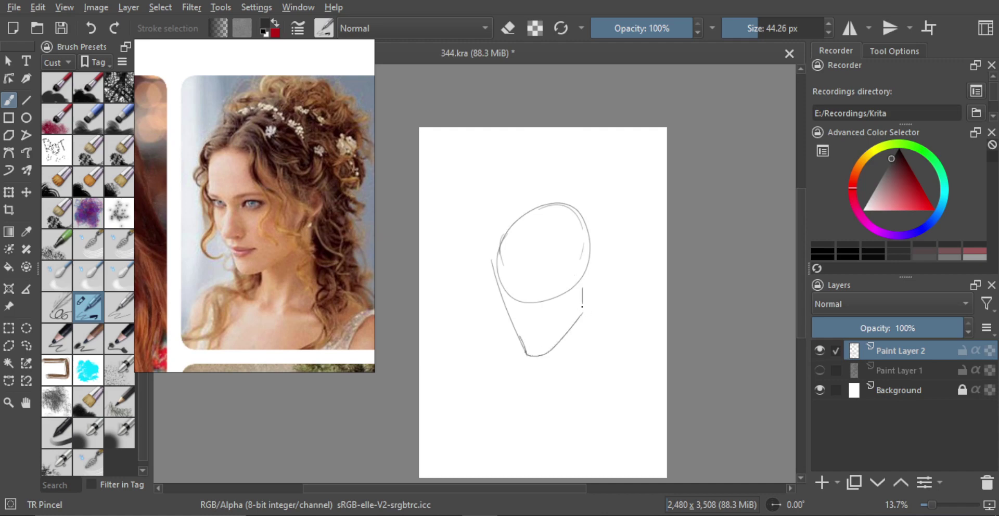
Sketch the jaw corner, ear and hairline, and rough in both eyes along the lower curve of the skull.
mouse_move(581, 283)
left_mouse_down()
mouse_move(594, 273)
mouse_move(559, 260)
left_mouse_up()
mouse_move(491, 259)
left_mouse_down()
mouse_move(534, 240)
mouse_move(564, 275)
mouse_move(557, 289)
left_mouse_up()
scroll(557, 275, "up", 1)
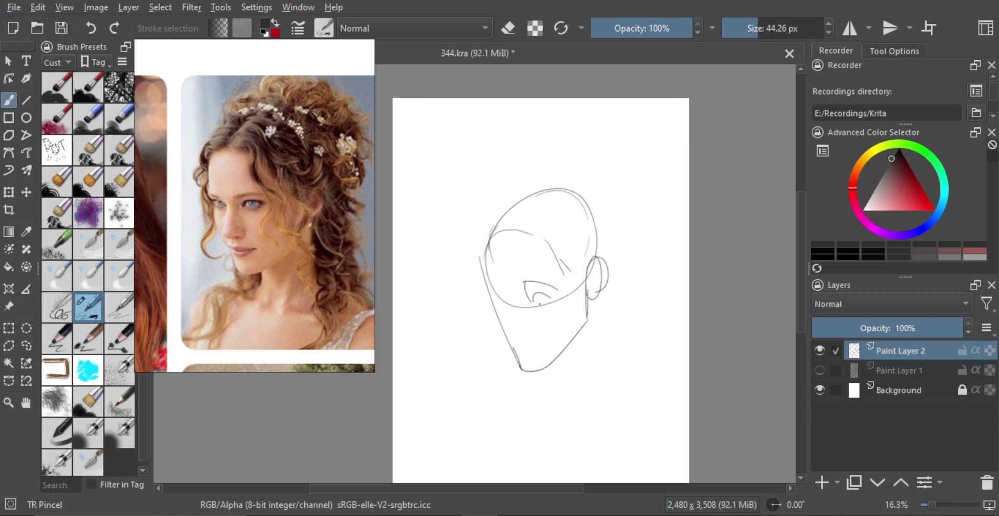
scroll(504, 295, "up", 1)
left_click_drag(485, 275, 487, 283)
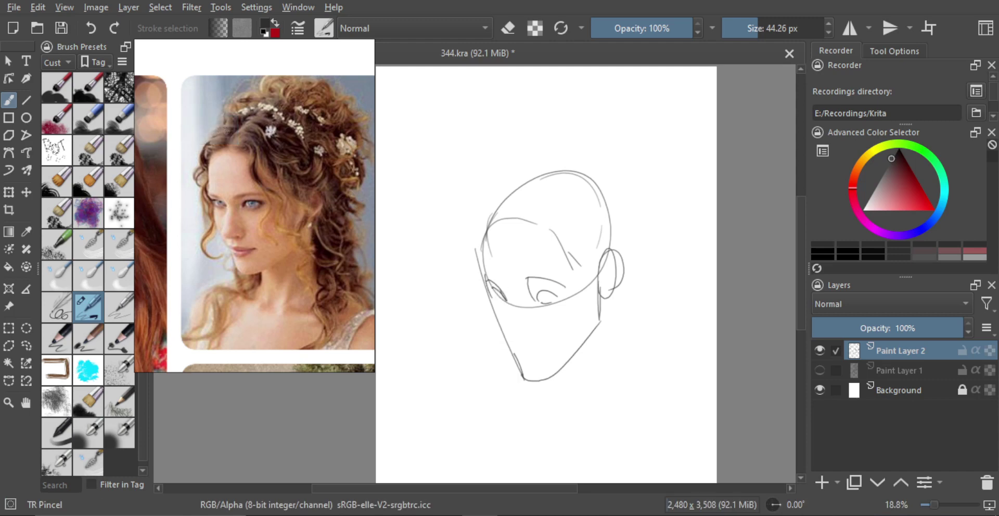
Sketch the nose and the mouth line with a lower lip mark, redoing unsuitable strokes.
mouse_move(501, 308)
left_mouse_down()
mouse_move(512, 301)
mouse_move(540, 317)
mouse_move(525, 319)
mouse_move(529, 327)
mouse_move(554, 315)
left_mouse_up()
key("ctrl+z")
mouse_move(552, 319)
left_mouse_down()
mouse_move(541, 319)
mouse_move(554, 325)
left_mouse_up()
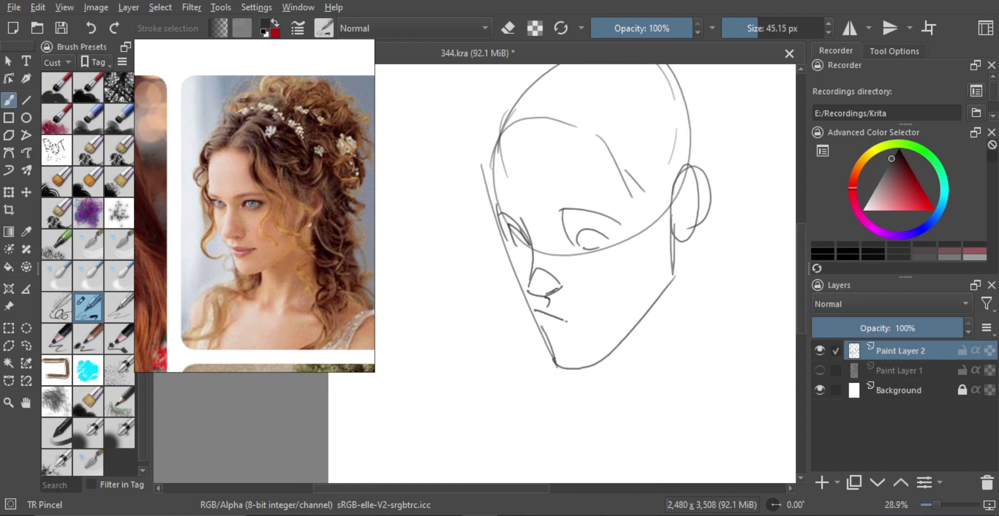
key("ctrl+z")
left_click_drag(563, 320, 581, 317)
key("ctrl+z")
scroll(576, 346, "down", 2)
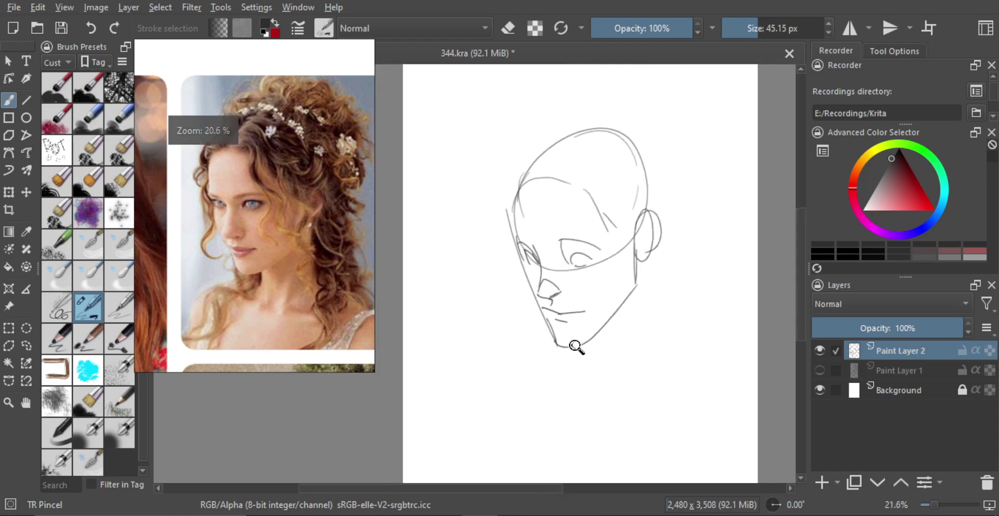
Darken the far eye's upper lid and iris with a thicker brush of about 81 px.
scroll(553, 305, "up", 4)
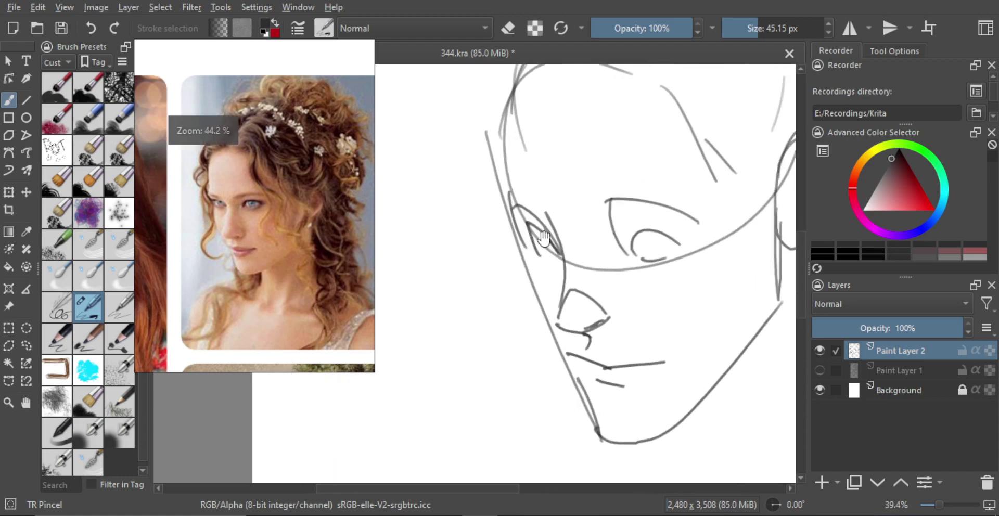
scroll(544, 238, "up", 2)
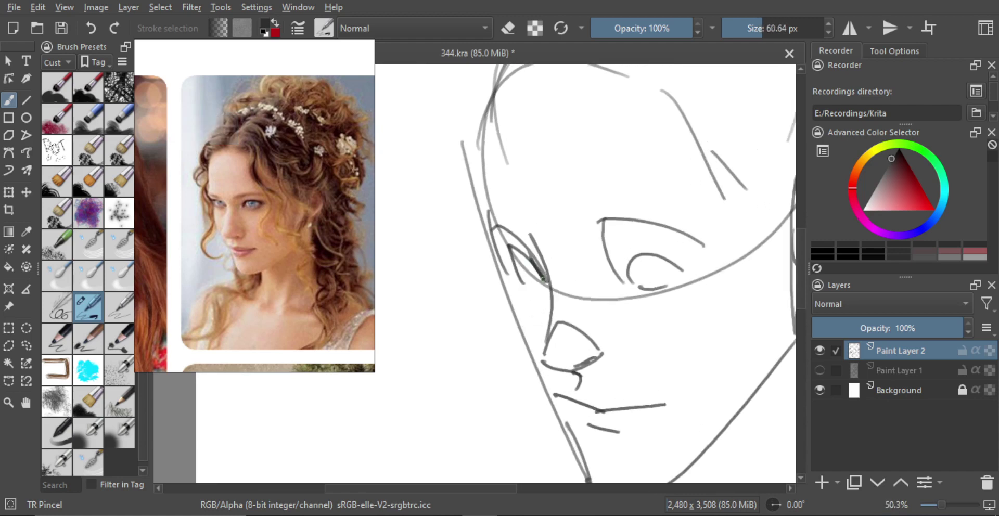
key("bracketright")
mouse_move(546, 280)
left_mouse_down()
mouse_move(531, 257)
mouse_move(502, 254)
left_mouse_up()
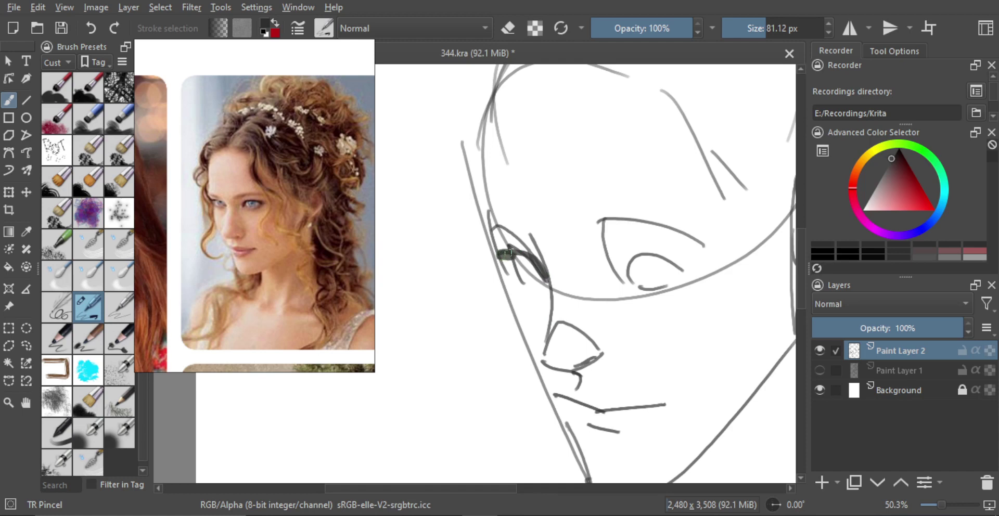
left_click_drag(523, 301, 519, 300)
Draw the near eye's dark upper lid and iris, undoing unsuitable strokes.
left_click_drag(520, 256, 598, 333)
key("ctrl+z")
key("ctrl+z")
mouse_move(593, 298)
left_mouse_down()
mouse_move(594, 278)
mouse_move(612, 266)
mouse_move(618, 284)
mouse_move(645, 281)
left_mouse_up()
key("ctrl+z")
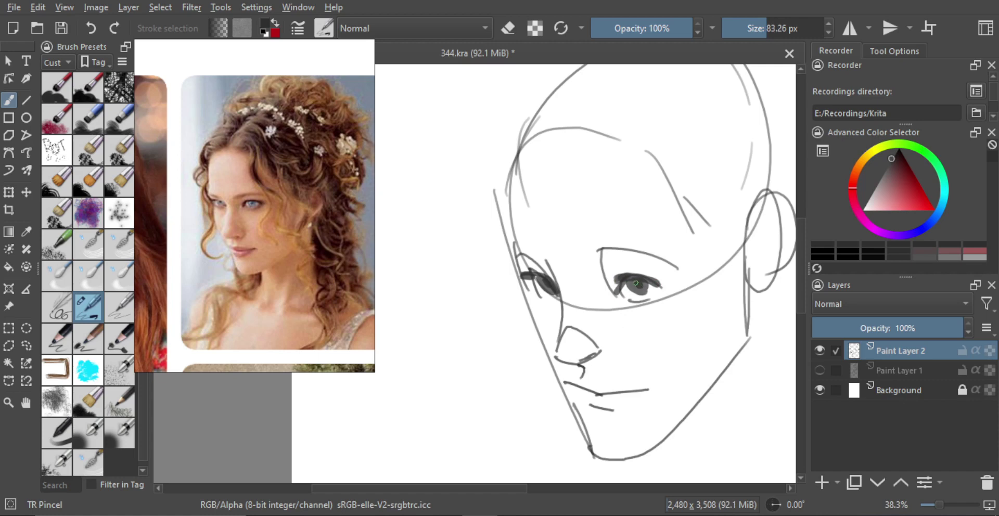
Draw thick eyebrows above both eyes with a brush of about 80 px, undoing unsuitable strokes.
mouse_move(585, 243)
left_mouse_down()
mouse_move(514, 260)
mouse_move(523, 267)
mouse_move(510, 257)
mouse_move(547, 270)
mouse_move(509, 254)
mouse_move(547, 271)
left_mouse_up()
key("ctrl+z")
left_click_drag(584, 316, 587, 315)
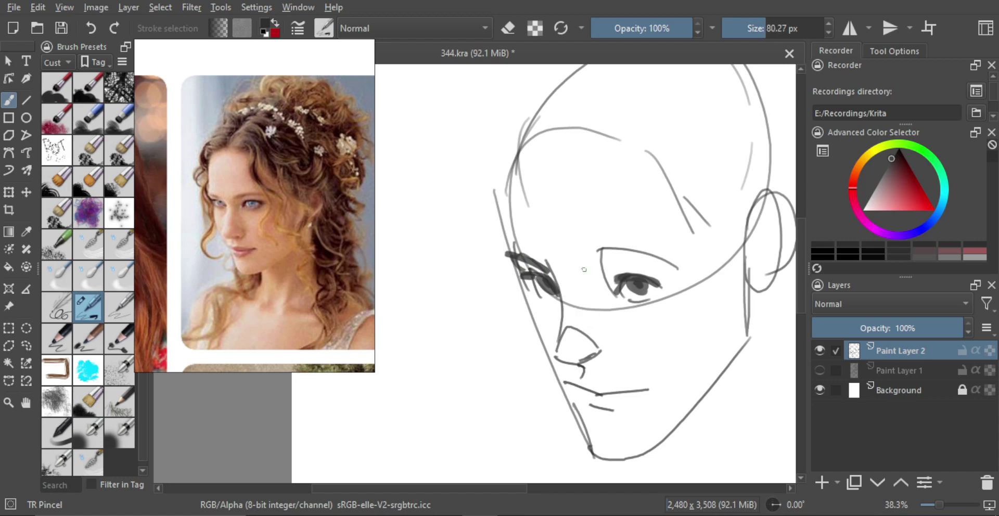
mouse_move(576, 267)
left_mouse_down()
mouse_move(658, 260)
mouse_move(641, 290)
mouse_move(606, 241)
mouse_move(595, 266)
left_mouse_up()
key("ctrl+z")
key("ctrl+z")
key("ctrl+z")
Fill the upper lip with dark strokes using a 79.25 px brush.
left_click_drag(592, 334, 589, 335)
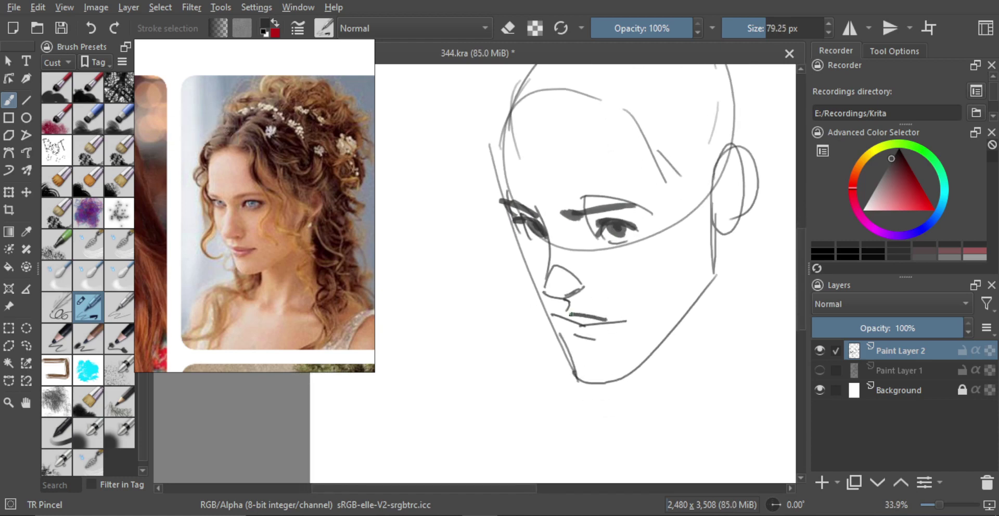
left_click_drag(604, 322, 571, 317)
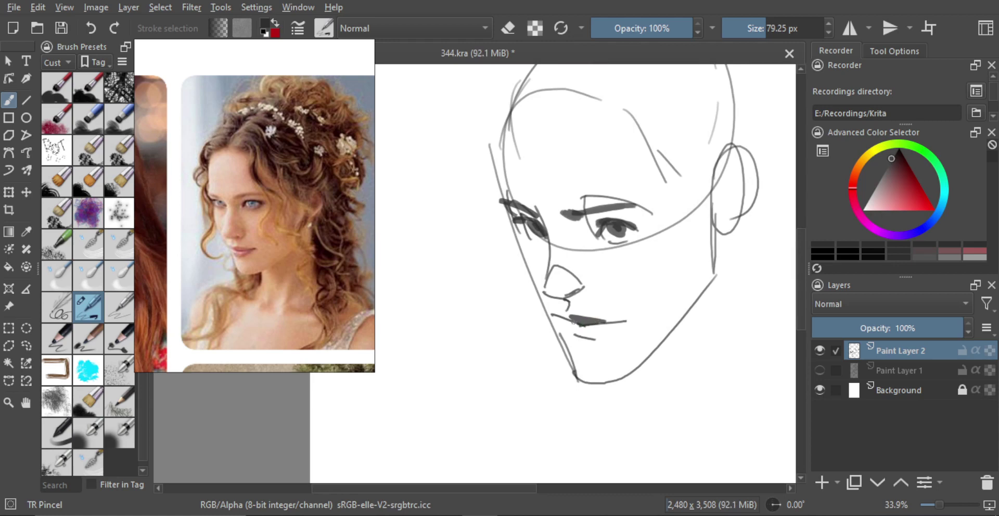
scroll(578, 265, "down", 2)
scroll(578, 265, "up", 2)
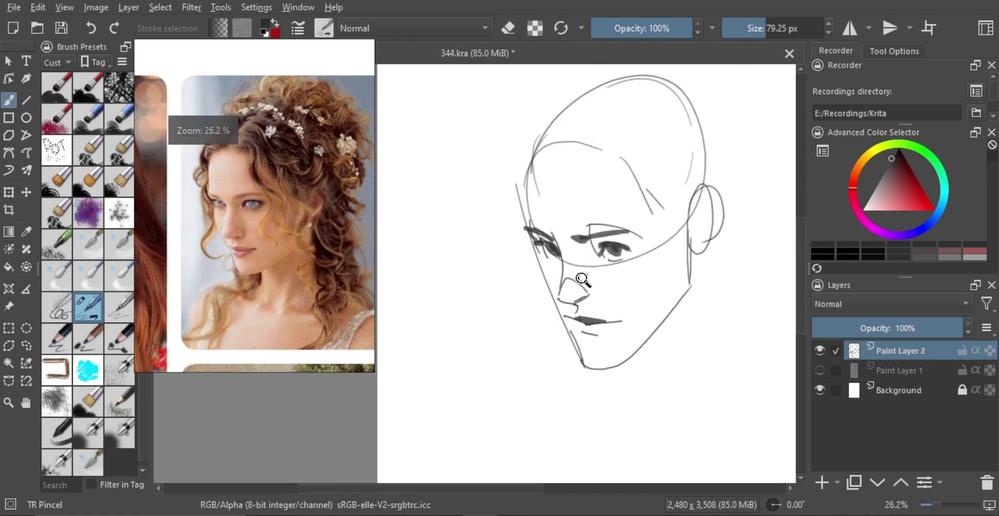
Fill the lower part of the nose with dark shading using a brush of about 201 px.
mouse_move(560, 305)
left_mouse_down("shift")
mouse_move(587, 277)
mouse_move(568, 296)
left_mouse_up("shift")
scroll(580, 282, "up", 1)
mouse_move(554, 303)
left_mouse_down()
mouse_move(573, 276)
mouse_move(592, 298)
mouse_move(566, 308)
mouse_move(553, 299)
mouse_move(590, 294)
left_mouse_up()
key("ctrl+z")
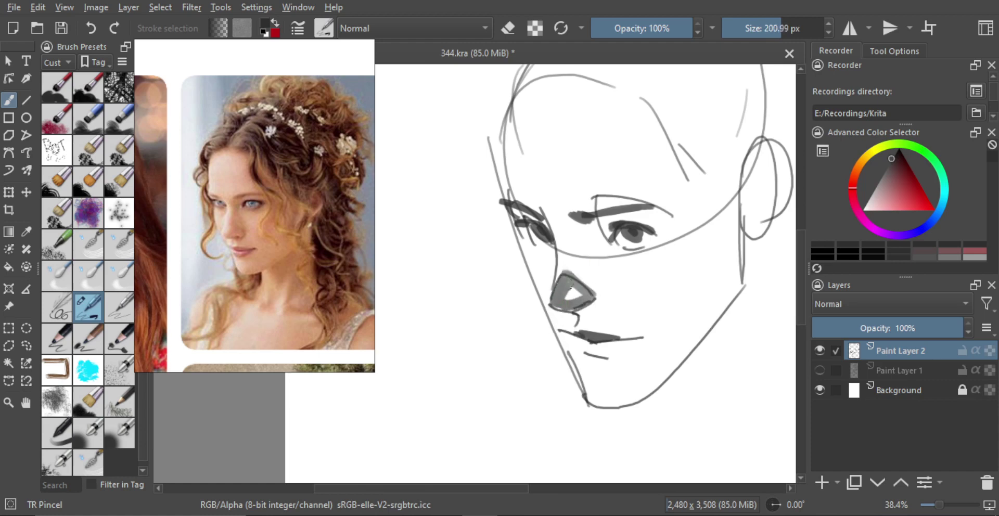
scroll(581, 307, "up", 1)
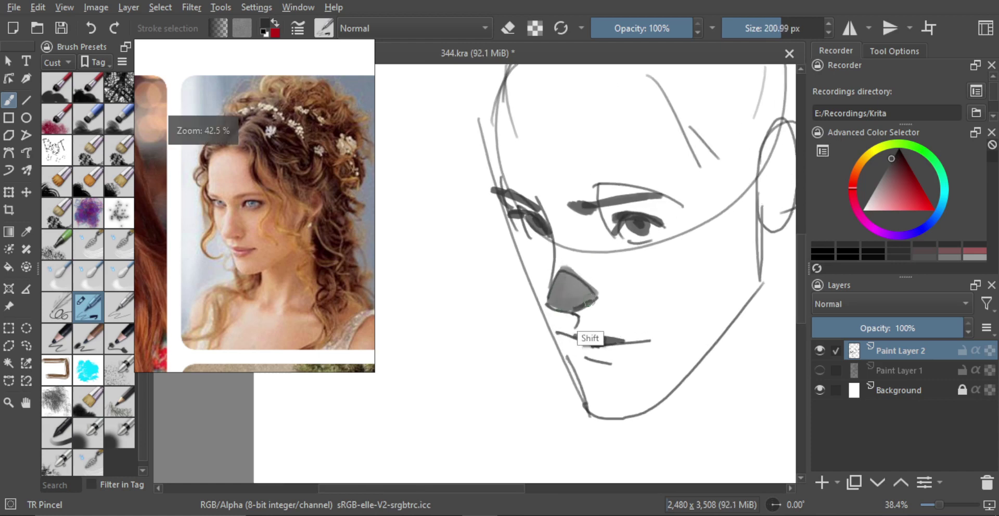
Erase a small highlight on the nose tip with a 151.05 px eraser.
mouse_move(582, 307)
left_mouse_down("shift")
mouse_move(588, 296)
mouse_move(568, 311)
left_mouse_up("shift")
key("e")
scroll(579, 304, "down", 4)
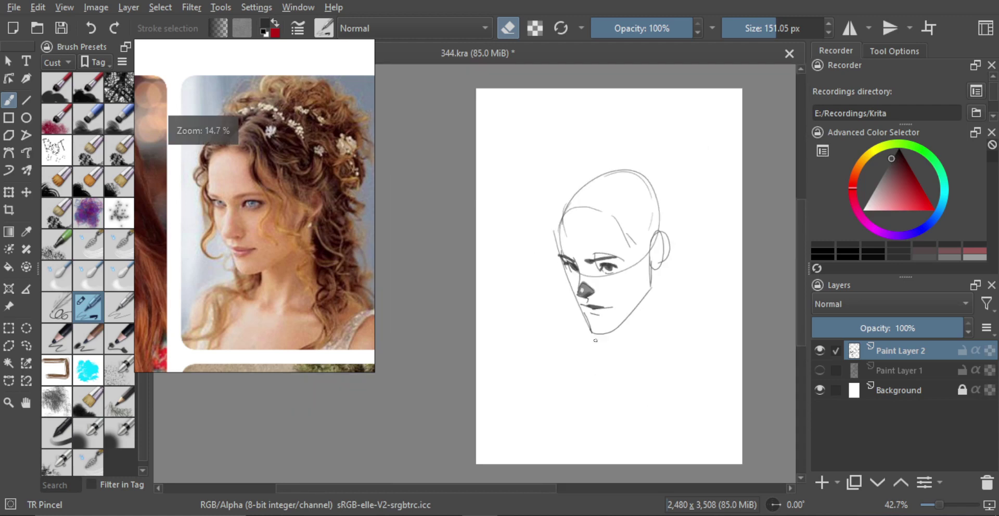
scroll(608, 254, "up", 2)
left_click_drag(607, 253, 601, 238)
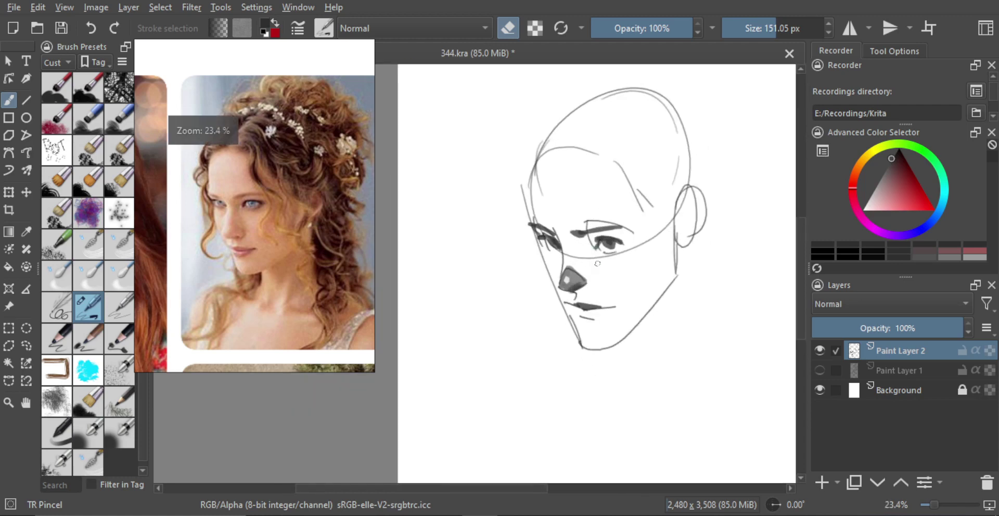
scroll(576, 286, "up", 3)
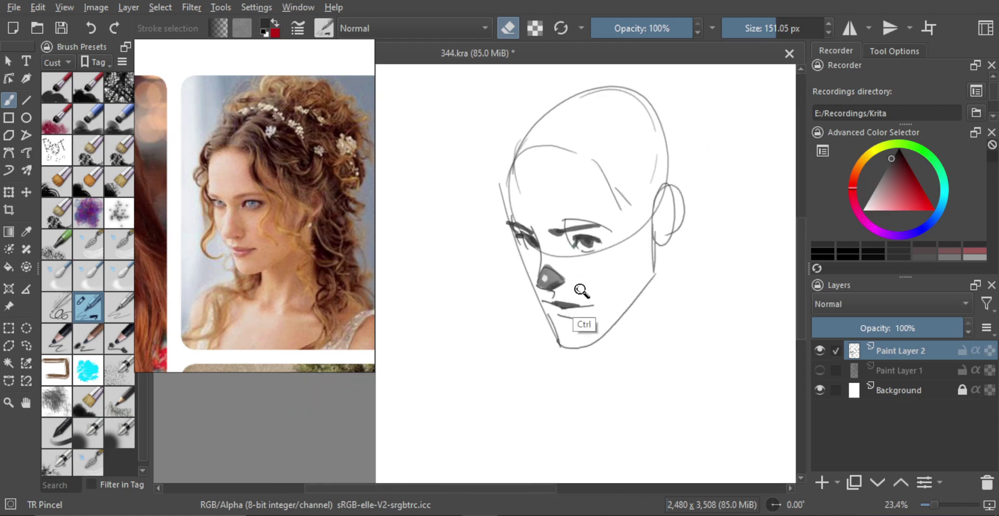
Shade the lower lip with dark strokes using a 120.57 px brush with eraser mode off.
left_click_drag(581, 305, 572, 319)
key("e")
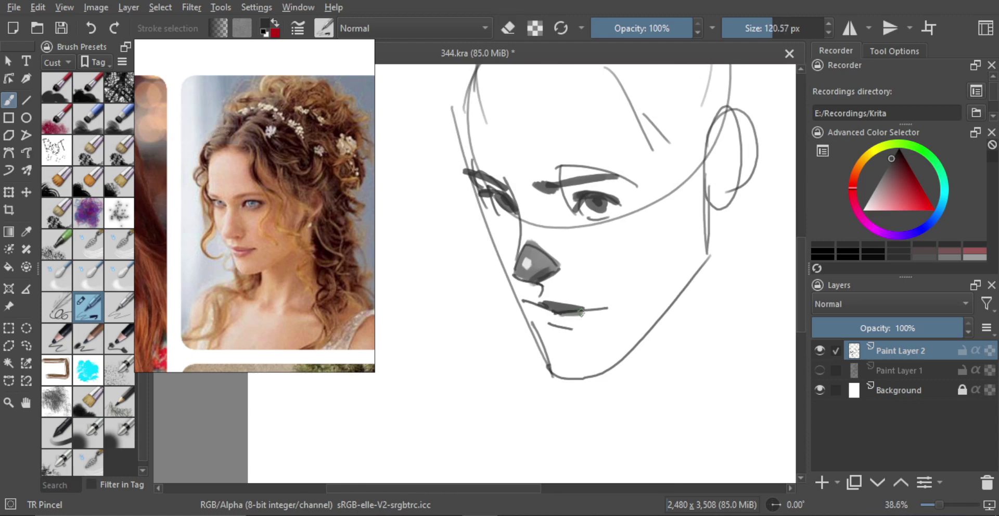
left_click_drag(571, 326, 546, 322)
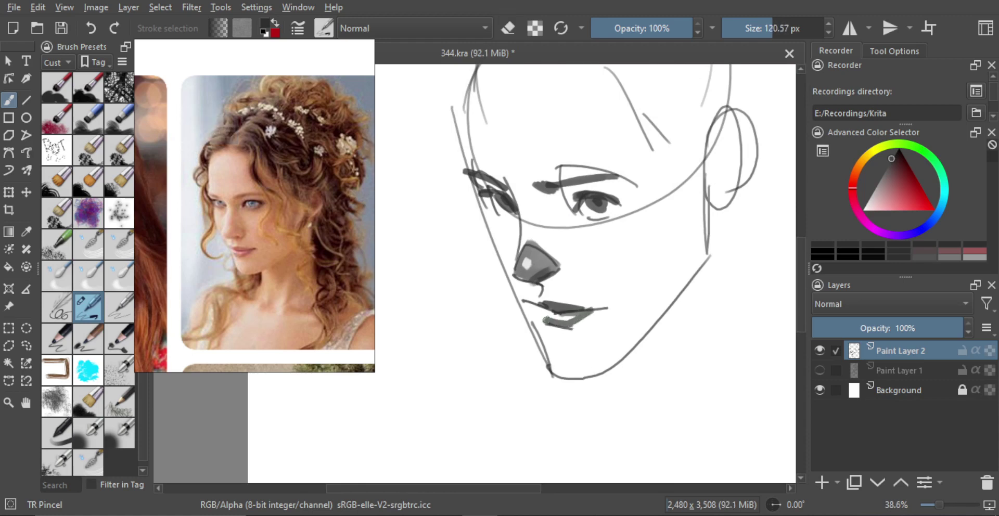
Mark the near corner of the mouth and shade both cheeks and the near temple with a brush of about 180 px.
mouse_move(613, 304)
left_mouse_down()
mouse_move(622, 342)
mouse_move(617, 281)
mouse_move(606, 280)
mouse_move(642, 268)
mouse_move(606, 297)
mouse_move(623, 260)
mouse_move(609, 256)
mouse_move(622, 250)
mouse_move(609, 253)
mouse_move(627, 289)
mouse_move(594, 294)
mouse_move(611, 303)
mouse_move(606, 318)
mouse_move(600, 303)
mouse_move(632, 286)
left_mouse_up()
key("ctrl+z")
mouse_move(520, 292)
left_mouse_down("shift")
mouse_move(507, 293)
mouse_move(504, 311)
mouse_move(515, 291)
mouse_move(491, 256)
mouse_move(509, 279)
left_mouse_up("shift")
key("ctrl+z")
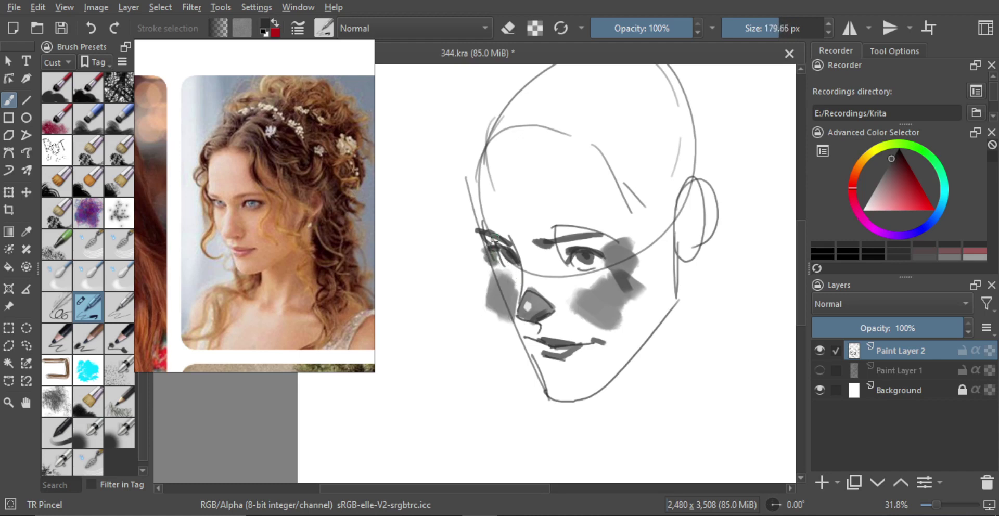
Redraw the far cheek contour from the eye to the chin with a 49.12 px brush, undoing unsuitable strokes.
left_click_drag(507, 241, 492, 250, "shift")
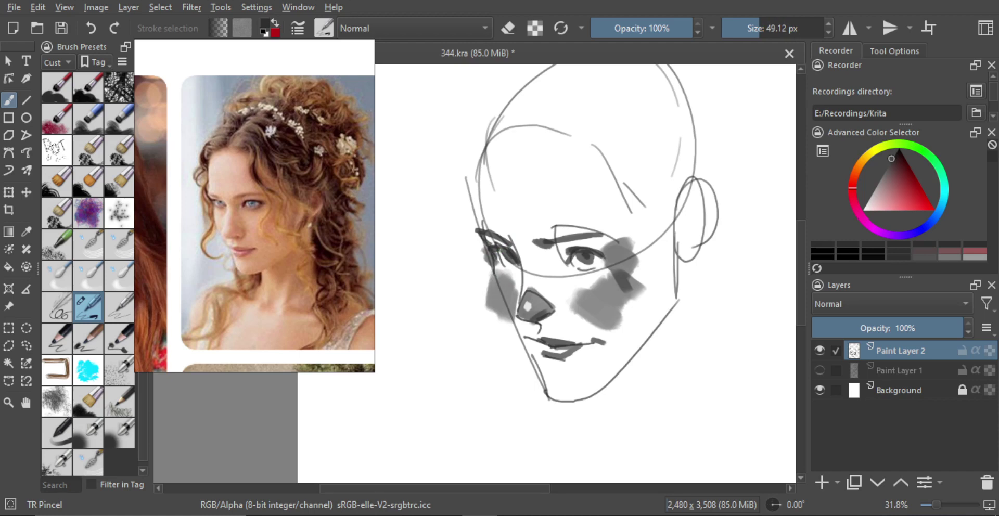
left_click_drag(492, 271, 544, 372)
key("ctrl+z")
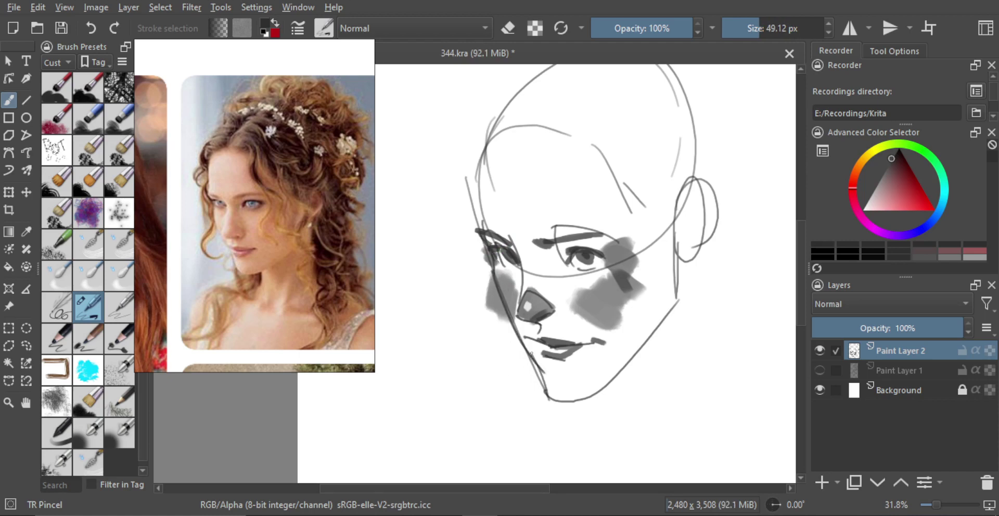
key("ctrl+z")
left_click_drag(492, 267, 541, 370)
key("ctrl+z")
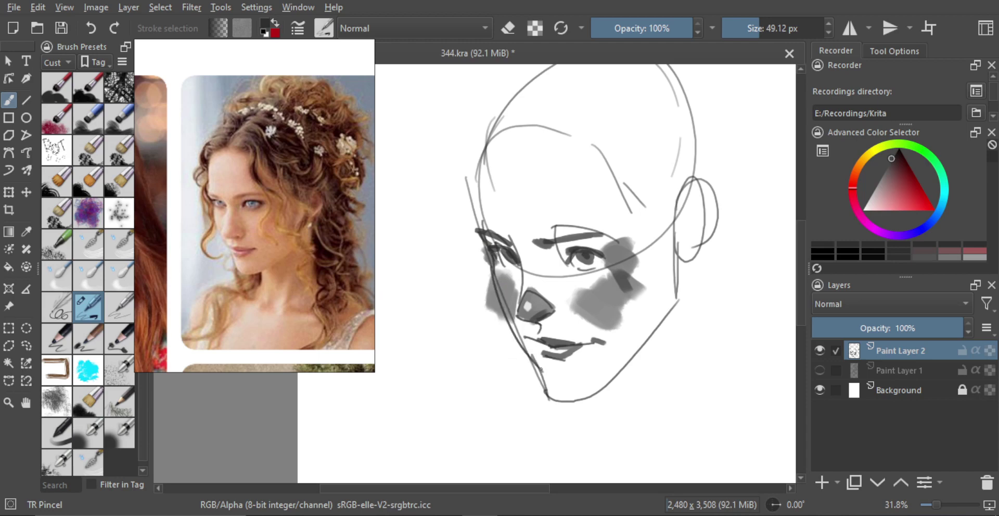
key("ctrl+z")
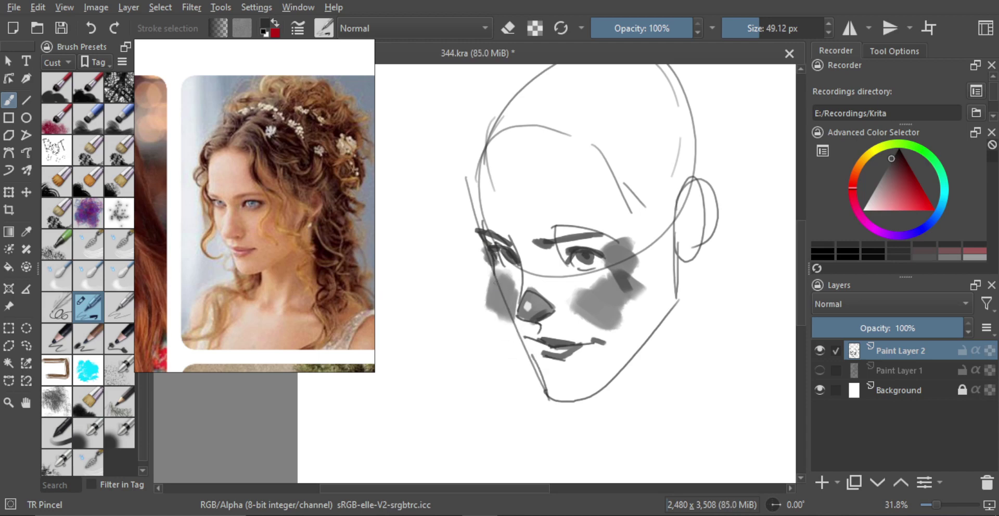
left_click_drag(490, 271, 552, 388)
key("ctrl+z")
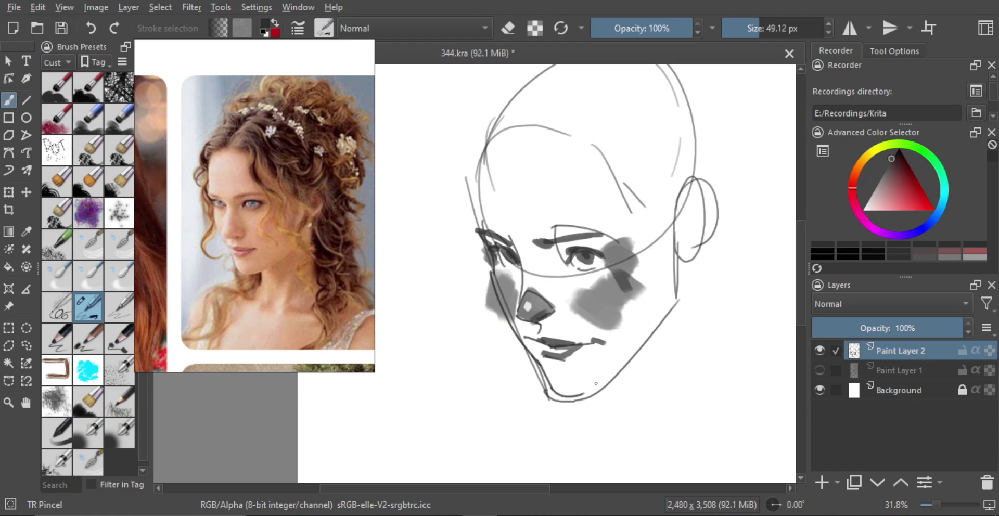
Redraw the near jaw line rising from the chin, undoing the first stroke.
left_click_drag(583, 395, 618, 363)
key("ctrl+z")
left_click_drag(584, 394, 631, 354)
Erase the shading outside the far cheek and the old contour lines around the chin and jaw.
key("e")
left_click_drag(481, 313, 486, 314)
mouse_move(487, 292)
left_mouse_down()
mouse_move(480, 263)
mouse_move(489, 287)
left_mouse_up()
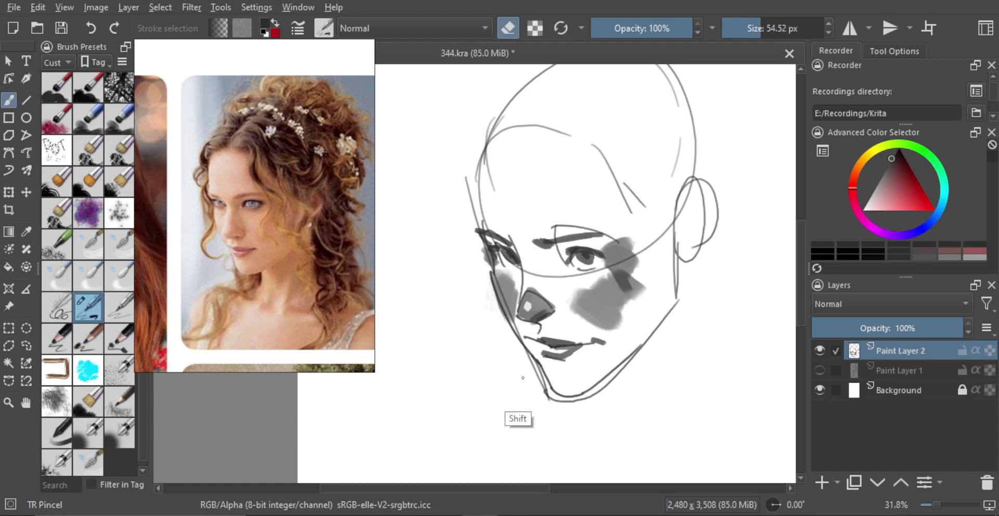
left_click_drag(524, 378, 549, 396, "shift")
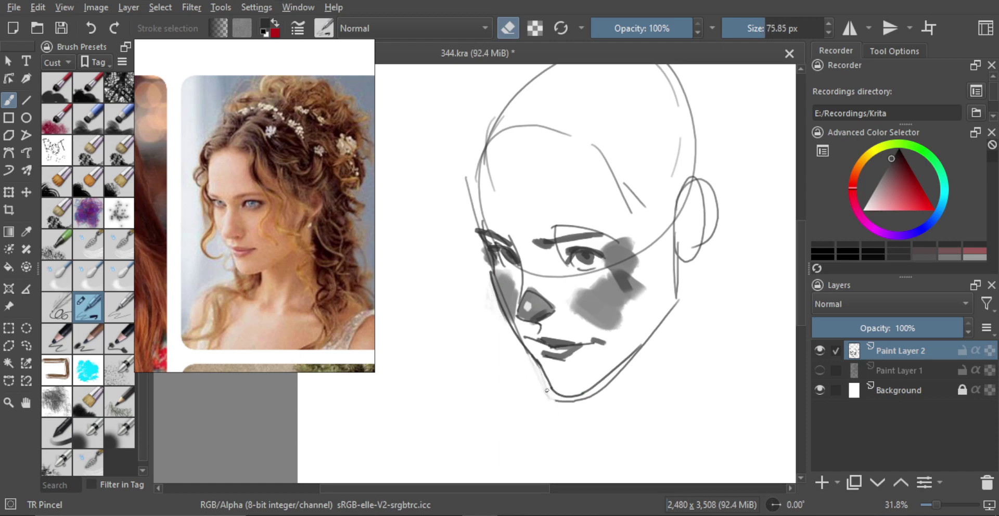
key("bracketright")
left_click_drag(567, 402, 629, 362)
left_click_drag(648, 342, 591, 296)
key("e")
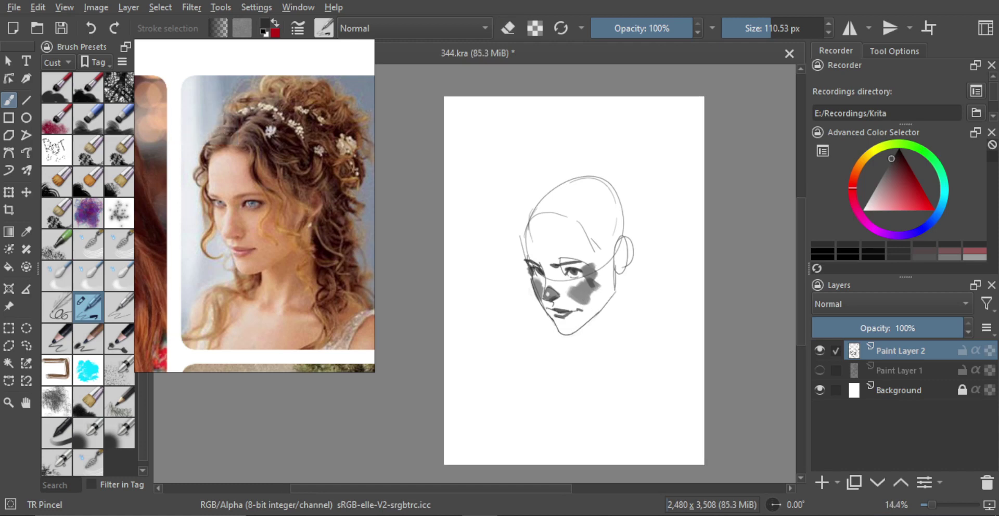
Draw a dark stroke along the far temple with a brush of about 98 px.
scroll(589, 279, "up", 1)
left_click_drag(536, 234, 521, 237, "shift")
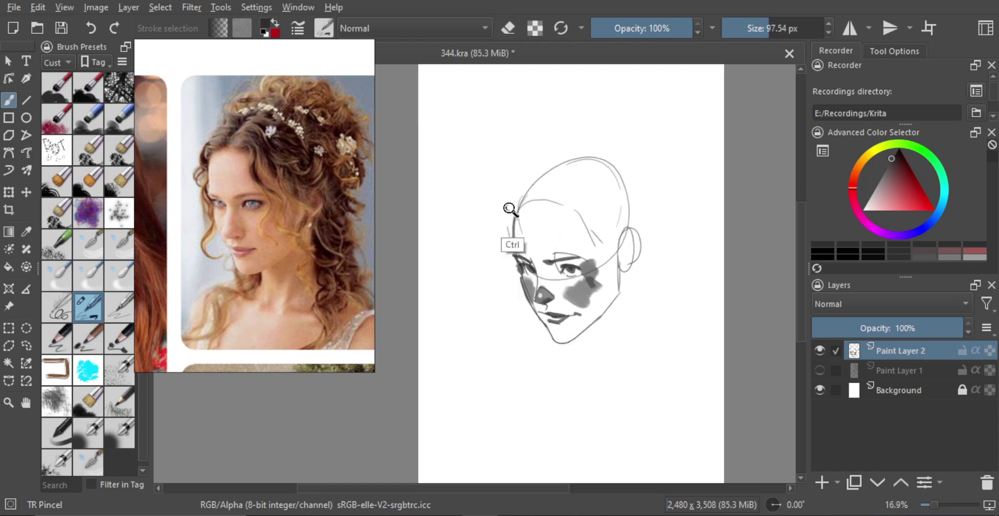
key("bracketleft")
key("minus")
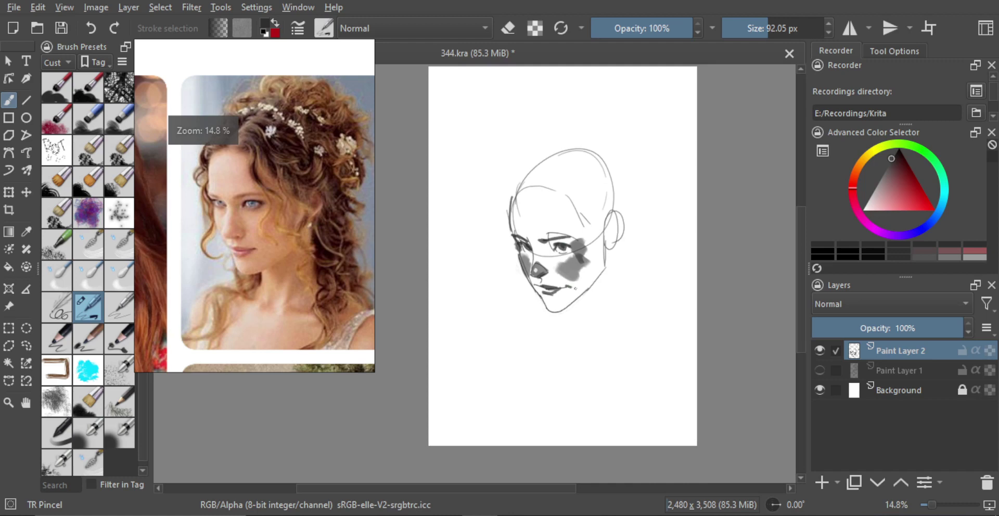
Draw a short neck line beneath the jaw and a curved hair strand below the chin with a brush up to about 150 px.
left_click(576, 309, "shift")
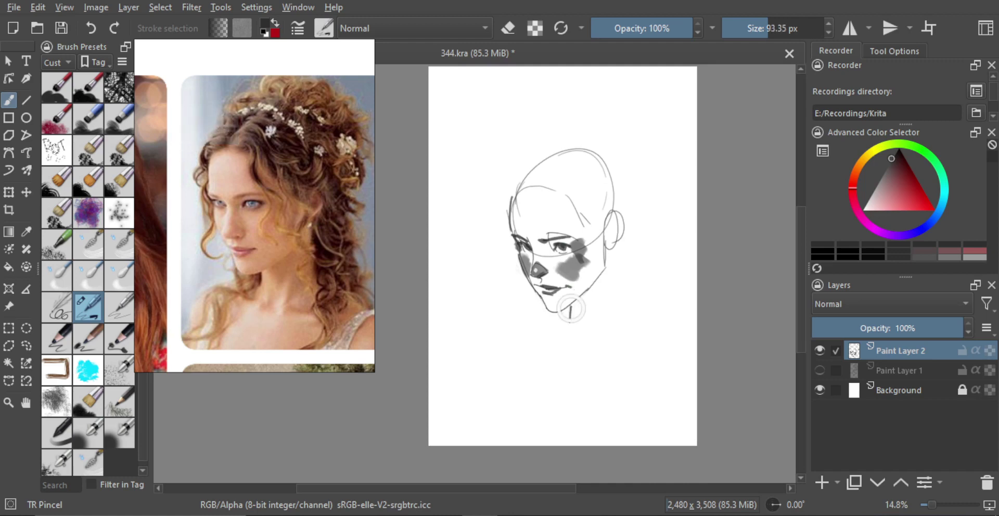
left_click(541, 333, "shift")
mouse_move(543, 329)
left_mouse_down()
mouse_move(560, 316)
mouse_move(520, 342)
left_mouse_up()
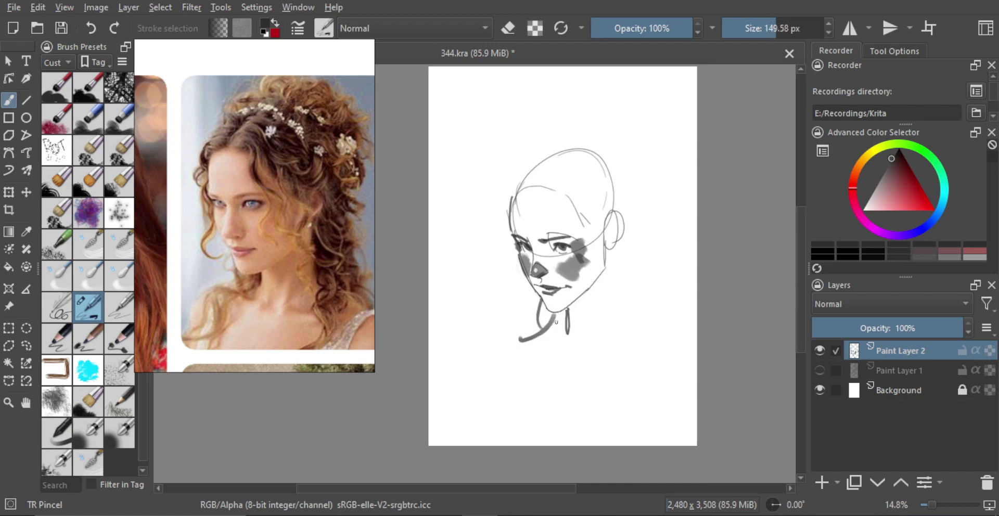
mouse_move(564, 314)
left_mouse_down()
mouse_move(522, 350)
mouse_move(538, 359)
left_mouse_up()
key("ctrl+z")
Build the strand below the chin into a thick wavy lock with forked ends, undoing unsuitable strokes.
left_click_drag(559, 311, 522, 342)
left_click_drag(564, 312, 536, 343)
left_click_drag(542, 375, 551, 376)
left_click_drag(546, 328, 514, 343)
mouse_move(522, 329)
left_mouse_down()
mouse_move(515, 347)
mouse_move(527, 392)
left_mouse_up()
key("ctrl+z")
key("ctrl+z")
mouse_move(514, 346)
left_mouse_down()
mouse_move(524, 395)
mouse_move(532, 375)
mouse_move(506, 383)
left_mouse_up()
left_click_drag(519, 373, 504, 384)
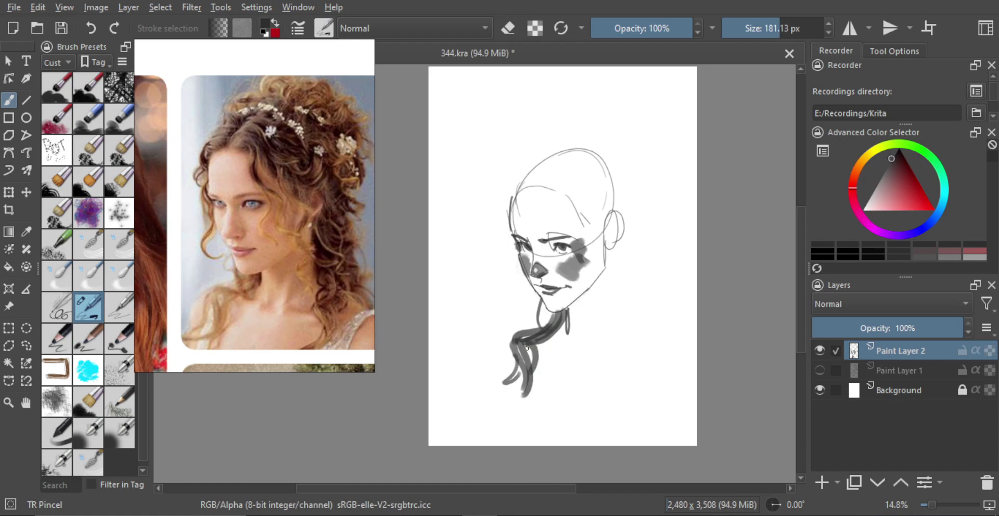
Paint a wavy lock hanging beside the far side of the face with a brush of about 200 px.
key("bracketright")
mouse_move(512, 200)
left_mouse_down()
mouse_move(498, 249)
mouse_move(517, 280)
left_mouse_up()
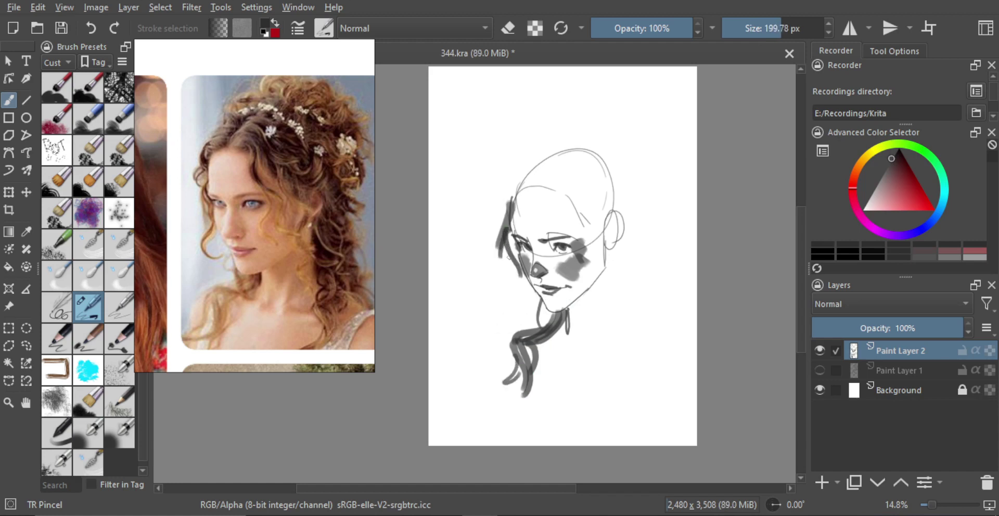
left_click_drag(501, 247, 513, 278)
key("ctrl+z")
key("ctrl+z")
mouse_move(508, 232)
left_mouse_down()
mouse_move(518, 270)
mouse_move(513, 317)
left_mouse_up()
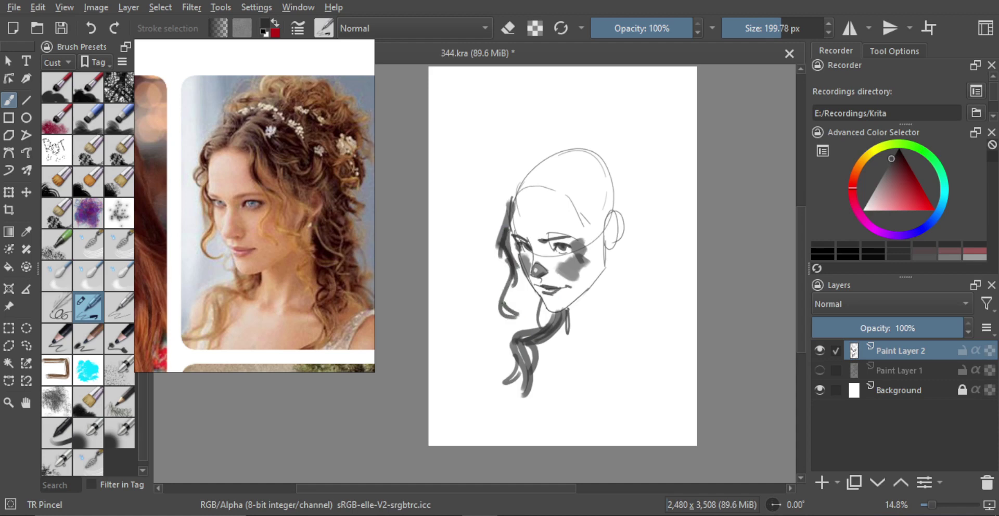
left_click_drag(512, 263, 503, 306)
Paint the front hair along the forehead and down the near temple with a brush of about 196 px.
mouse_move(562, 212)
left_mouse_down()
mouse_move(520, 187)
mouse_move(534, 174)
mouse_move(564, 186)
mouse_move(568, 232)
left_mouse_up()
key("bracketleft")
key("bracketleft")
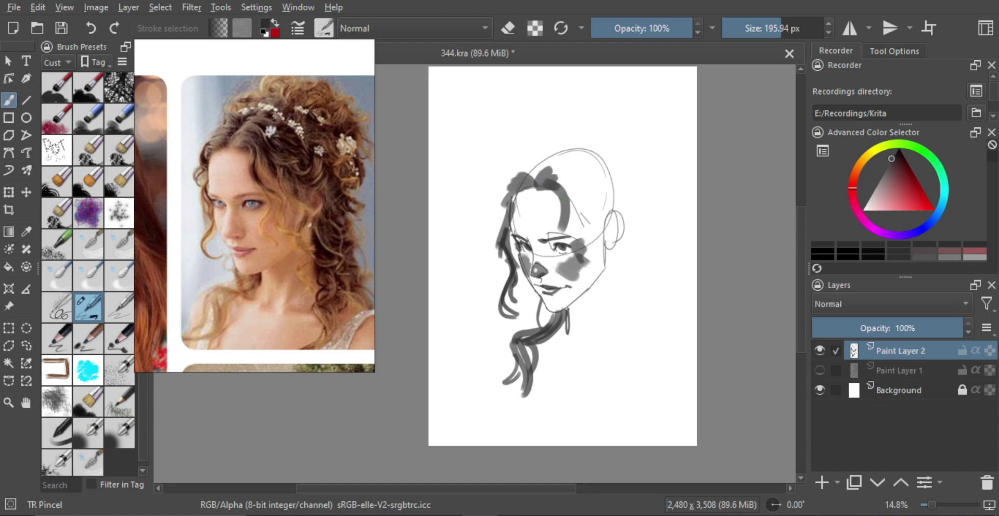
Draw hair strands falling from the near temple past the cheek to the jaw, undoing unsuitable strokes.
left_click_drag(556, 188, 565, 231)
key("ctrl+z")
mouse_move(568, 198)
left_mouse_down()
mouse_move(565, 233)
mouse_move(591, 250)
left_mouse_up()
key("ctrl+z")
mouse_move(565, 215)
left_mouse_down()
mouse_move(589, 265)
mouse_move(576, 237)
mouse_move(588, 274)
mouse_move(587, 263)
mouse_move(581, 304)
left_mouse_up()
key("ctrl+z")
key("ctrl+z")
left_click_drag(598, 314, 586, 301)
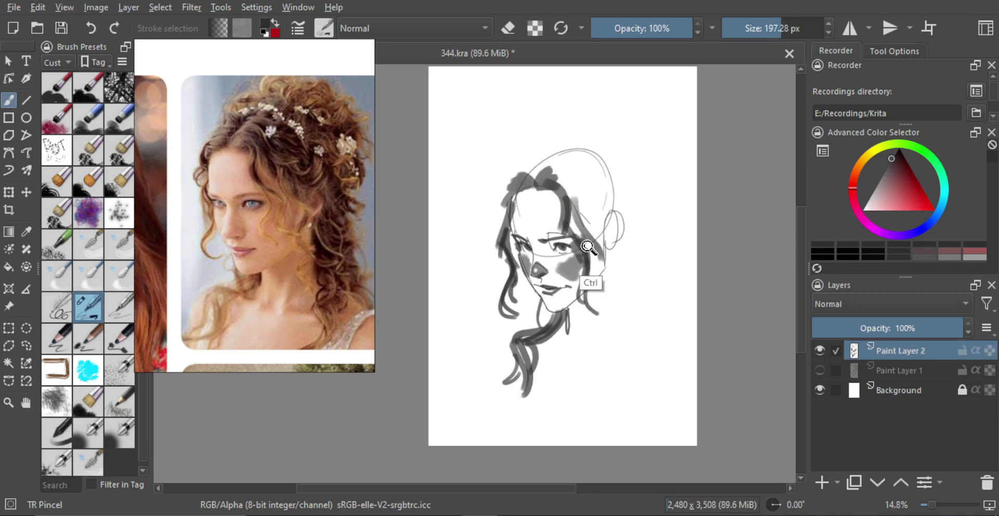
Rework the lock beside the near cheek into thick wavy strands curling out below the jaw.
mouse_move(572, 204)
left_mouse_down()
mouse_move(612, 297)
mouse_move(597, 255)
left_mouse_up()
key("ctrl+z")
key("ctrl+z")
mouse_move(614, 305)
left_mouse_down()
mouse_move(582, 236)
mouse_move(589, 239)
left_mouse_up()
mouse_move(568, 189)
left_mouse_down()
mouse_move(588, 239)
mouse_move(558, 203)
left_mouse_up()
Paint thick hair strokes sweeping from the parting toward the ear with a brush of about 240 to 255 px.
key("bracketright")
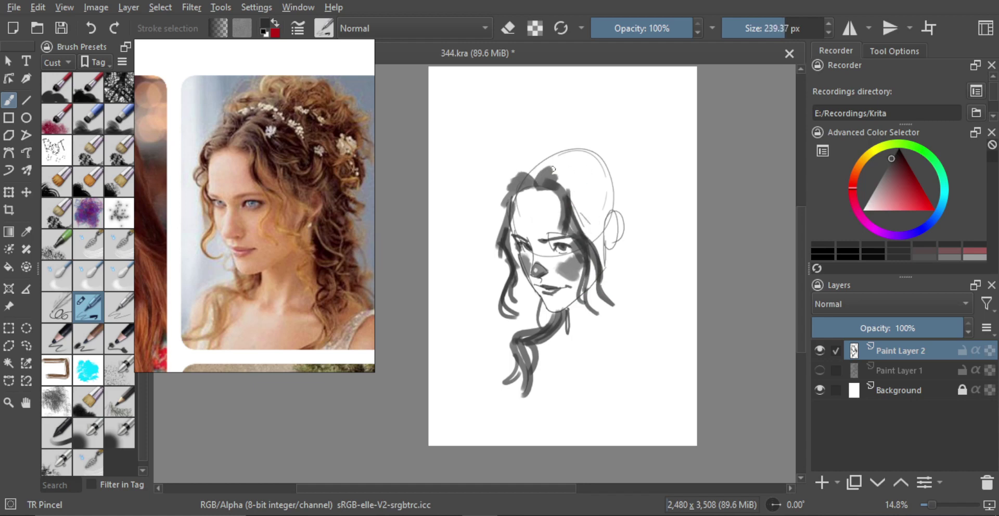
left_click_drag(547, 163, 574, 206)
key("bracketright")
mouse_move(569, 170)
left_mouse_down()
mouse_move(582, 213)
mouse_move(590, 207)
mouse_move(607, 226)
mouse_move(603, 197)
left_mouse_up()
key("ctrl+z")
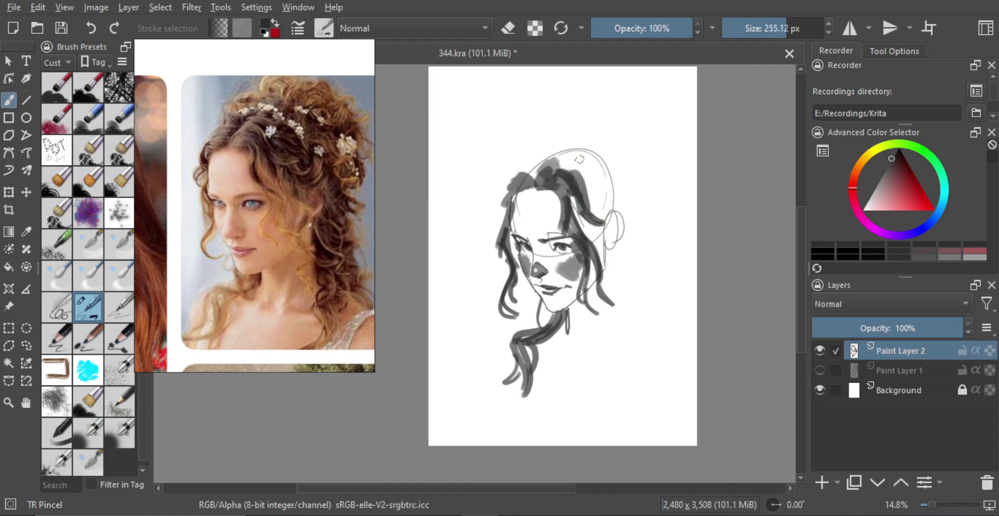
Paint swept-back hair over the rear crown and around the ear, and touch up the ear's outline with the eraser.
mouse_move(566, 162)
left_mouse_down()
mouse_move(593, 189)
mouse_move(598, 175)
left_mouse_up()
left_click_drag(612, 190, 618, 204, "shift")
left_click_drag(591, 199, 612, 216)
mouse_move(614, 199)
left_mouse_down("shift")
mouse_move(633, 229)
mouse_move(636, 216)
mouse_move(606, 260)
mouse_move(614, 253)
left_mouse_up("shift")
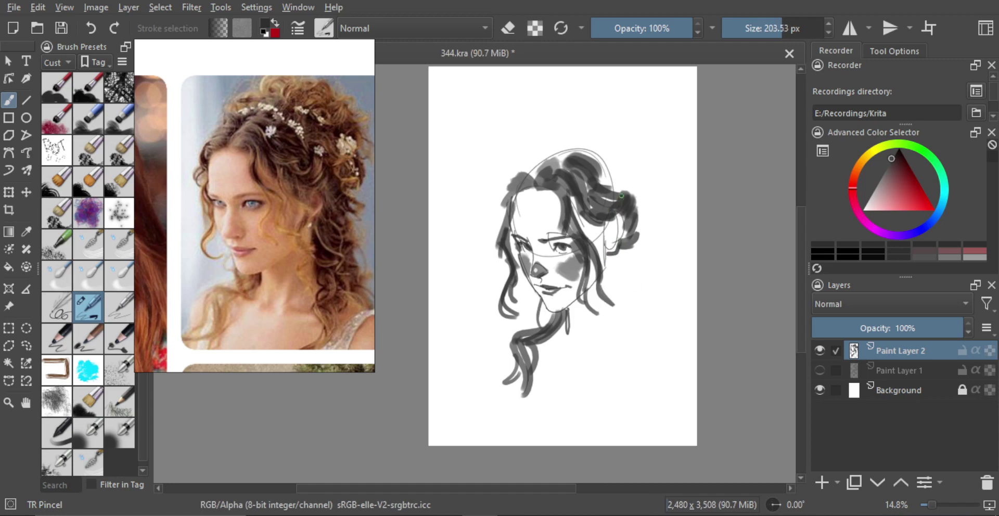
key("e")
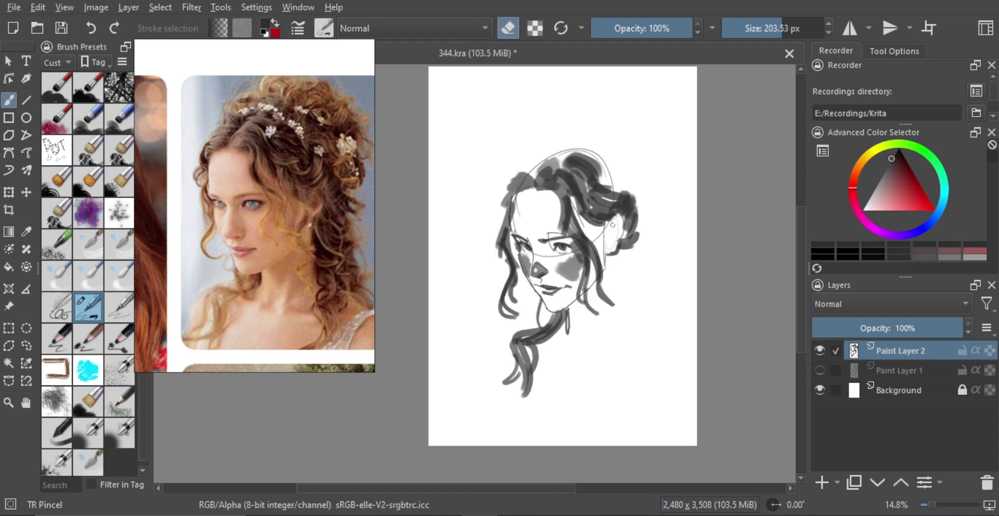
key("e")
Paint short overlapping curls just below and behind the ear.
left_click_drag(612, 254, 609, 255)
mouse_move(609, 258)
left_mouse_down()
mouse_move(629, 258)
mouse_move(636, 286)
left_mouse_up()
left_click_drag(616, 258, 636, 289)
mouse_move(614, 262)
left_mouse_down()
mouse_move(633, 294)
mouse_move(634, 257)
mouse_move(644, 270)
left_mouse_up()
Extend the curls behind the ear into a long wavy ringlet down past the neck with a brush of about 229 to 238 px.
mouse_move(624, 269)
left_mouse_down()
mouse_move(638, 290)
mouse_move(618, 335)
left_mouse_up()
left_click_drag(639, 287, 627, 328)
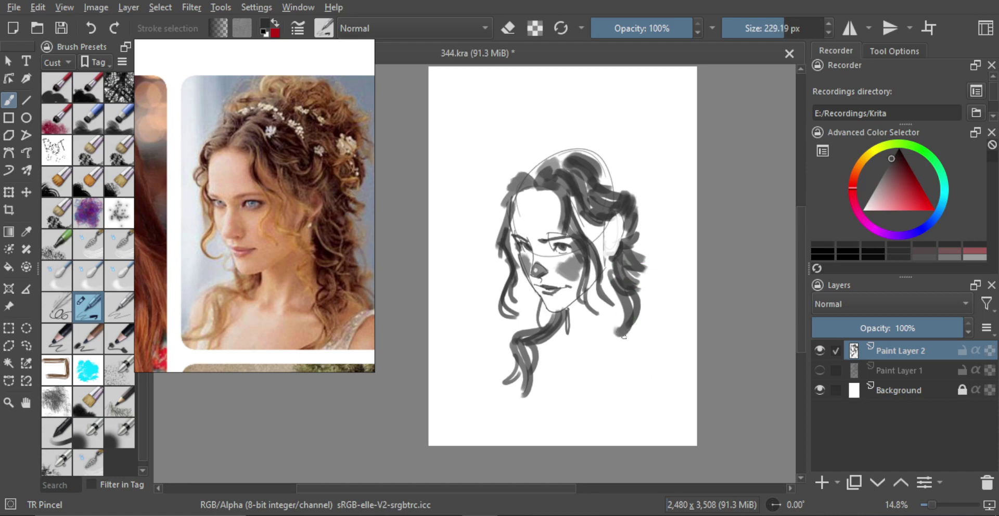
mouse_move(620, 334)
left_mouse_down()
mouse_move(623, 380)
mouse_move(633, 361)
mouse_move(614, 391)
mouse_move(634, 362)
left_mouse_up()
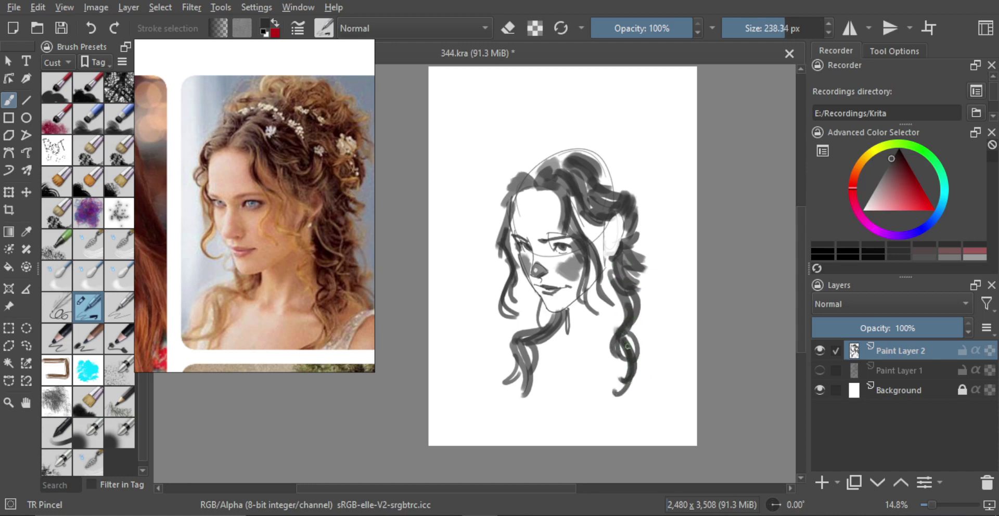
mouse_move(633, 299)
left_mouse_down()
mouse_move(630, 341)
mouse_move(646, 322)
left_mouse_up()
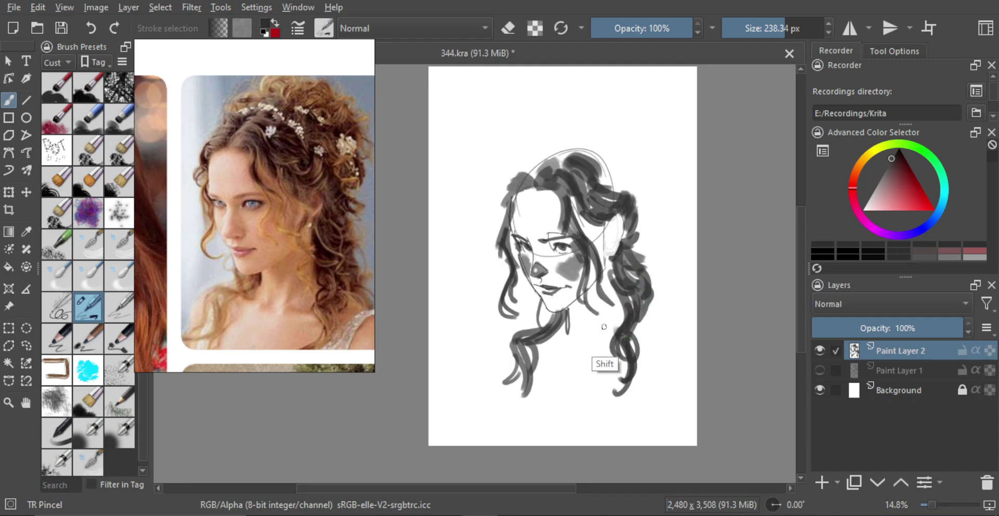
Shade the neck between the jaw and the rear ringlet with vertical strokes, using a brush of about 237 to 250 px.
left_click_drag(587, 319, 574, 342, "shift")
key("bracketright")
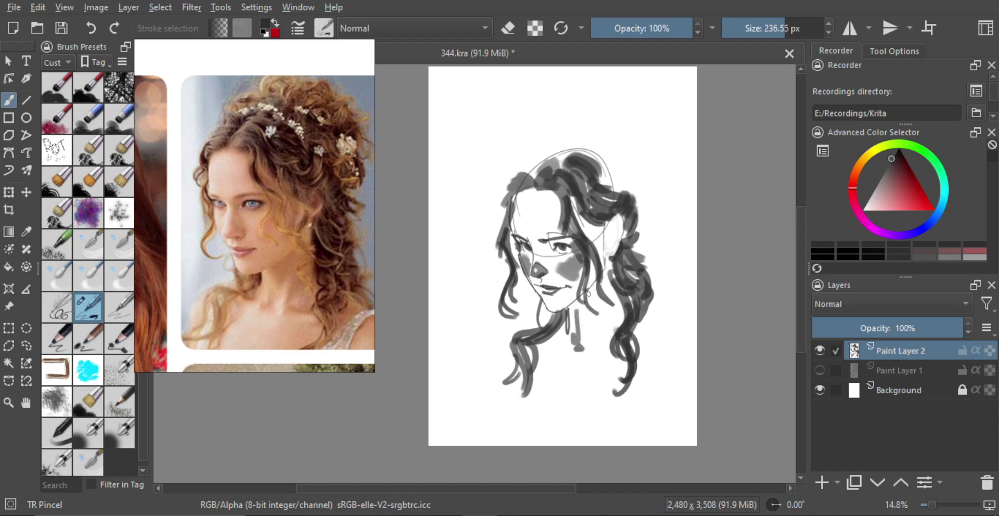
mouse_move(590, 285)
left_mouse_down()
mouse_move(581, 304)
mouse_move(593, 325)
left_mouse_up()
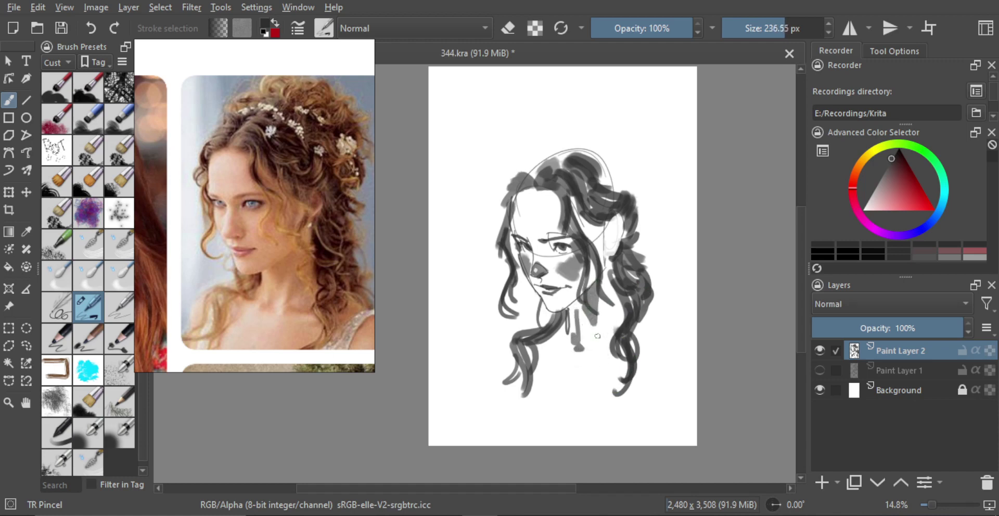
key("bracketright")
left_click_drag(609, 265, 603, 339)
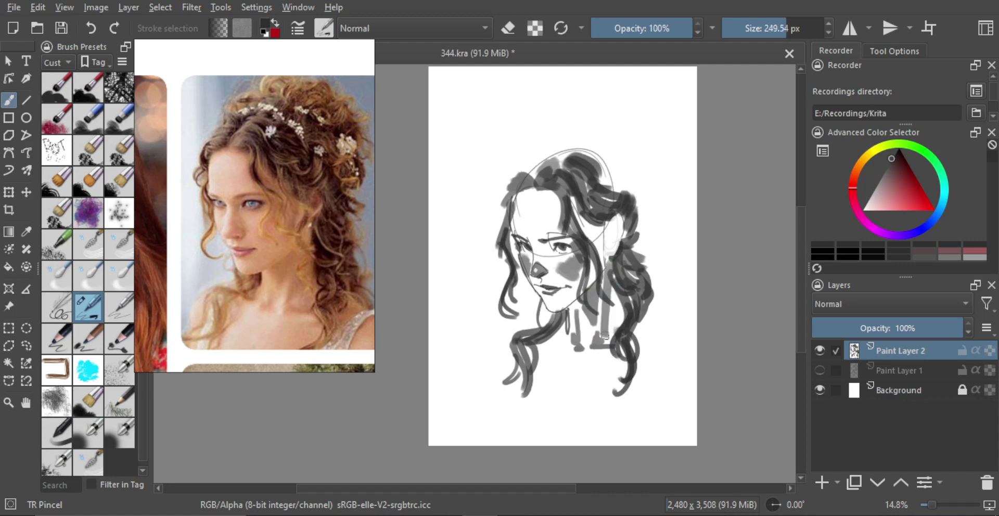
left_click_drag(612, 292, 616, 323)
key("bracketright")
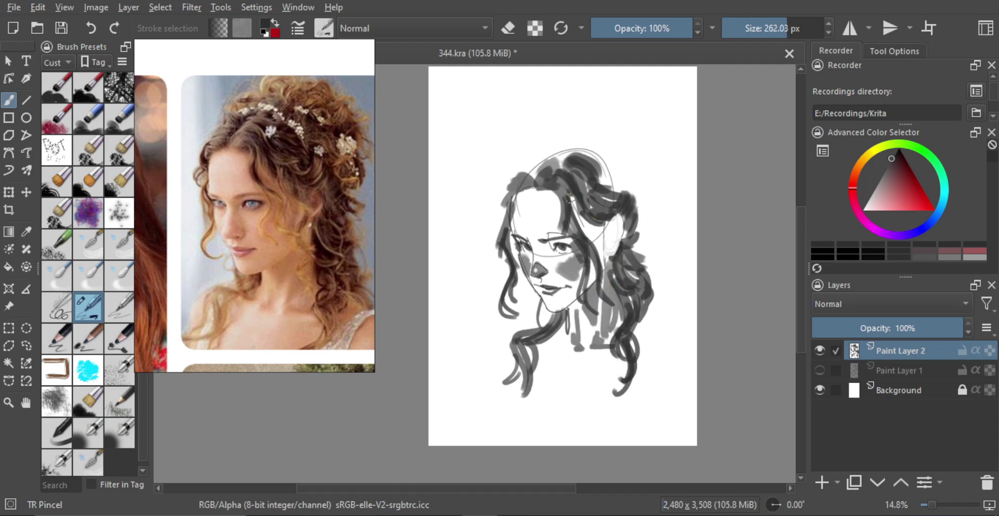
Try to shade the bridge of the nose from the brow to the tip with a brush of about 320 px.
scroll(558, 229, "up", 1)
key("bracketright")
key("bracketright")
scroll(558, 228, "up", 2)
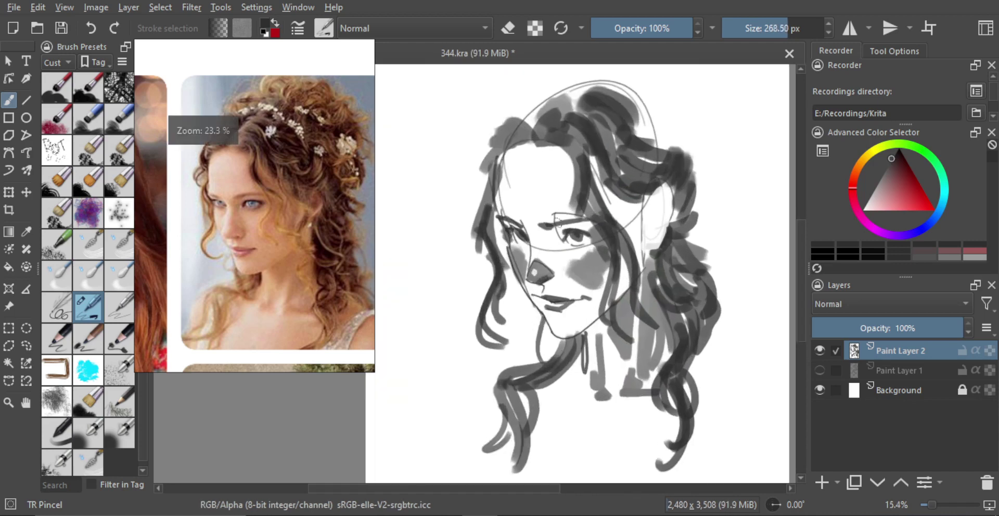
key("bracketright")
key("bracketright")
left_click_drag(549, 227, 543, 275)
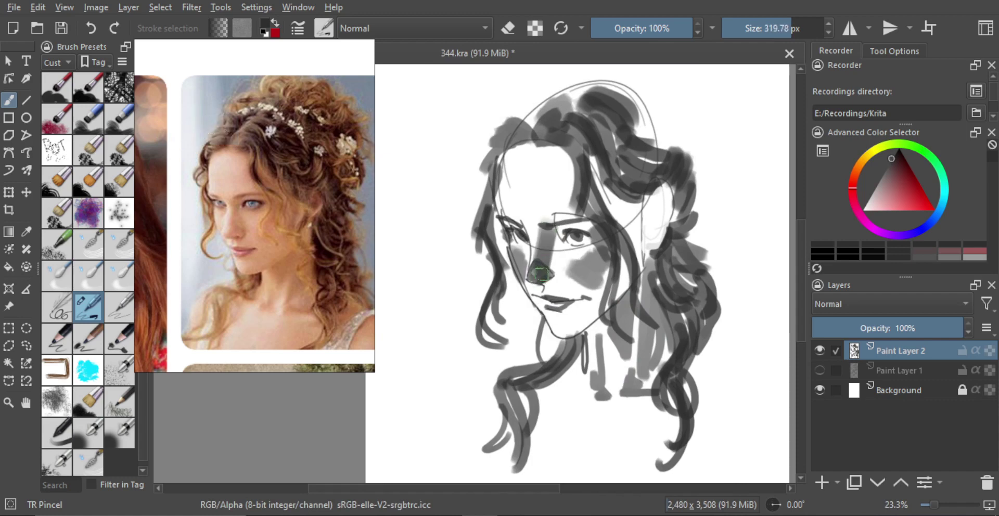
key("ctrl+z")
key("ctrl+z")
Refine the shading around the eyes and inner brow with the brush reduced to about 91 px.
mouse_move(549, 222)
left_mouse_down()
mouse_move(543, 285)
mouse_move(547, 263)
mouse_move(574, 235)
mouse_move(554, 234)
mouse_move(602, 235)
mouse_move(576, 248)
mouse_move(585, 252)
mouse_move(576, 248)
mouse_move(607, 228)
mouse_move(578, 235)
mouse_move(606, 231)
left_mouse_up()
key("bracketleft")
key("bracketleft")
key("bracketleft")
key("bracketleft")
key("bracketleft")
key("bracketleft")
key("ctrl+z")
key("ctrl+z")
left_click_drag(498, 232, 502, 234)
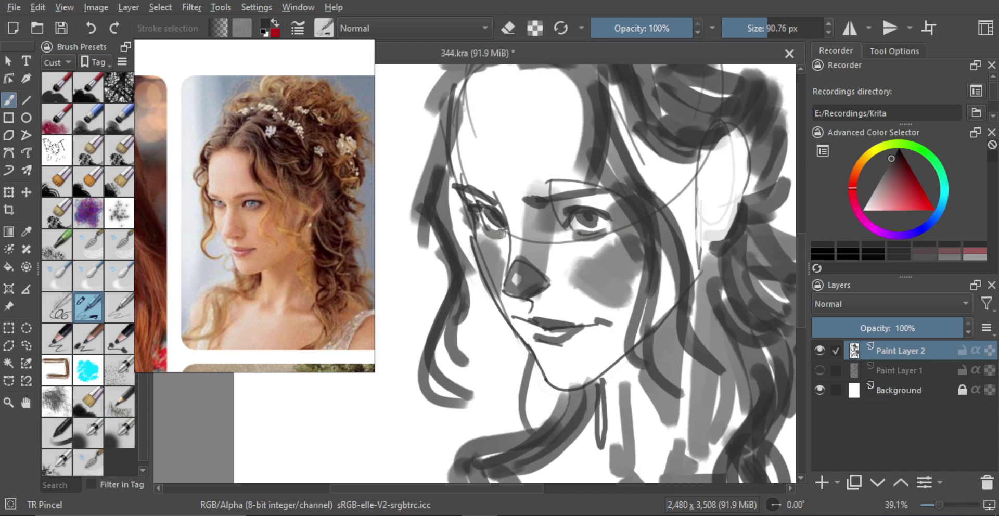
Shade the side of the forehead from the hairline down to the near brow with a brush of about 223 px.
mouse_move(607, 215)
left_mouse_down()
mouse_move(628, 200)
mouse_move(606, 210)
mouse_move(628, 218)
mouse_move(617, 259)
mouse_move(591, 277)
mouse_move(610, 257)
mouse_move(578, 260)
left_mouse_up()
mouse_move(584, 263)
left_mouse_down()
mouse_move(566, 262)
mouse_move(568, 285)
mouse_move(604, 285)
mouse_move(567, 319)
mouse_move(588, 290)
mouse_move(575, 366)
left_mouse_up()
key("ctrl+z")
key("ctrl+z")
key("ctrl+z")
mouse_move(564, 288)
left_mouse_down()
mouse_move(570, 240)
mouse_move(565, 287)
left_mouse_up()
left_click_drag(565, 235, 552, 261)
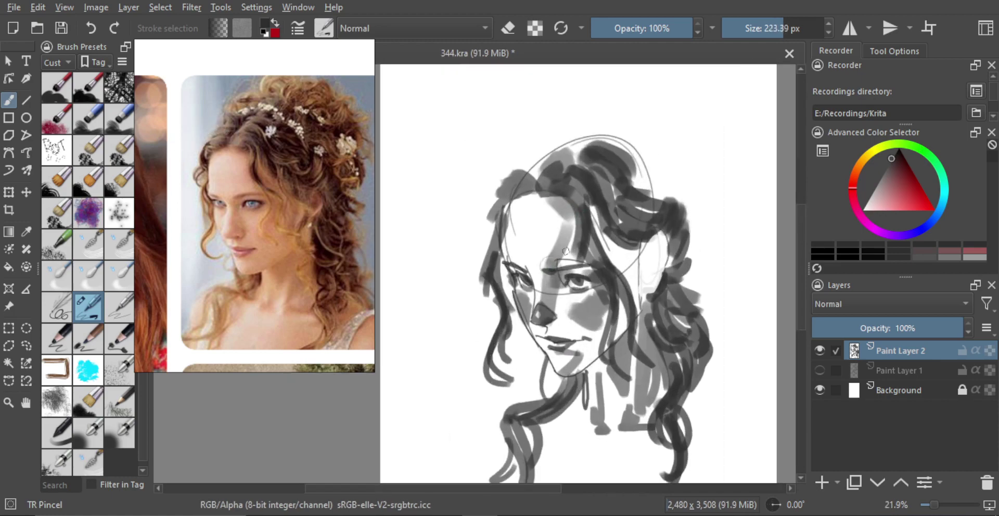
scroll(571, 250, "down", 1)
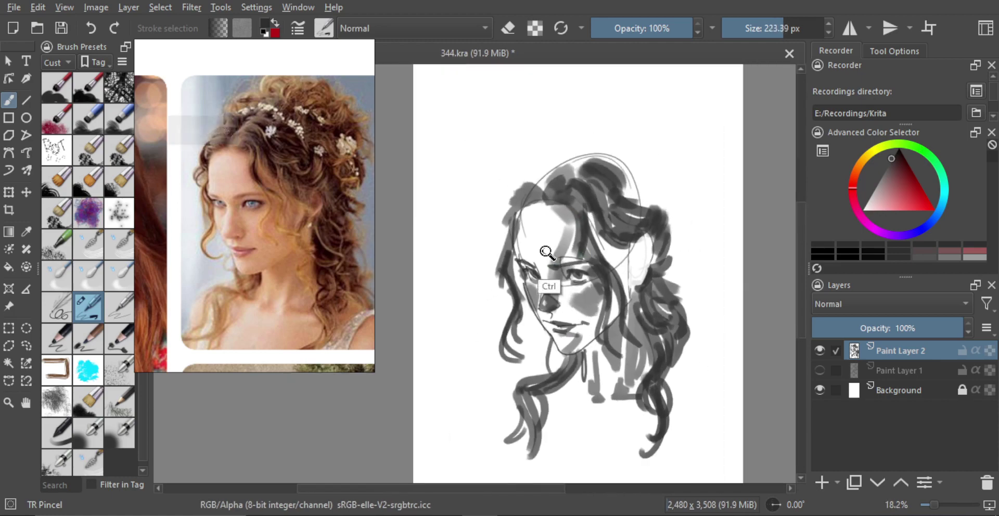
scroll(548, 254, "up", 2)
left_click_drag(574, 208, 552, 265)
key("ctrl+z")
mouse_move(576, 212)
left_mouse_down()
mouse_move(536, 261)
mouse_move(546, 269)
left_mouse_up()
Mirror the canvas view to check the portrait's proportions and restore the normal view.
scroll(570, 280, "down", 2)
key("m")
left_click_drag(533, 306, 619, 317)
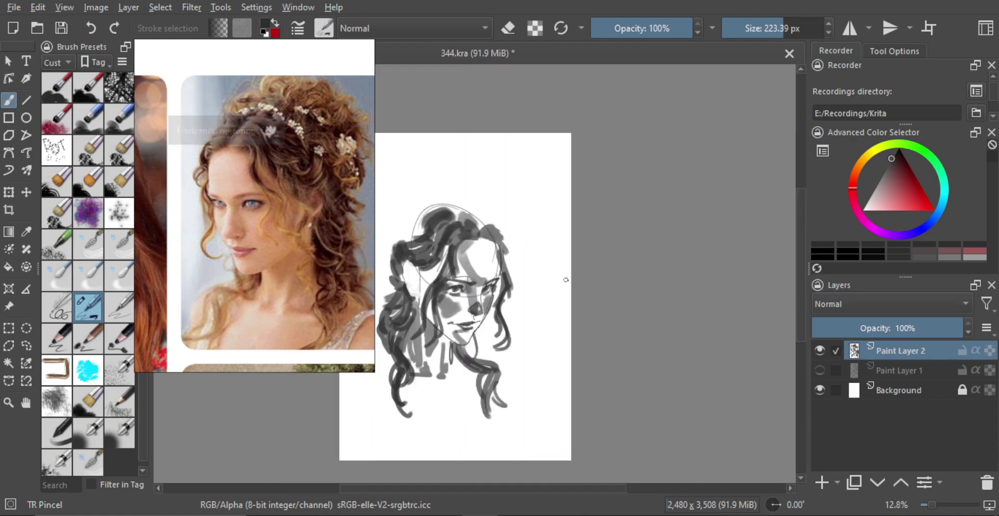
key("m")
left_click_drag(521, 291, 519, 293)
scroll(520, 294, "up", 2)
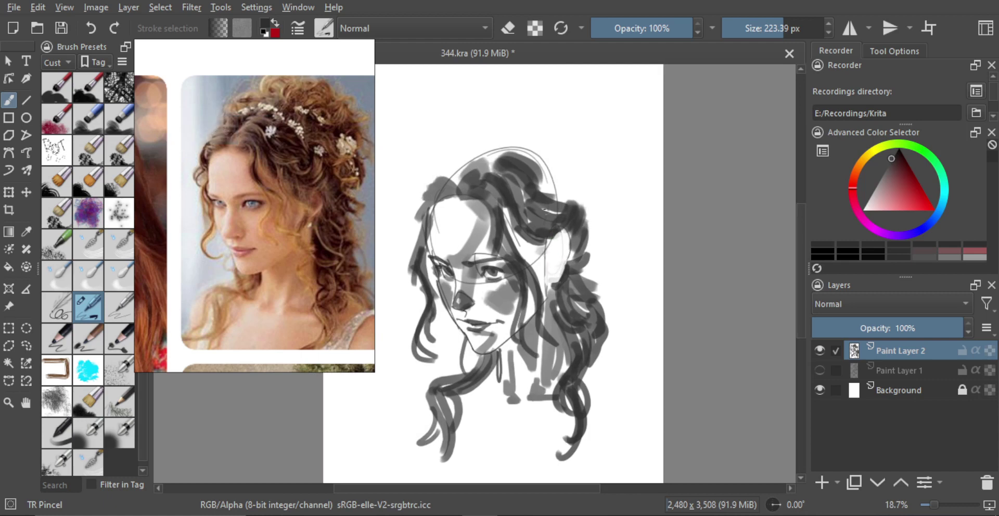
Shade the inside of the ear and erase small oval earring highlights below it, using a brush of about 182 px.
mouse_move(547, 249)
left_mouse_down()
mouse_move(535, 269)
mouse_move(552, 258)
mouse_move(555, 271)
mouse_move(558, 258)
mouse_move(556, 288)
left_mouse_up()
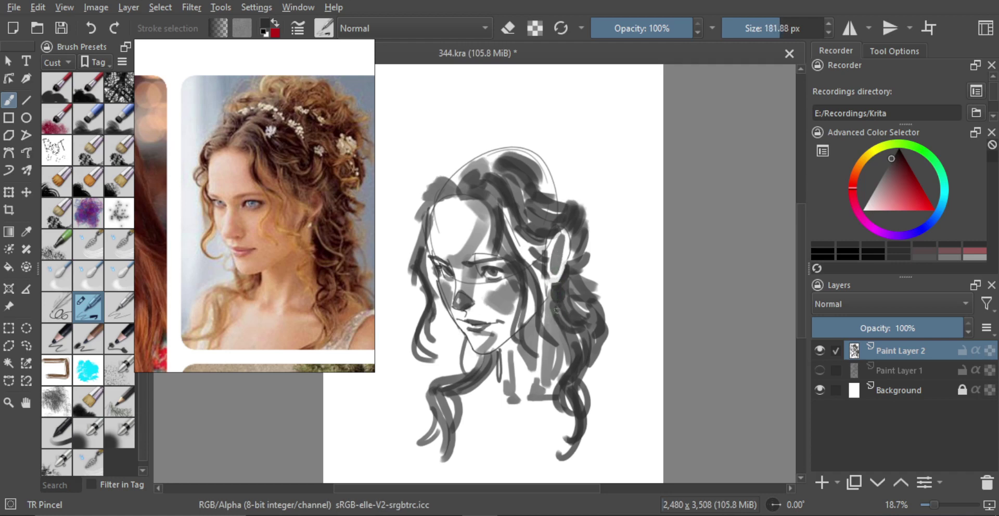
key("e")
left_click_drag(599, 245, 579, 297)
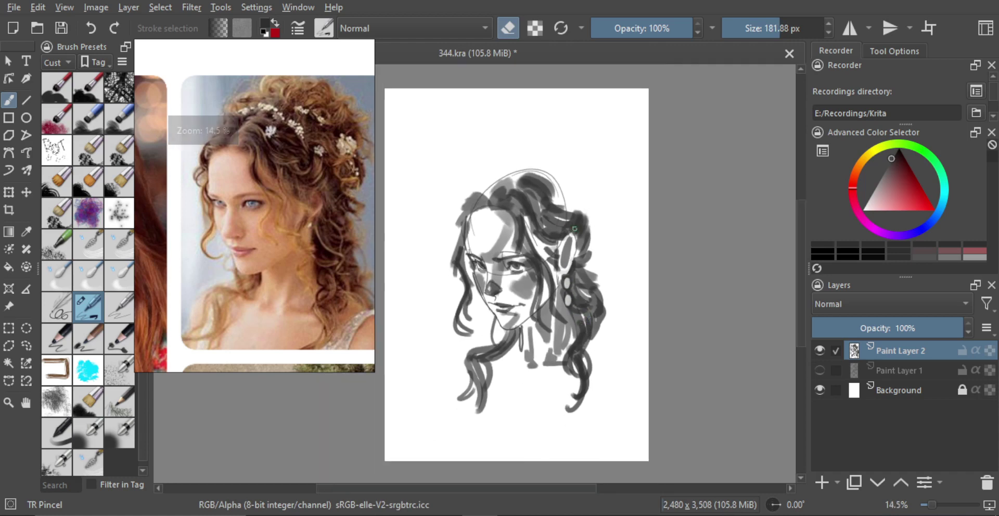
Paint rounded curls over the top and back of the head with a brush of about 268 to 299 px.
mouse_move(549, 156)
left_mouse_down()
mouse_move(535, 227)
mouse_move(538, 204)
mouse_move(498, 194)
mouse_move(485, 197)
mouse_move(493, 202)
left_mouse_up()
key("e")
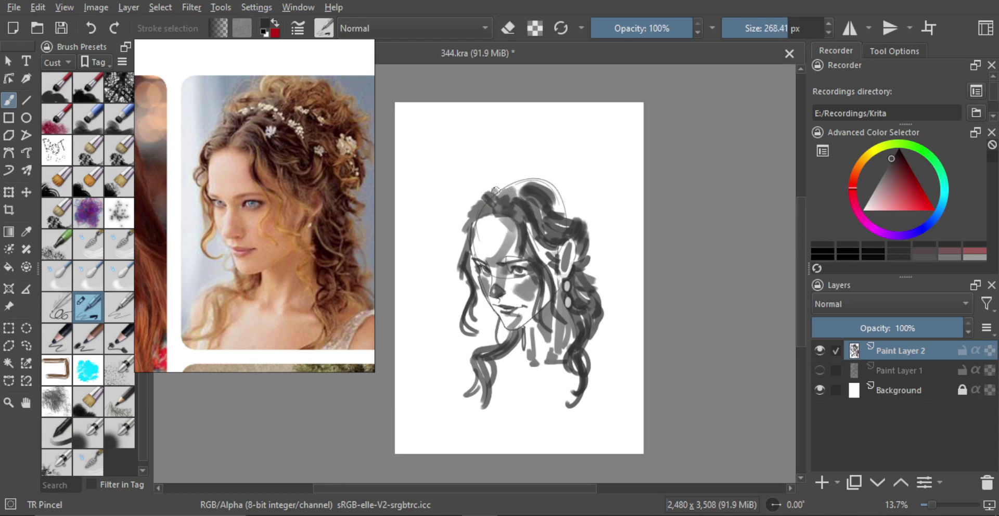
mouse_move(503, 192)
left_mouse_down()
mouse_move(533, 155)
mouse_move(578, 167)
mouse_move(572, 200)
mouse_move(585, 204)
mouse_move(590, 192)
mouse_move(580, 210)
mouse_move(593, 208)
mouse_move(594, 228)
left_mouse_up()
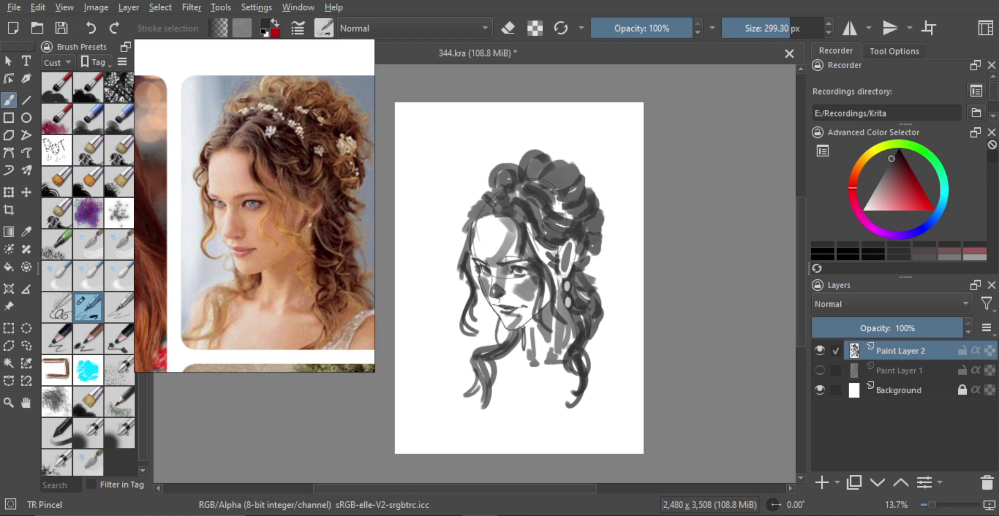
Darken the crown curls and erase a trail of small flower shapes across them with the eraser at about 166 px.
mouse_move(566, 192)
left_mouse_down()
mouse_move(553, 197)
mouse_move(556, 181)
mouse_move(530, 181)
mouse_move(566, 170)
mouse_move(583, 181)
mouse_move(538, 164)
mouse_move(516, 179)
left_mouse_up()
key("e")
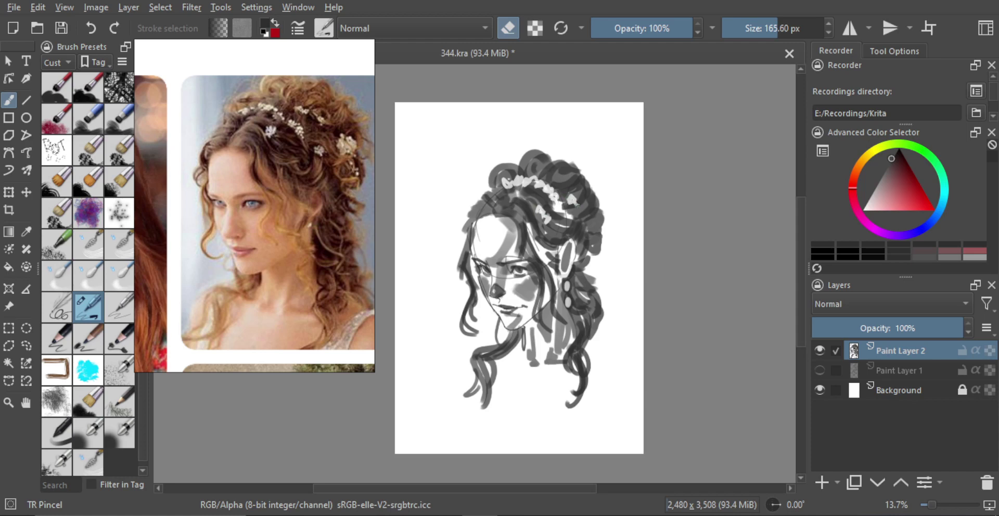
mouse_move(589, 229)
left_mouse_down()
mouse_move(593, 269)
mouse_move(599, 250)
left_mouse_up()
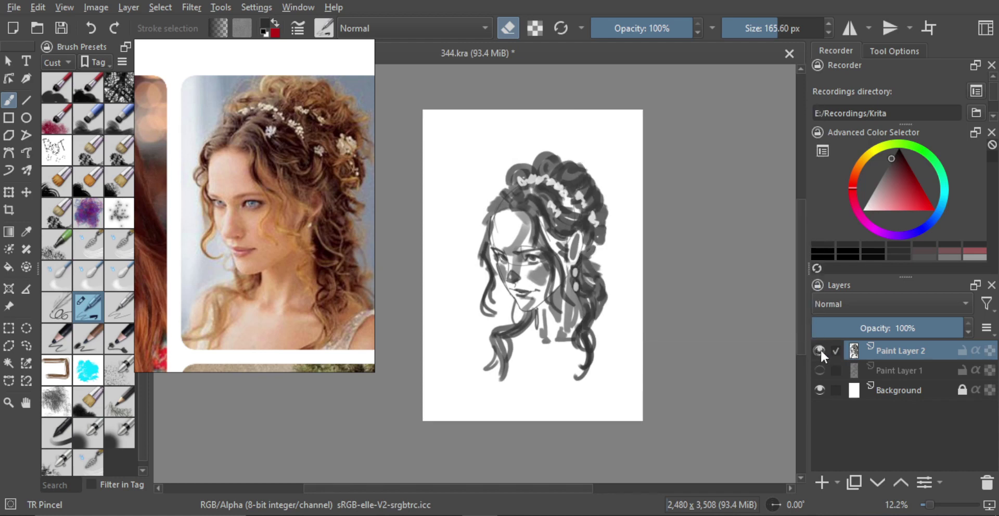
Hide the finished portrait's layer and add a new empty paint layer.
left_click(820, 349)
left_click(820, 483)
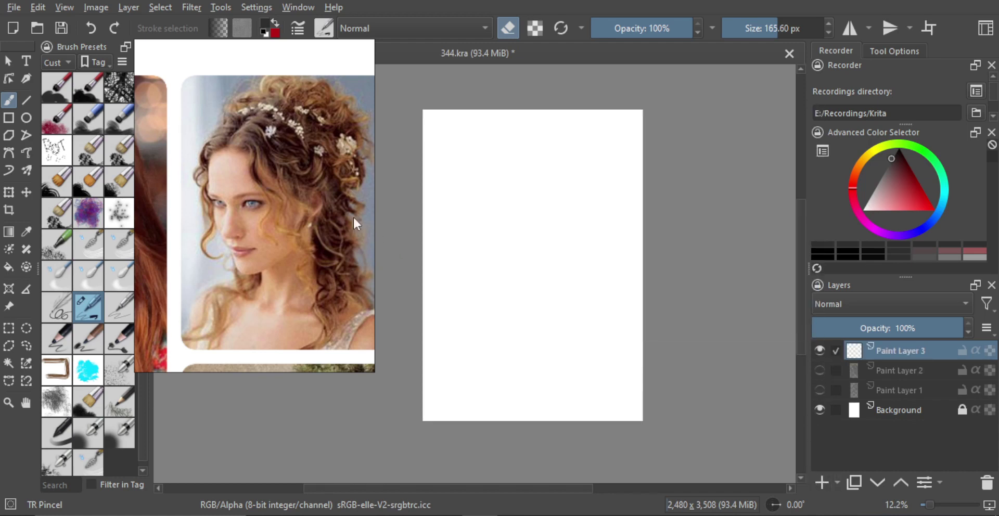
Browse the hairstyle reference boards and frame the photo of the woman with long wavy blonde hair and a green dress.
scroll(287, 225, "down", 6)
left_click_drag(282, 269, 269, 205)
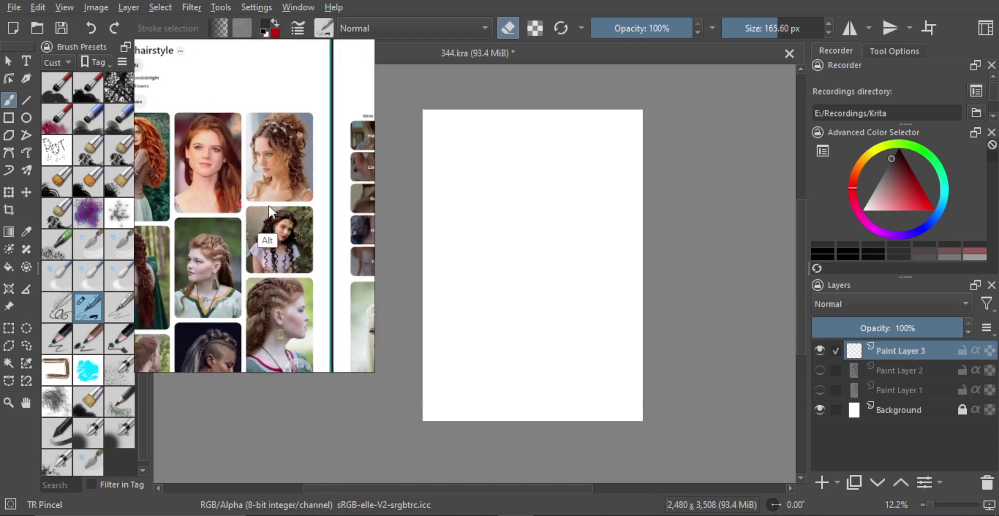
scroll(270, 250, "down", 2)
scroll(270, 218, "down", 2)
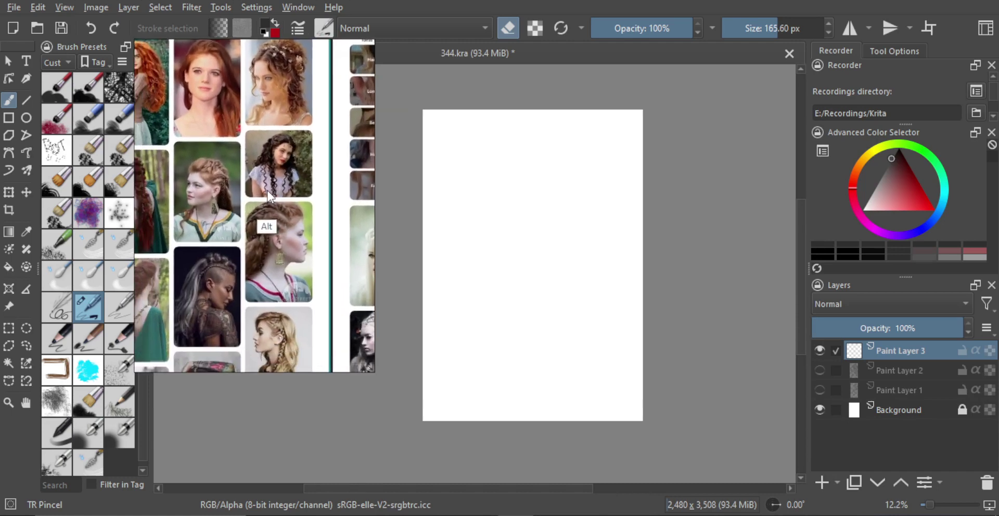
left_click_drag(270, 186, 276, 179)
left_click_drag(316, 235, 200, 228)
left_click(285, 257)
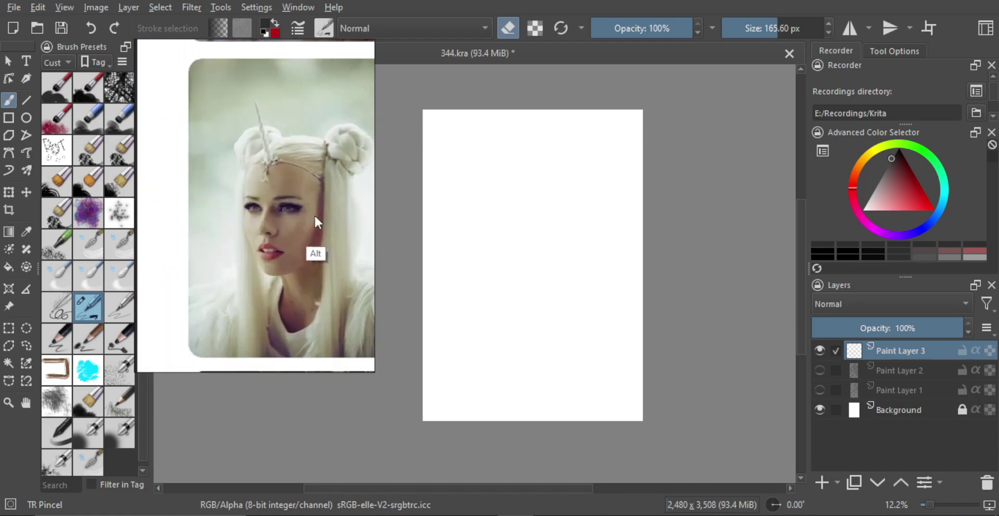
scroll(291, 204, "up", 2)
left_click_drag(288, 211, 289, 226)
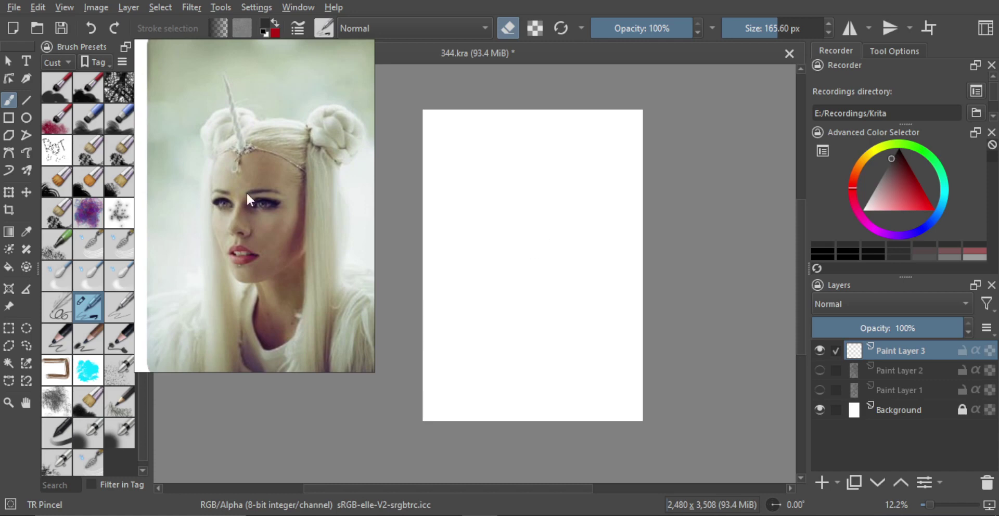
left_click_drag(282, 199, 151, 226)
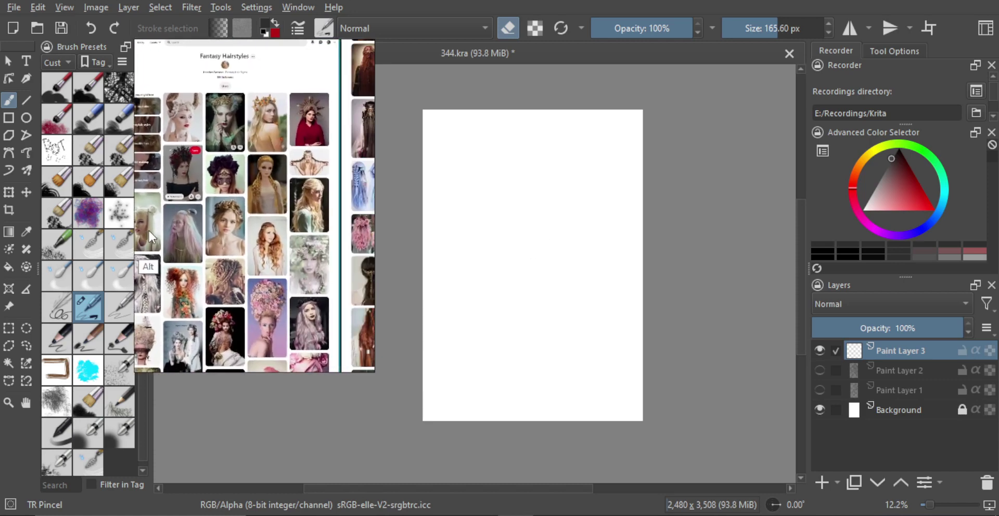
left_click_drag(148, 229, 158, 217)
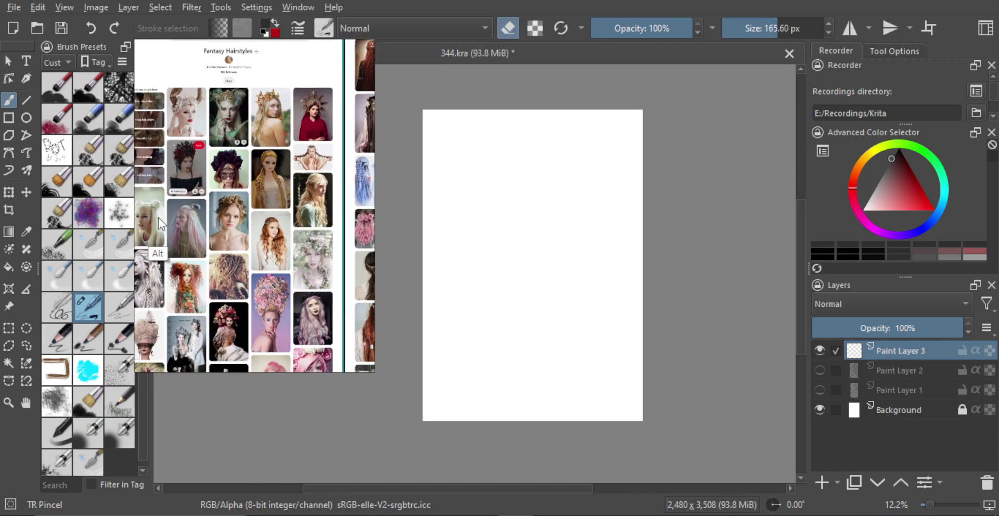
left_click_drag(294, 216, 335, 145)
left_click(278, 224)
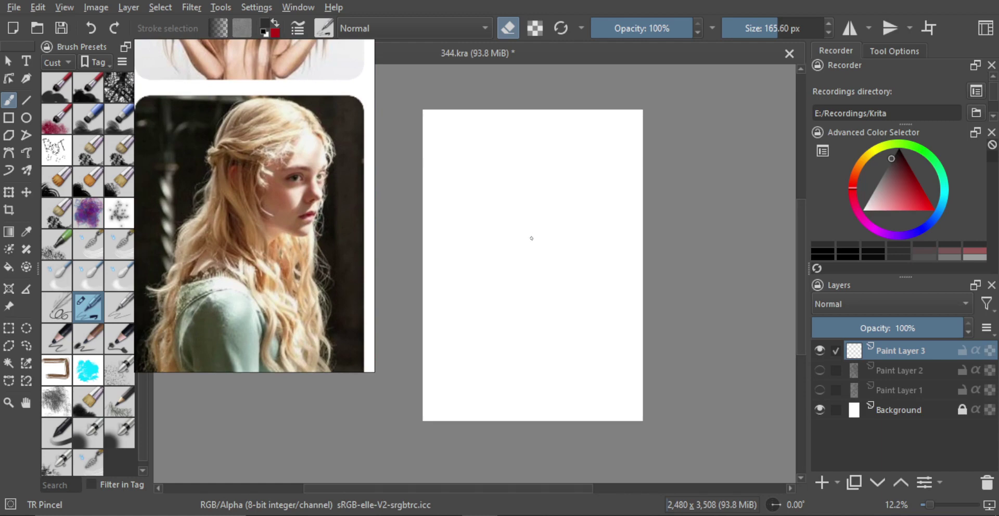
Sketch the third portrait's head circle, straight front face line and jaw with a brush of about 159 px.
key("e")
scroll(541, 219, "up", 1)
left_click_drag(552, 212, 552, 207, "shift")
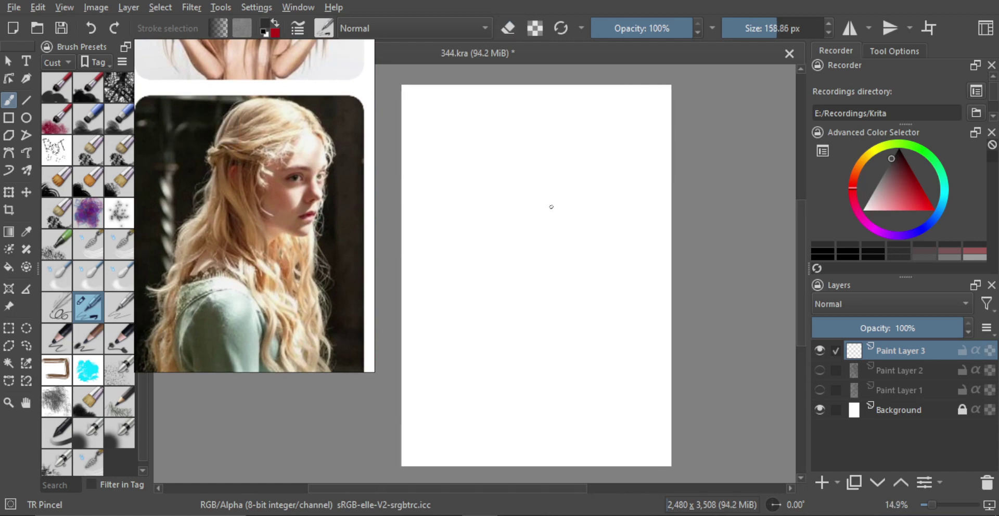
mouse_move(485, 258)
left_mouse_down()
mouse_move(570, 223)
mouse_move(572, 245)
mouse_move(478, 225)
mouse_move(526, 232)
left_mouse_up()
scroll(519, 249, "up", 1)
left_click_drag(588, 194, 582, 292)
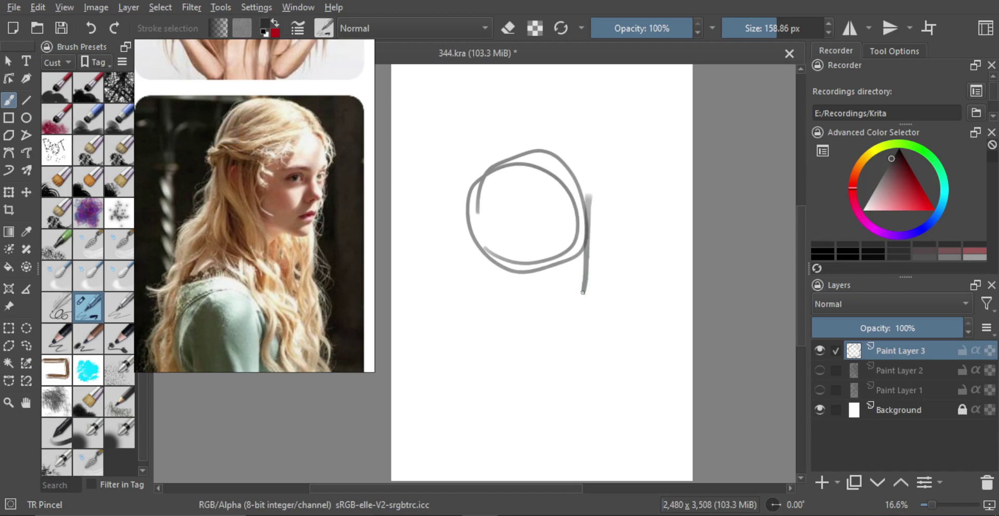
mouse_move(588, 197)
left_mouse_down()
mouse_move(584, 303)
mouse_move(525, 292)
left_mouse_up()
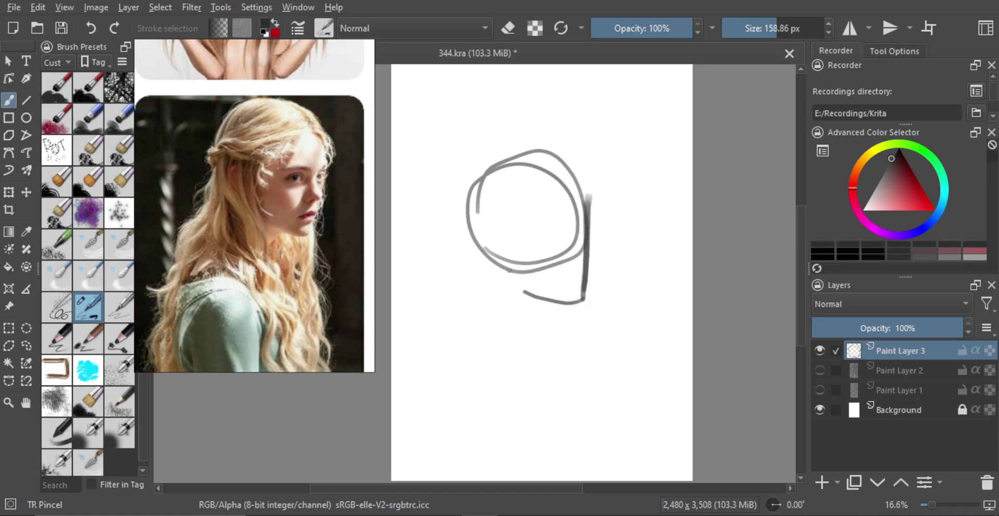
Draw the ear at the lower back of the head circle and the short jaw line below it.
mouse_move(496, 251)
left_mouse_down()
mouse_move(500, 262)
mouse_move(502, 245)
mouse_move(566, 222)
mouse_move(576, 233)
mouse_move(533, 230)
left_mouse_up()
scroll(525, 223, "up", 1)
key("ctrl+z")
left_click_drag(542, 266, 566, 250)
key("ctrl+z")
key("ctrl+z")
Sketch the near eye's outline and iris, and mark the far eye against the front face line.
left_click_drag(533, 230, 590, 221)
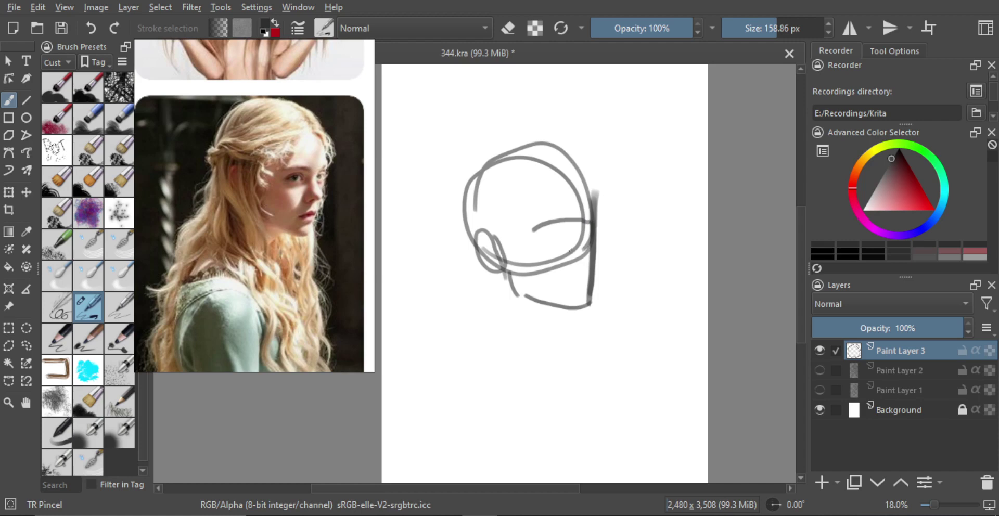
left_click_drag(532, 230, 577, 253)
scroll(564, 230, "up", 1)
mouse_move(555, 213)
left_mouse_down()
mouse_move(552, 240)
mouse_move(545, 233)
mouse_move(595, 224)
left_mouse_up()
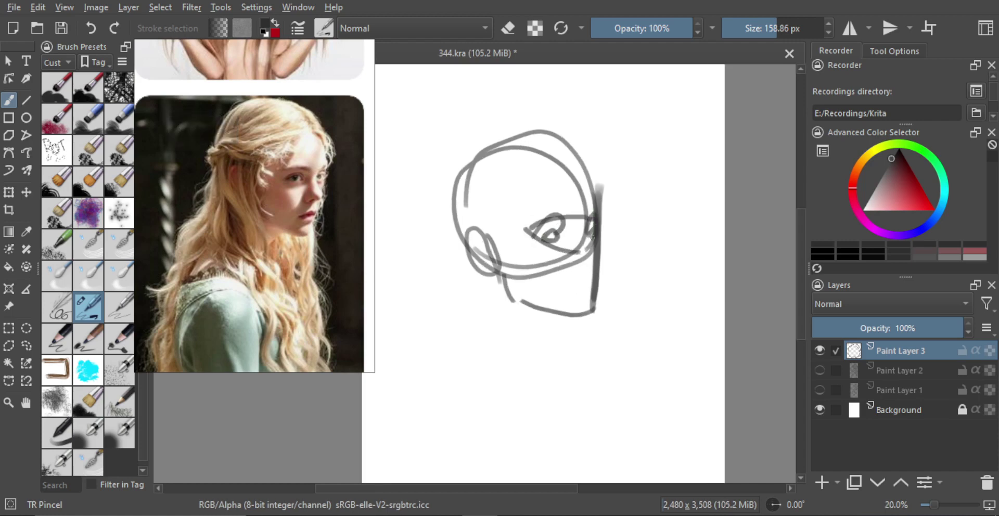
Sketch the underside of the nose and the mouth beside the face line with a brush of about 154 to 142 px.
scroll(592, 237, "up", 1)
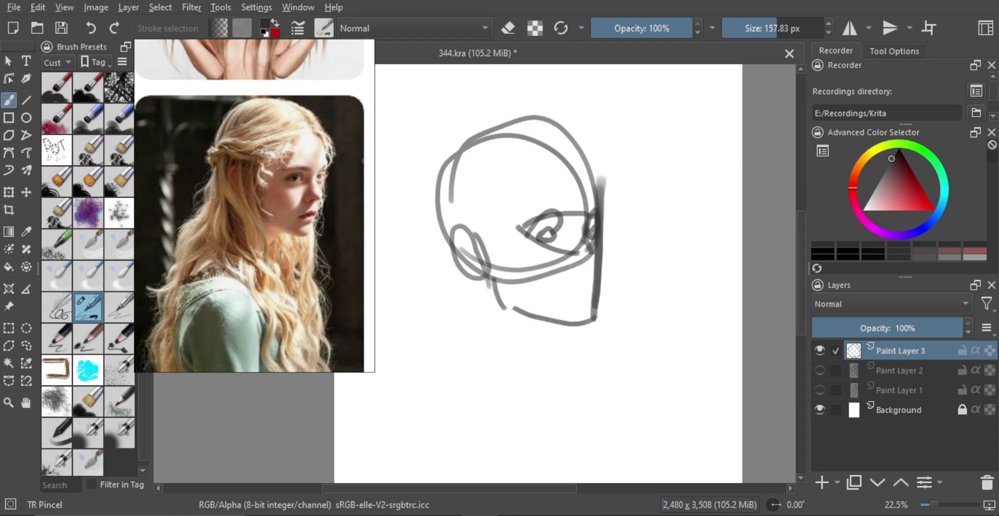
scroll(579, 257, "up", 1)
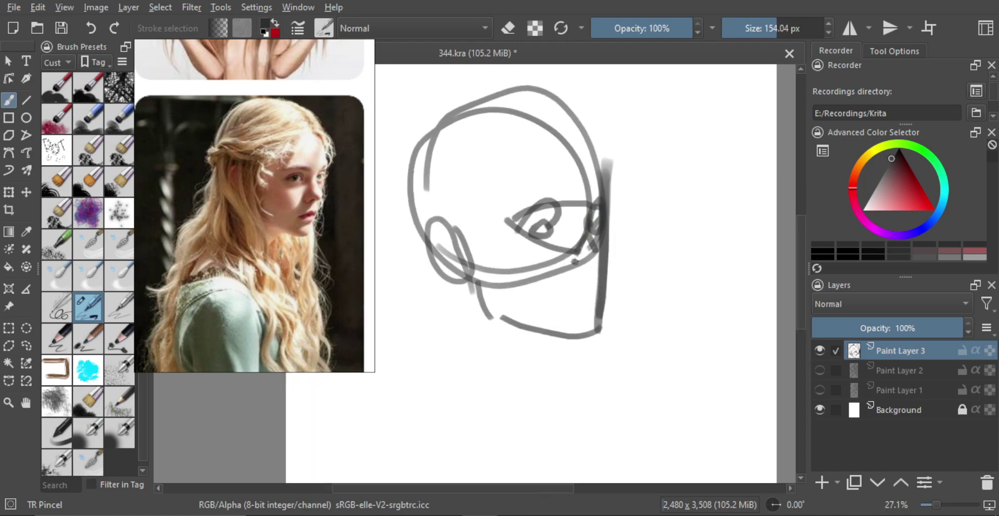
mouse_move(586, 279)
left_mouse_down()
mouse_move(560, 293)
mouse_move(592, 285)
left_mouse_up()
left_click(592, 282, "shift")
key("ctrl+z")
key("ctrl+z")
key("ctrl+z")
key("ctrl+z")
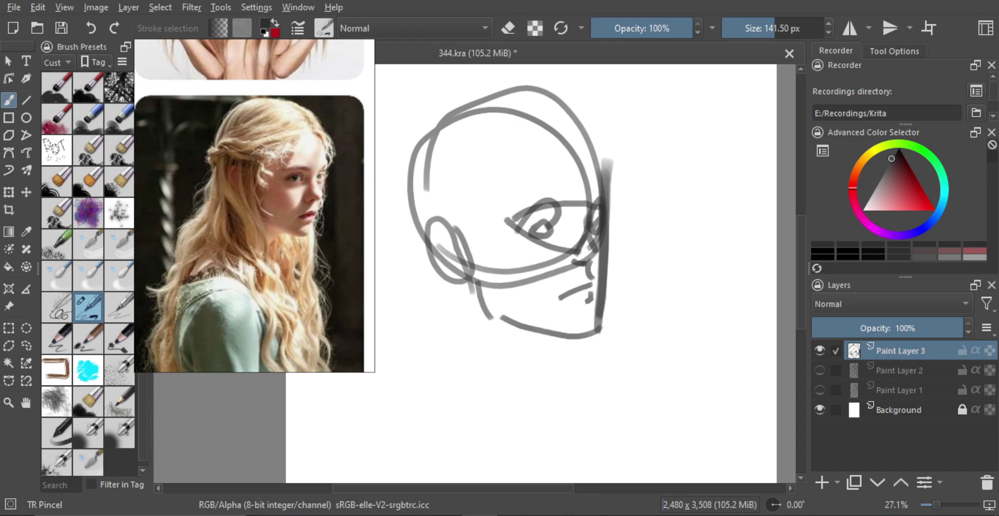
Sketch the near eye's iris, pupil and inner corner with a brush of about 127 px.
mouse_move(553, 220)
left_mouse_down()
mouse_move(550, 240)
mouse_move(529, 223)
left_mouse_up()
key("ctrl+z")
mouse_move(522, 233)
left_mouse_down()
mouse_move(546, 216)
mouse_move(552, 239)
left_mouse_up()
key("ctrl+z")
left_click_drag(542, 239, 546, 233)
key("ctrl+z")
mouse_move(547, 235)
left_mouse_down()
mouse_move(556, 235)
mouse_move(537, 226)
left_mouse_up()
key("ctrl+z")
key("ctrl+z")
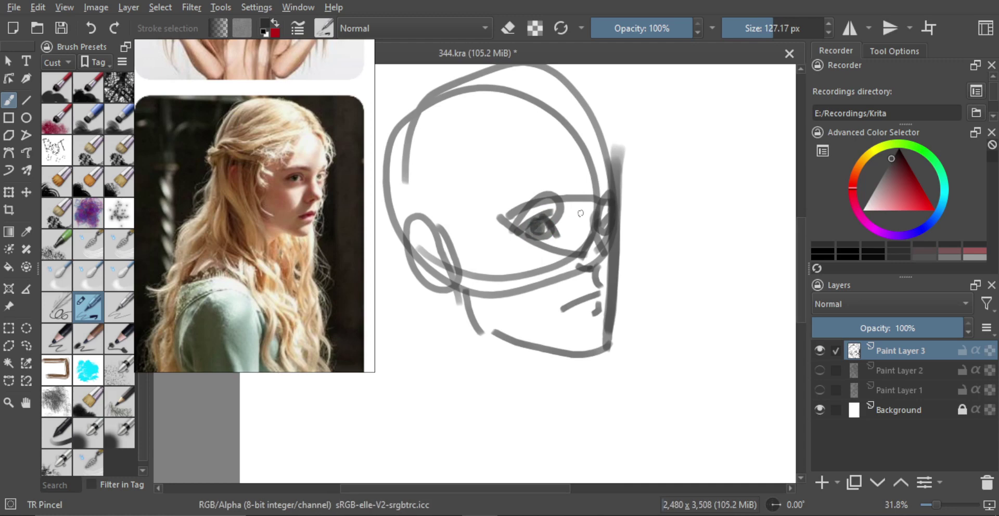
Darken the far eye and the near eye's brow line with a brush of about 108 to 113 px.
left_click_drag(590, 245, 606, 215, "shift")
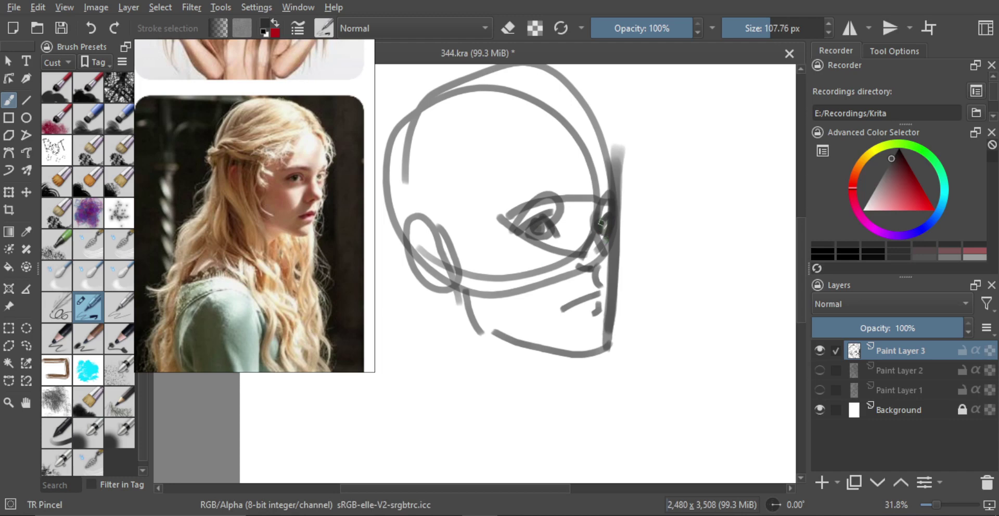
mouse_move(537, 202)
left_mouse_down("shift")
mouse_move(526, 200)
mouse_move(562, 199)
left_mouse_up("shift")
key("ctrl+z")
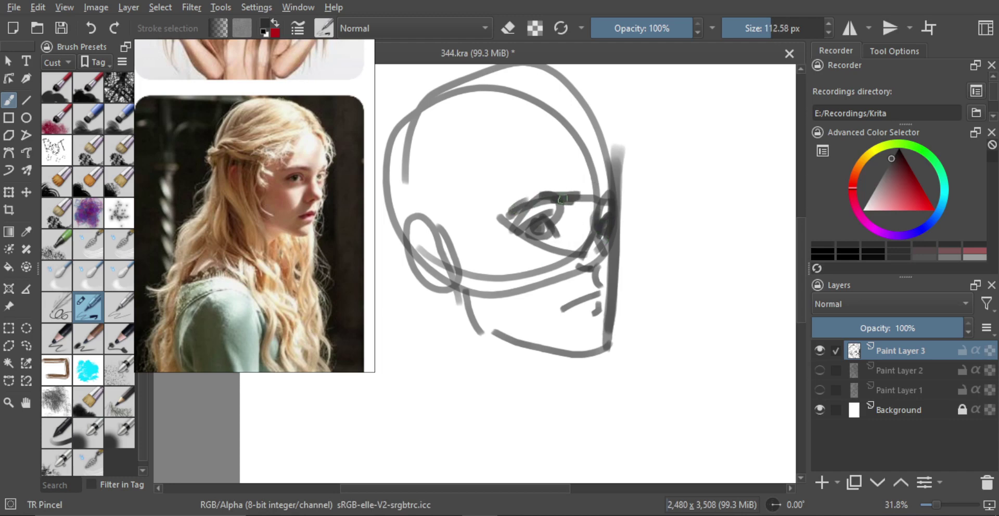
left_click_drag(554, 235, 547, 244, "shift")
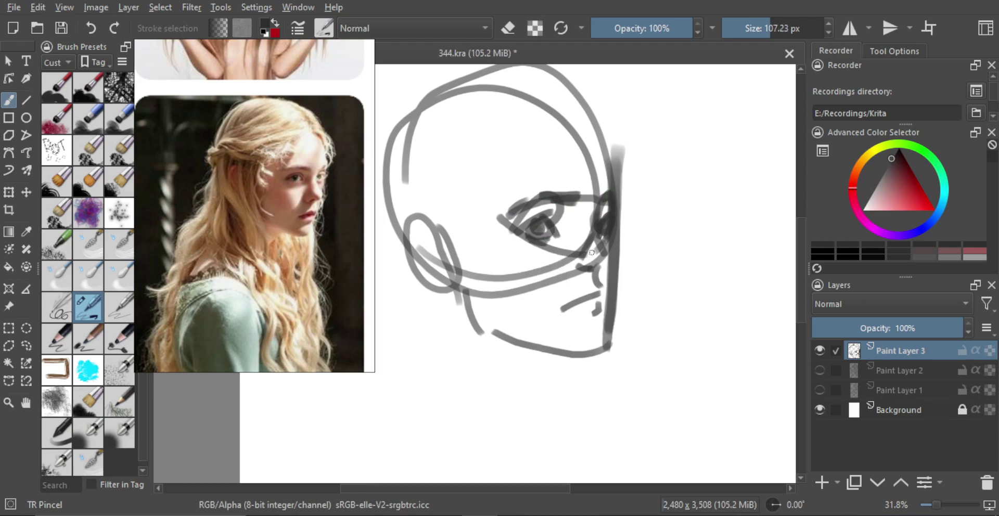
Define the nose underside, lips and chin contour with a brush of about 94 to 100 px.
key("bracketleft")
key("bracketleft")
key("bracketleft")
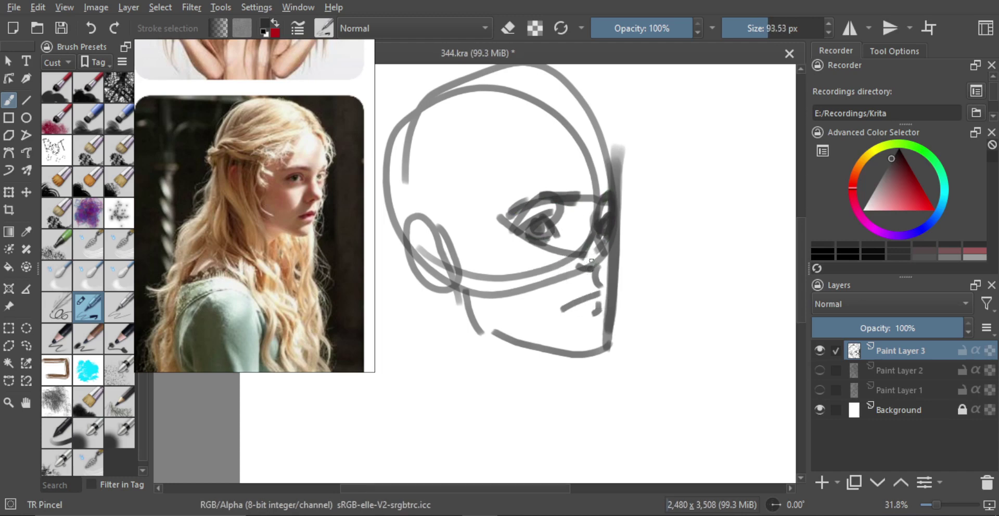
key("bracketleft")
mouse_move(593, 268)
left_mouse_down()
mouse_move(611, 256)
mouse_move(620, 322)
mouse_move(610, 262)
left_mouse_up()
mouse_move(604, 294)
left_mouse_down("ctrl")
mouse_move(604, 275)
mouse_move(602, 311)
mouse_move(617, 306)
mouse_move(608, 295)
mouse_move(622, 277)
mouse_move(610, 285)
mouse_move(622, 283)
mouse_move(623, 333)
mouse_move(624, 323)
mouse_move(593, 341)
left_mouse_up("ctrl")
key("ctrl+z")
key("ctrl+z")
key("ctrl+z")
key("ctrl+z")
key("ctrl+z")
left_click(617, 325, "shift")
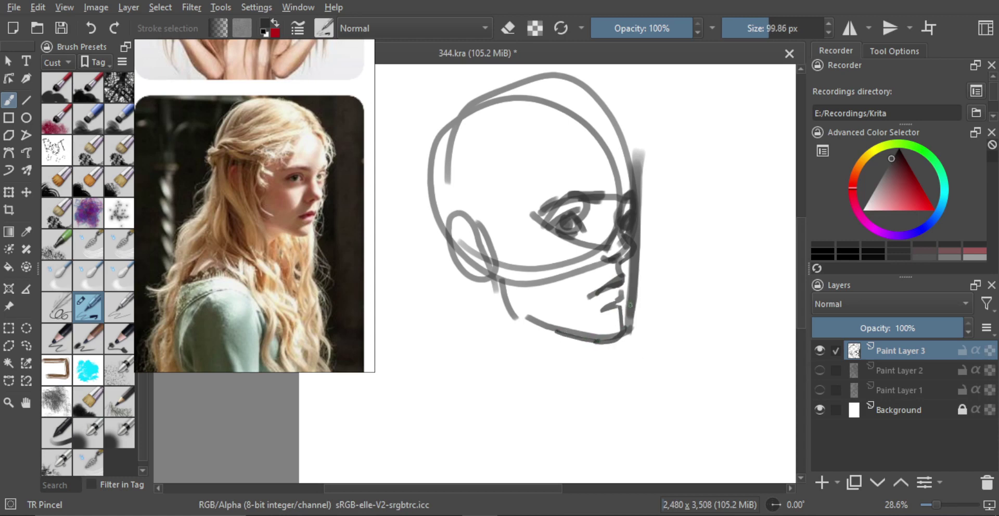
Rework the front profile line from the nose down to the chin with a brush of about 96 px.
left_click_drag(620, 313, 635, 267)
key("ctrl+z")
left_click(624, 282, "shift")
mouse_move(637, 234)
left_mouse_down()
mouse_move(634, 290)
mouse_move(619, 307)
left_mouse_up()
key("ctrl+z")
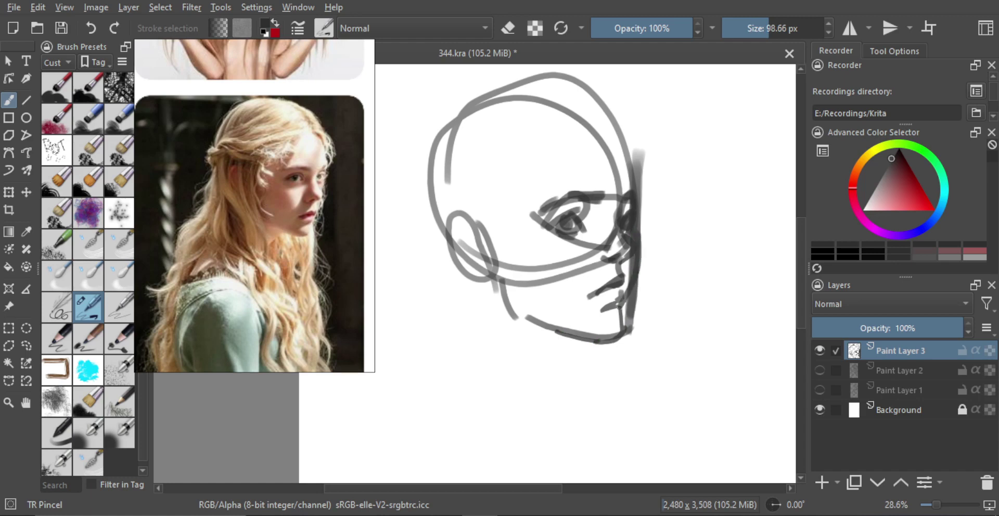
key("ctrl+z")
left_click(627, 295, "shift")
mouse_move(635, 234)
left_mouse_down()
mouse_move(634, 285)
mouse_move(620, 316)
left_mouse_up()
key("ctrl+z")
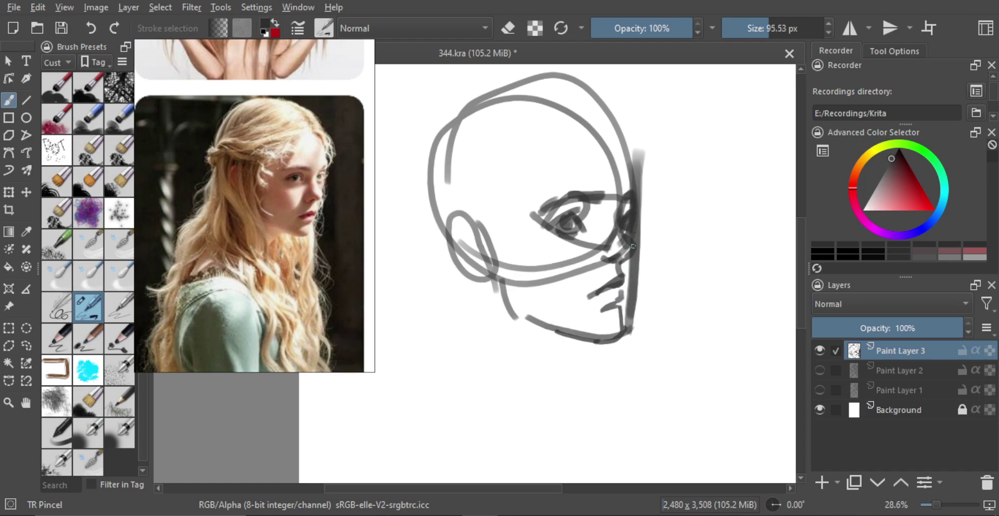
left_click_drag(632, 246, 621, 320)
scroll(639, 281, "down", 3)
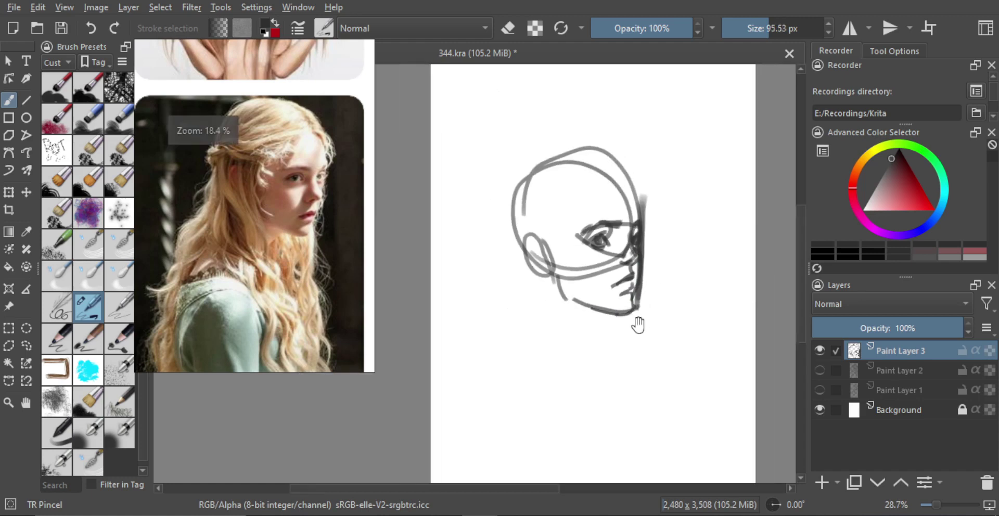
Block in the strand of hair in front of the ear with a brush of about 146 px.
mouse_move(598, 260)
left_mouse_down()
mouse_move(592, 245)
mouse_move(540, 253)
mouse_move(544, 276)
mouse_move(535, 249)
mouse_move(536, 275)
left_mouse_up()
left_click_drag(526, 234, 531, 274)
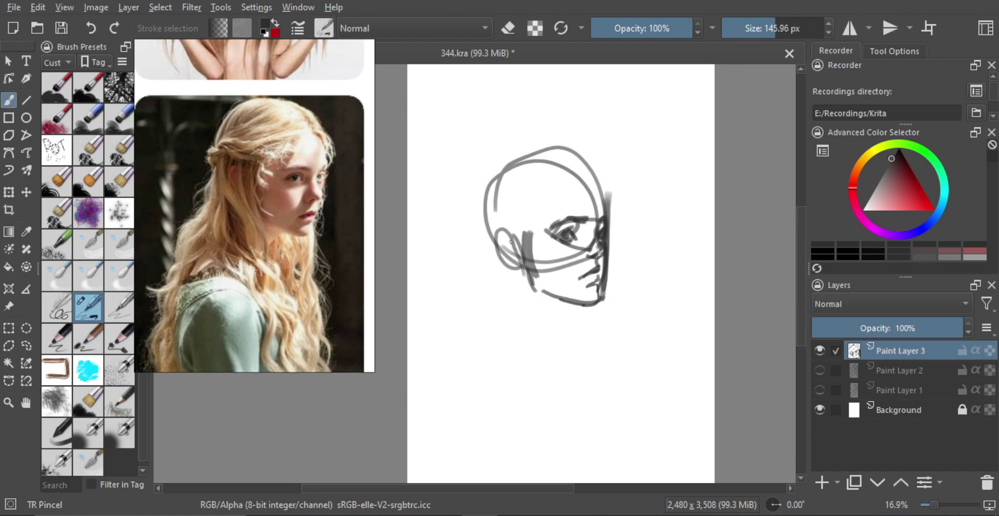
mouse_move(511, 242)
left_mouse_down()
mouse_move(483, 219)
mouse_move(525, 233)
mouse_move(502, 238)
mouse_move(514, 225)
mouse_move(526, 236)
mouse_move(509, 217)
mouse_move(583, 181)
mouse_move(532, 216)
left_mouse_up()
key("ctrl+z")
left_click_drag(526, 234, 529, 235, "shift")
Block in the swept-back hair from forehead to ear and the crown volume with a brush of about 152 px.
left_click_drag(510, 216, 556, 210)
left_click_drag(591, 181, 611, 200, "shift")
key("ctrl+z")
left_click_drag(604, 213, 574, 195, "shift")
mouse_move(588, 177)
left_mouse_down()
mouse_move(608, 194)
mouse_move(593, 212)
left_mouse_up()
mouse_move(550, 155)
left_mouse_down()
mouse_move(584, 175)
mouse_move(594, 167)
left_mouse_up()
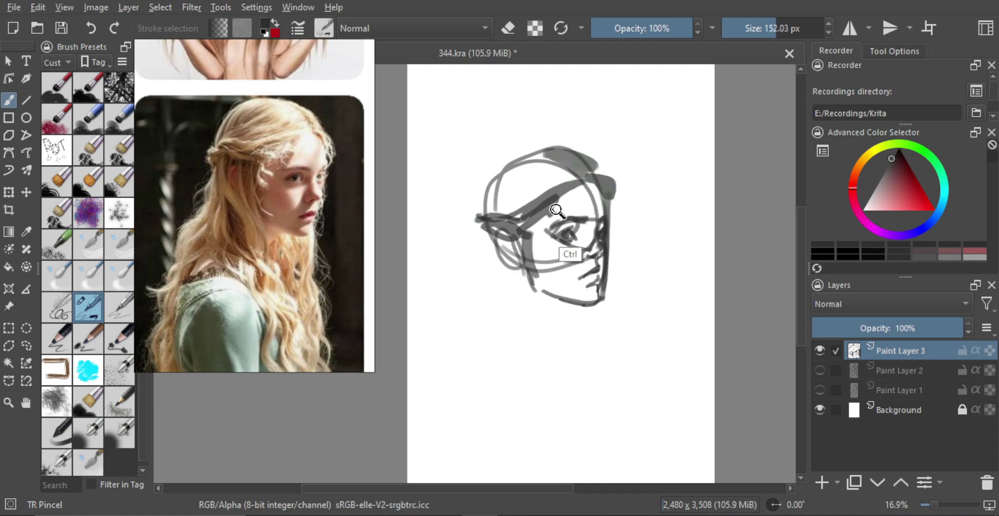
Sketch the neck line under the chin and the long hair falling behind the ear, using a brush of about 120 to 139 px.
scroll(561, 215, "down", 1)
left_click_drag(551, 284, 534, 290)
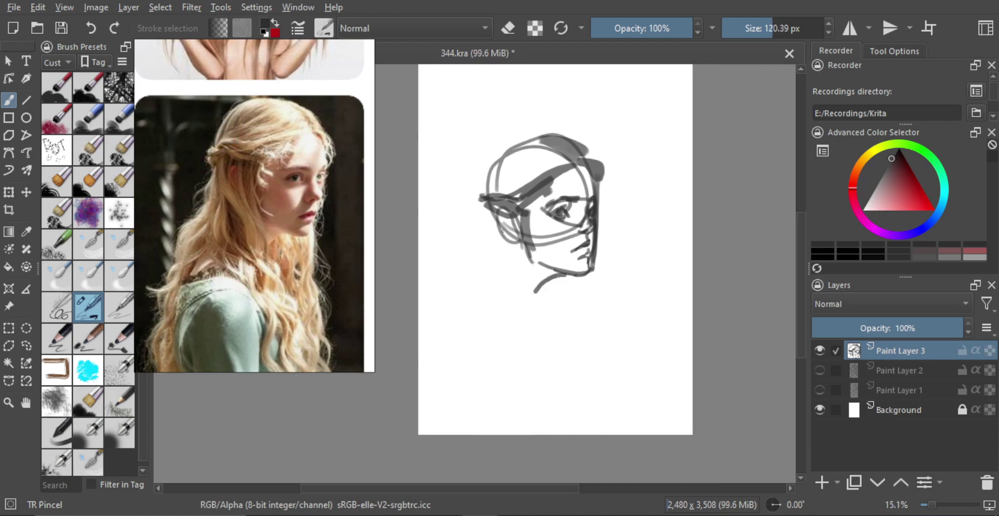
left_click_drag(485, 266, 488, 266, "shift")
mouse_move(482, 203)
left_mouse_down()
mouse_move(478, 256)
mouse_move(451, 289)
mouse_move(474, 316)
mouse_move(473, 337)
left_mouse_up()
left_click_drag(489, 306, 492, 306)
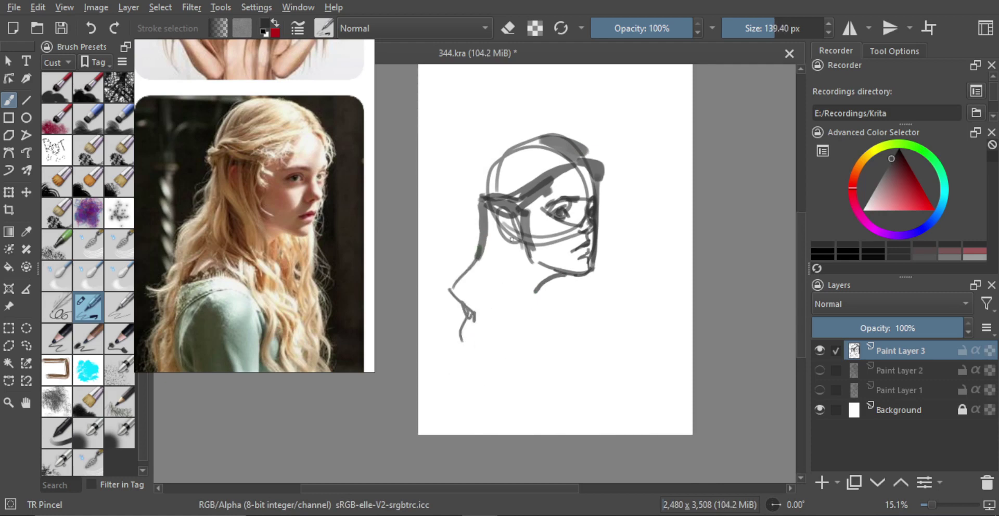
left_click_drag(504, 234, 493, 302)
key("ctrl+z")
left_click_drag(505, 240, 481, 313)
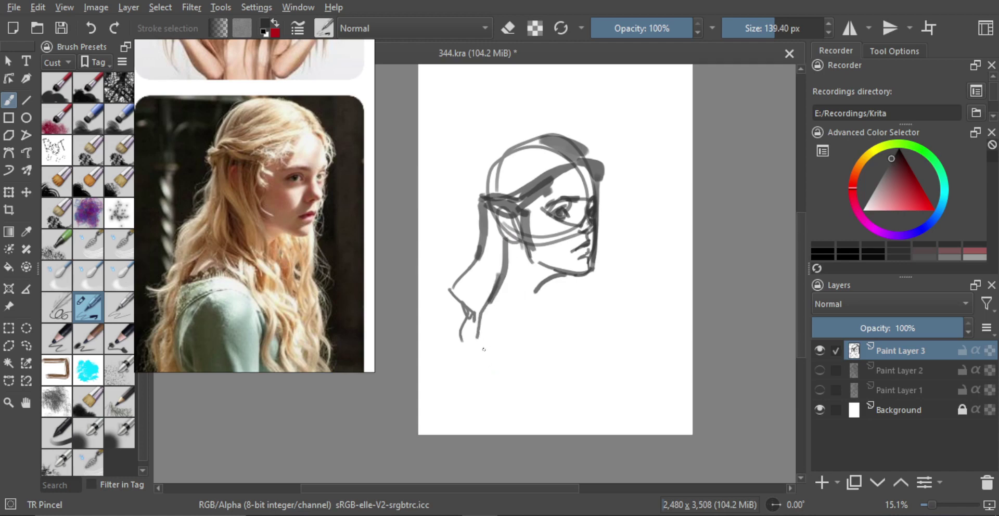
Sketch the shoulder and upper arm, the dress neckline and the chest line with a brush of about 139 to 165 px.
mouse_move(482, 374)
left_mouse_down()
mouse_move(521, 312)
mouse_move(540, 367)
left_mouse_up()
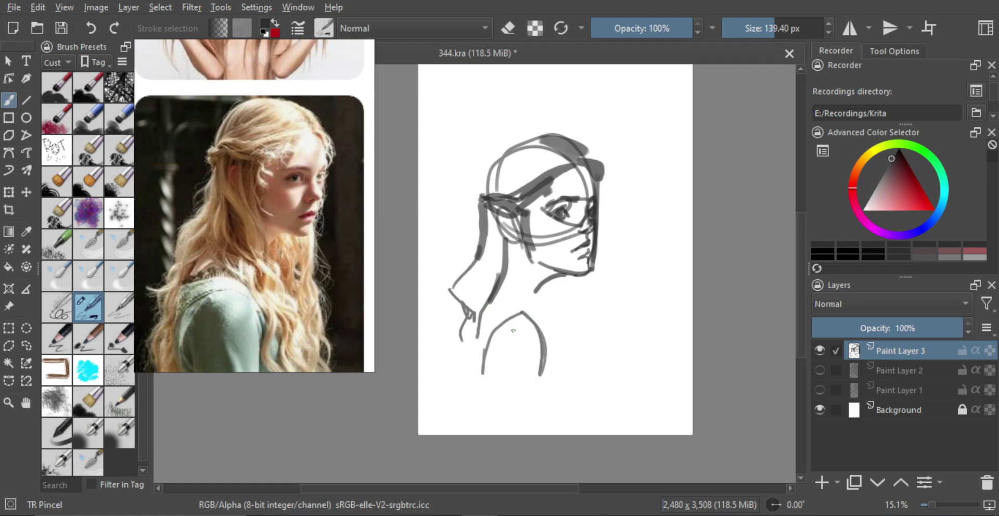
left_click_drag(541, 333, 552, 388)
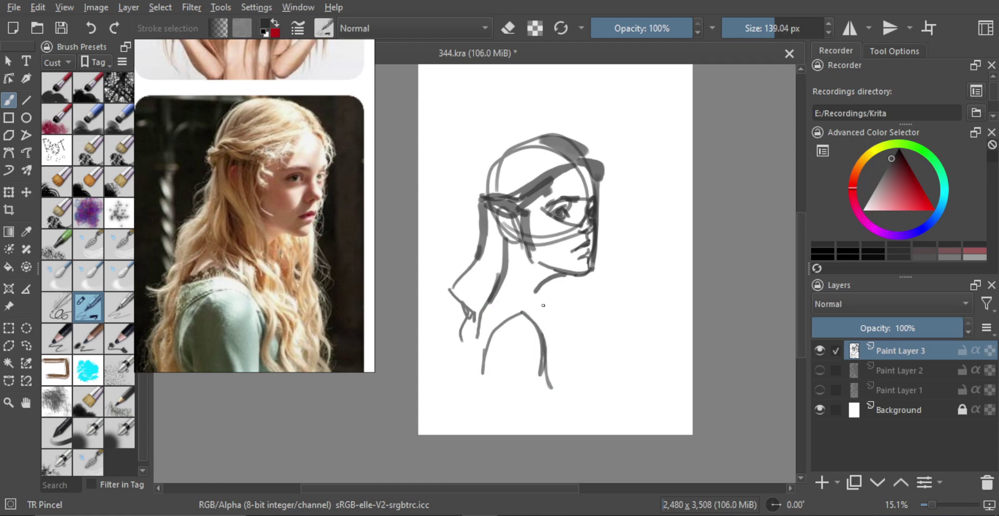
mouse_move(473, 326)
left_mouse_down()
mouse_move(495, 306)
mouse_move(489, 320)
mouse_move(516, 306)
mouse_move(547, 335)
left_mouse_up()
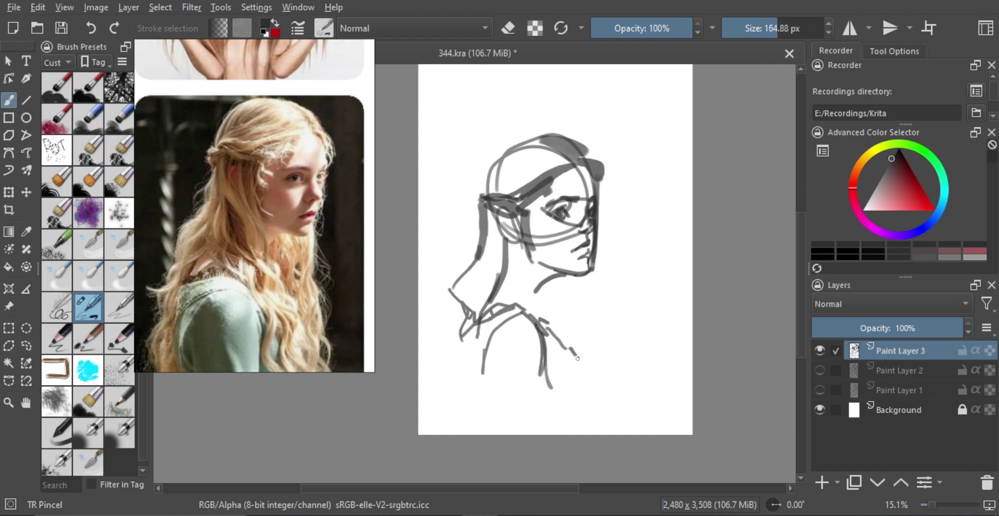
mouse_move(577, 358)
left_mouse_down()
mouse_move(590, 378)
mouse_move(559, 396)
left_mouse_up()
key("ctrl+z")
key("ctrl+z")
left_click_drag(561, 341, 571, 355)
scroll(572, 328, "down", 2)
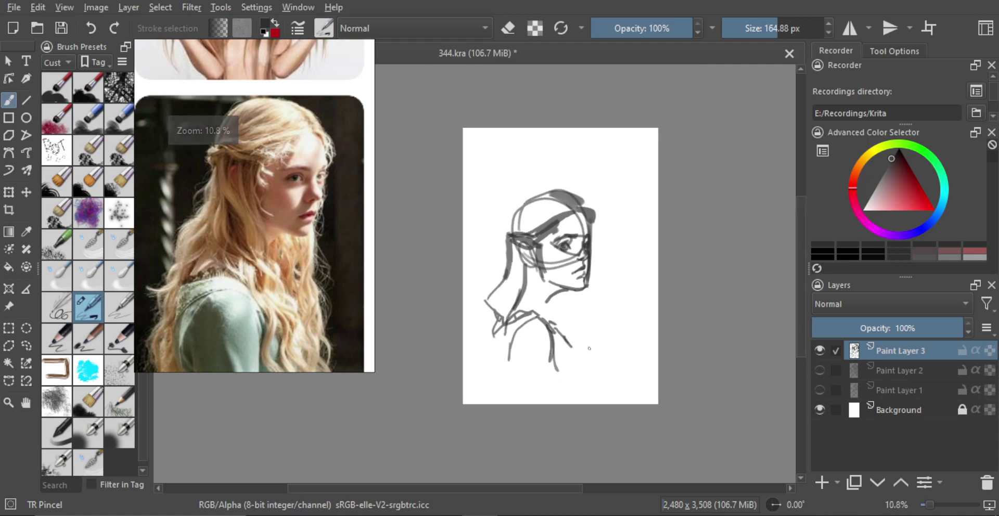
Move the whole sketch slightly up and toward the right side of the page, and return to the brush.
key("ctrl+t")
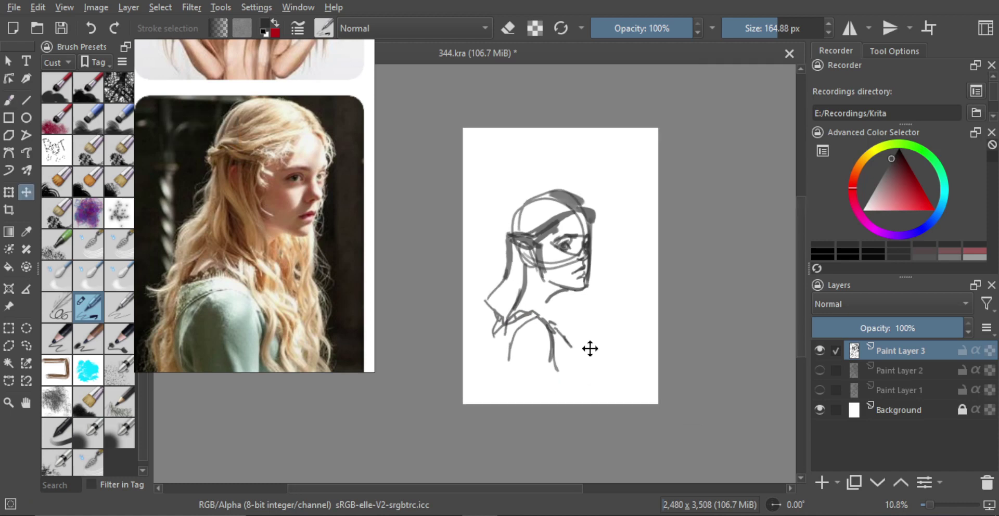
left_click_drag(575, 284, 589, 273)
left_click_drag(609, 178, 617, 167)
left_click_drag(608, 198, 608, 202)
key("b")
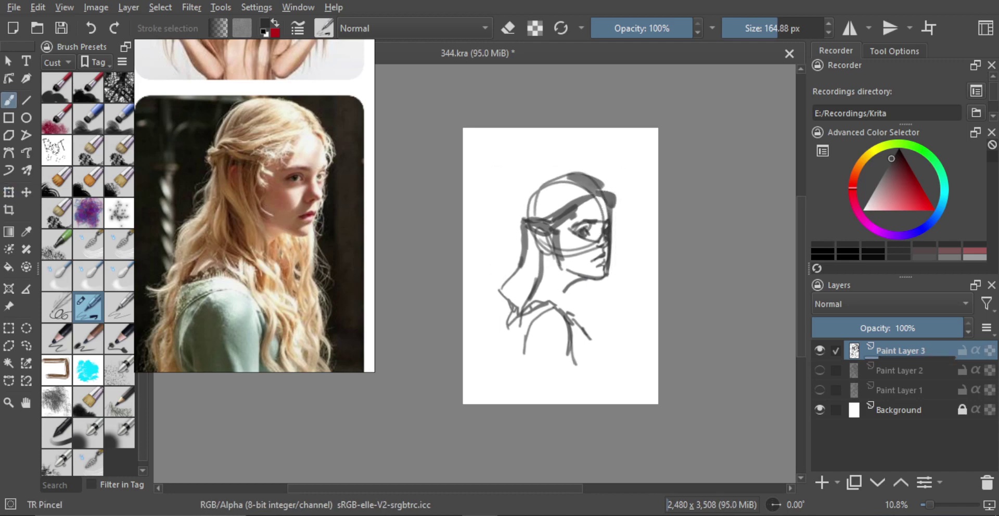
Lower the sketch layer's opacity to 40% and add a new paint layer above it.
left_click_drag(954, 328, 878, 329)
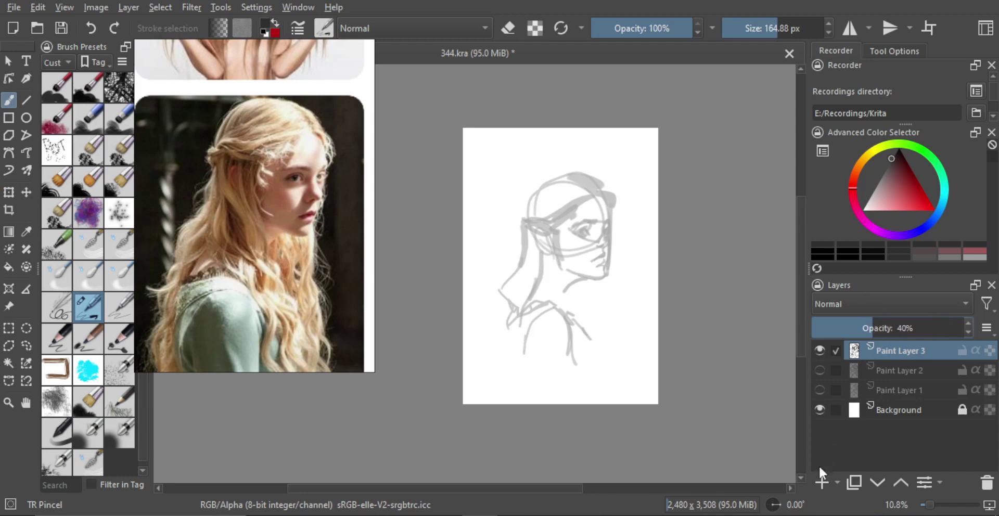
left_click(822, 482)
Draw the near eyebrow, far eyebrow and forehead profile on the new layer with a brush of about 34 to 36 px.
scroll(593, 231, "up", 2)
scroll(593, 231, "up", 4)
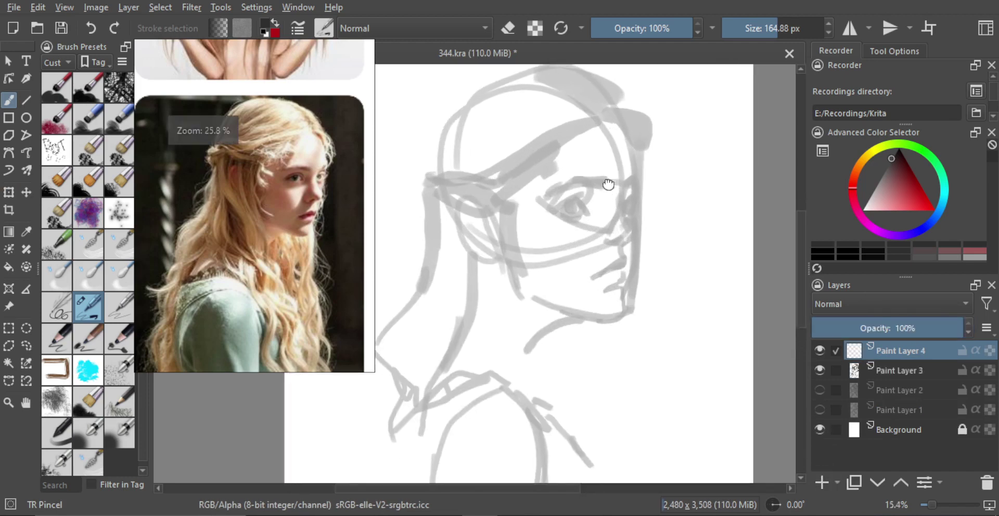
mouse_move(639, 215)
left_mouse_down()
mouse_move(603, 219)
mouse_move(609, 206)
mouse_move(567, 224)
mouse_move(543, 189)
mouse_move(560, 174)
mouse_move(604, 184)
left_mouse_up()
scroll(615, 223, "up", 1)
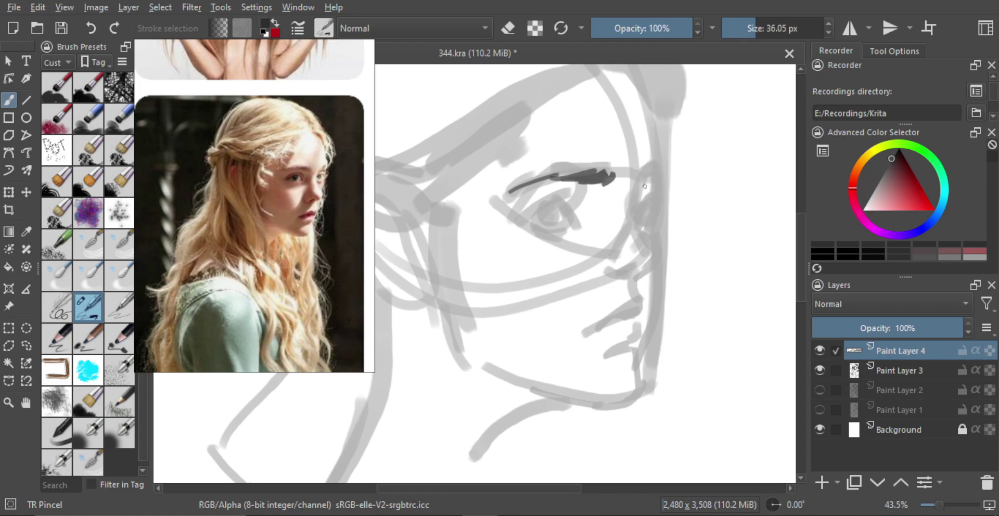
mouse_move(644, 186)
left_mouse_down()
mouse_move(658, 178)
mouse_move(651, 202)
left_mouse_up()
key("ctrl+z")
left_click_drag(661, 115, 662, 167)
key("ctrl+z")
key("ctrl+z")
left_click_drag(651, 111, 660, 166)
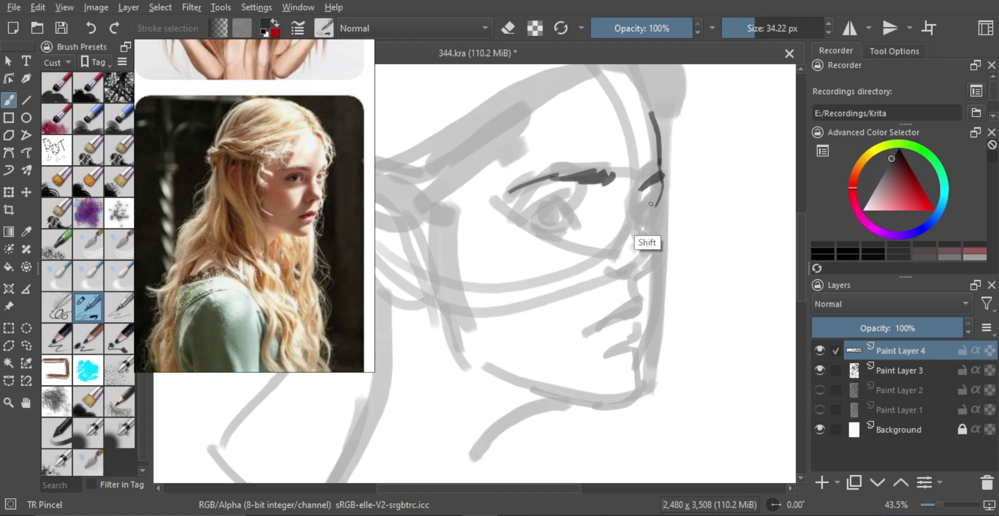
Draw the far eye's lid lines below its eyebrow with a brush of about 49 px.
left_click_drag(637, 220, 655, 201)
key("ctrl+z")
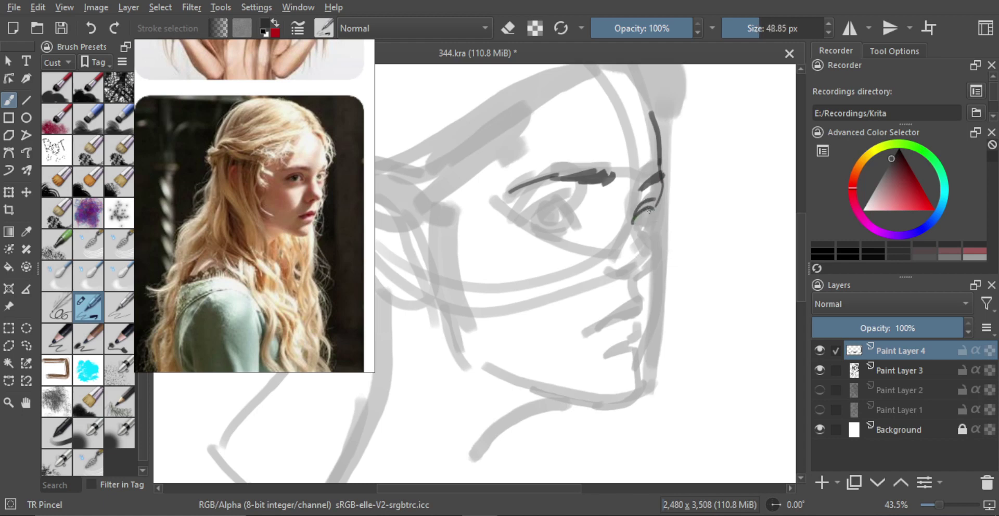
mouse_move(651, 222)
left_mouse_down()
mouse_move(644, 231)
mouse_move(630, 201)
mouse_move(645, 207)
mouse_move(653, 261)
mouse_move(638, 220)
left_mouse_up()
key("ctrl+z")
key("ctrl+z")
key("ctrl+z")
key("ctrl+z")
key("ctrl+z")
Darken the far eye and draw the nose contour from bridge to underside with a brush of about 44 px.
mouse_move(635, 217)
left_mouse_down()
mouse_move(658, 254)
mouse_move(630, 272)
left_mouse_up()
key("ctrl+z")
key("ctrl+z")
key("ctrl+z")
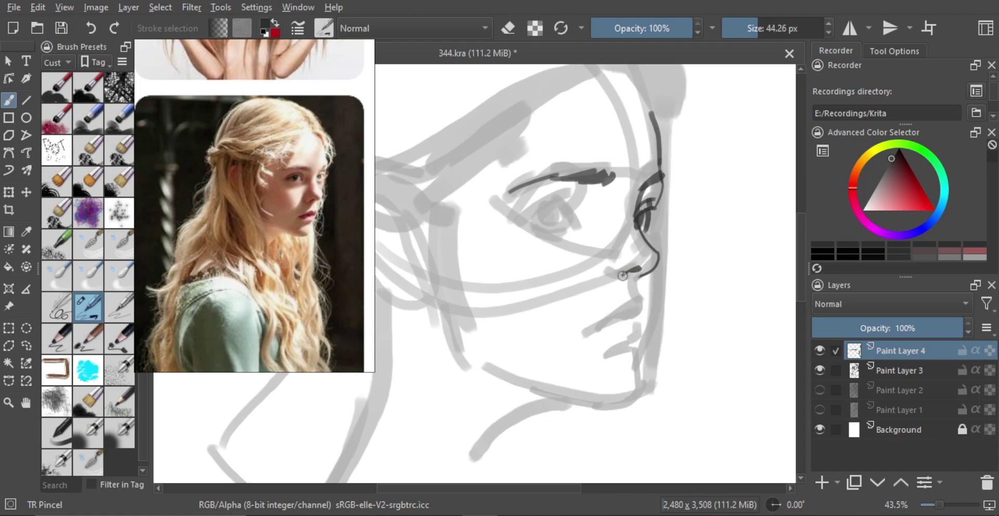
scroll(630, 285, "down", 5)
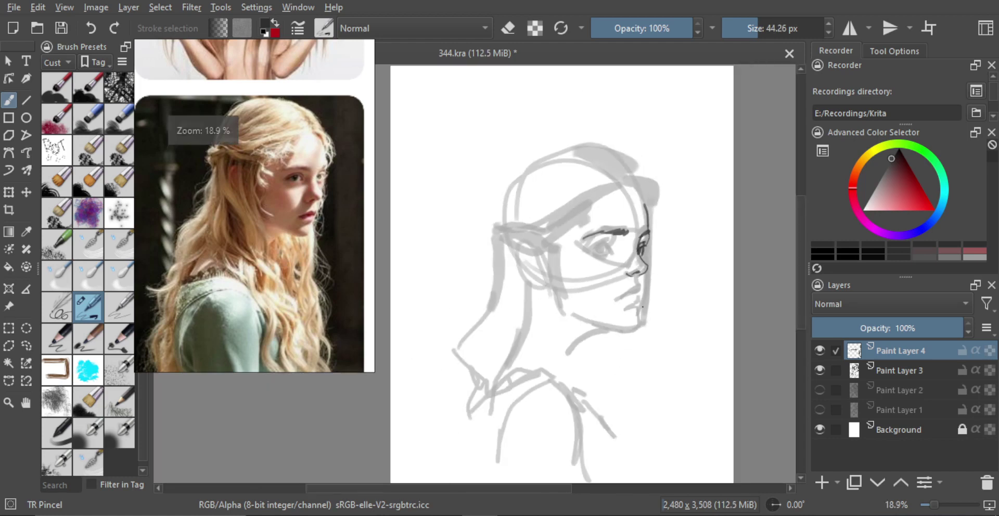
Draw the near eye's upper lid and crease with a brush of about 42 to 47 px.
scroll(657, 245, "up", 4)
scroll(629, 240, "up", 2)
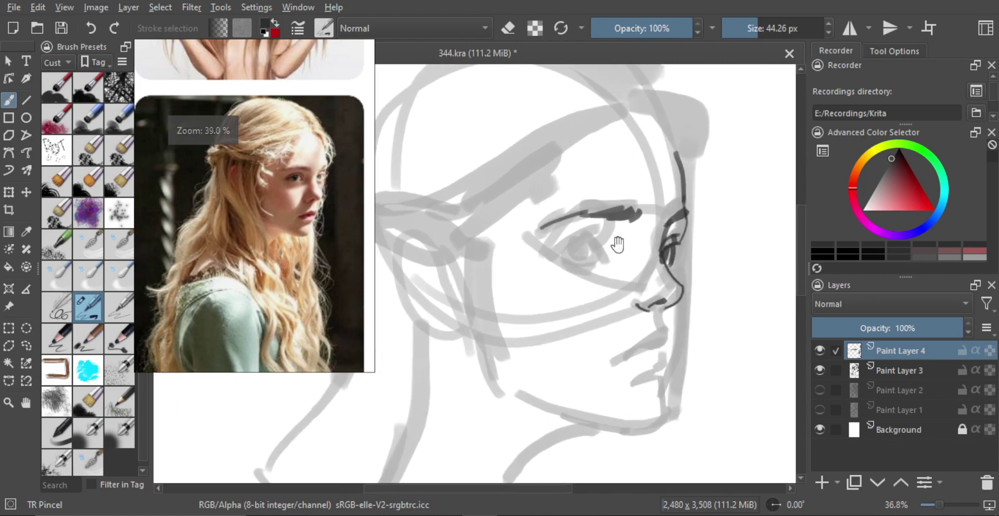
mouse_move(556, 255)
left_mouse_down()
mouse_move(598, 233)
mouse_move(604, 248)
left_mouse_up()
key("ctrl+z")
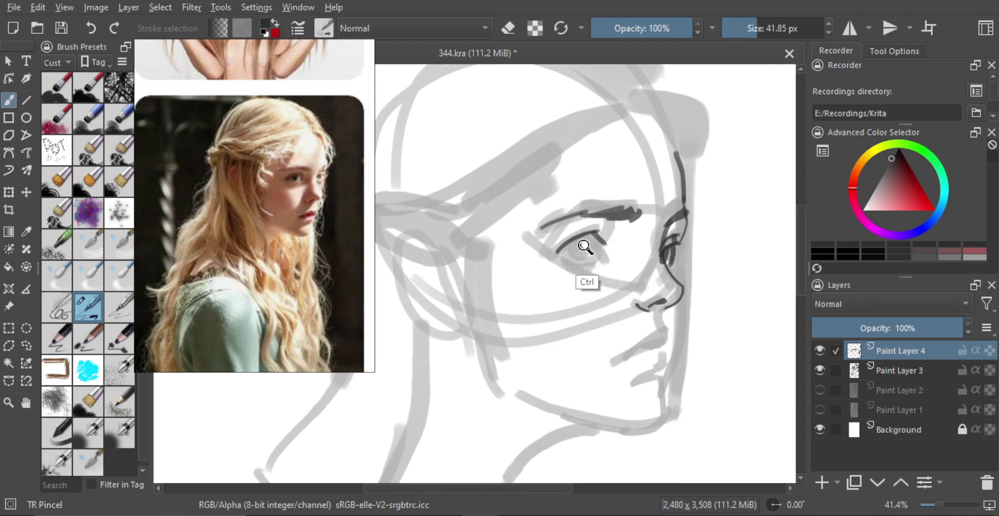
key("ctrl+z")
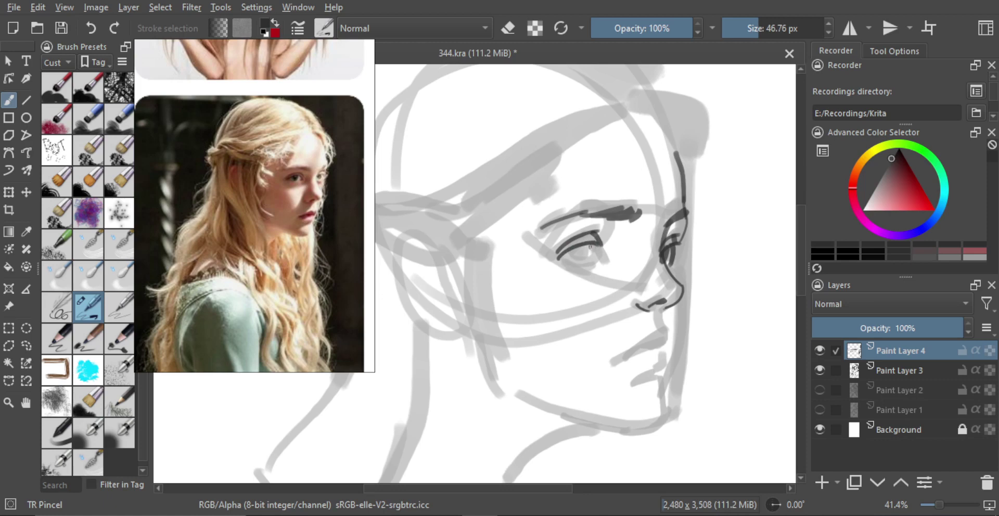
Draw the near eye's inner corner and fill in its iris with a brush of about 63 px.
left_click_drag(590, 245, 594, 240)
left_click_drag(596, 260, 604, 265)
key("bracketright")
mouse_move(559, 258)
left_mouse_down()
mouse_move(570, 263)
mouse_move(578, 247)
left_mouse_up()
key("ctrl+z")
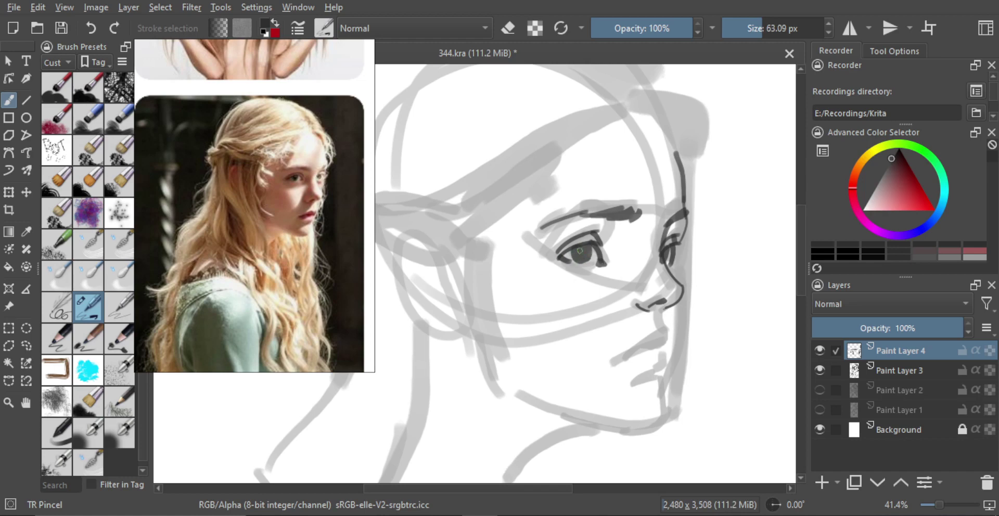
Darken the near eye's pupil and shade the far eye and the side of the nose with a smaller brush.
key("ctrl+z")
left_click_drag(583, 253, 580, 253, "shift")
key("bracketleft")
key("bracketleft")
key("bracketleft")
left_click_drag(677, 245, 678, 285)
key("ctrl+z")
key("ctrl+z")
scroll(680, 286, "down", 1)
scroll(654, 289, "up", 2)
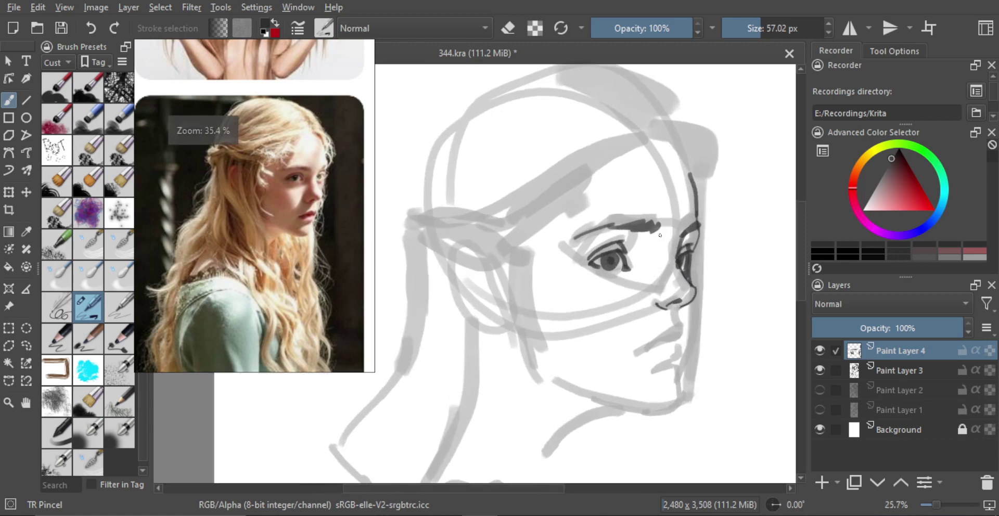
Shade lightly beside the near eye's inner corner and soften the shading with an eraser of about 143 px.
scroll(646, 256, "up", 1)
mouse_move(644, 273)
left_mouse_down()
mouse_move(631, 277)
mouse_move(641, 280)
mouse_move(637, 264)
mouse_move(621, 266)
mouse_move(640, 285)
mouse_move(631, 259)
mouse_move(648, 263)
mouse_move(655, 292)
left_mouse_up()
key("ctrl+z")
key("e")
key("bracketright")
key("ctrl+z")
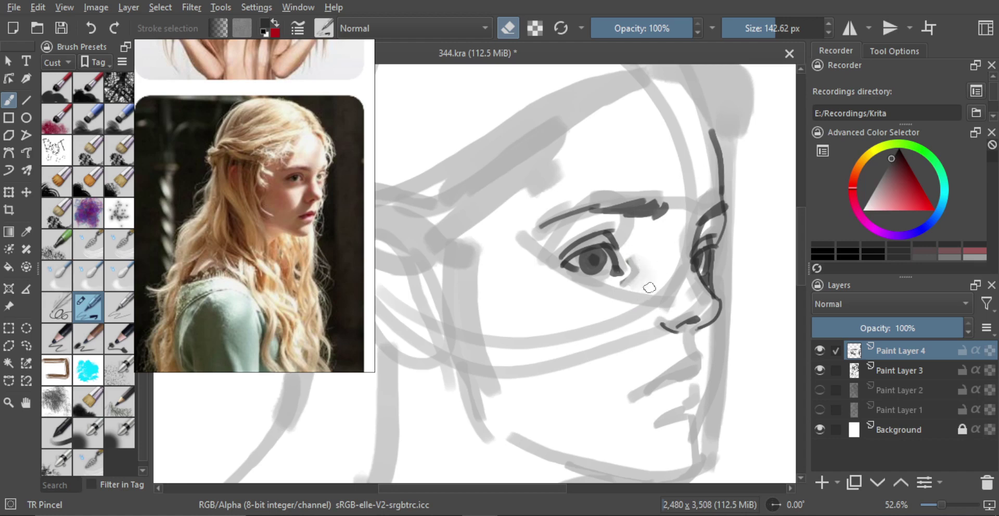
mouse_move(649, 287)
left_mouse_down()
mouse_move(632, 369)
mouse_move(643, 259)
mouse_move(631, 282)
mouse_move(591, 258)
mouse_move(618, 259)
left_mouse_up()
Switch back from erasing and shade below the near eye's lower lid with a brush of about 122 px.
scroll(632, 283, "up", 2)
key("e")
scroll(618, 247, "up", 2)
key("ctrl+z")
scroll(671, 260, "down", 4)
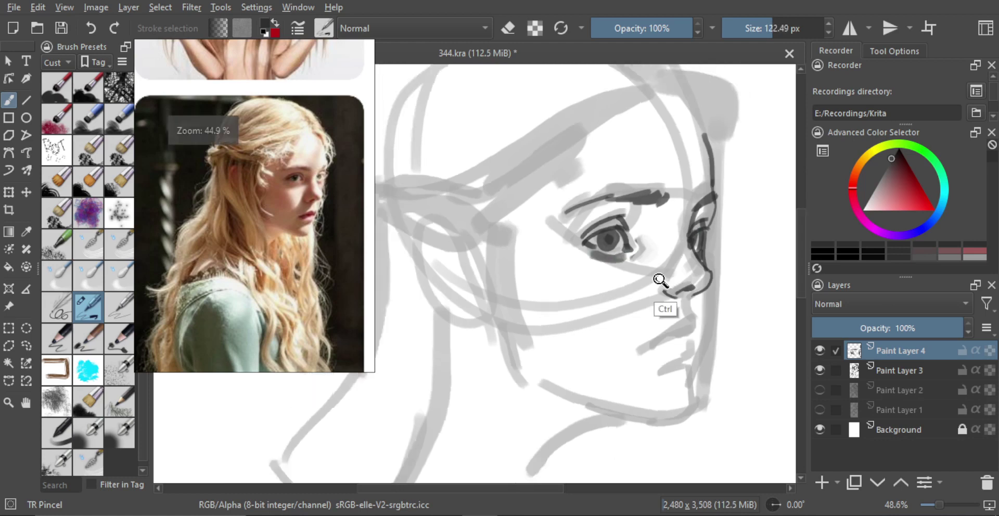
scroll(638, 236, "up", 1)
scroll(638, 235, "up", 2)
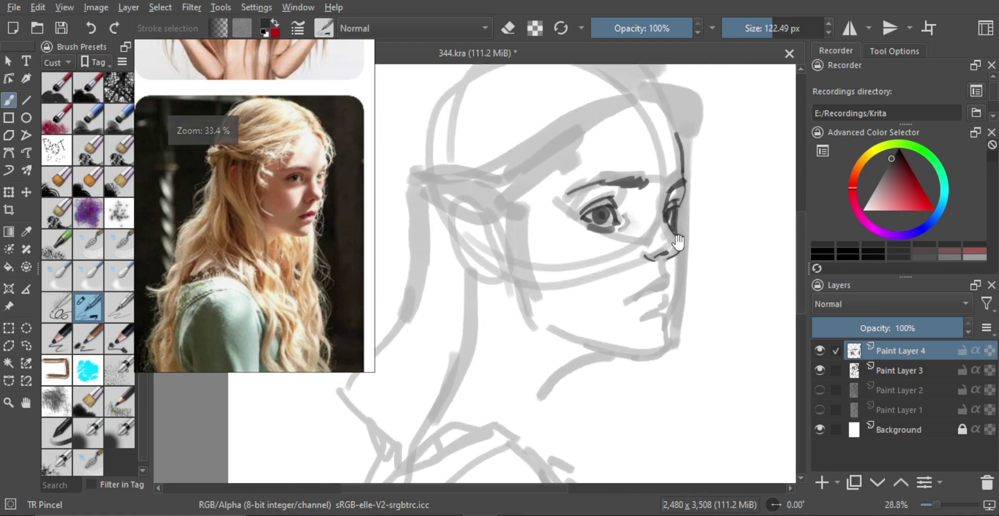
Mark the nostril under the tip of the nose.
left_click_drag(653, 255, 648, 258)
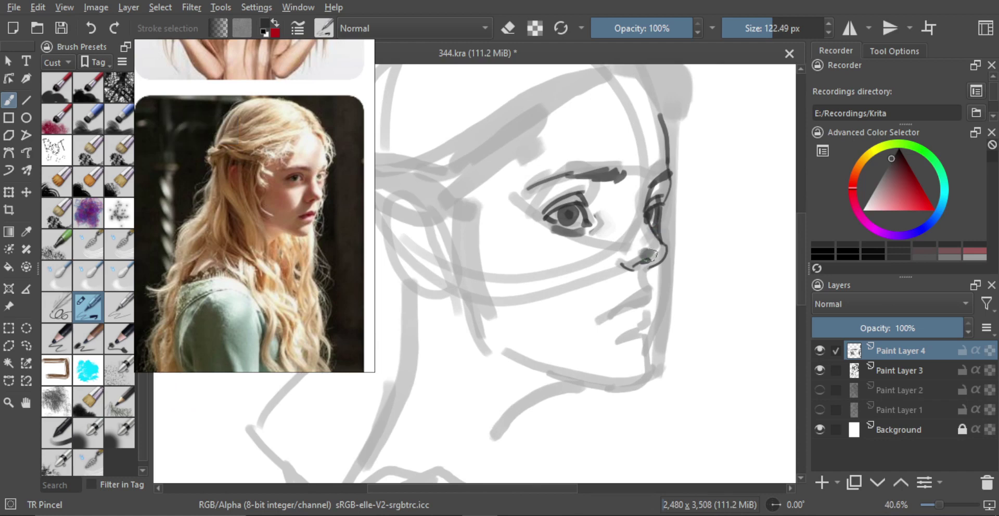
scroll(662, 285, "down", 2)
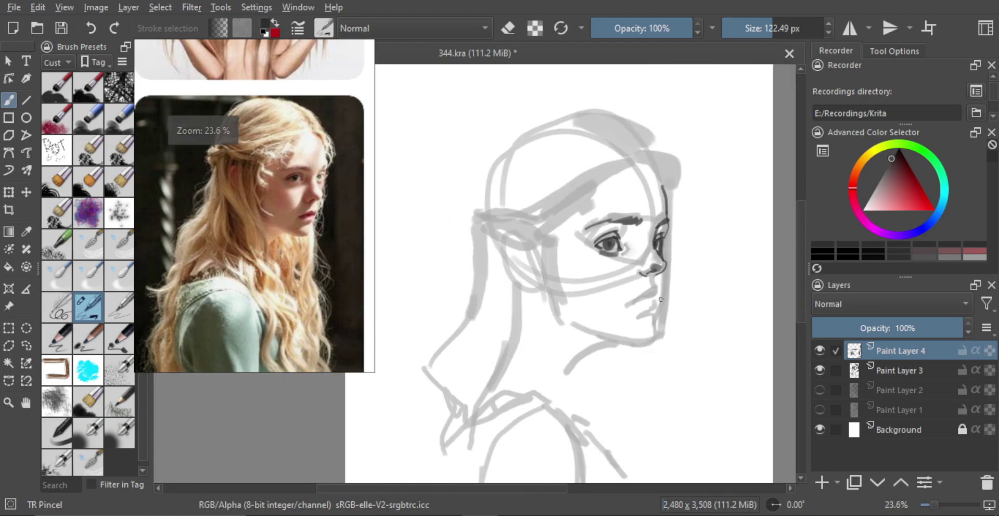
scroll(650, 260, "up", 1)
Draw the mouth line and lips over the faded sketch with a brush of about 72 to 78 px.
scroll(656, 284, "up", 2)
mouse_move(662, 286)
left_mouse_down()
mouse_move(643, 280)
mouse_move(644, 301)
mouse_move(616, 308)
left_mouse_up()
key("ctrl+z")
key("ctrl+z")
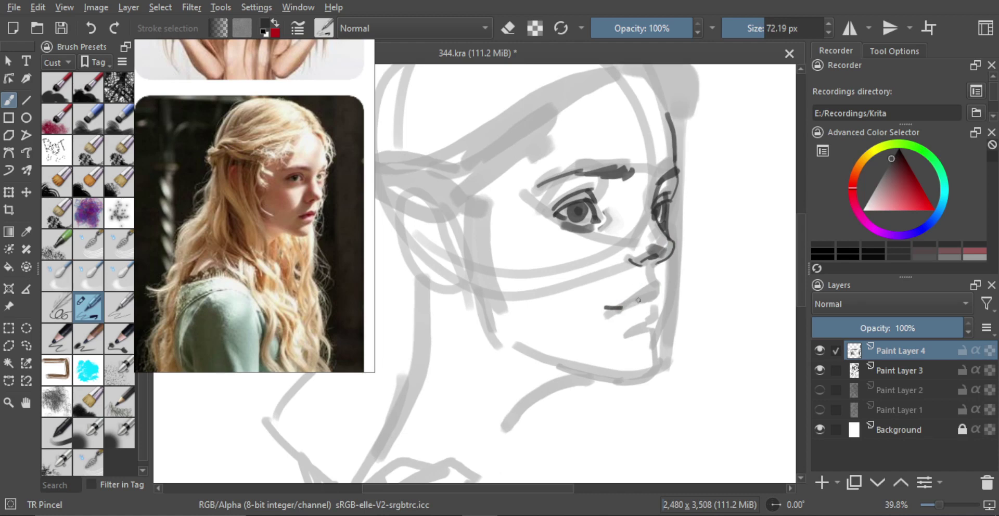
key("ctrl+z")
mouse_move(652, 304)
left_mouse_down()
mouse_move(626, 306)
mouse_move(645, 304)
mouse_move(619, 307)
mouse_move(647, 293)
left_mouse_up()
left_click_drag(658, 293, 635, 366)
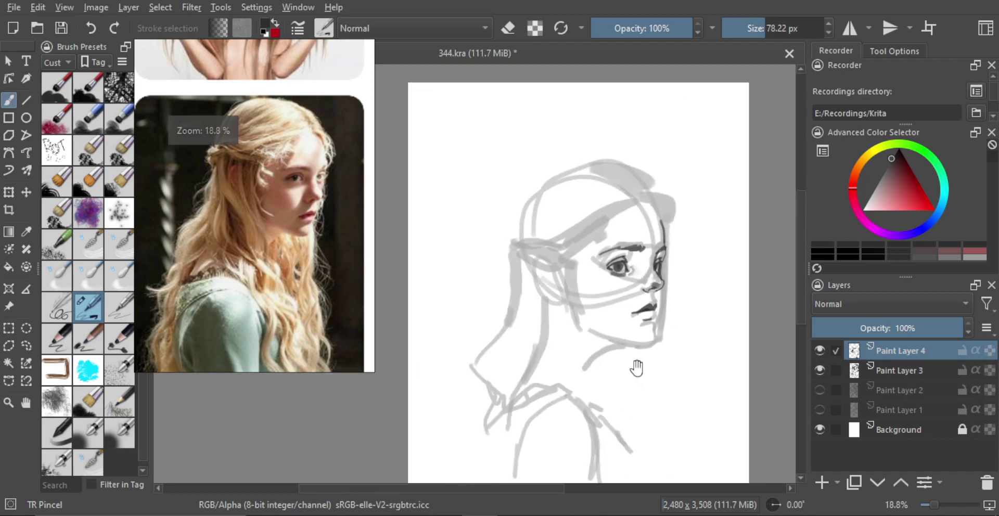
Draw the face's far-side contour from beside the nose down past the lips with a brush of about 66 px.
left_click_drag(656, 313, 678, 282)
left_click_drag(686, 281, 682, 281)
left_click_drag(679, 257, 670, 318)
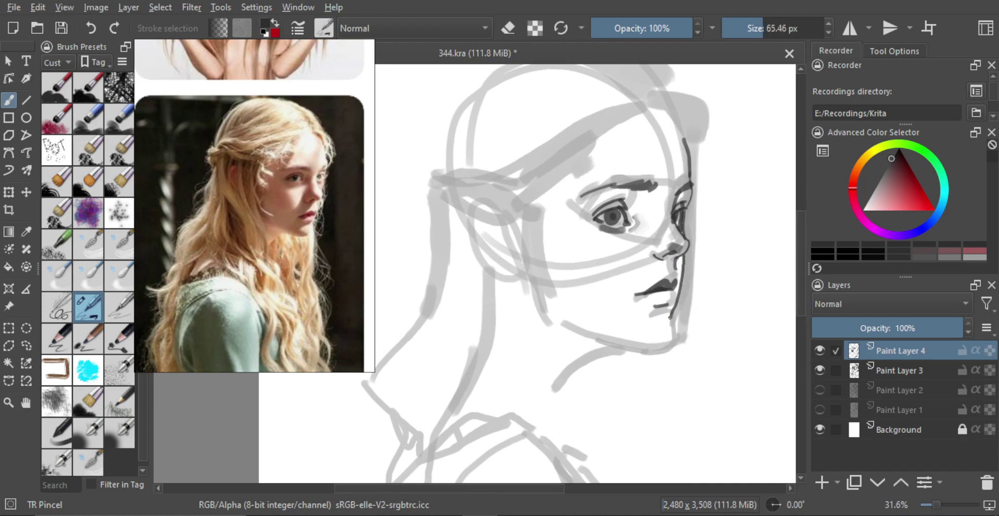
key("ctrl+z")
left_click_drag(678, 278, 675, 318)
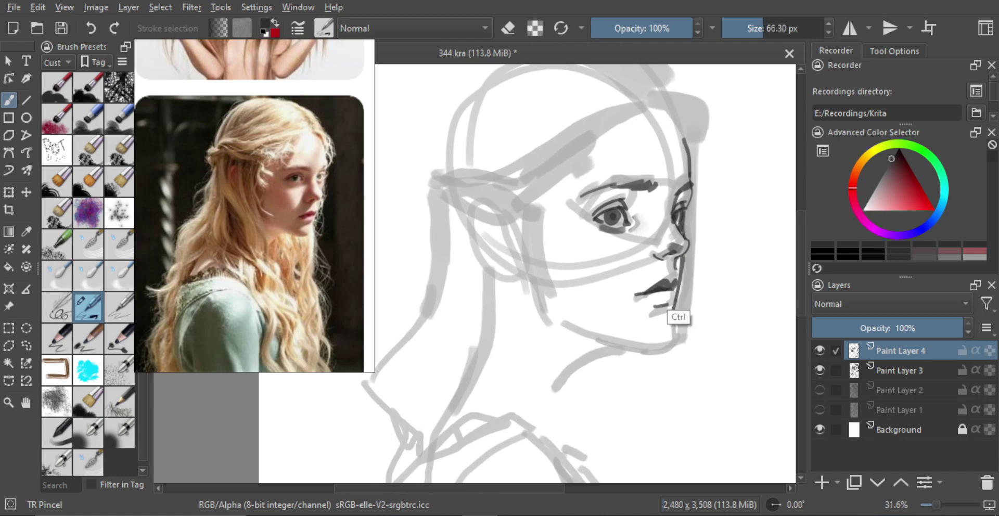
key("ctrl+z")
mouse_move(683, 254)
left_mouse_down()
mouse_move(673, 338)
mouse_move(646, 352)
left_mouse_up()
key("ctrl+z")
Redraw the chin contour and carry the line along the underside of the chin with a brush of about 67 px.
scroll(658, 397, "down", 3)
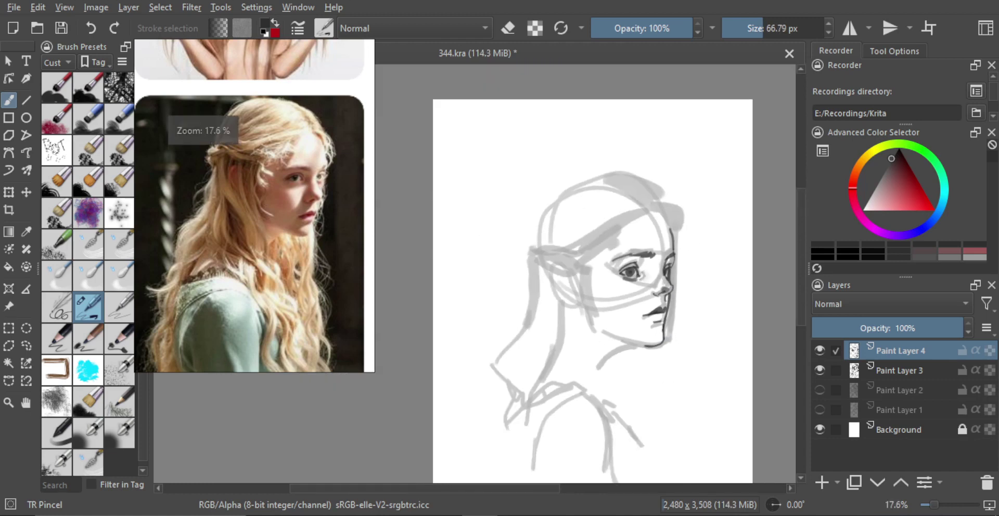
scroll(666, 314, "up", 1)
scroll(666, 314, "up", 3)
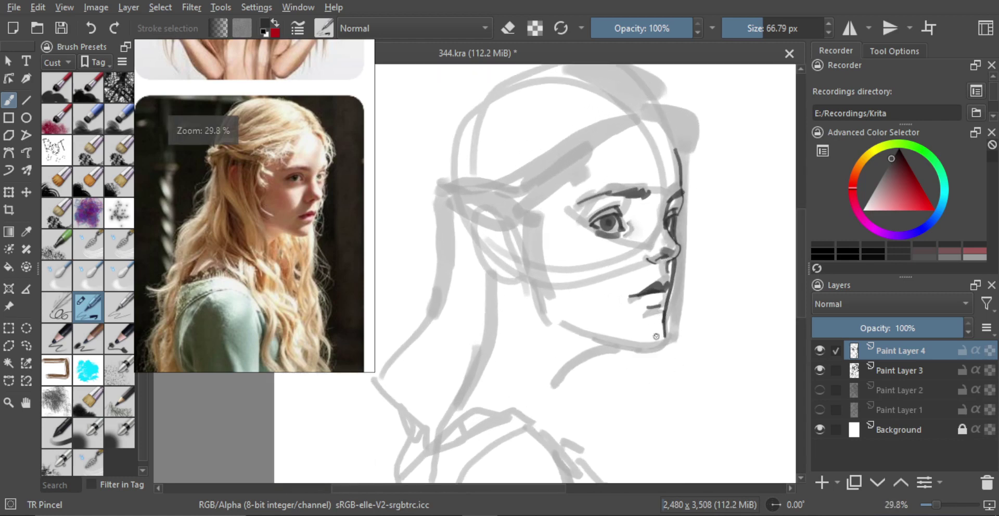
key("ctrl+z")
mouse_move(665, 310)
left_mouse_down()
mouse_move(663, 340)
mouse_move(625, 343)
mouse_move(653, 347)
mouse_move(667, 335)
left_mouse_up()
key("ctrl+z")
key("ctrl+z")
key("ctrl+z")
left_click_drag(663, 338, 617, 346)
left_click_drag(617, 346, 645, 348)
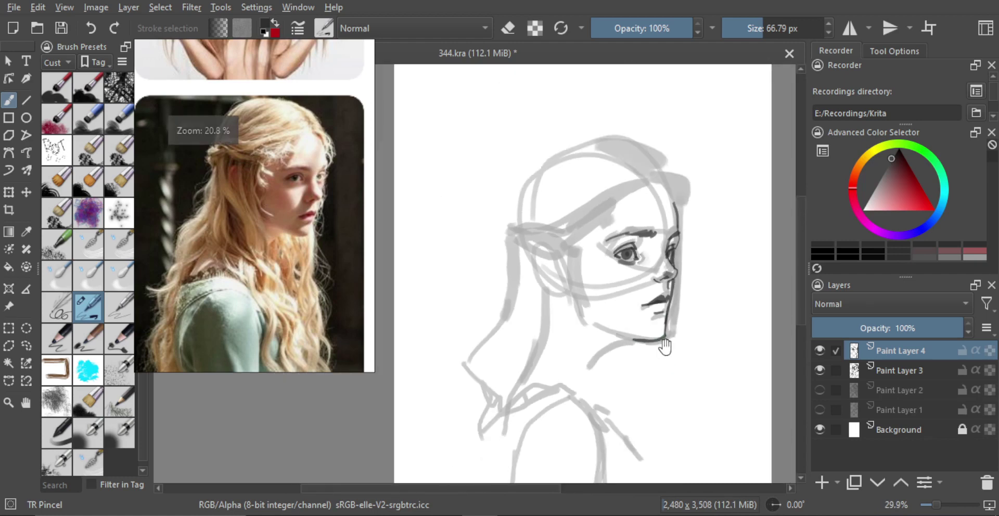
scroll(668, 329, "down", 3)
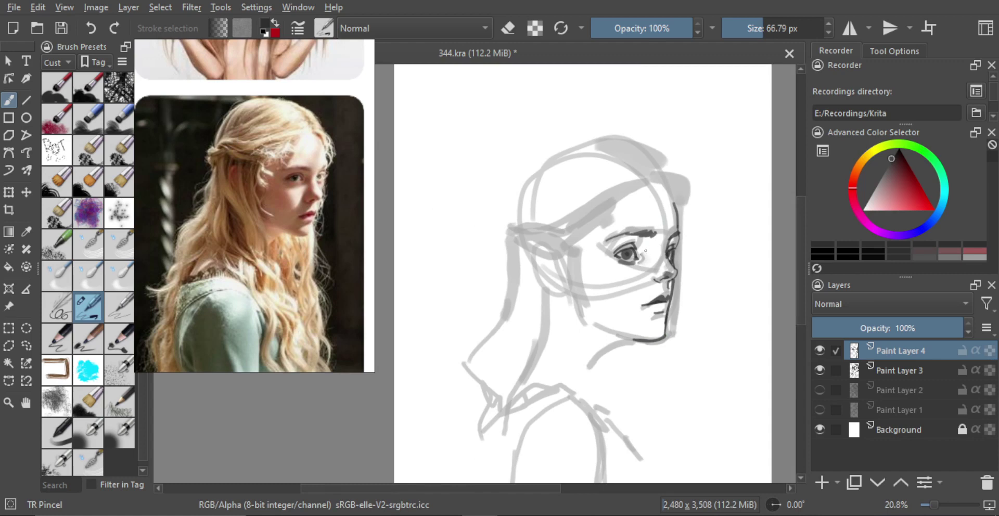
scroll(645, 252, "up", 1)
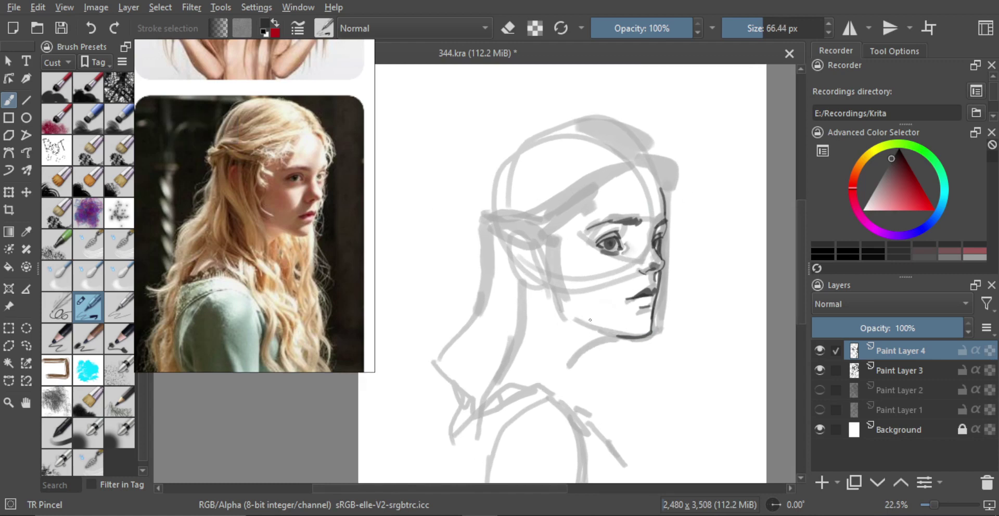
Draw loose wavy hair strands beside the near eye and cheek with a brush of about 94 px.
key("bracketright")
key("bracketright")
key("bracketright")
key("bracketright")
key("bracketright")
key("bracketright")
key("bracketright")
key("bracketright")
mouse_move(573, 231)
left_mouse_down()
mouse_move(579, 263)
mouse_move(569, 259)
mouse_move(581, 284)
left_mouse_up()
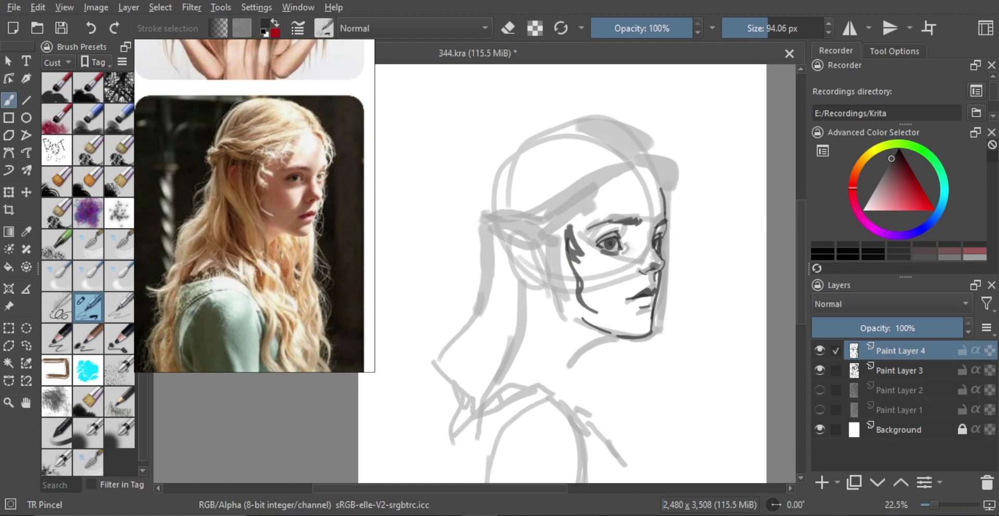
Thicken the loose strands in front of the ear with a brush of about 100 px.
key("bracketright")
key("bracketright")
left_click_drag(569, 229, 566, 284)
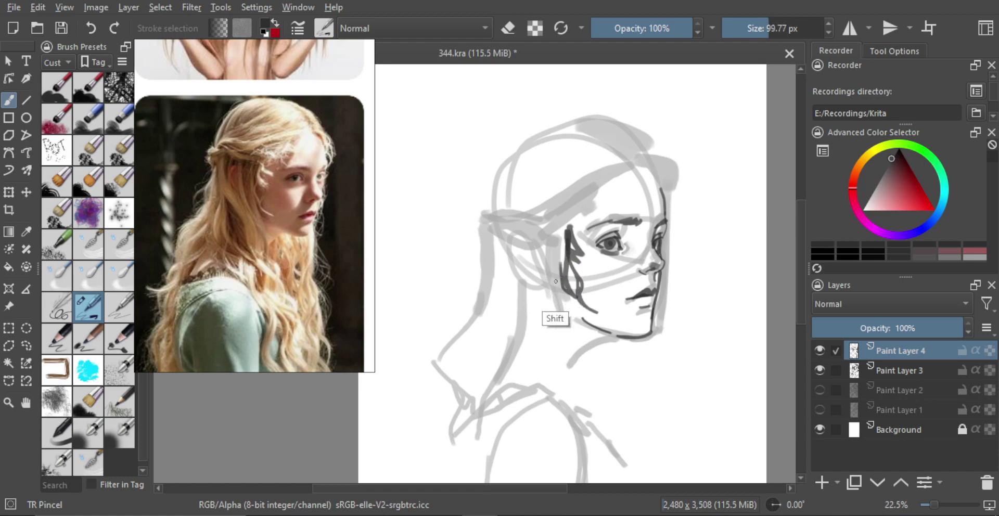
left_click_drag(554, 232, 562, 273)
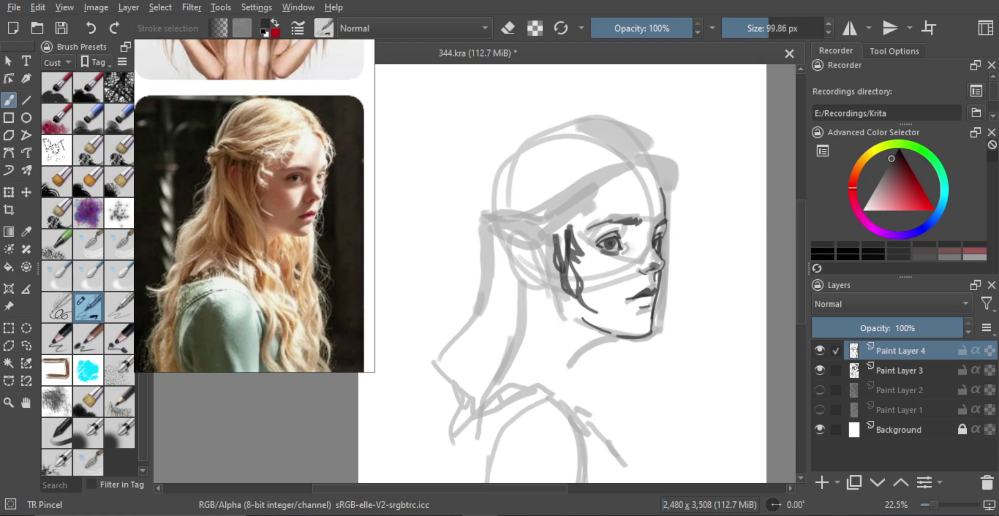
Block in swept-back hair from the tied section toward the crown and forehead with a brush of about 133 px.
mouse_move(528, 235)
left_mouse_down()
mouse_move(502, 225)
mouse_move(561, 229)
mouse_move(526, 216)
mouse_move(548, 167)
mouse_move(584, 134)
mouse_move(525, 202)
mouse_move(560, 147)
left_mouse_up()
key("bracketright")
key("bracketright")
key("bracketright")
key("bracketright")
key("bracketright")
key("bracketright")
left_click_drag(549, 203, 557, 203)
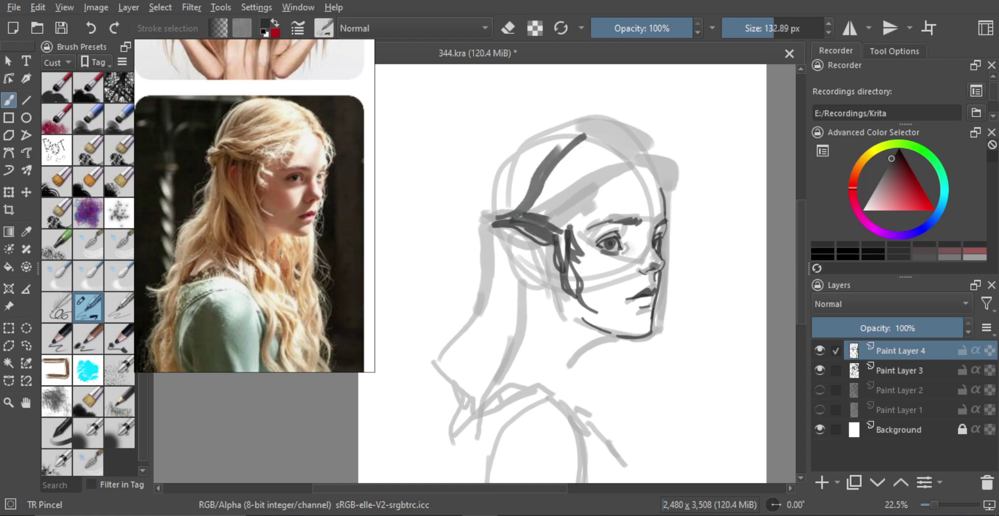
left_click_drag(502, 222, 606, 161)
left_click_drag(539, 213, 605, 166)
Extend the swept-back hair along the forehead hairline with a brush of about 149 px.
key("bracketright")
key("bracketright")
key("bracketright")
left_click_drag(520, 218, 611, 185)
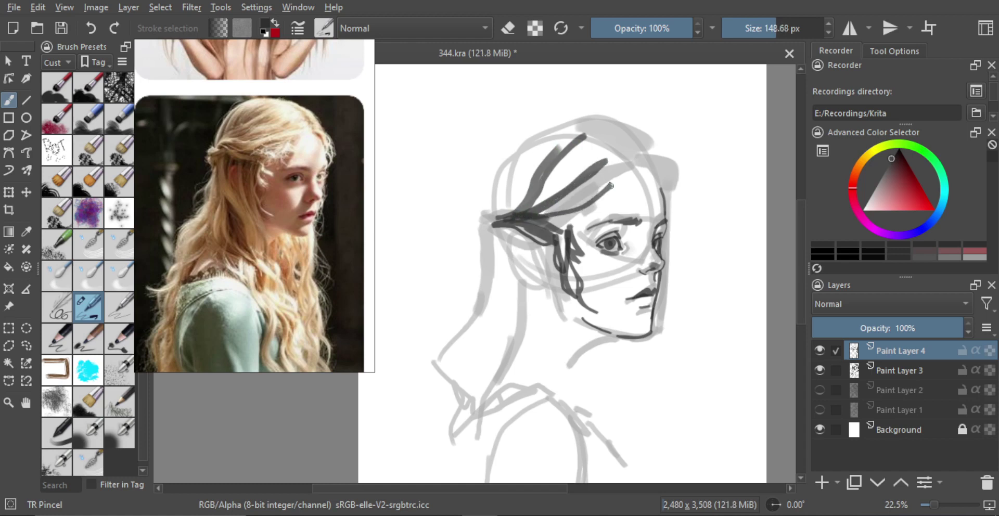
key("ctrl+z")
mouse_move(539, 214)
left_mouse_down()
mouse_move(618, 162)
mouse_move(598, 173)
mouse_move(650, 168)
left_mouse_up()
key("ctrl+z")
Reduce the brush to about 74 px and draw the hair edge from the crown down to the far temple.
key("bracketleft")
key("bracketleft")
key("bracketleft")
key("bracketleft")
key("bracketleft")
key("bracketleft")
key("bracketleft")
key("bracketleft")
key("bracketleft")
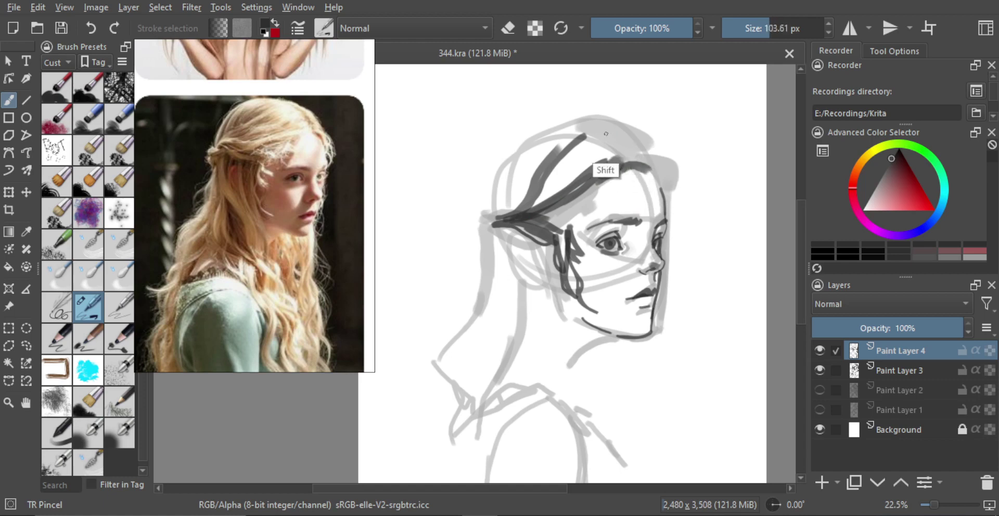
key("bracketleft")
key("bracketleft")
key("bracketleft")
key("bracketleft")
key("bracketleft")
key("bracketleft")
key("bracketleft")
key("bracketleft")
key("bracketleft")
key("bracketleft")
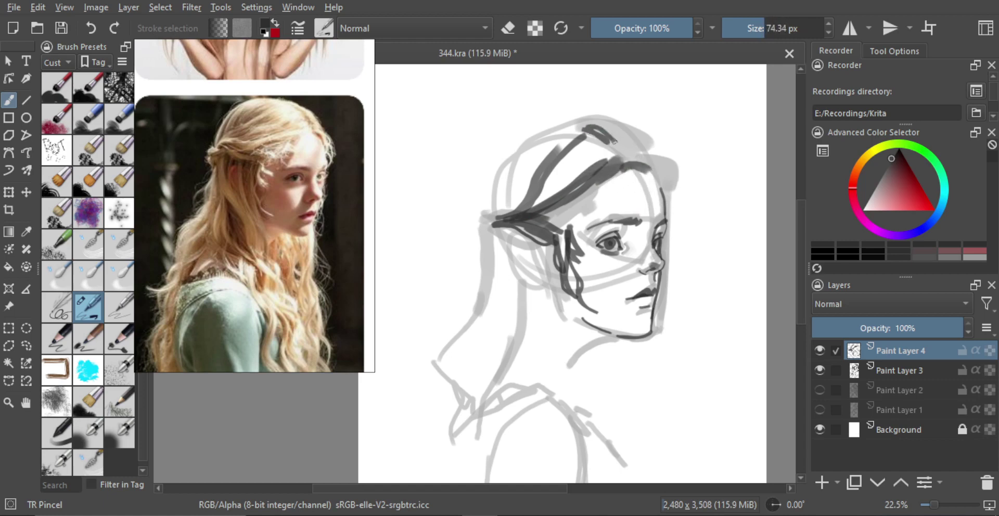
left_click_drag(589, 127, 652, 173)
Add a second line along the far hair edge and a wavy lock past the far temple with a 79 px brush.
key("bracketright")
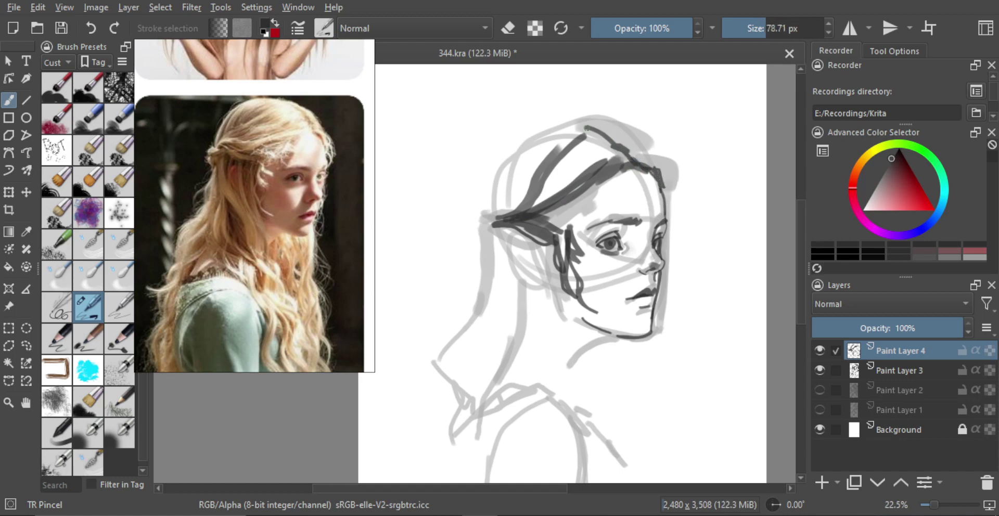
left_click_drag(585, 127, 649, 156)
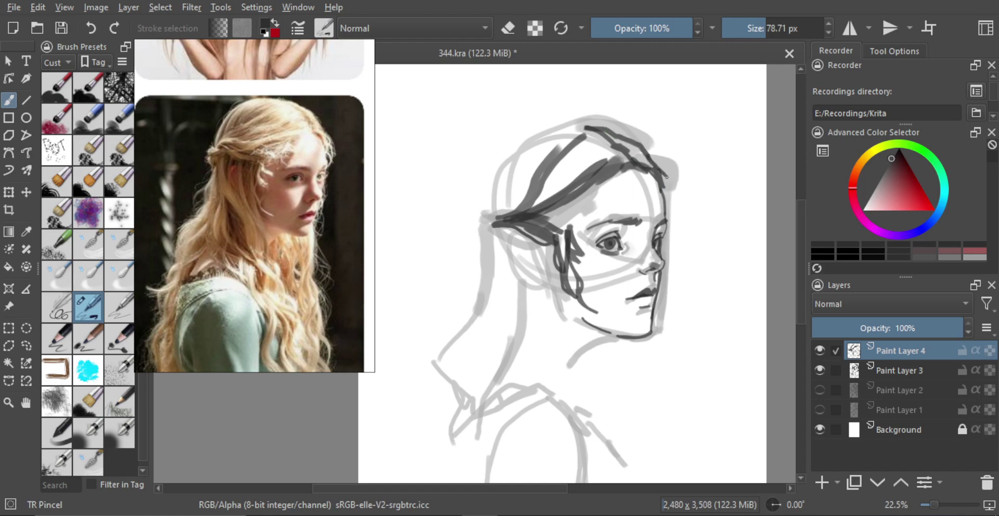
left_click(671, 184, "shift")
left_click(668, 185, "shift")
left_click_drag(668, 197, 675, 233)
key("ctrl+z")
left_click_drag(664, 188, 679, 223)
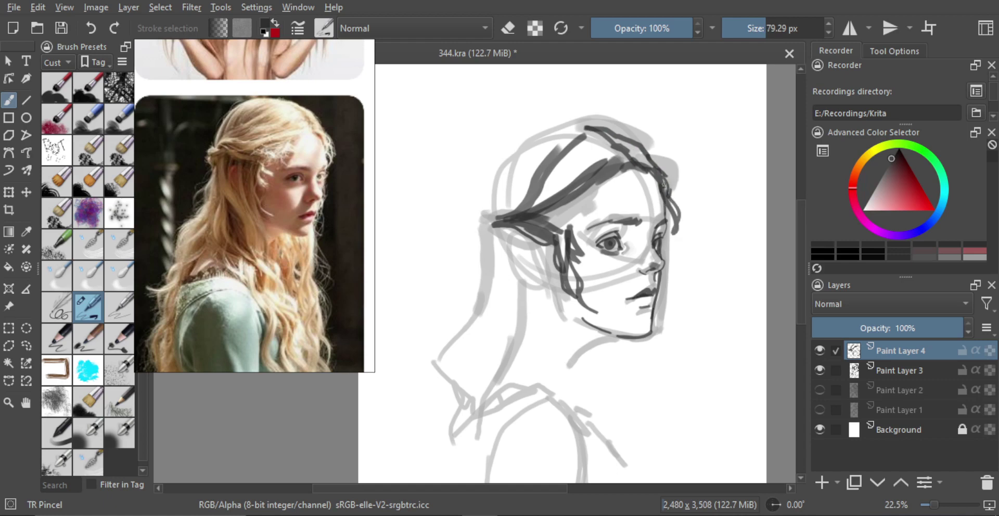
left_click(658, 197, "shift")
Fill in hair strands along the near side of the forehead with a brush of about 72 px.
mouse_move(631, 168)
left_mouse_down()
mouse_move(598, 188)
mouse_move(604, 174)
mouse_move(557, 213)
left_mouse_up()
left_click(598, 188, "shift")
key("ctrl+z")
left_click(603, 185, "shift")
mouse_move(607, 180)
left_mouse_down()
mouse_move(580, 212)
mouse_move(604, 179)
mouse_move(546, 215)
mouse_move(573, 208)
left_mouse_up()
scroll(591, 230, "down", 2)
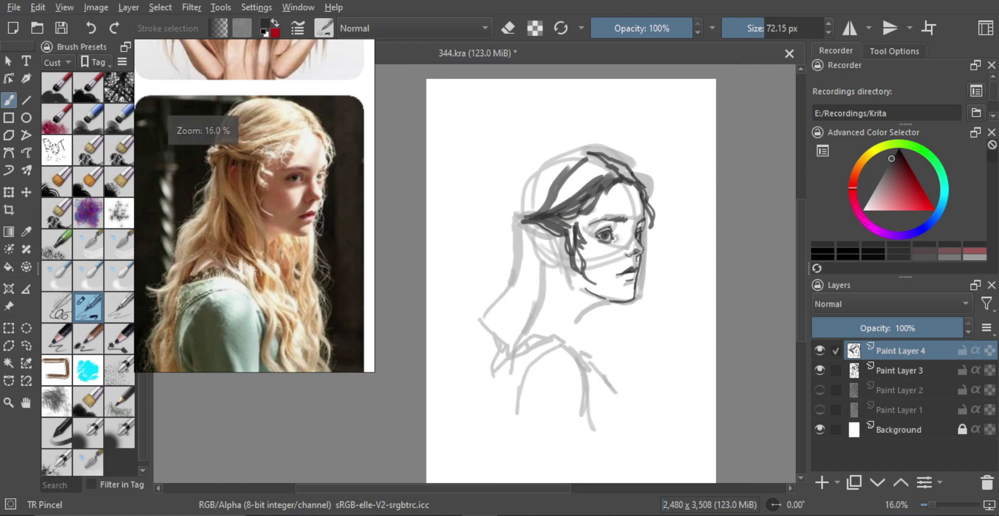
scroll(596, 219, "up", 2)
Outline the back of the head from the tied hair up to the crown with a brush of about 81 to 92 px.
left_click(553, 208, "shift")
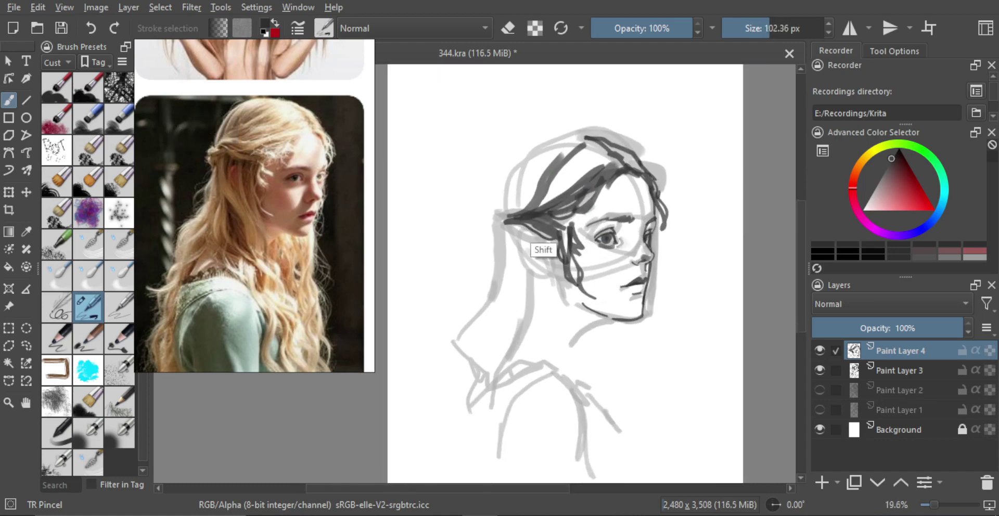
mouse_move(523, 234)
left_mouse_down("shift")
mouse_move(500, 222)
mouse_move(480, 228)
left_mouse_up("shift")
left_click_drag(505, 216, 510, 174)
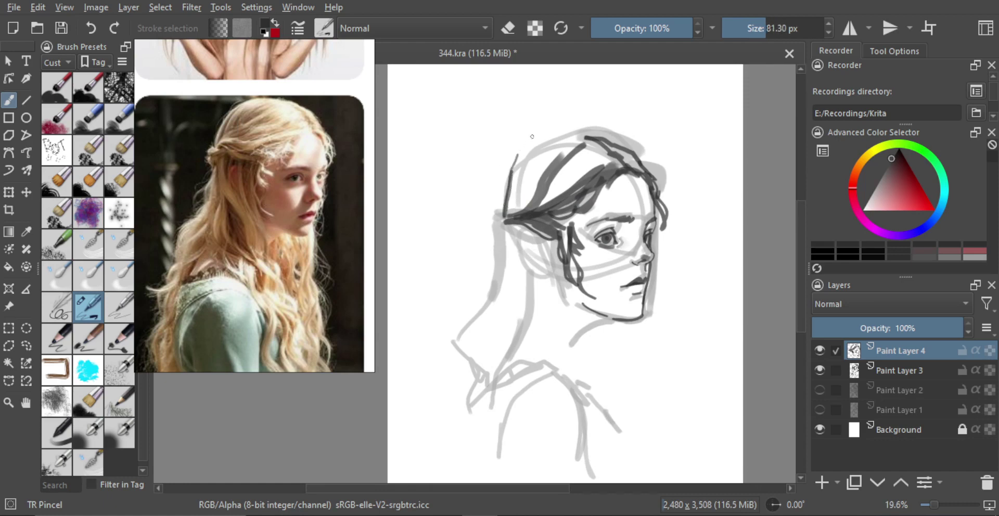
key("ctrl+z")
left_click_drag(519, 157, 571, 133)
key("ctrl+z")
left_click_drag(527, 175, 533, 175, "shift")
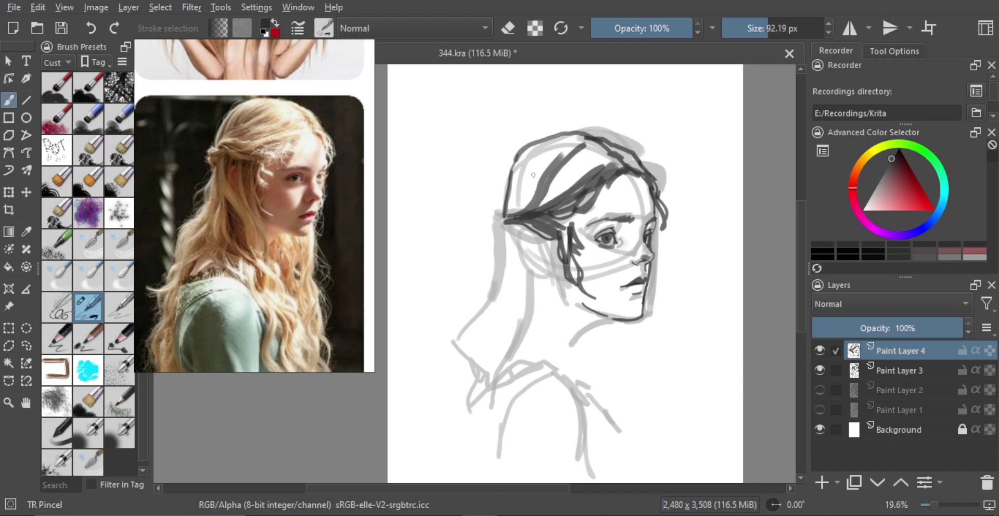
key("ctrl+z")
key("ctrl+z")
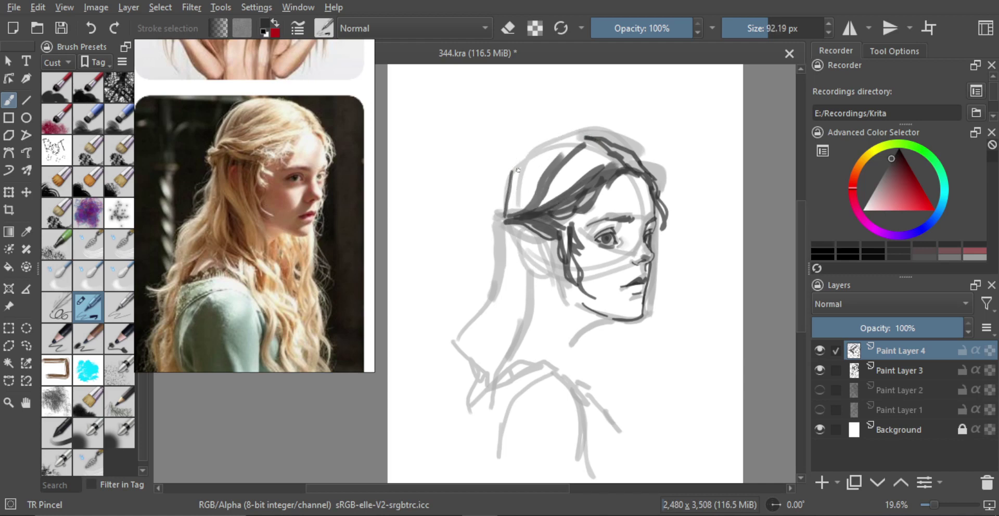
left_click_drag(536, 193, 530, 193, "shift")
mouse_move(503, 215)
left_mouse_down()
mouse_move(520, 162)
mouse_move(588, 135)
left_mouse_up()
Draw strands fanning from the tied hair up the back of the head with a brush of about 109 to 141 px.
left_click_drag(533, 191, 548, 178, "shift")
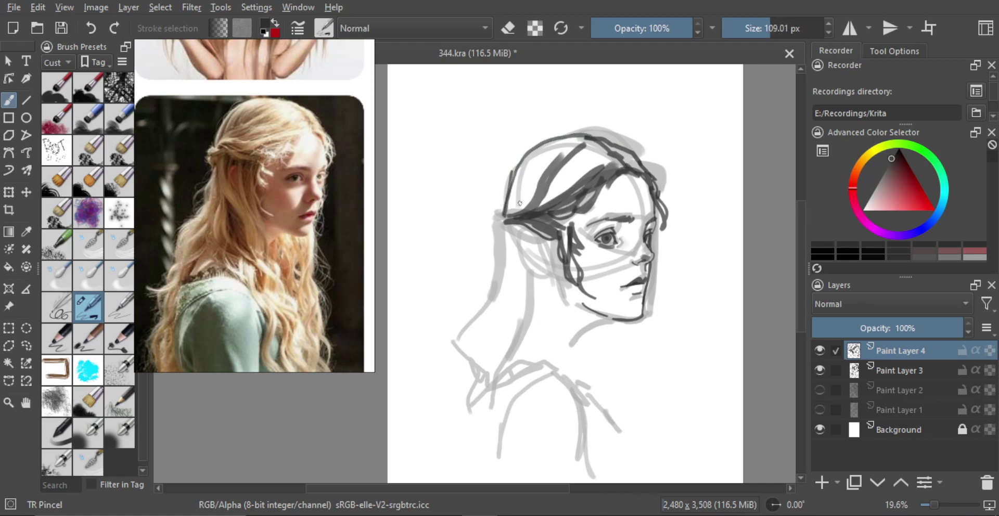
mouse_move(510, 214)
left_mouse_down()
mouse_move(528, 166)
mouse_move(514, 213)
mouse_move(525, 224)
mouse_move(524, 166)
left_mouse_up()
left_click_drag(519, 211, 549, 159)
key("ctrl+z")
left_click_drag(520, 211, 550, 148)
left_click_drag(554, 147, 548, 175)
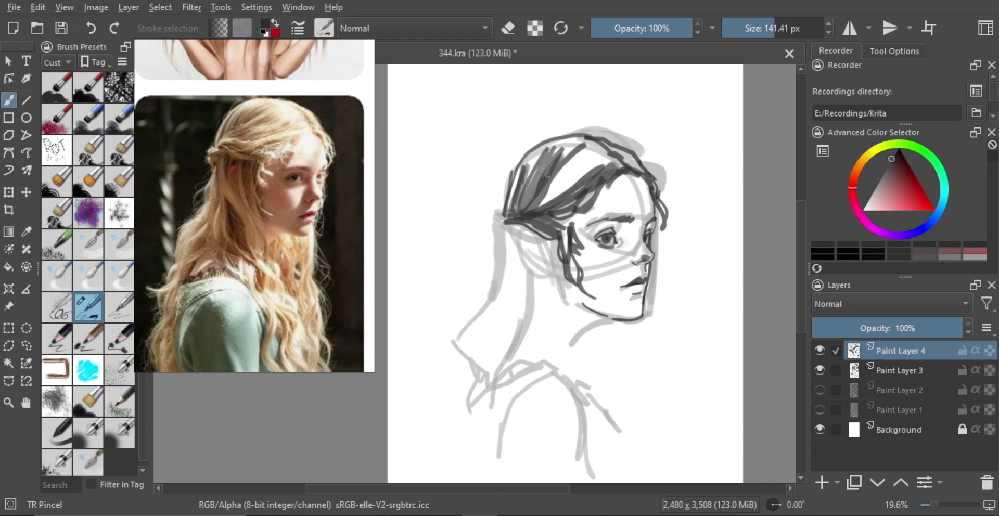
Shade the gaps between the strands on the back of the head with a brush of about 207 px.
left_click_drag(531, 207, 540, 206, "shift")
mouse_move(536, 195)
left_mouse_down("shift")
mouse_move(546, 193)
mouse_move(530, 209)
left_mouse_up("shift")
key("ctrl+z")
left_click_drag(522, 209, 535, 172)
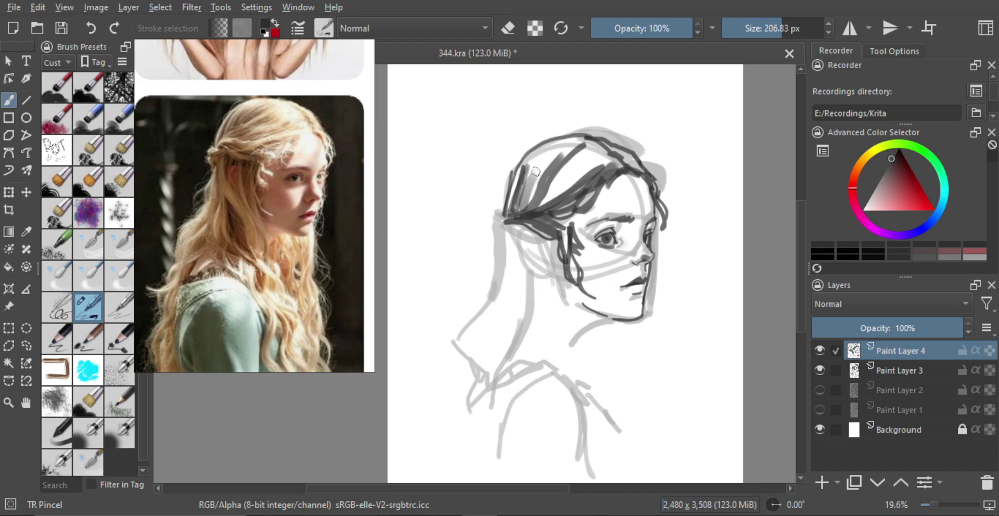
left_click_drag(526, 210, 540, 152, "shift")
left_click_drag(525, 202, 560, 148)
left_click_drag(525, 206, 538, 206, "shift")
mouse_move(528, 209)
left_mouse_down()
mouse_move(579, 148)
mouse_move(549, 199)
left_mouse_up()
Draw long strands hanging from the tied hair down past the neck to the shoulder with a 143 px brush.
mouse_move(542, 208)
left_mouse_down("shift")
mouse_move(583, 153)
mouse_move(606, 152)
mouse_move(597, 173)
mouse_move(622, 159)
mouse_move(607, 149)
mouse_move(634, 170)
mouse_move(645, 222)
mouse_move(627, 206)
left_mouse_up("shift")
mouse_move(554, 224)
left_mouse_down("ctrl")
mouse_move(543, 202)
mouse_move(529, 241)
mouse_move(538, 254)
left_mouse_up("ctrl")
key("ctrl+z")
mouse_move(535, 202)
left_mouse_down()
mouse_move(532, 240)
mouse_move(571, 329)
mouse_move(553, 331)
mouse_move(536, 246)
mouse_move(564, 311)
left_mouse_up()
left_click_drag(531, 235, 565, 330)
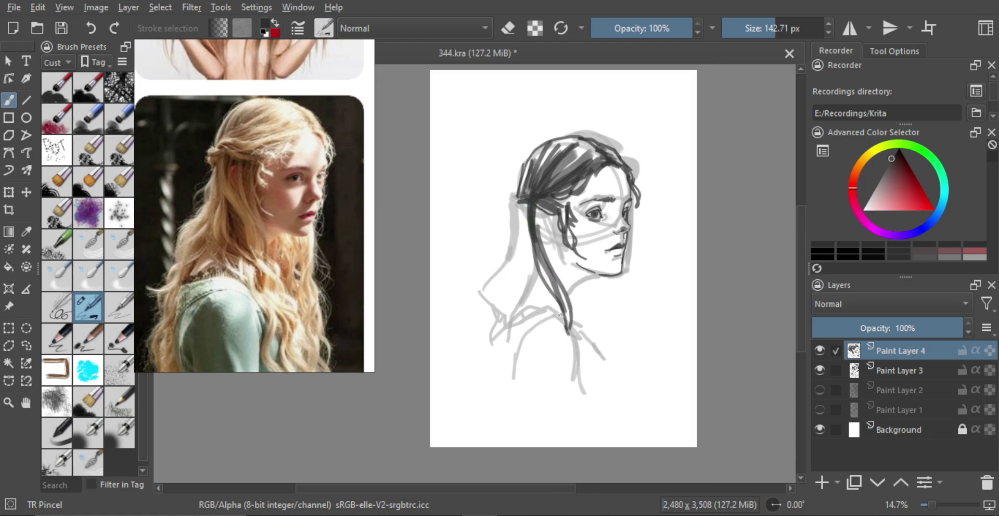
Darken the tied hair and draw strands down the back of the neck with a brush of about 150 px.
key("bracketright")
left_click_drag(522, 201, 523, 233)
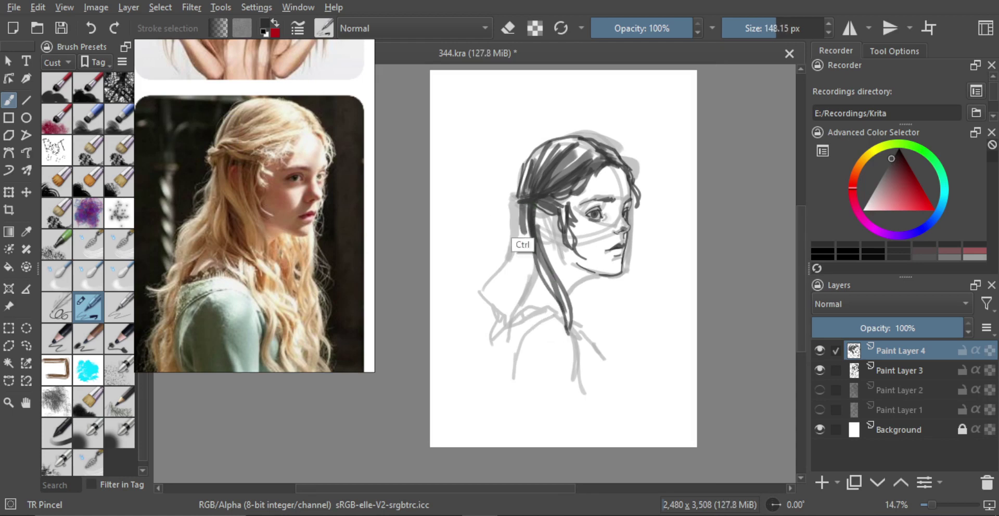
key("ctrl+z")
left_click_drag(519, 196, 512, 275)
key("bracketleft")
left_click(512, 276, "shift")
left_click_drag(525, 213, 505, 301)
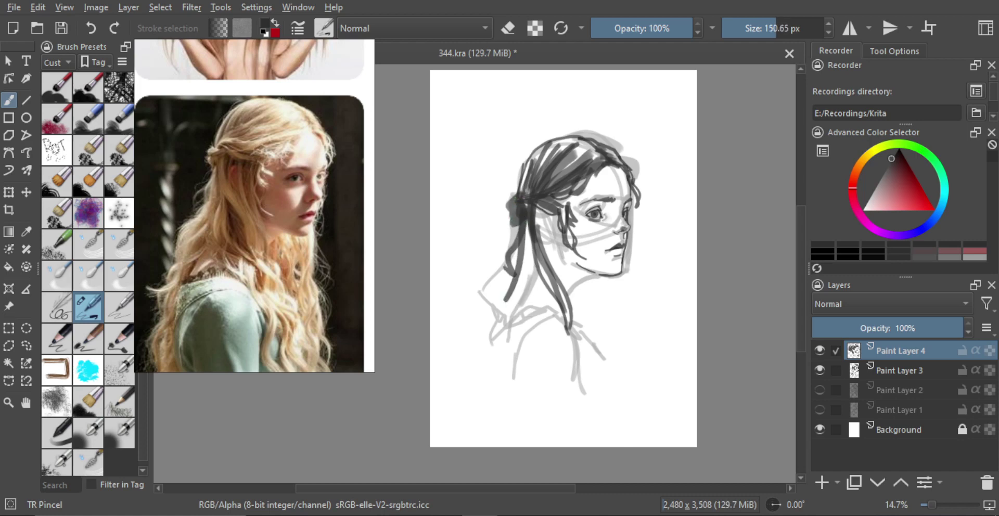
Redraw the back strand down to the shoulder and add a wavy outer lock with a brush of about 173 px.
key("ctrl+z")
mouse_move(524, 218)
left_mouse_down()
mouse_move(492, 307)
mouse_move(501, 321)
mouse_move(493, 308)
left_mouse_up()
key("bracketright")
key("bracketright")
left_click_drag(514, 271, 483, 305)
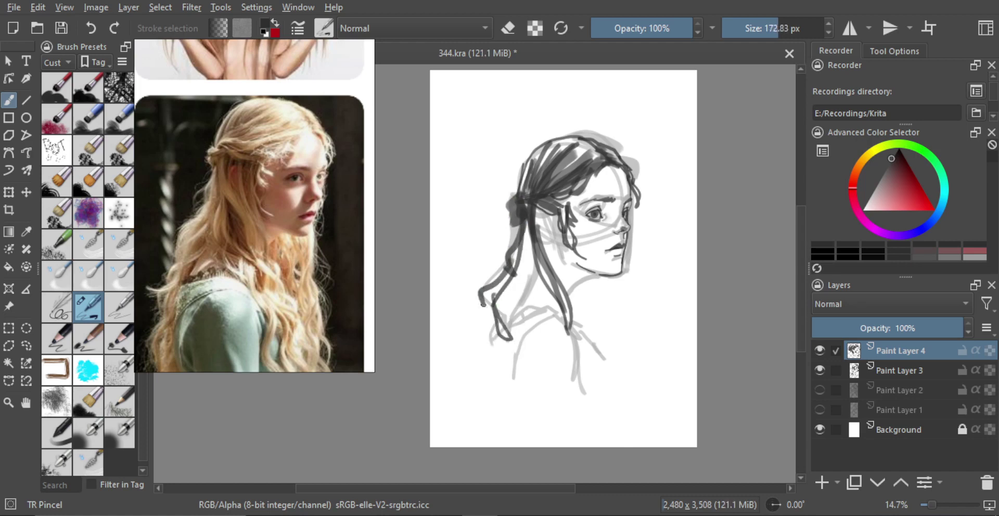
Fill in the long hair hanging over the neck and shoulder with a brush of about 182 px.
key("bracketright")
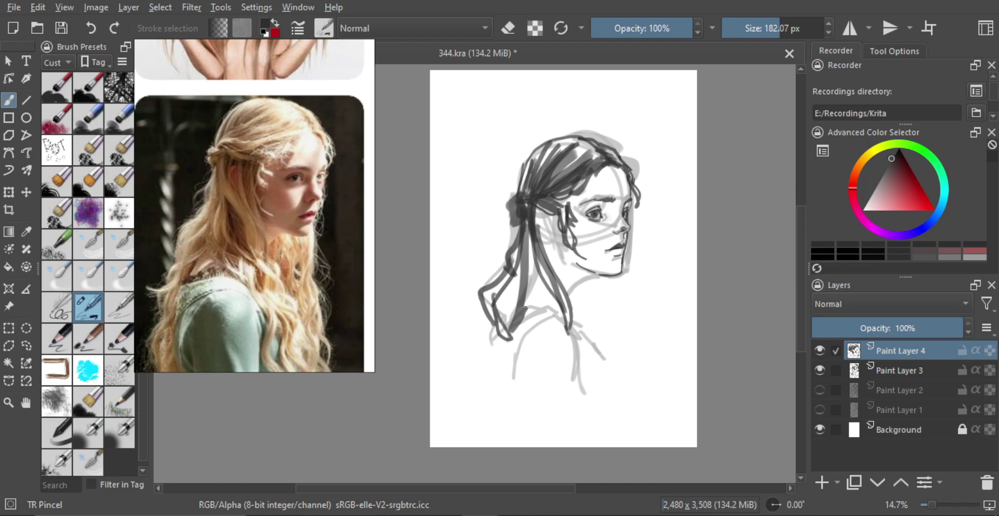
mouse_move(530, 241)
left_mouse_down()
mouse_move(545, 309)
mouse_move(557, 258)
left_mouse_up()
mouse_move(550, 224)
left_mouse_down()
mouse_move(557, 232)
mouse_move(538, 232)
left_mouse_up()
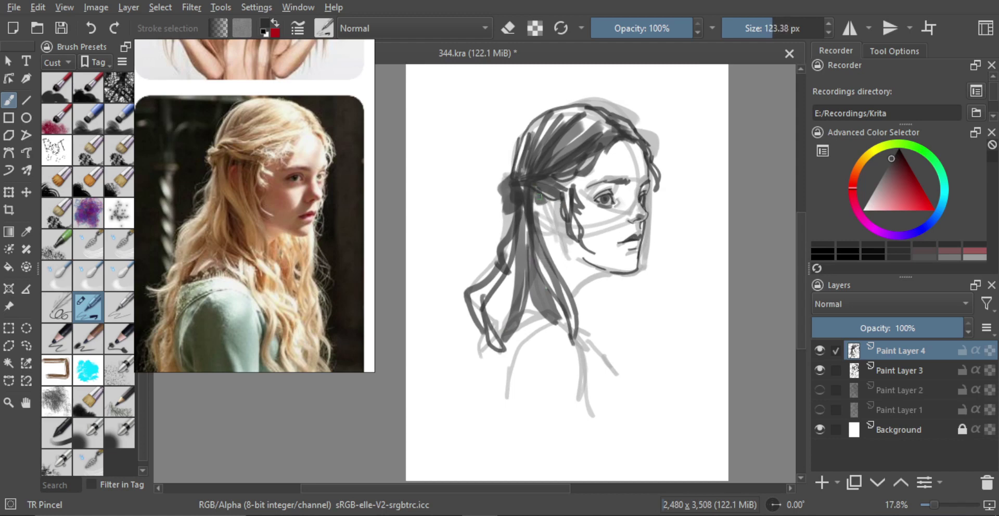
Draw thin strands from beside the ear down along the neck with a brush of about 120 px.
left_click_drag(540, 197, 543, 206)
left_click_drag(563, 227, 566, 227, "shift")
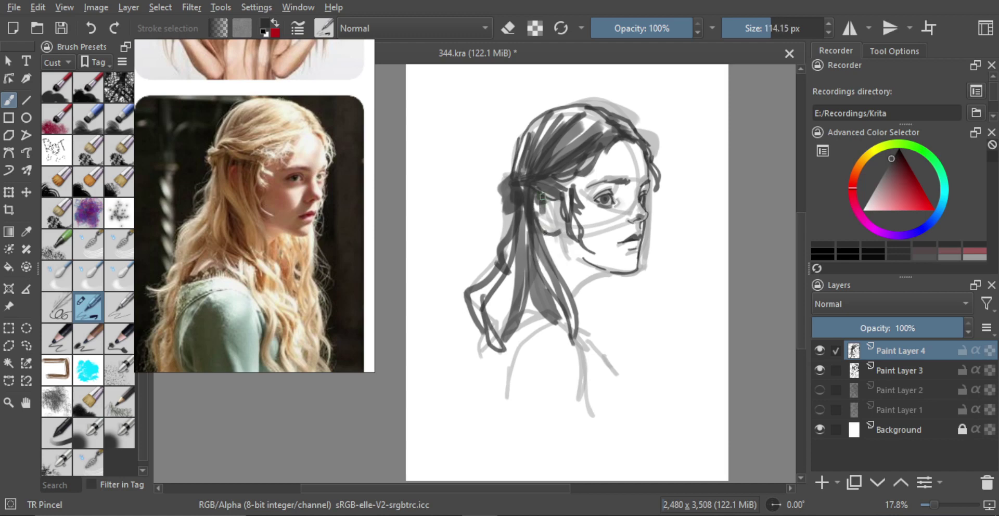
left_click_drag(542, 196, 549, 217)
left_click_drag(567, 257, 573, 257, "shift")
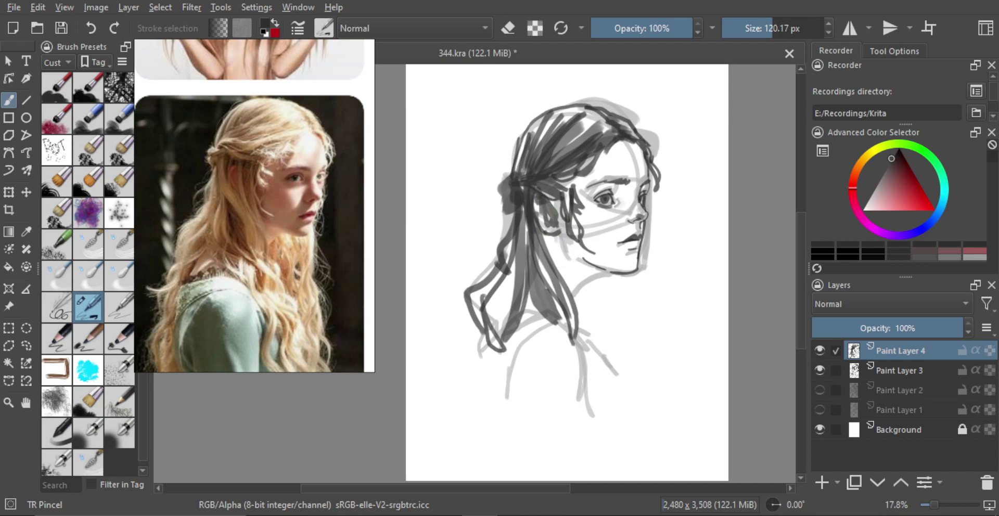
mouse_move(546, 199)
left_mouse_down()
mouse_move(575, 280)
mouse_move(565, 232)
left_mouse_up()
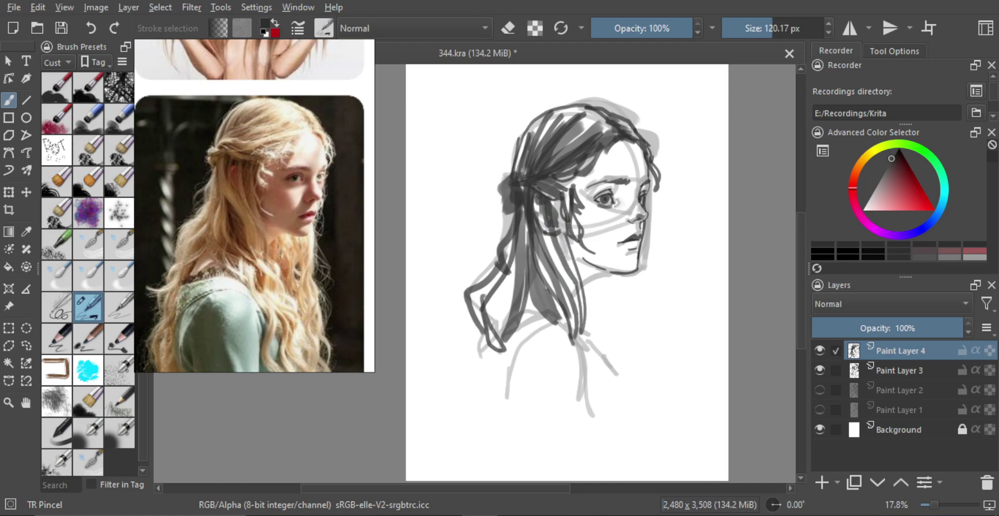
left_click_drag(549, 199, 587, 329)
mouse_move(595, 274)
left_mouse_down()
mouse_move(593, 288)
mouse_move(620, 283)
mouse_move(617, 315)
mouse_move(586, 281)
mouse_move(602, 275)
mouse_move(581, 307)
mouse_move(592, 308)
mouse_move(594, 344)
left_mouse_up()
key("ctrl+z")
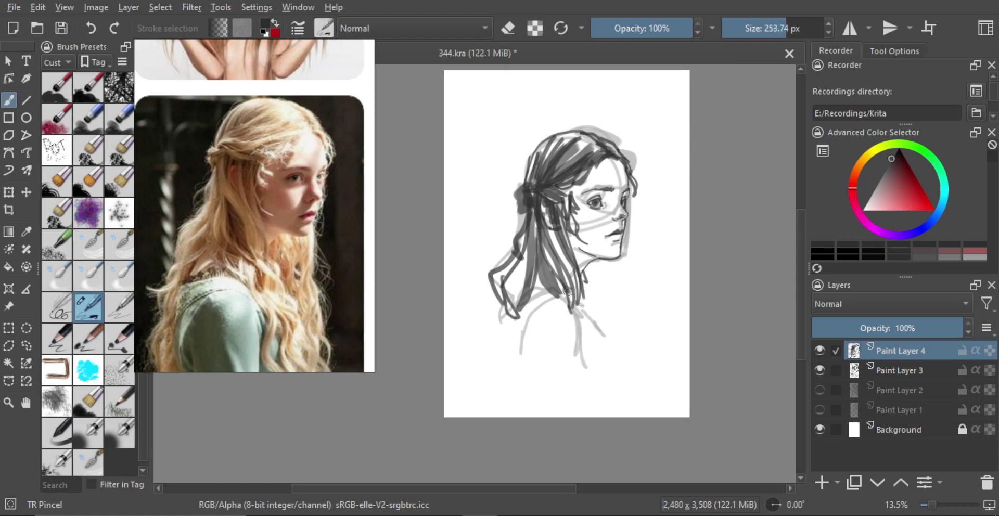
Draw wavy locks falling over the front of the shoulder with a brush of about 250 to 300 px.
mouse_move(578, 305)
left_mouse_down()
mouse_move(589, 362)
mouse_move(600, 365)
left_mouse_up()
mouse_move(588, 344)
left_mouse_down()
mouse_move(605, 360)
mouse_move(605, 311)
mouse_move(592, 294)
mouse_move(594, 346)
left_mouse_up()
left_click_drag(583, 284, 596, 340)
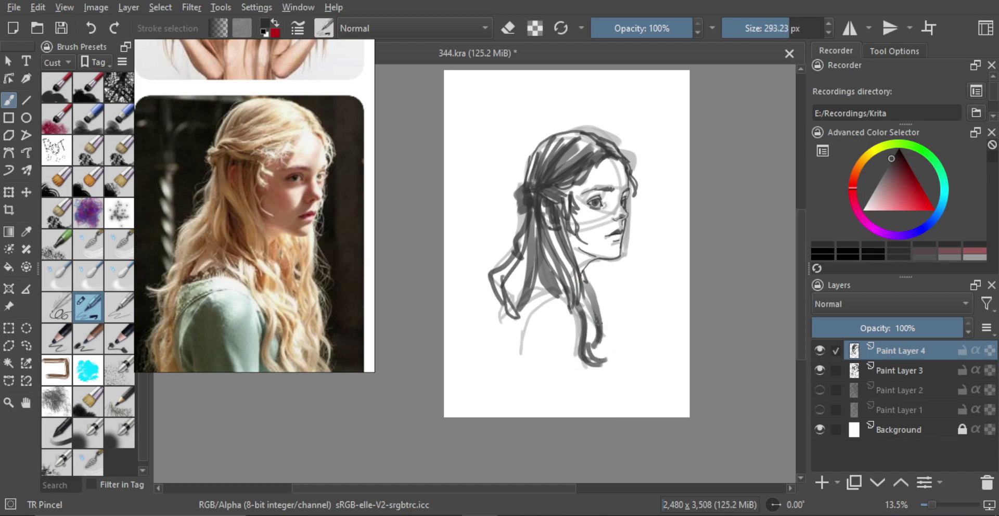
key("ctrl+z")
left_click_drag(584, 289, 597, 338)
mouse_move(584, 296)
left_mouse_down()
mouse_move(599, 331)
mouse_move(622, 347)
left_mouse_up()
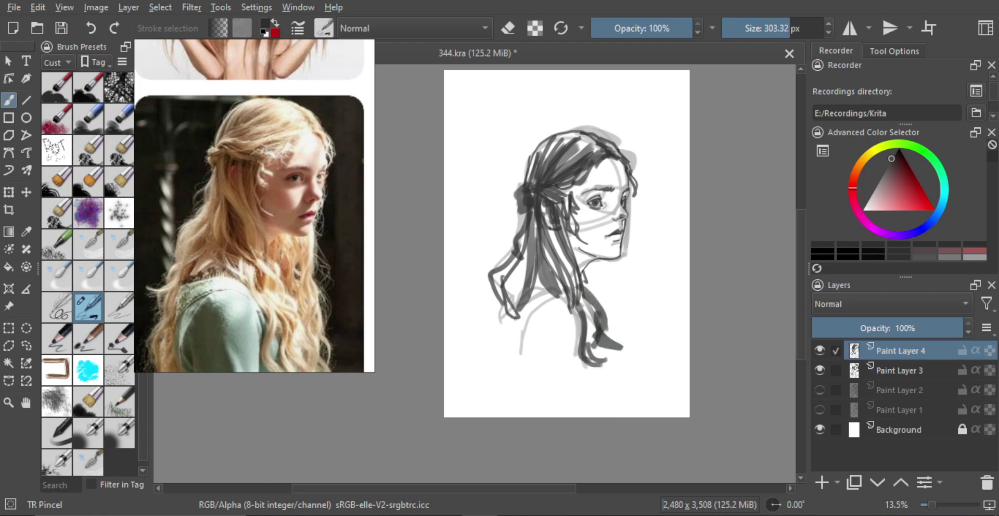
Draw wavy strands on the far side of the neck beneath the chin and check the portrait in mirrored view.
left_click_drag(592, 267, 609, 299)
mouse_move(623, 260)
left_mouse_down()
mouse_move(614, 313)
mouse_move(618, 292)
mouse_move(588, 293)
mouse_move(611, 309)
mouse_move(621, 339)
mouse_move(636, 334)
left_mouse_up()
key("ctrl+z")
key("ctrl+z")
mouse_move(616, 282)
left_mouse_down()
mouse_move(616, 323)
mouse_move(641, 347)
left_mouse_up()
left_click_drag(616, 330, 623, 359)
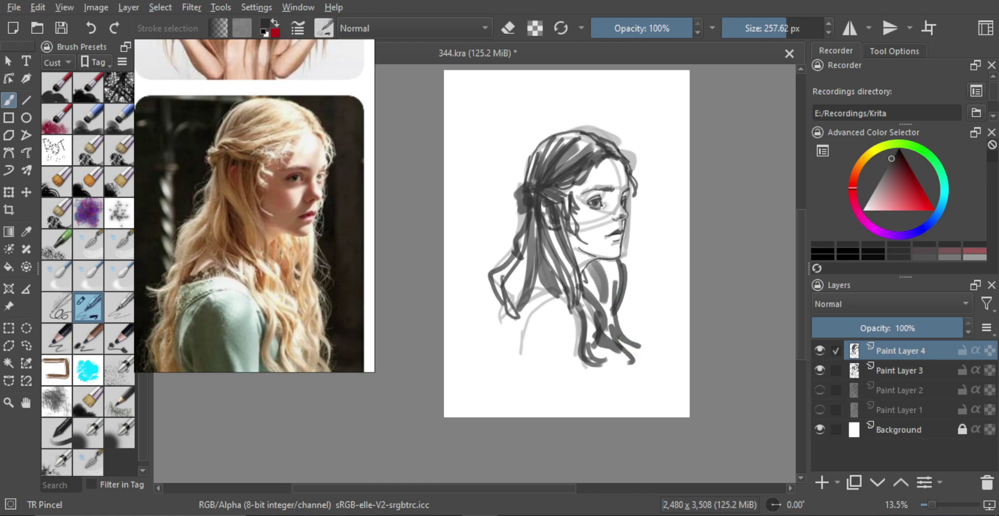
key("m")
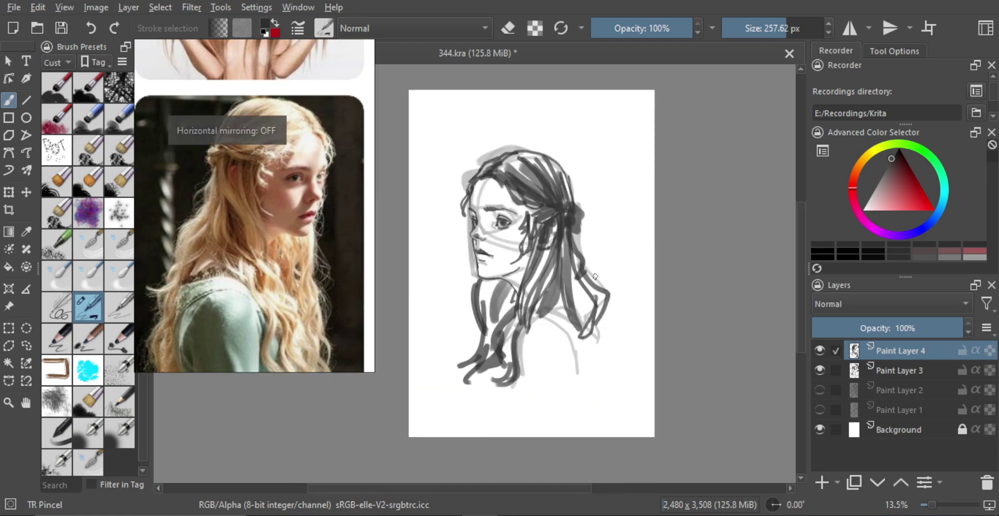
key("m")
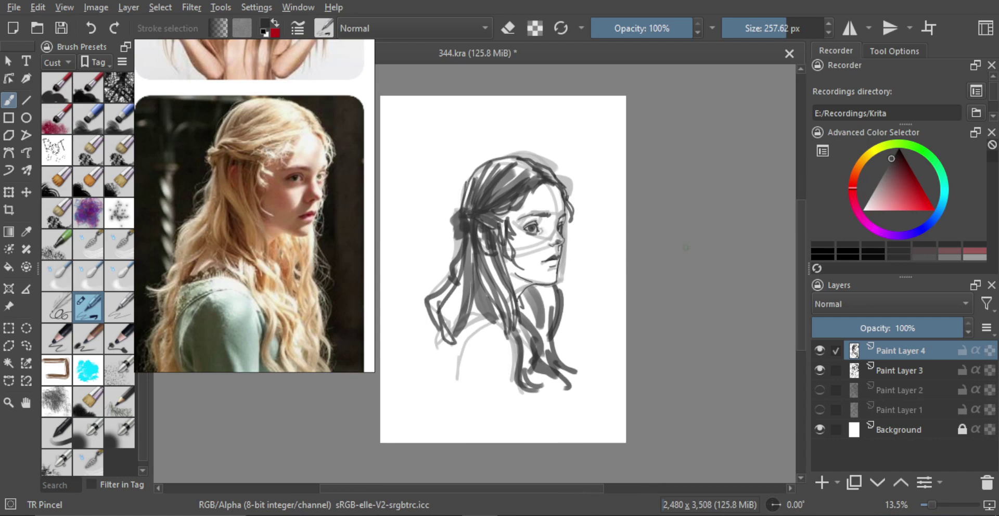
Lower the opacity of the construction sketch on Paint Layer 3 and merge Paint Layer 4 down into it.
left_click(819, 370)
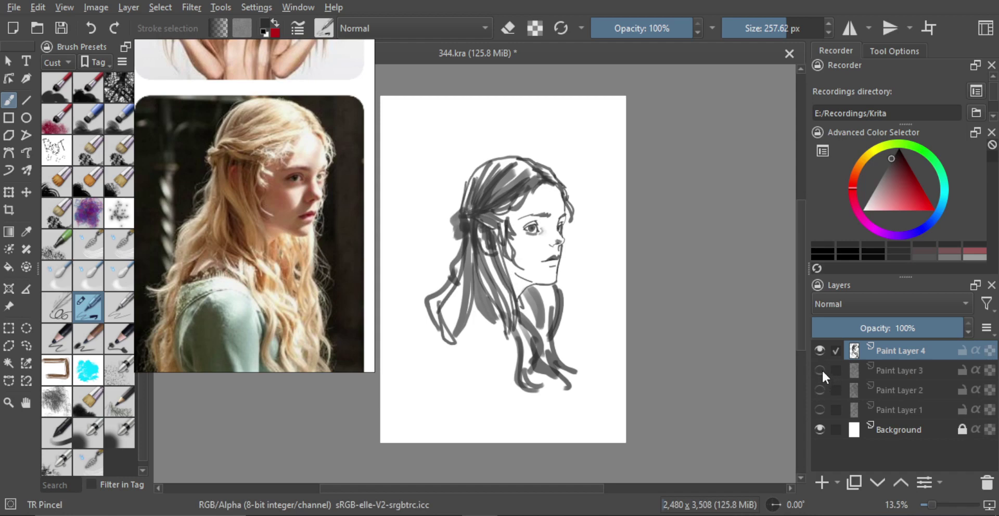
left_click(819, 370)
left_click(884, 370)
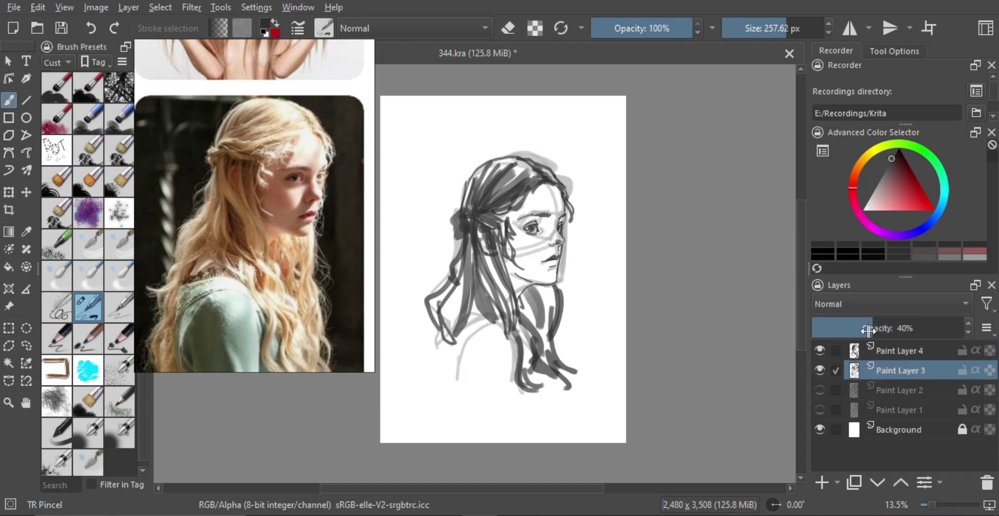
left_click_drag(866, 328, 841, 328)
left_click(894, 348)
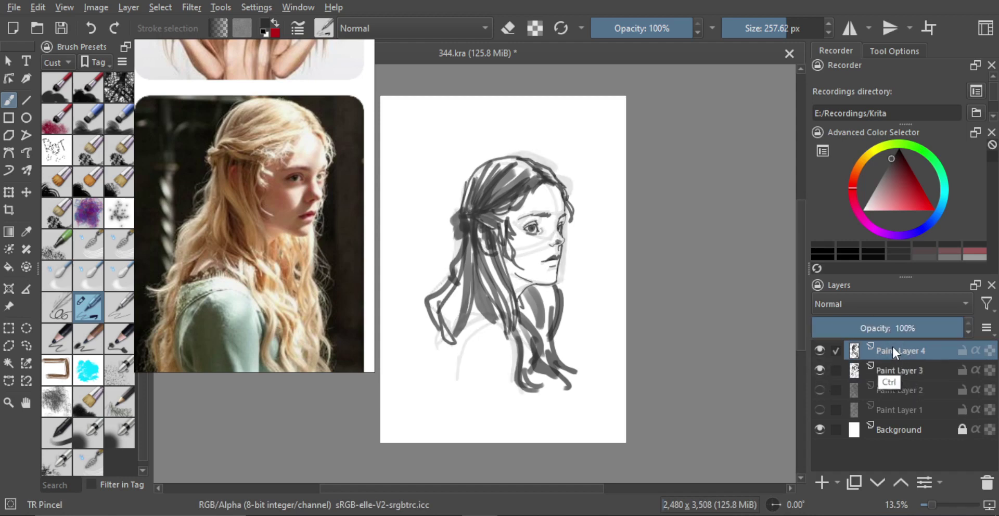
key("ctrl+e")
scroll(611, 203, "up", 2)
scroll(618, 209, "up", 1)
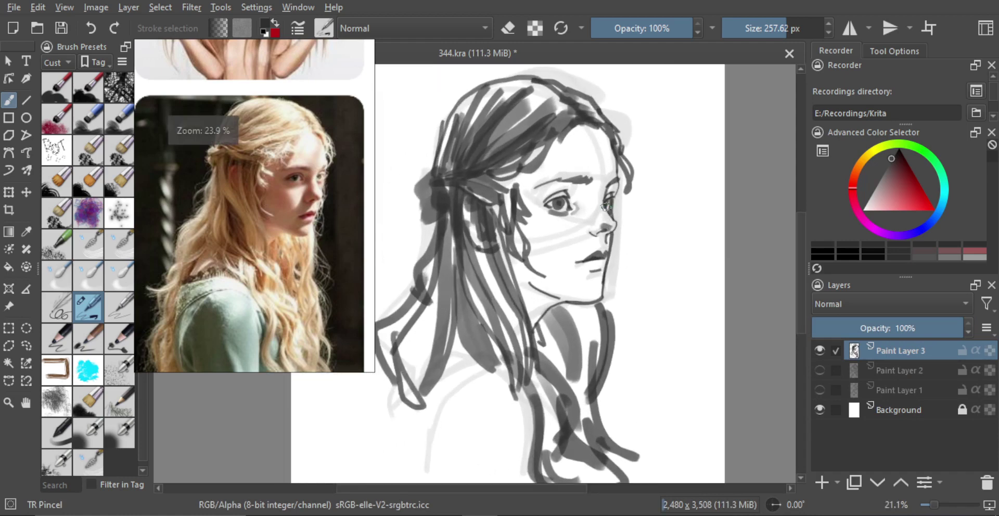
Add lines for the lower lip, chin plane and cheek light shape with a brush of about 85 to 97 px.
mouse_move(551, 177)
left_mouse_down("shift")
mouse_move(536, 182)
mouse_move(605, 200)
left_mouse_up("shift")
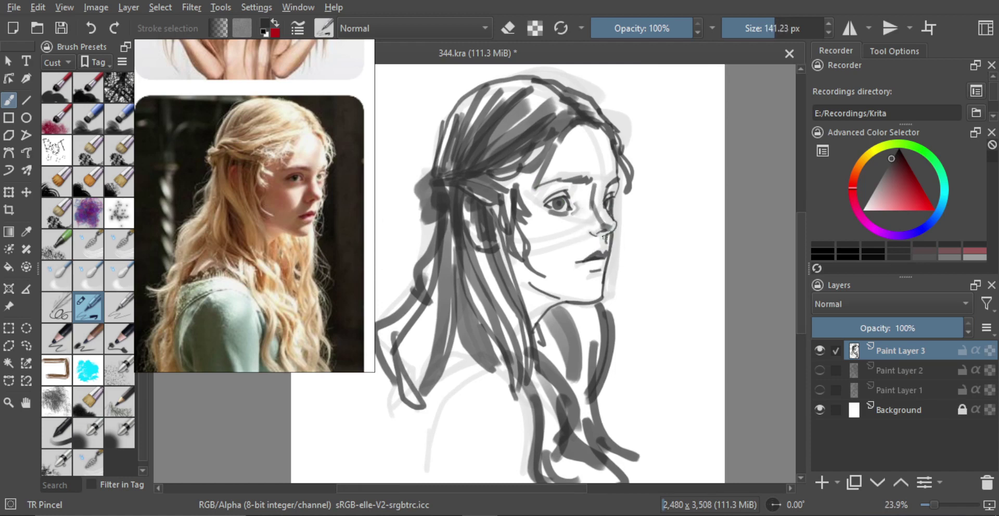
left_click_drag(593, 250, 580, 259)
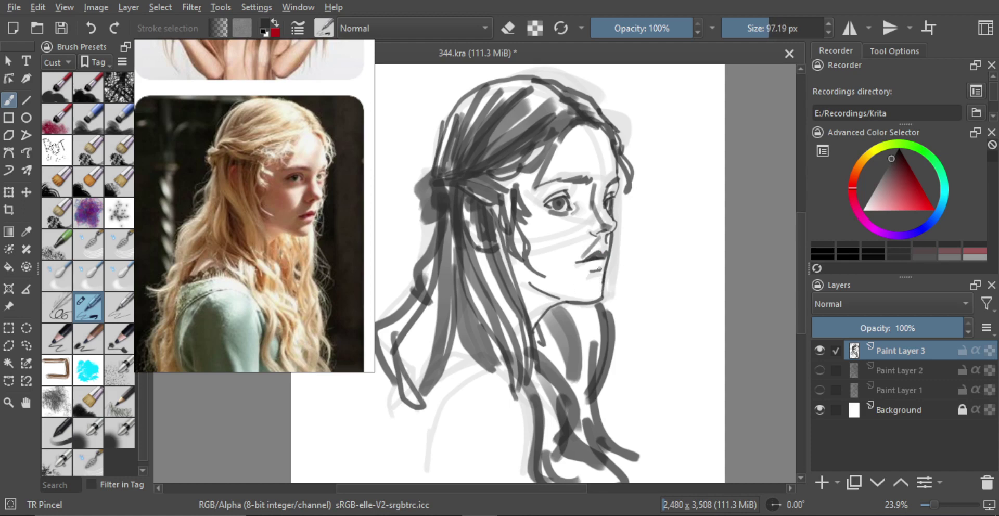
left_click_drag(599, 269, 577, 296)
left_click_drag(584, 237, 578, 229)
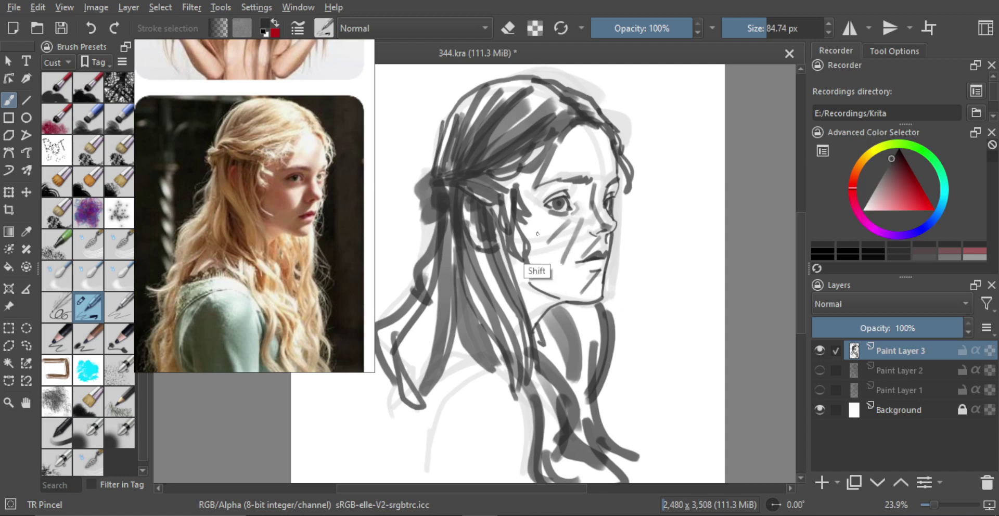
mouse_move(526, 254)
left_mouse_down()
mouse_move(561, 209)
mouse_move(532, 209)
mouse_move(516, 200)
mouse_move(522, 187)
left_mouse_up()
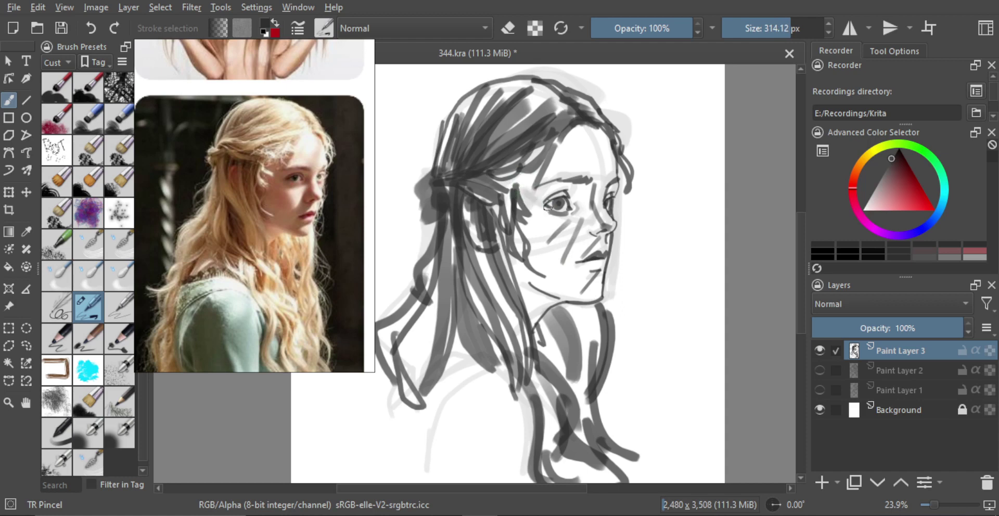
Add a new paint layer and block in a flat grey shadow over the cheek, eye and jaw with a large brush.
key("Insert")
mouse_move(546, 188)
left_mouse_down()
mouse_move(531, 203)
mouse_move(523, 197)
left_mouse_up()
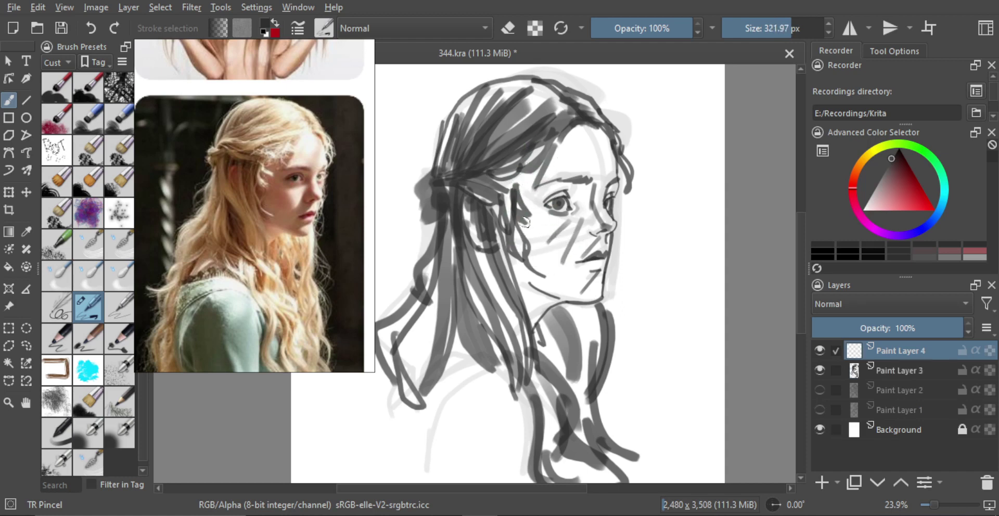
left_click_drag(576, 233, 584, 236)
mouse_move(516, 239)
left_mouse_down()
mouse_move(531, 318)
mouse_move(543, 275)
mouse_move(528, 179)
mouse_move(515, 197)
left_mouse_up()
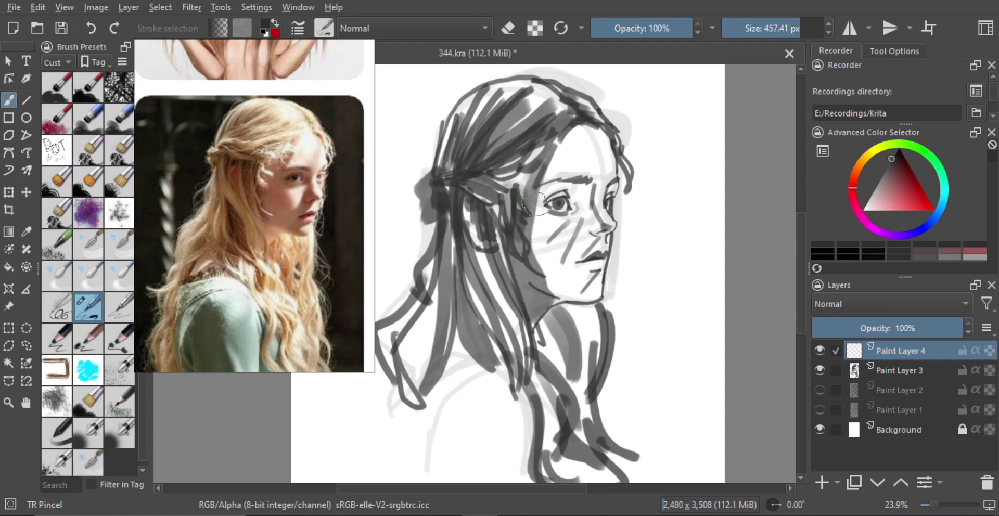
key("ctrl+z")
key("ctrl+z")
mouse_move(547, 246)
left_mouse_down()
mouse_move(525, 243)
mouse_move(609, 222)
mouse_move(537, 242)
mouse_move(520, 221)
mouse_move(558, 214)
mouse_move(524, 244)
mouse_move(536, 323)
mouse_move(511, 248)
mouse_move(521, 175)
mouse_move(524, 215)
mouse_move(536, 207)
mouse_move(545, 300)
mouse_move(545, 196)
mouse_move(567, 191)
mouse_move(554, 205)
mouse_move(582, 193)
mouse_move(556, 264)
mouse_move(557, 230)
mouse_move(571, 207)
mouse_move(587, 206)
mouse_move(557, 293)
mouse_move(575, 277)
mouse_move(567, 303)
mouse_move(594, 287)
mouse_move(579, 238)
mouse_move(595, 267)
mouse_move(586, 289)
left_mouse_up()
Erase light shapes out of the face shadow on the cheek, beside the nose and on the chin.
scroll(562, 251, "up", 1)
key("e")
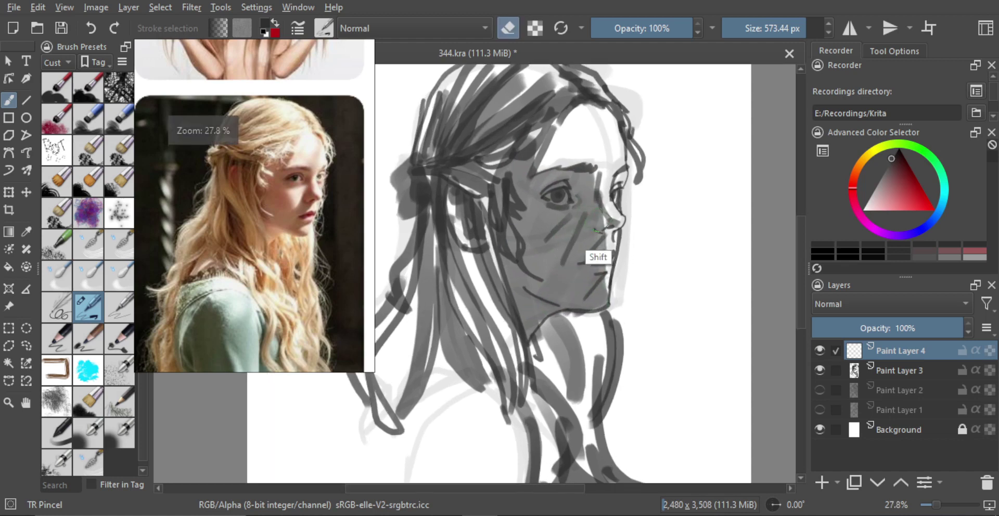
mouse_move(583, 239)
left_mouse_down()
mouse_move(531, 247)
mouse_move(584, 258)
mouse_move(557, 256)
mouse_move(569, 264)
left_mouse_up()
left_click_drag(578, 212, 550, 251)
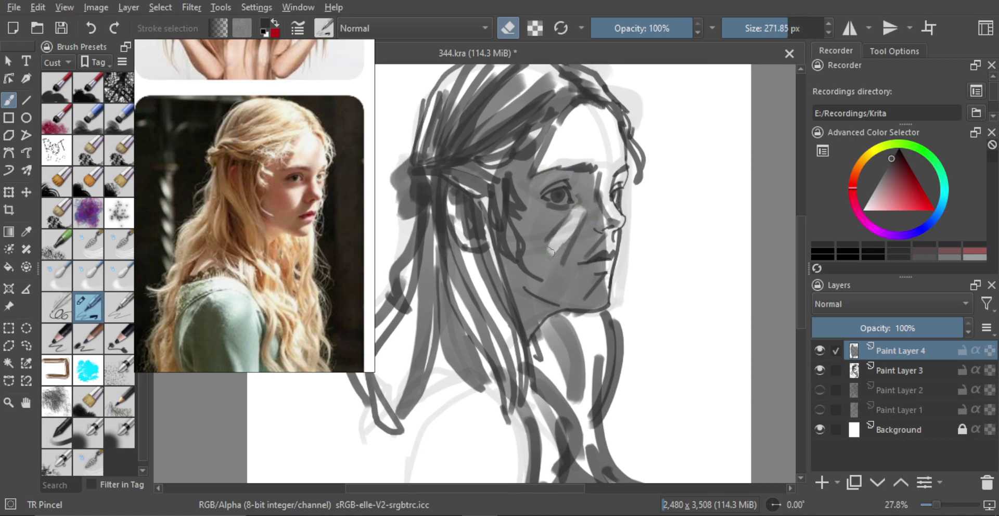
key("ctrl+z")
mouse_move(577, 214)
left_mouse_down()
mouse_move(549, 250)
mouse_move(560, 259)
left_mouse_up()
key("ctrl+z")
key("ctrl+z")
left_click_drag(550, 248, 559, 259)
mouse_move(576, 216)
left_mouse_down()
mouse_move(569, 232)
mouse_move(607, 239)
left_mouse_up()
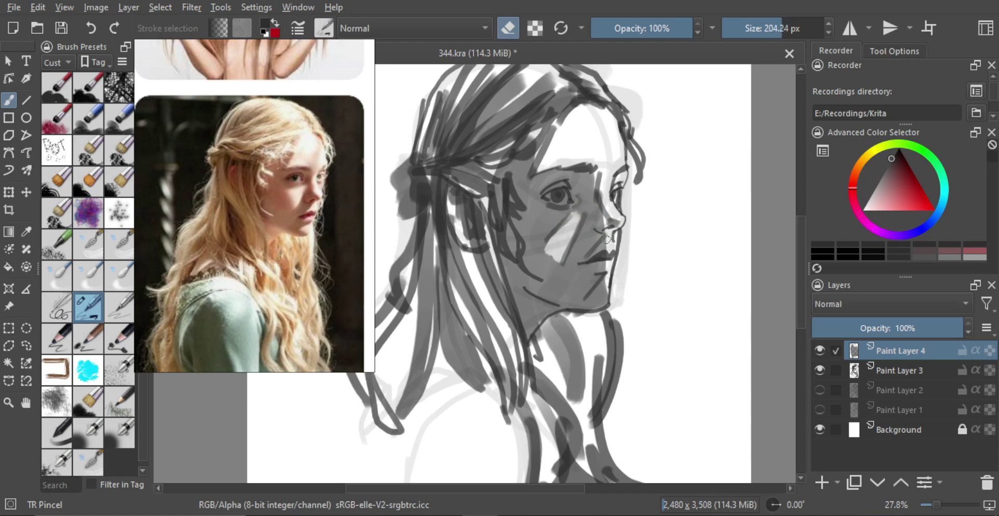
left_click_drag(618, 278, 598, 294)
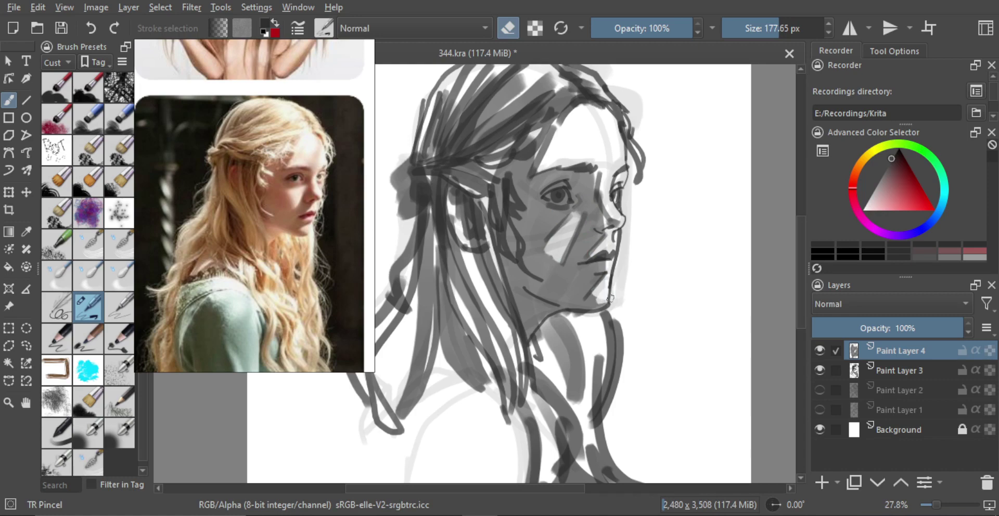
Check the portrait in mirrored view and repaint the shadow around the mouth and chin with a 204 px brush.
scroll(618, 302, "down", 3)
key("m")
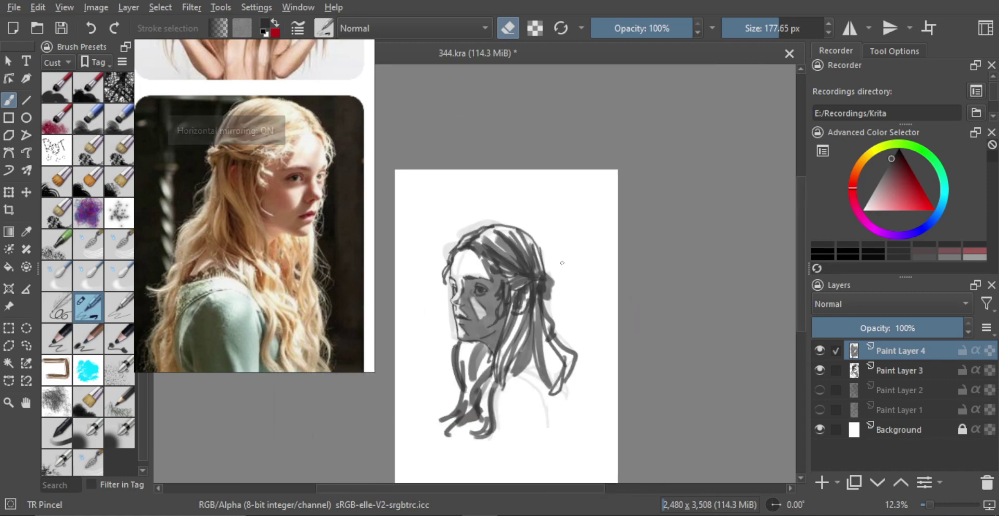
key("m")
left_click_drag(521, 291, 523, 260)
left_click_drag(500, 294, 565, 245)
left_click_drag(521, 279, 569, 269)
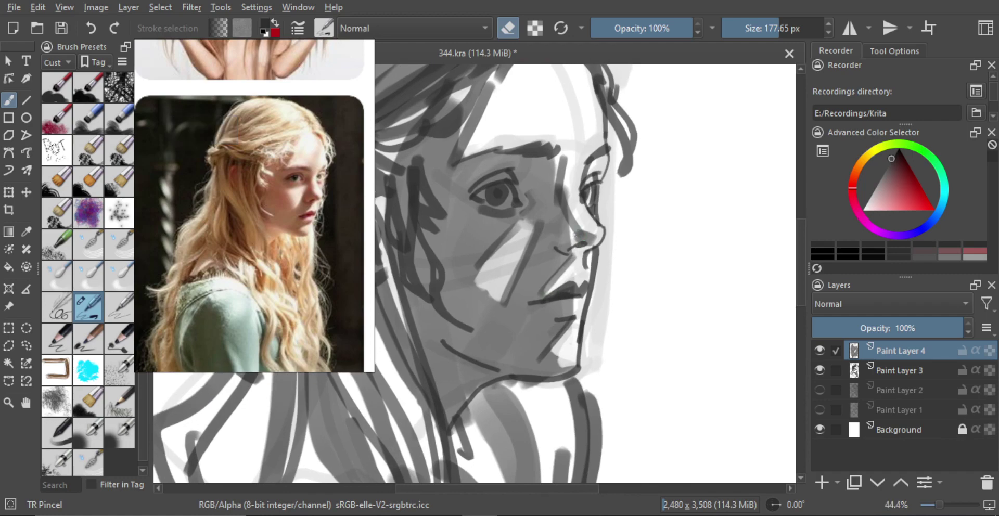
key("e")
mouse_move(582, 232)
left_mouse_down()
mouse_move(569, 243)
mouse_move(566, 230)
mouse_move(600, 227)
left_mouse_up()
key("ctrl+z")
left_click_drag(589, 260, 592, 319)
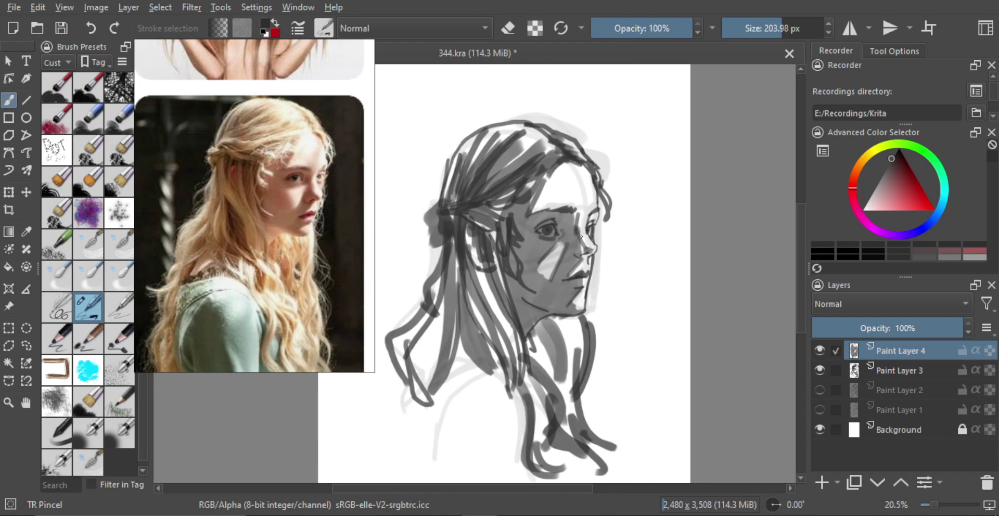
Adjust the placement of the shadow shape over the facial features with the Transform tool.
key("ctrl+t")
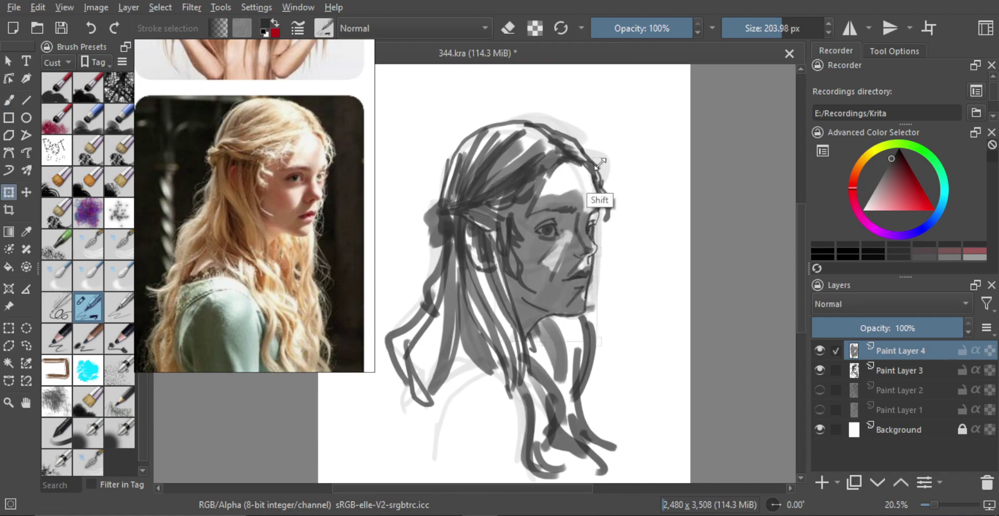
left_click_drag(568, 204, 569, 206)
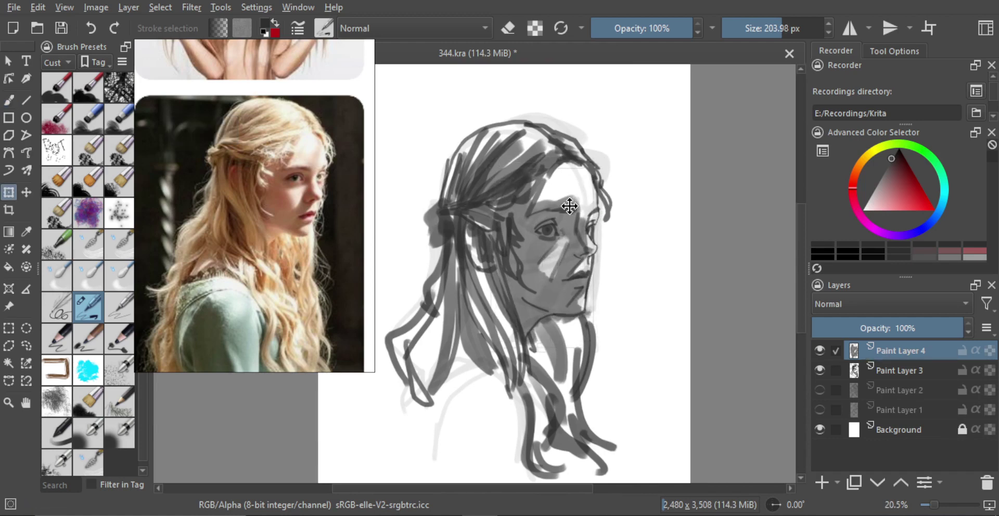
key("Return")
key("b")
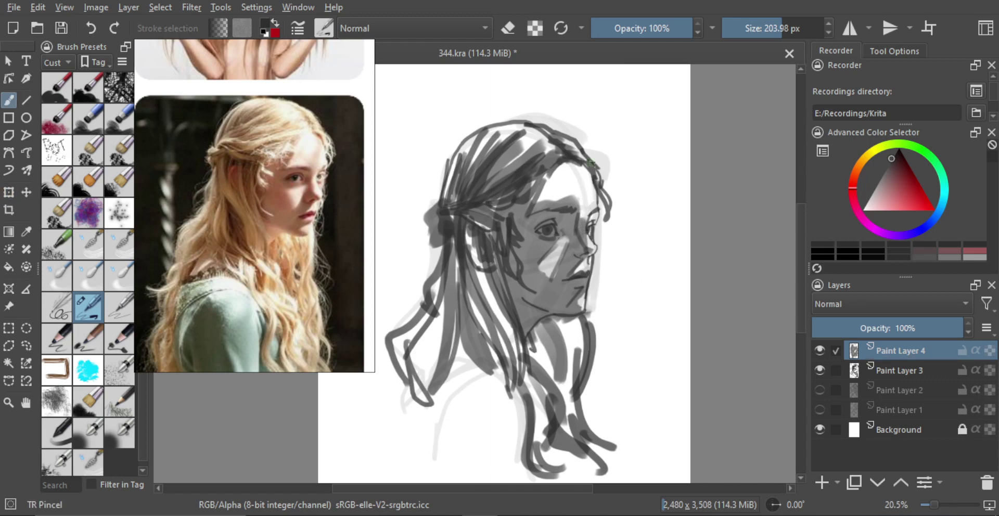
Refine the shadow edges around the brow, nose, cheek and chin, erasing with a size of about 133 to 147 px.
left_click_drag(547, 201, 547, 192)
mouse_move(545, 201)
left_mouse_down()
mouse_move(522, 201)
mouse_move(585, 203)
mouse_move(594, 229)
left_mouse_up()
key("e")
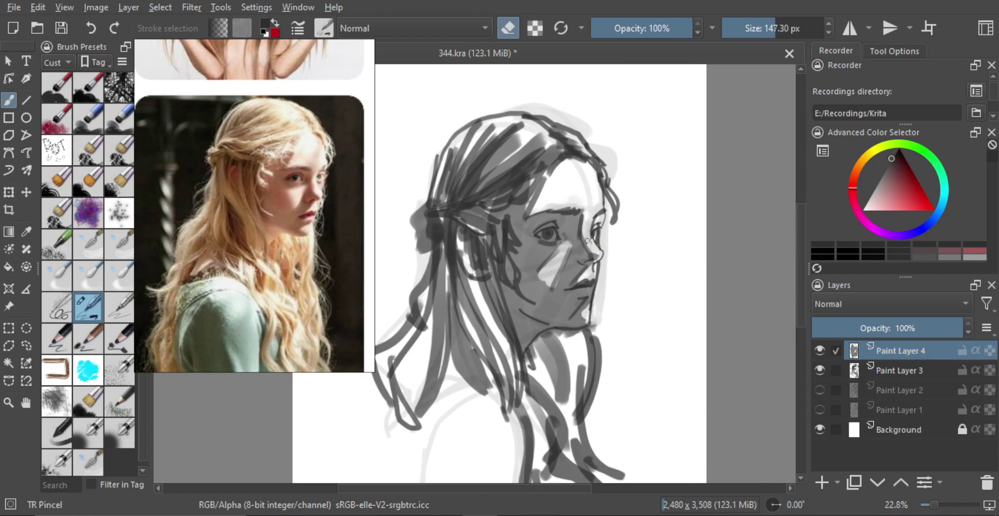
left_click_drag(555, 263, 552, 262)
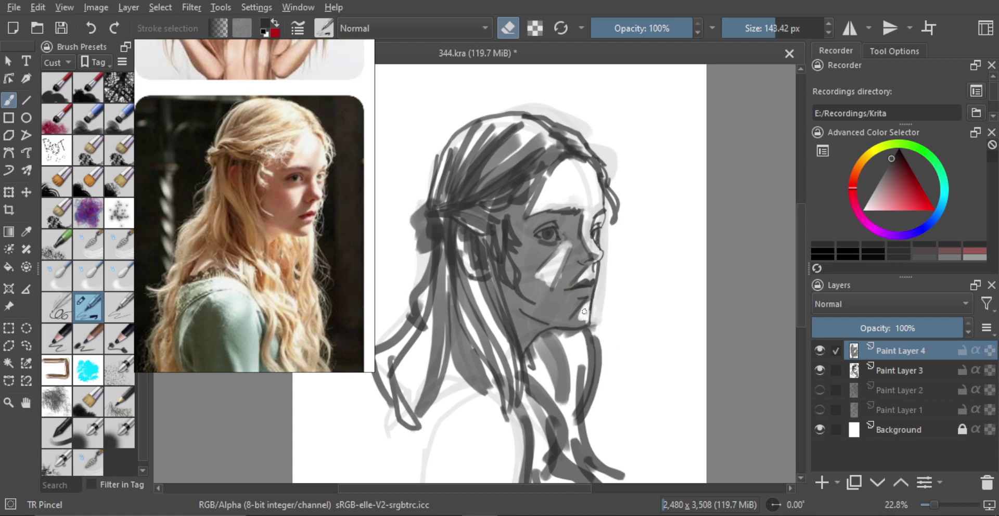
left_click_drag(587, 301, 587, 293)
left_click_drag(591, 293, 590, 288)
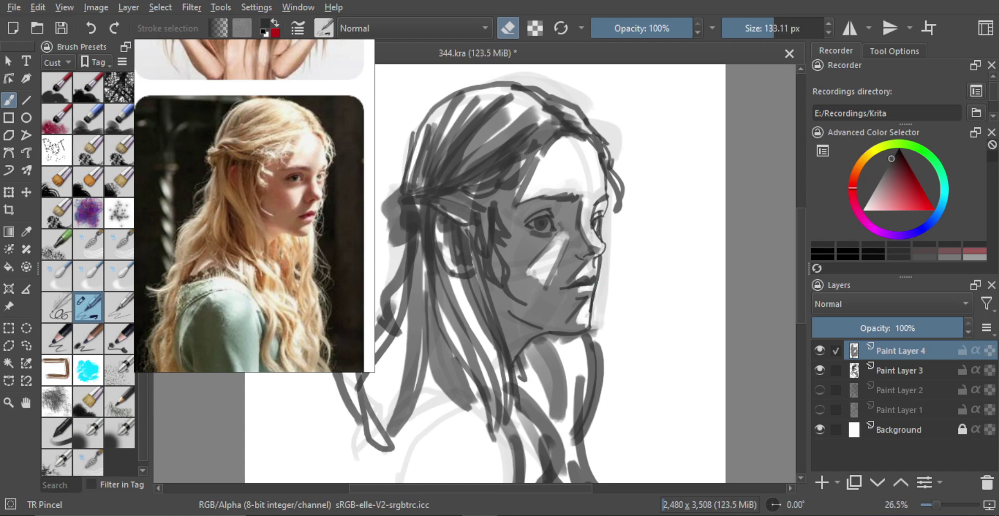
left_click_drag(545, 223, 548, 223)
left_click_drag(607, 233, 512, 341)
Check the portrait in mirrored view and merge the shadow layer down into Paint Layer 3.
key("m")
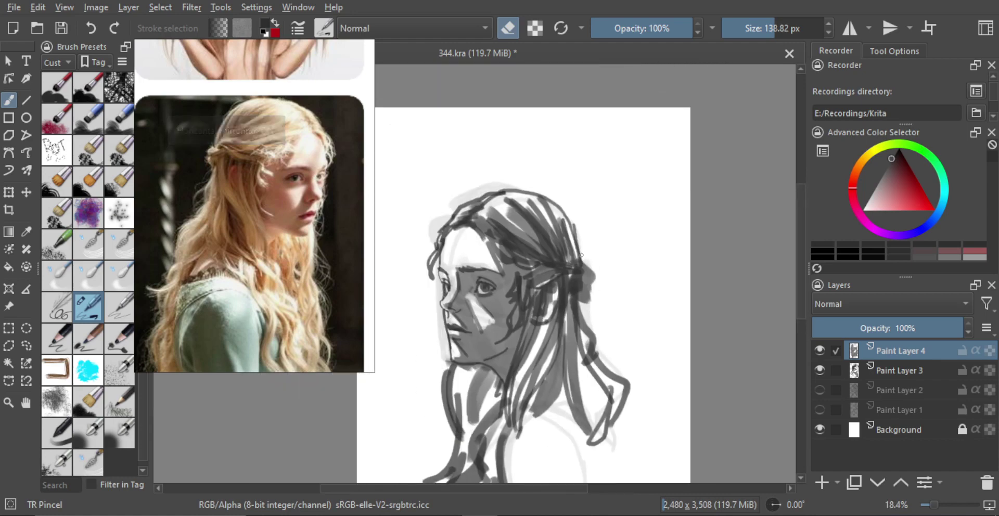
key("m")
left_click_drag(559, 274, 568, 343)
scroll(567, 343, "up", 2)
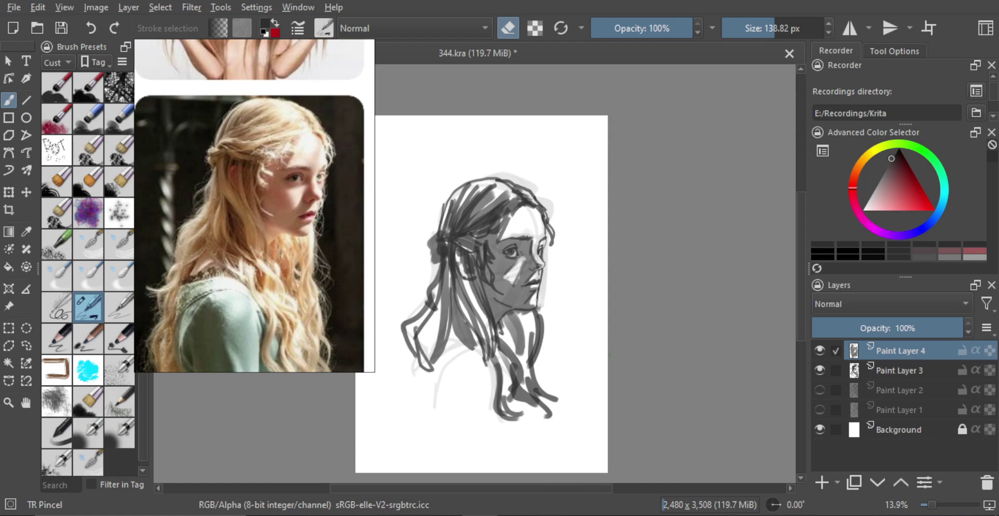
key("shift+Delete")
scroll(584, 233, "up", 2)
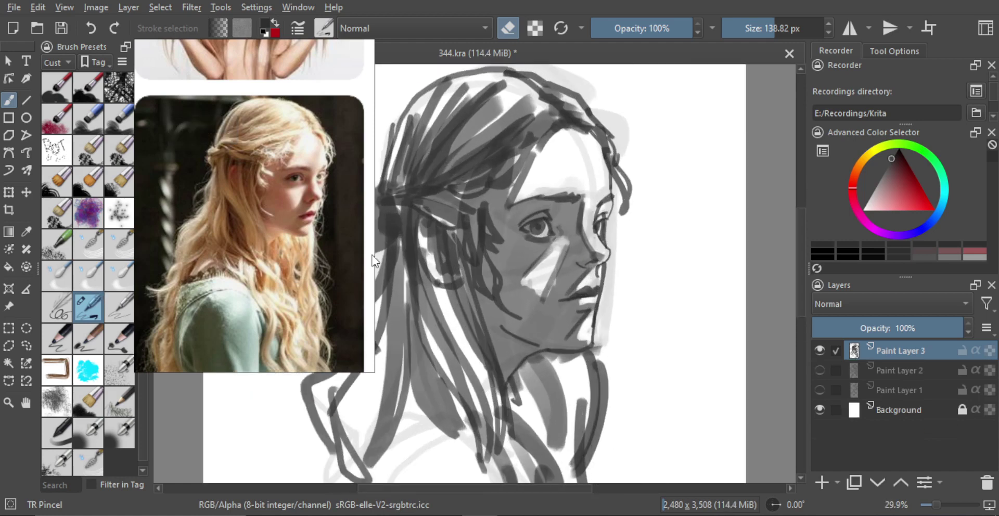
Blend the light and shadow on the cheek, chin and nose with the TR Mixer R brush at about 62 to 177 px.
key("/")
mouse_move(508, 285)
left_mouse_down()
mouse_move(546, 273)
mouse_move(539, 268)
mouse_move(537, 296)
left_mouse_up()
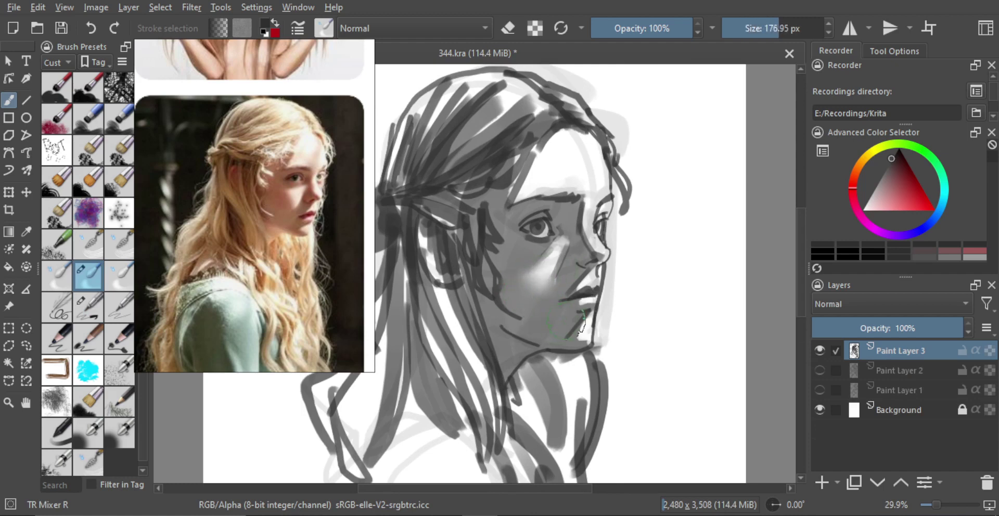
left_click_drag(581, 326, 581, 337)
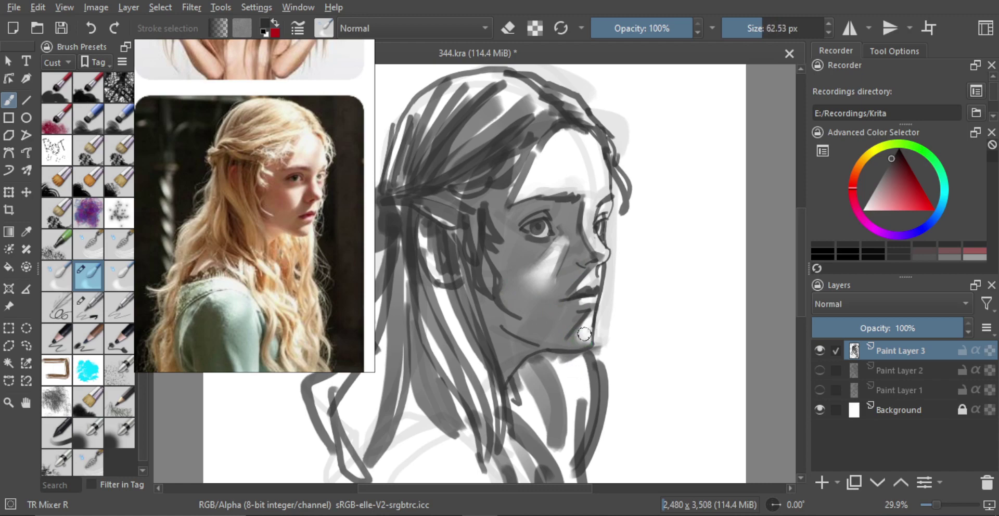
left_click_drag(576, 258, 592, 232)
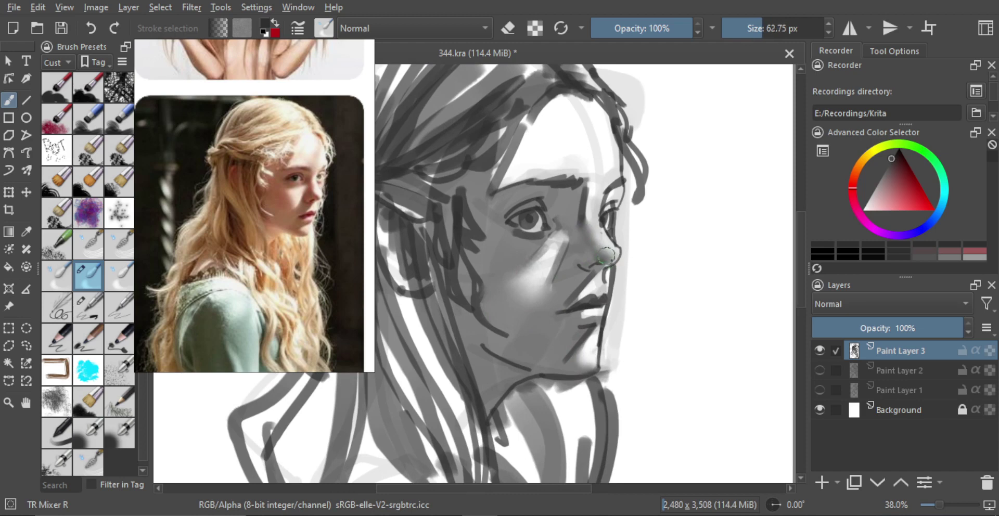
left_click_drag(543, 268, 551, 289)
Check the portrait in mirrored view and continue blending the face shading at about 86 px.
mouse_move(541, 209)
left_mouse_down()
mouse_move(555, 192)
mouse_move(529, 167)
mouse_move(495, 166)
mouse_move(521, 262)
mouse_move(478, 222)
left_mouse_up()
key("m")
key("m")
left_click_drag(478, 222, 556, 212)
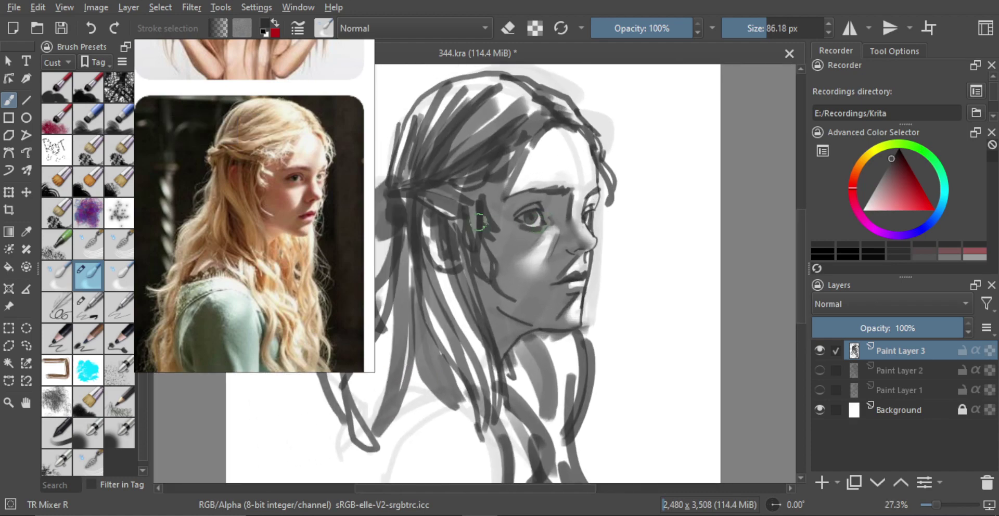
Erase a crisp-edged light patch on the cheek below the eye with the TR Pincel brush at about 101 to 139 px.
left_click(96, 312)
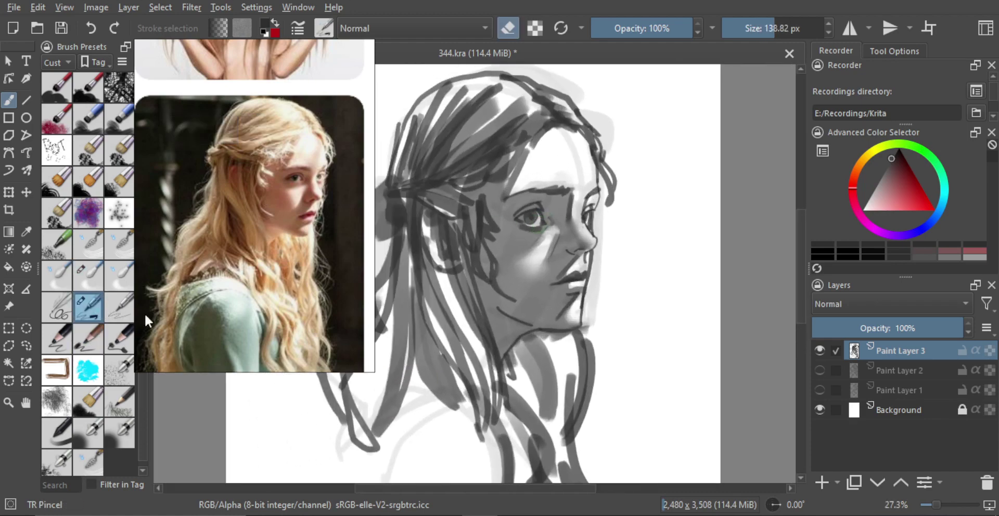
mouse_move(490, 255)
left_mouse_down()
mouse_move(509, 243)
mouse_move(526, 256)
mouse_move(576, 245)
mouse_move(548, 265)
mouse_move(553, 257)
mouse_move(552, 276)
mouse_move(566, 269)
mouse_move(558, 275)
left_mouse_up()
key("e")
key("ctrl+z")
key("e")
key("ctrl+z")
mouse_move(578, 250)
left_mouse_down()
mouse_move(560, 282)
mouse_move(600, 260)
mouse_move(604, 242)
mouse_move(583, 223)
left_mouse_up()
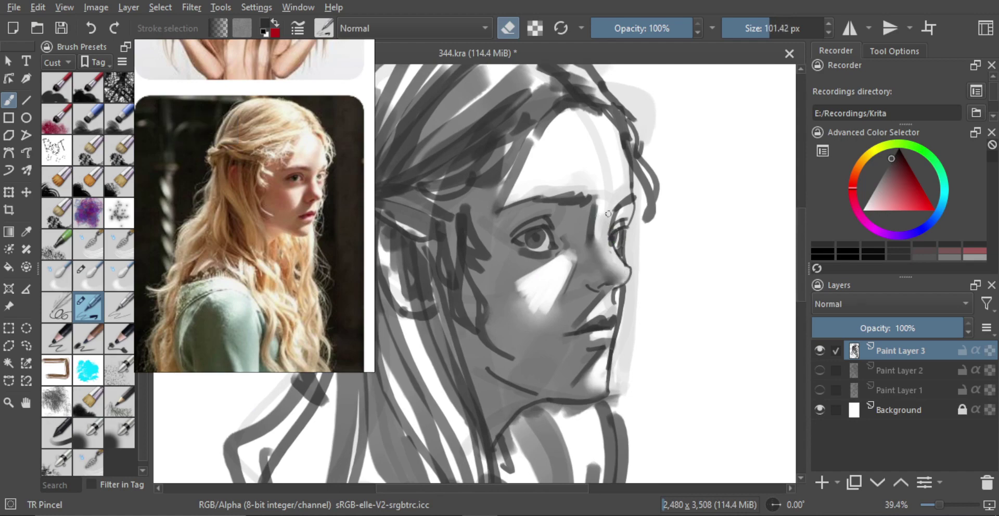
Erase a highlight along the bridge and side of the nose at about 97 to 101 px, redoing the first stroke.
mouse_move(607, 252)
left_mouse_down()
mouse_move(594, 238)
mouse_move(618, 272)
left_mouse_up()
key("ctrl+z")
left_click_drag(603, 233, 621, 276)
scroll(619, 271, "up", 2)
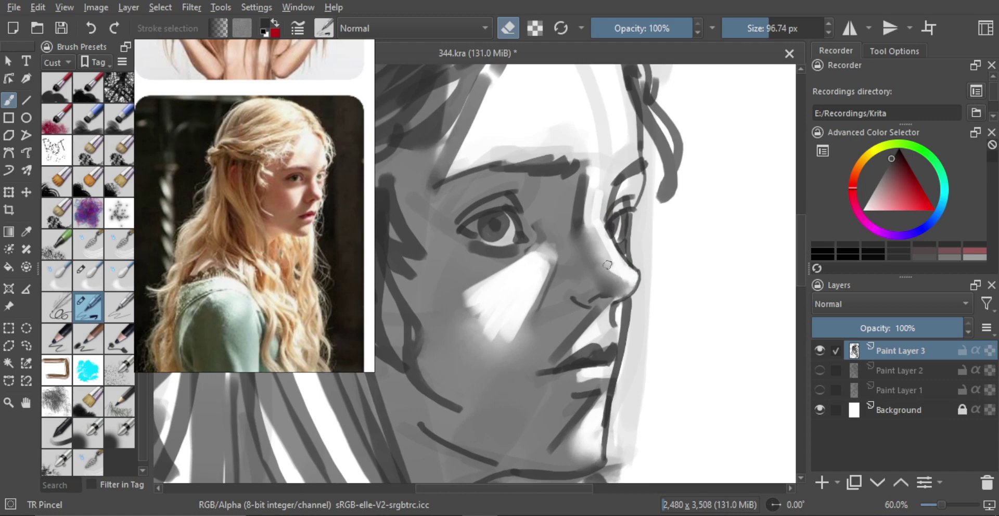
Erase highlights above the upper lip and on the chin at about 65 to 75 px, checking the portrait in mirrored view.
key("bracketleft")
key("bracketleft")
key("bracketleft")
mouse_move(610, 338)
left_mouse_down()
mouse_move(633, 292)
mouse_move(632, 333)
left_mouse_up()
mouse_move(607, 375)
left_mouse_down()
mouse_move(618, 360)
mouse_move(610, 326)
mouse_move(616, 439)
left_mouse_up()
key("m")
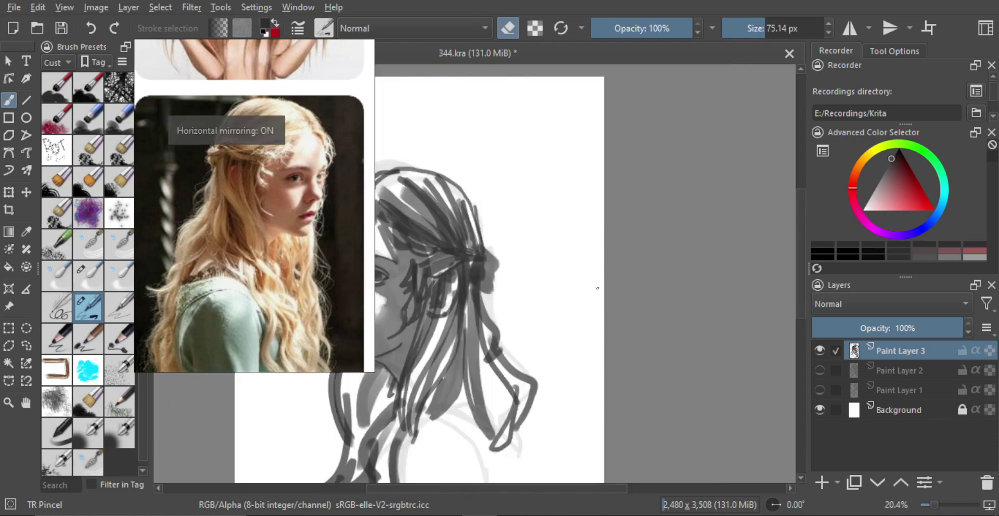
left_click_drag(540, 307, 645, 338)
scroll(530, 307, "up", 5)
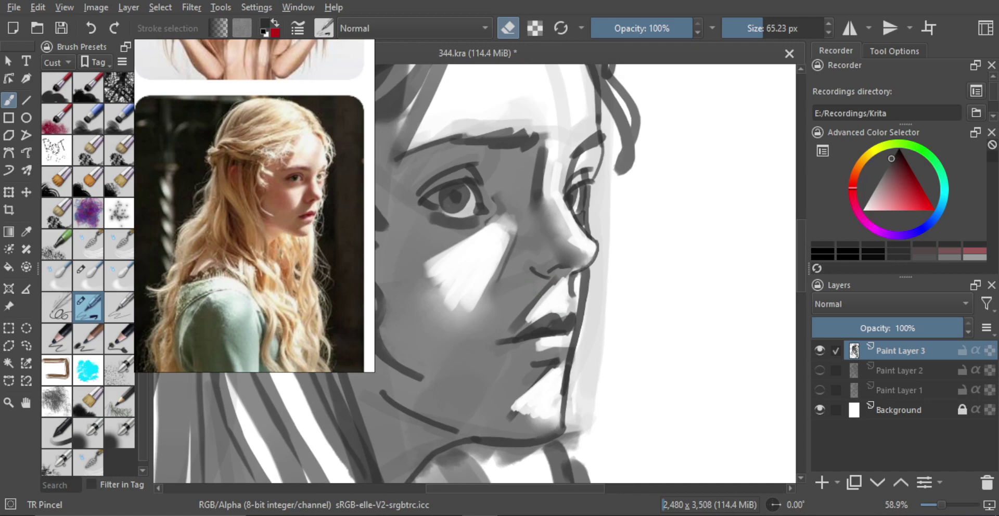
Sample the grey skin tone and the dark lip tone from the portrait and repaint the mouth and nostril edges.
key("e")
left_click(511, 300, "ctrl")
left_click_drag(515, 354, 527, 351)
left_click_drag(533, 299, 546, 293)
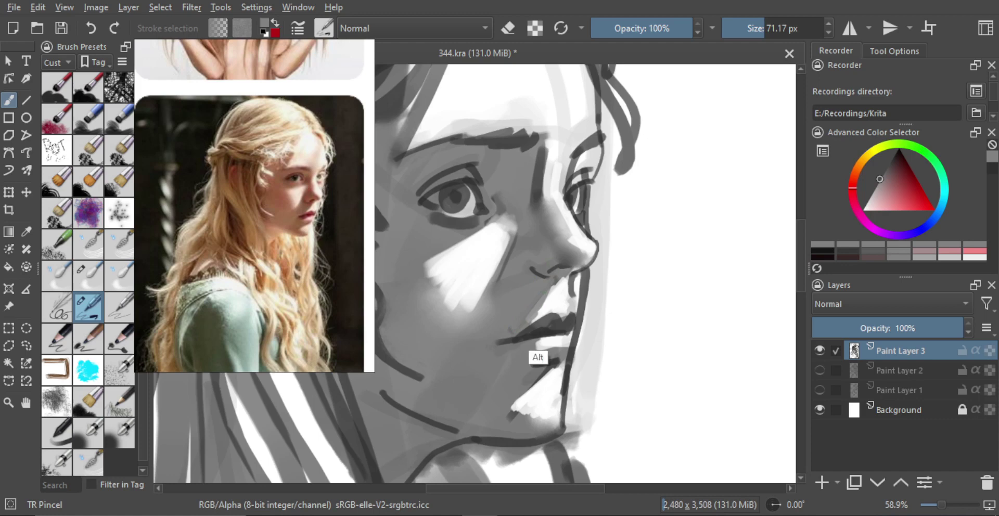
left_click(536, 330, "ctrl")
mouse_move(538, 293)
left_mouse_down()
mouse_move(549, 285)
mouse_move(549, 321)
mouse_move(552, 292)
left_mouse_up()
left_click_drag(576, 280, 566, 284)
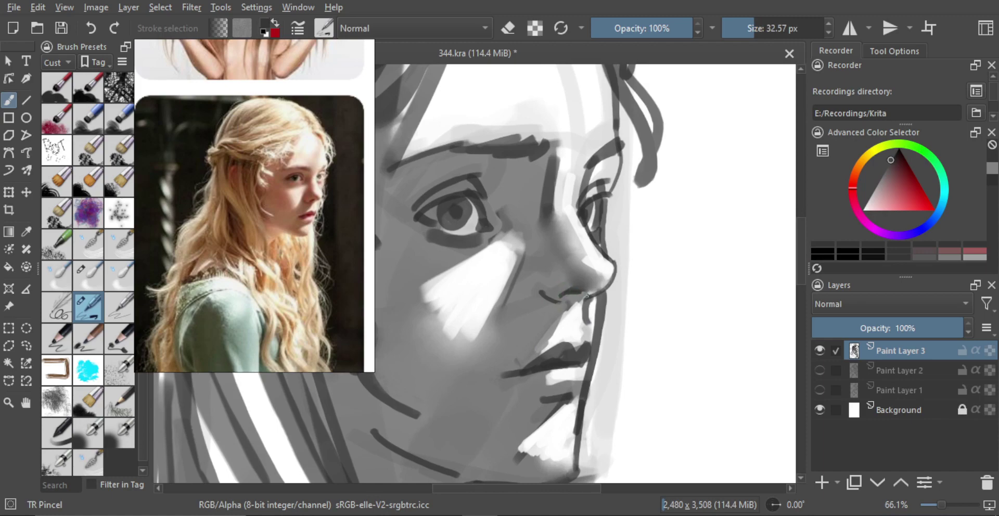
Darken the contour below the nose and the outlines around the eyes with a brush of about 33 to 41 px.
key("bracketright")
left_click_drag(609, 279, 607, 302)
scroll(607, 302, "up", 3)
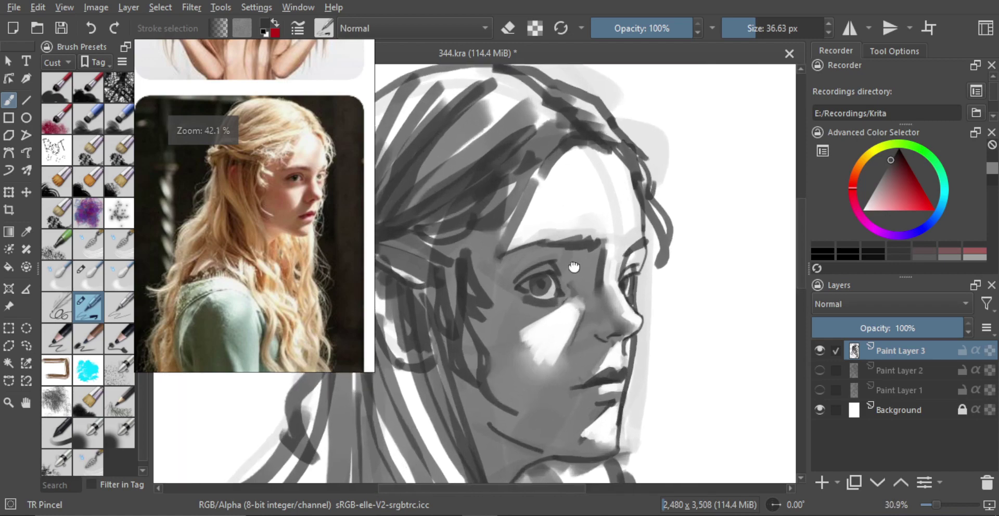
key("bracketright")
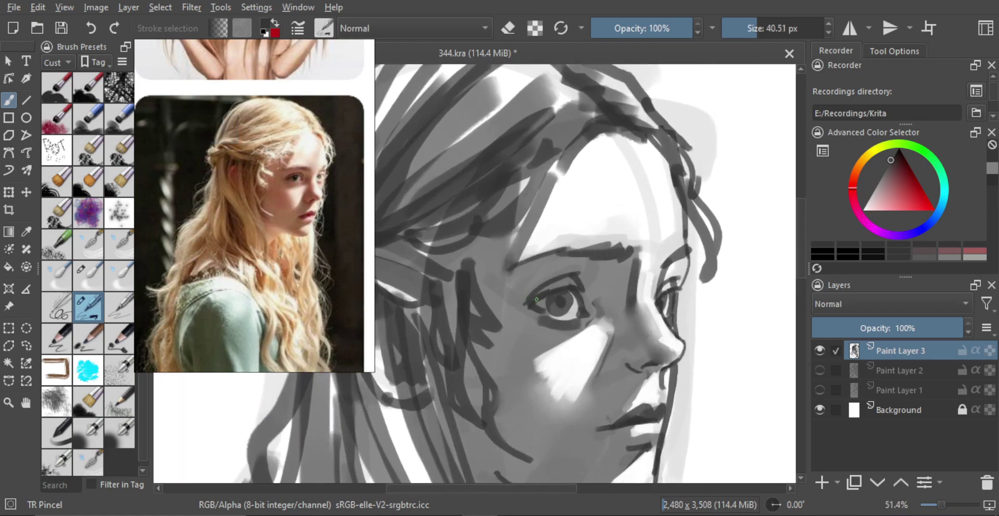
key("bracketright")
key("bracketright")
key("bracketleft")
Erase small highlights in both eyes with an eraser size of about 31 to 37 px.
key("e")
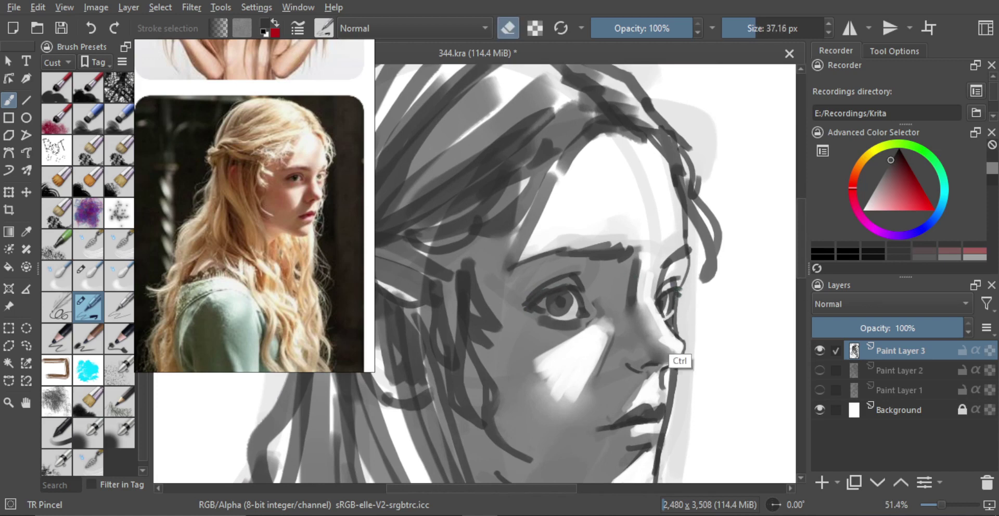
key("bracketleft")
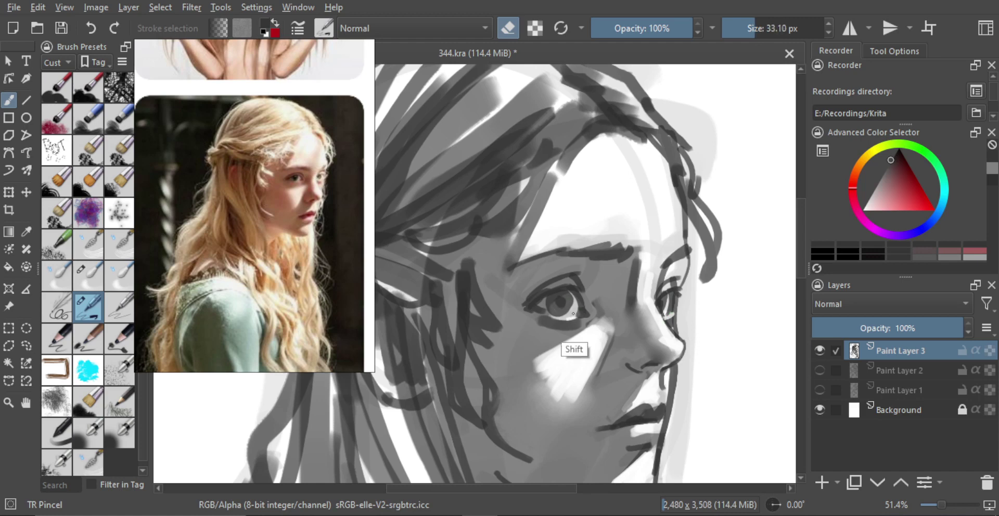
key("bracketright")
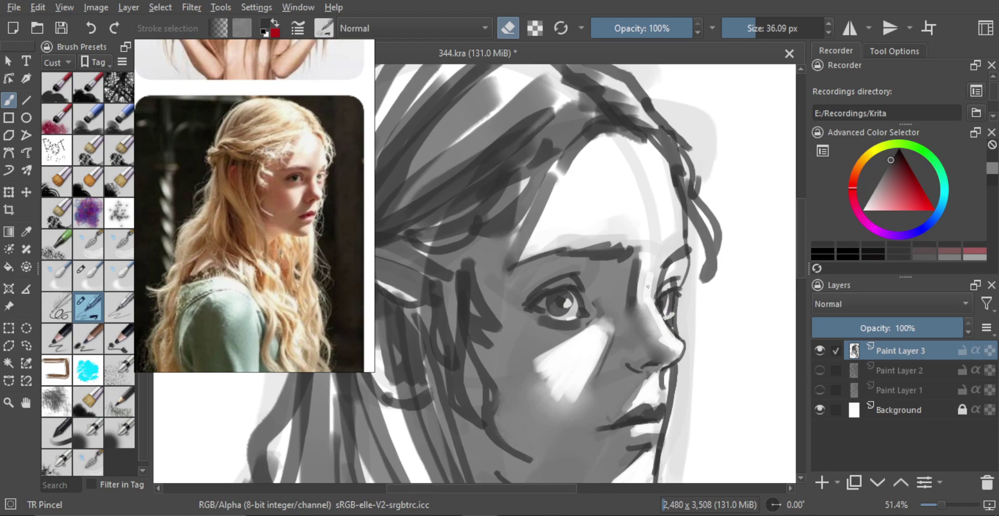
key("bracketleft")
mouse_move(665, 305)
left_mouse_down()
mouse_move(666, 339)
mouse_move(660, 311)
left_mouse_up()
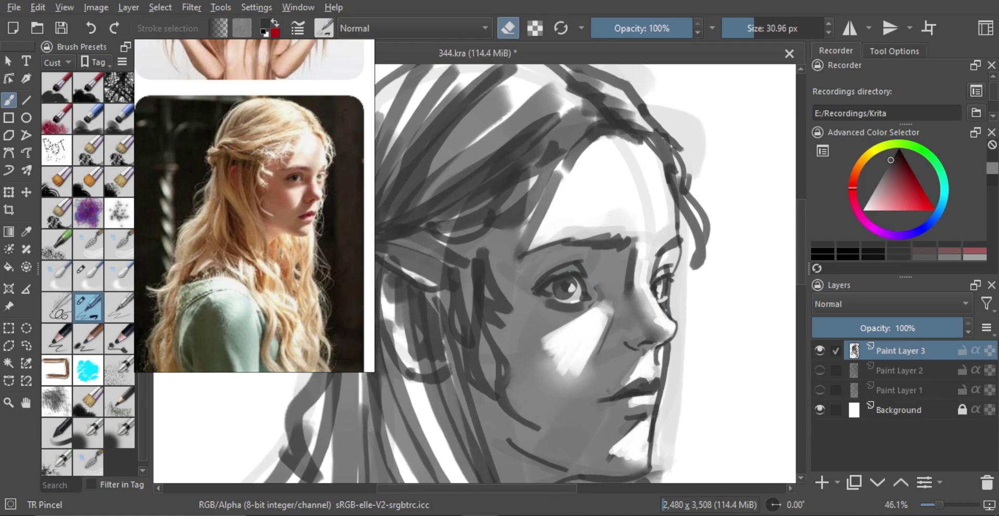
Try erasing extra highlights between the eye, nose and cheek at up to about 147 px, and undo the strokes.
key("bracketright")
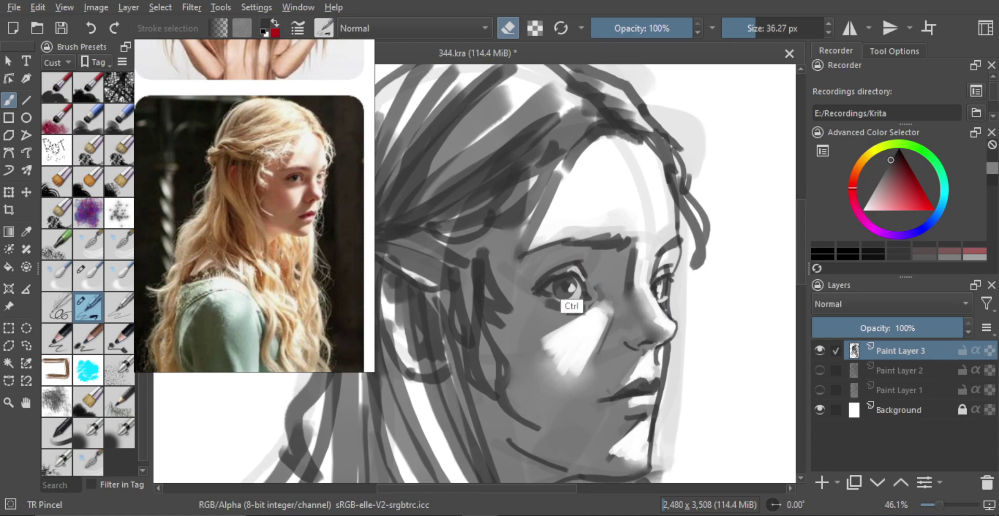
mouse_move(598, 307)
left_mouse_down()
mouse_move(613, 242)
mouse_move(587, 287)
mouse_move(601, 286)
left_mouse_up()
scroll(596, 277, "up", 1)
key("ctrl+z")
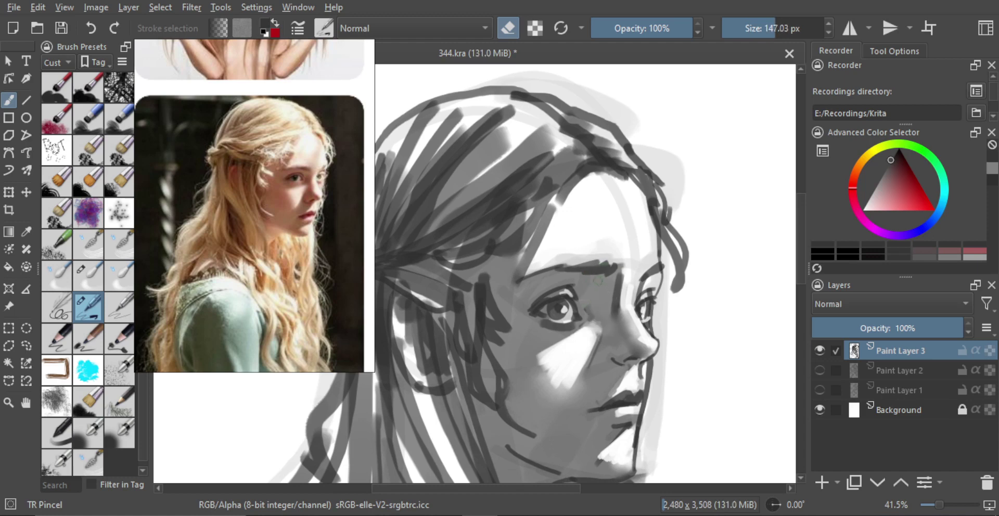
left_click_drag(579, 327, 595, 333)
left_click_drag(584, 284, 609, 386)
key("ctrl+z")
key("ctrl+z")
Check the portrait in mirrored view and erase the cheek highlight into a more solid shape at about 160 px.
key("m")
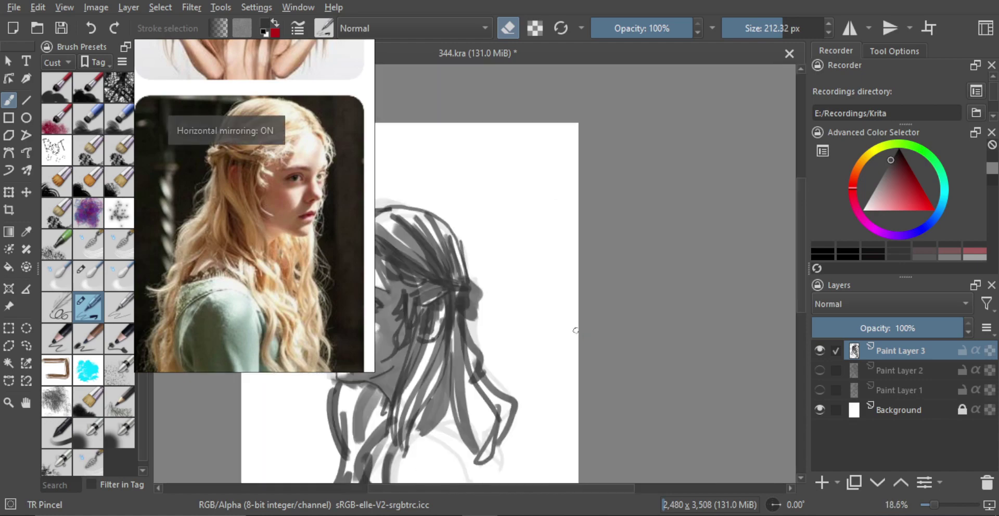
left_click_drag(513, 289, 614, 295)
key("m")
left_click_drag(560, 316, 564, 370)
left_click_drag(547, 328, 581, 259)
left_click_drag(556, 306, 526, 311)
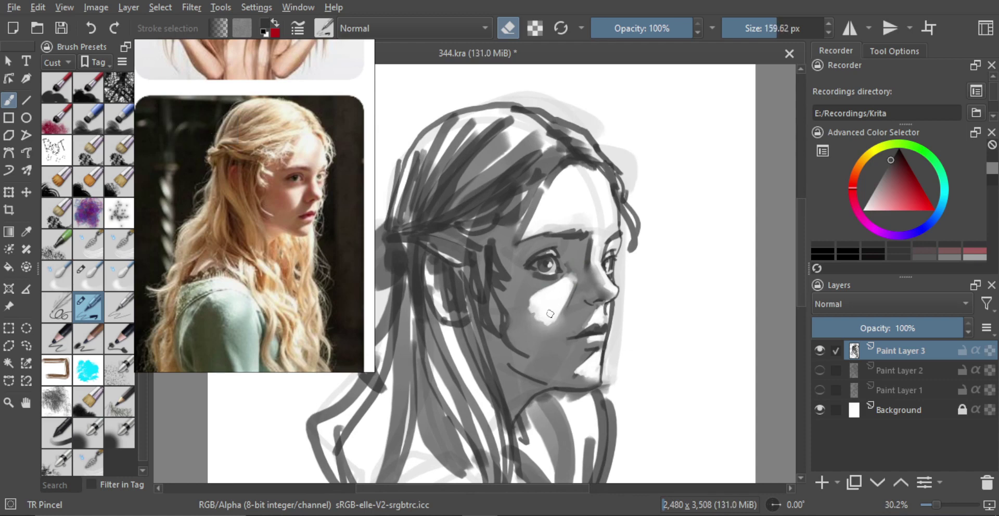
Erase highlights above the upper lip and on the lower lip, reducing the eraser to about 89 px.
key("bracketleft")
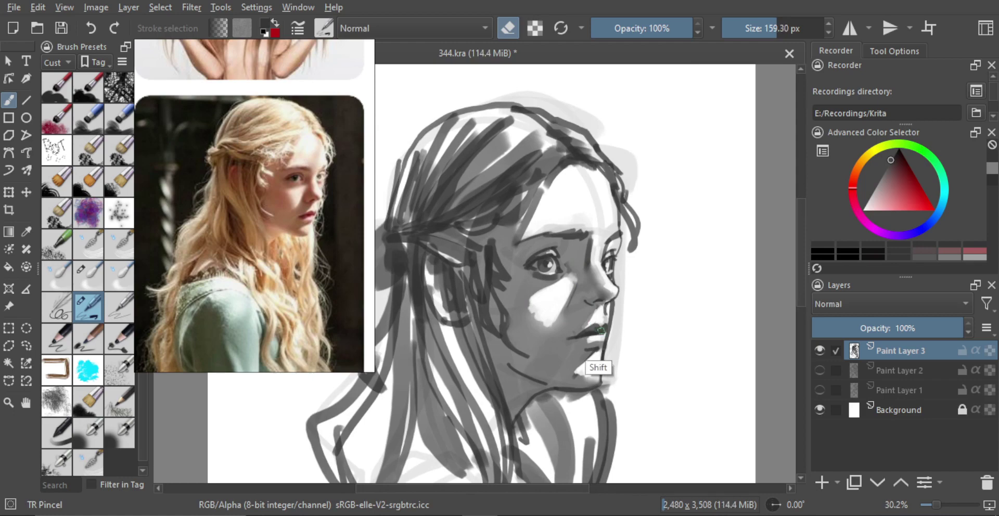
key("bracketleft")
scroll(599, 328, "up", 2)
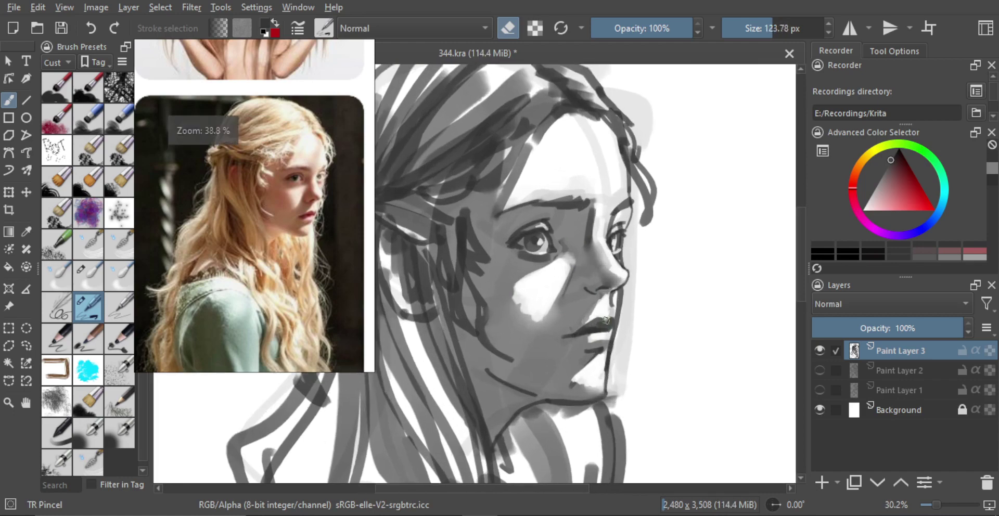
key("bracketleft")
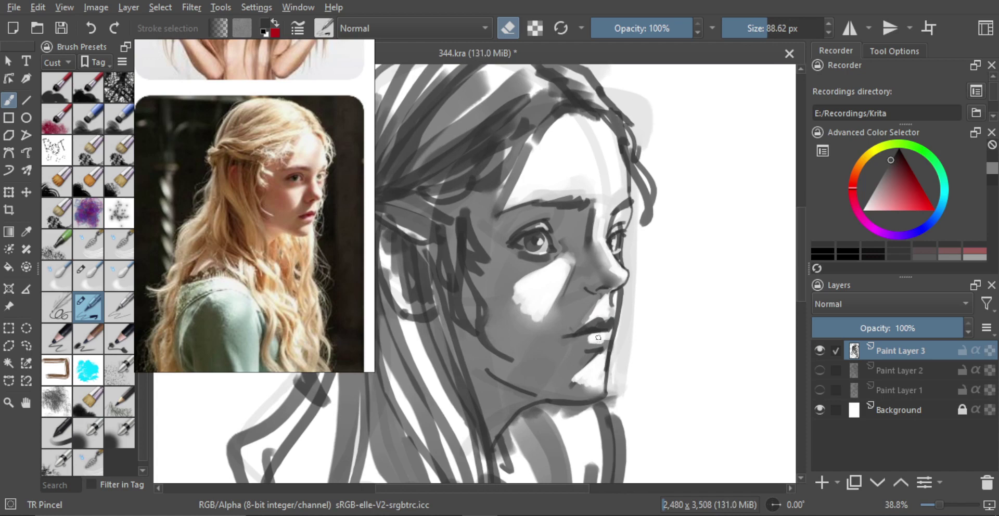
Repaint the lower lip edge at about 70 px and darken the underside of the nose at about 97 to 109 px.
key("e")
key("bracketleft")
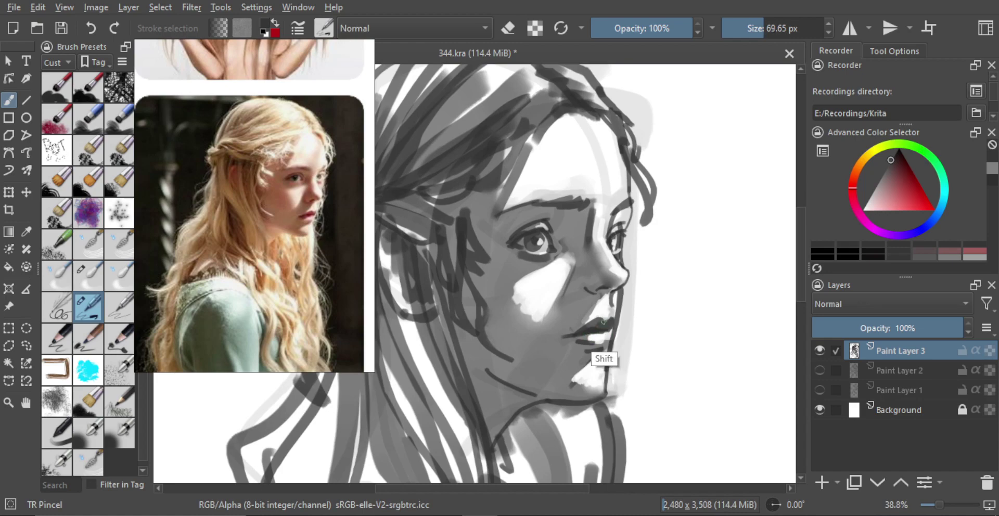
left_click_drag(609, 309, 624, 257)
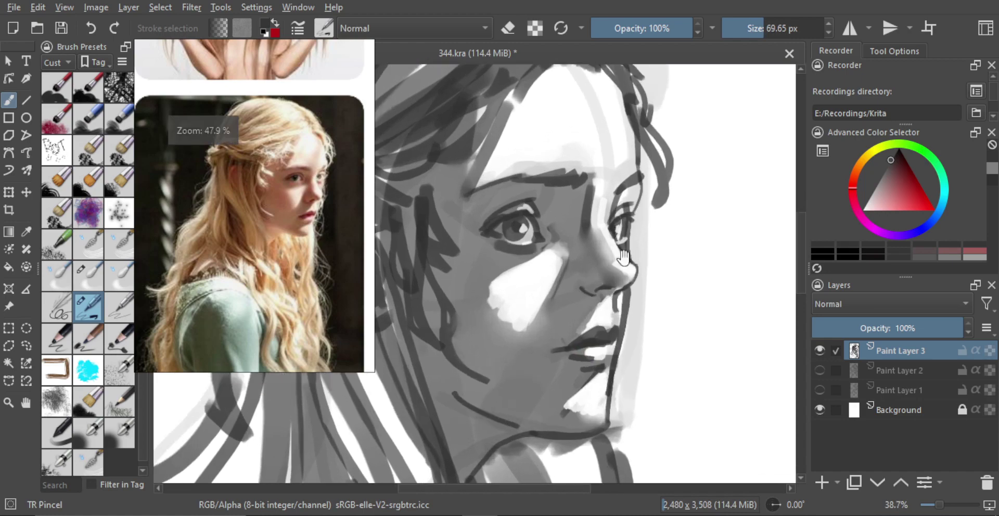
key("bracketright")
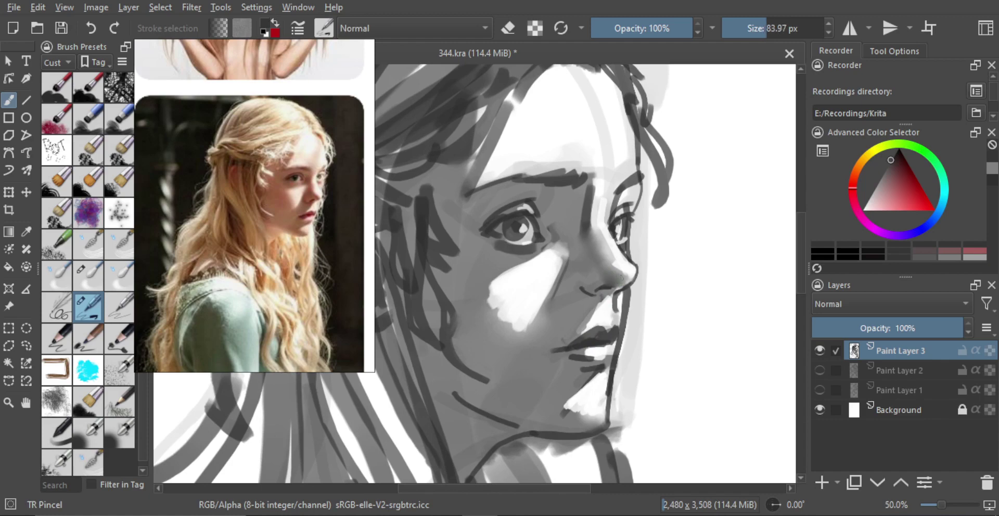
key("bracketright")
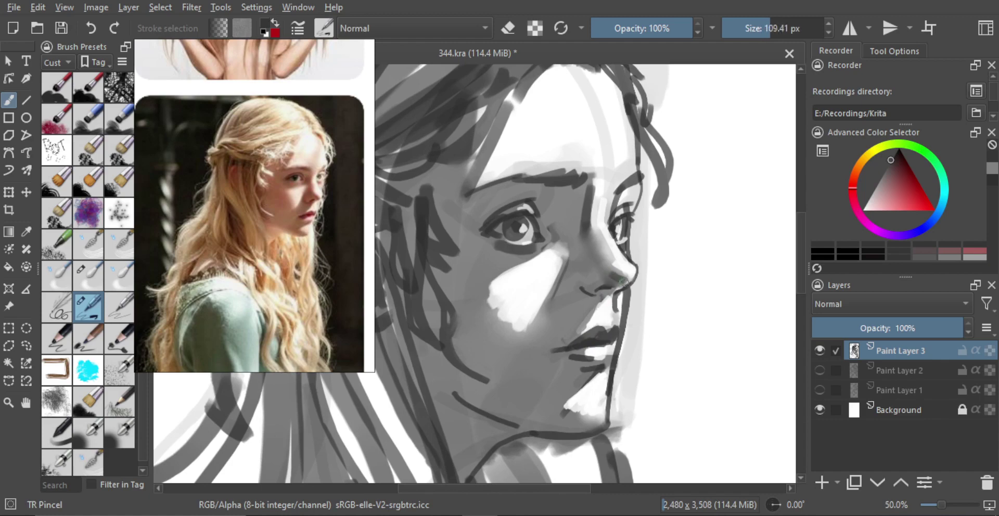
key("bracketleft")
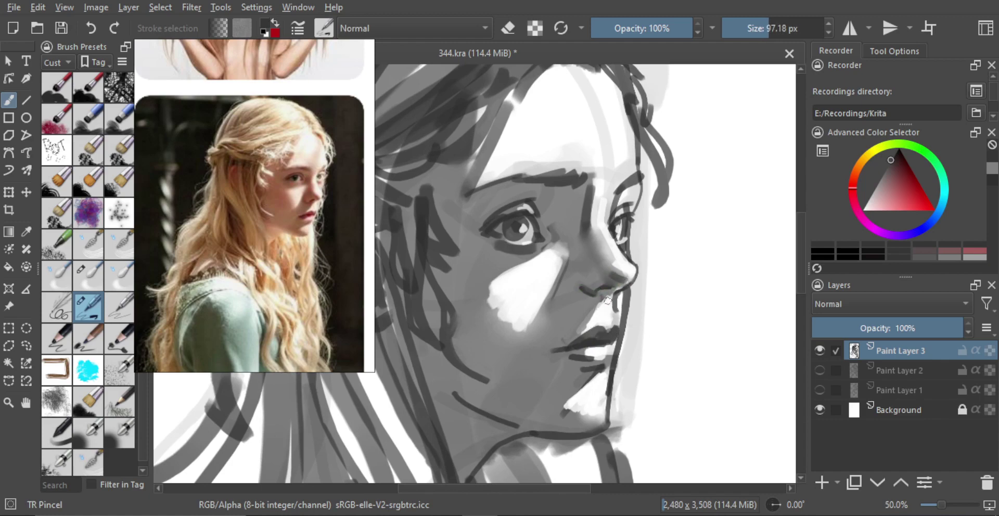
Blend the edges of the cheek highlight and the lower-face shading with the TR Mixer R brush at about 86 px.
scroll(607, 301, "down", 4)
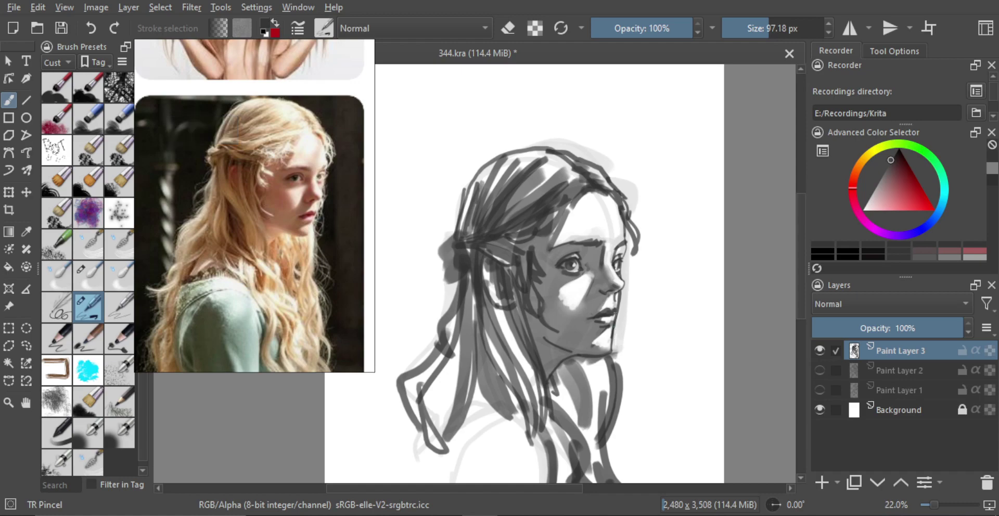
scroll(634, 342, "down", 2)
scroll(616, 333, "up", 5)
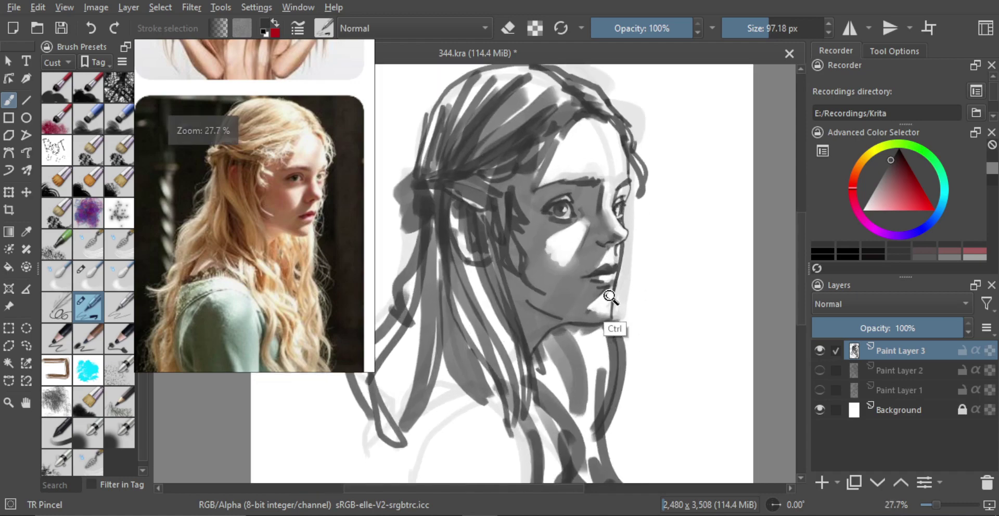
left_click(95, 279)
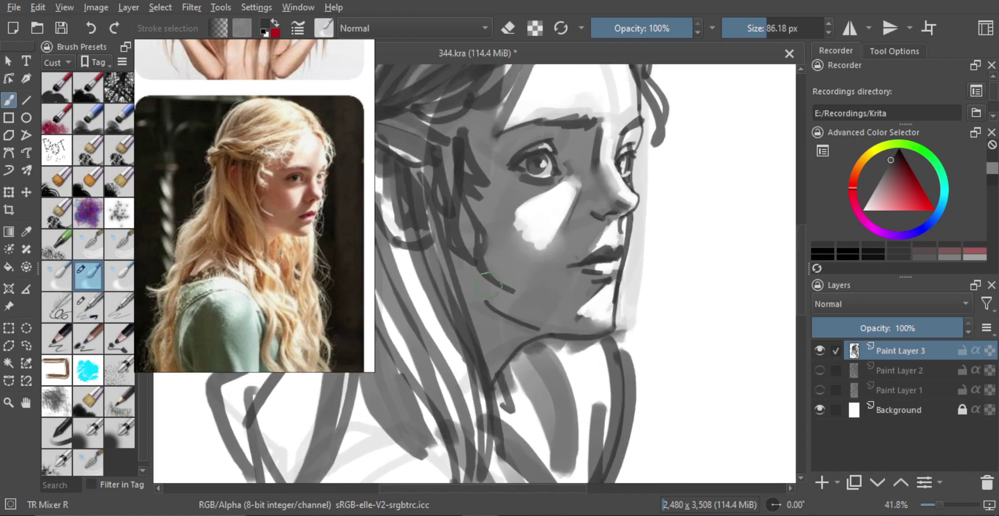
left_click_drag(597, 315, 594, 318)
mouse_move(528, 227)
left_mouse_down()
mouse_move(562, 305)
mouse_move(572, 293)
mouse_move(576, 301)
mouse_move(558, 261)
mouse_move(536, 265)
mouse_move(562, 306)
mouse_move(576, 307)
mouse_move(552, 302)
mouse_move(591, 314)
mouse_move(569, 315)
mouse_move(591, 325)
mouse_move(581, 324)
left_mouse_up()
Try soft shading strokes on the lower face with the TR Skin SB brush, undo them and check the portrait in mirrored view.
left_click(88, 432)
key("ctrl+z")
mouse_move(582, 323)
left_mouse_down()
mouse_move(596, 327)
mouse_move(594, 359)
left_mouse_up()
key("ctrl+z")
key("ctrl+z")
key("m")
left_click_drag(547, 326, 596, 334)
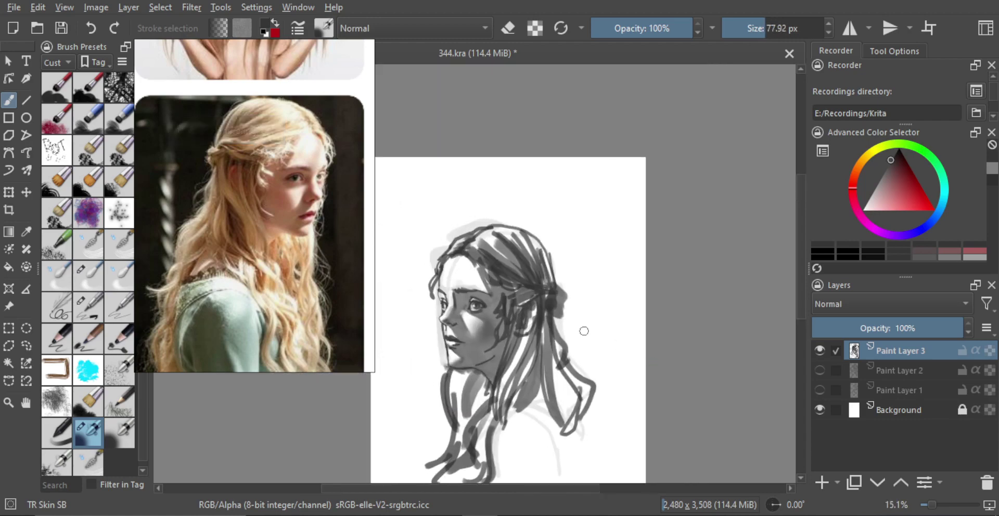
key("m")
Undo a trial stroke on the cheek and softly shade the nose with the TR Skin SB brush at about 47 px.
scroll(541, 314, "up", 4)
mouse_move(492, 333)
left_mouse_down()
mouse_move(497, 353)
mouse_move(479, 347)
mouse_move(505, 359)
left_mouse_up()
key("ctrl+z")
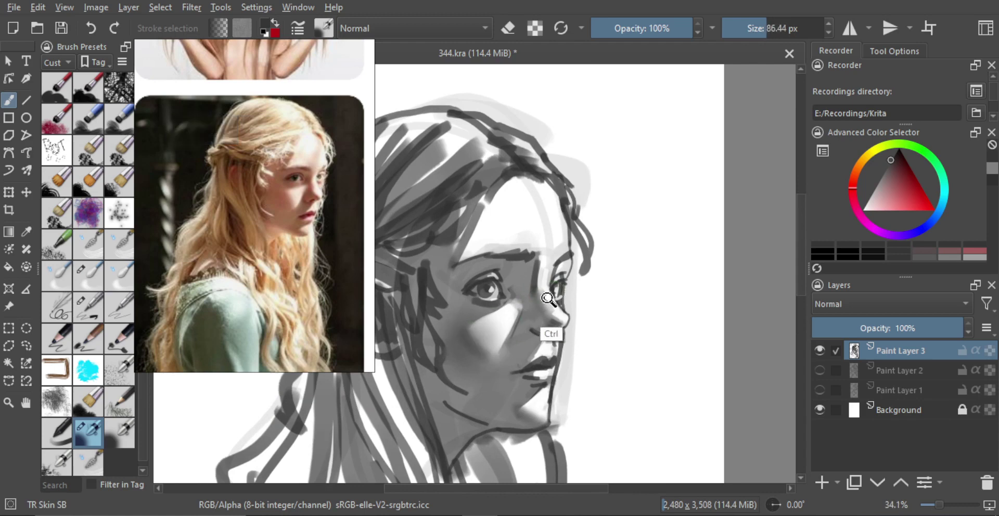
scroll(546, 305, "up", 1)
mouse_move(559, 309)
left_mouse_down()
mouse_move(545, 310)
mouse_move(561, 321)
left_mouse_up()
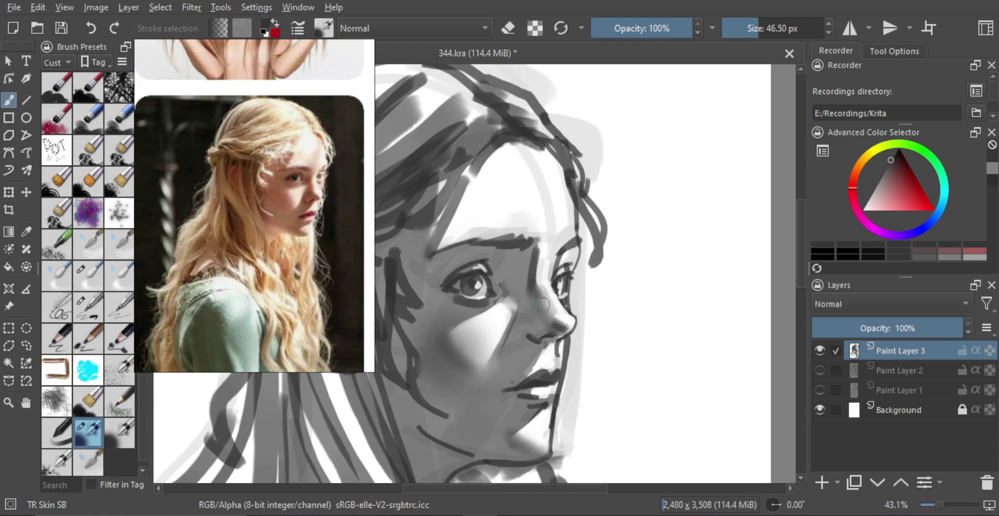
Erase fine highlights along the nose and mouth with the TR Skin SB brush, reducing its size to about 23 px.
key("e")
left_click_drag(547, 285, 587, 388)
left_click_drag(583, 328, 617, 287)
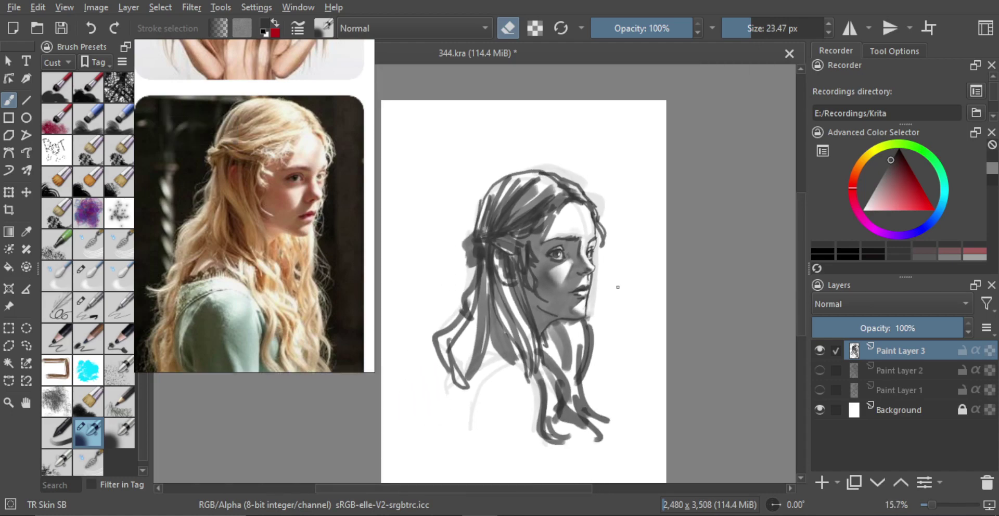
Hide the portrait sketch on Paint Layer 3 and add a new empty paint layer above it.
left_click_drag(599, 255, 606, 317)
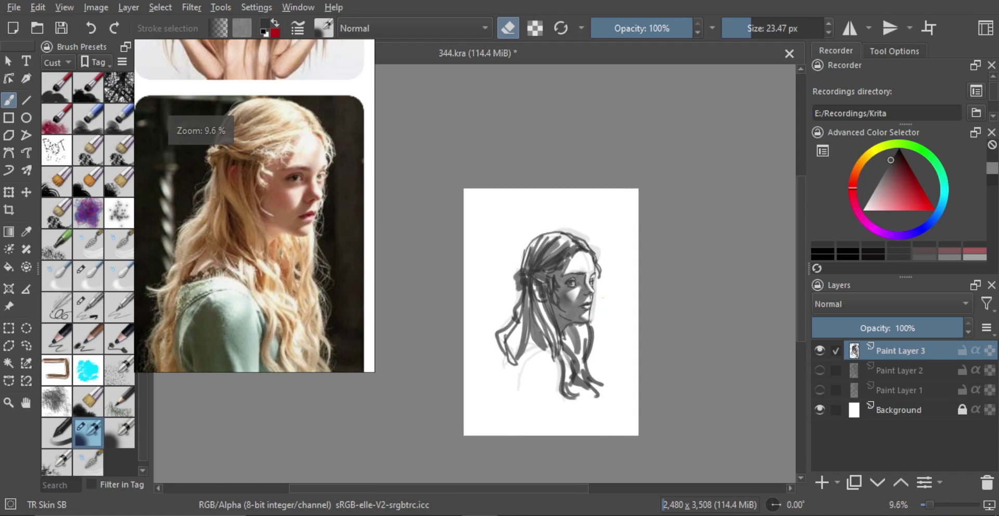
left_click(819, 350)
left_click(818, 369)
left_click(818, 369)
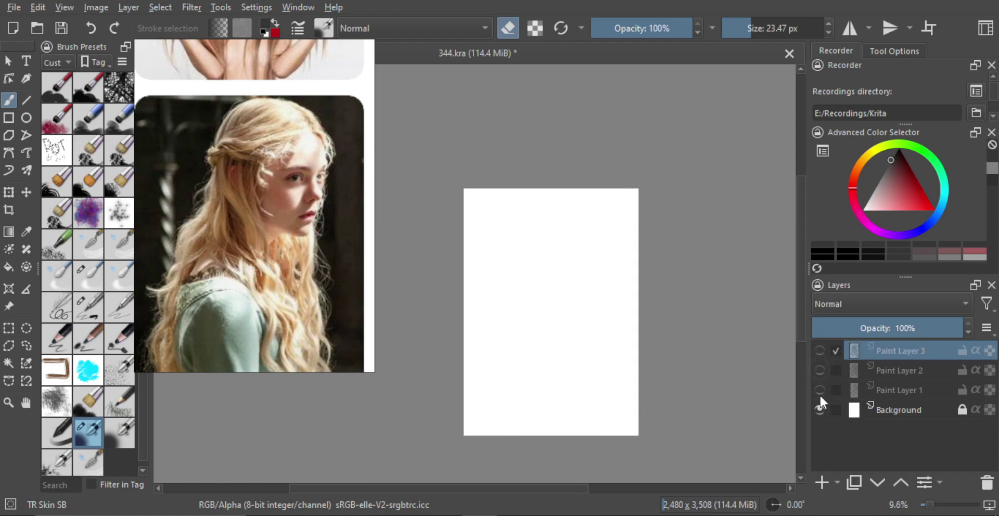
left_click(821, 483)
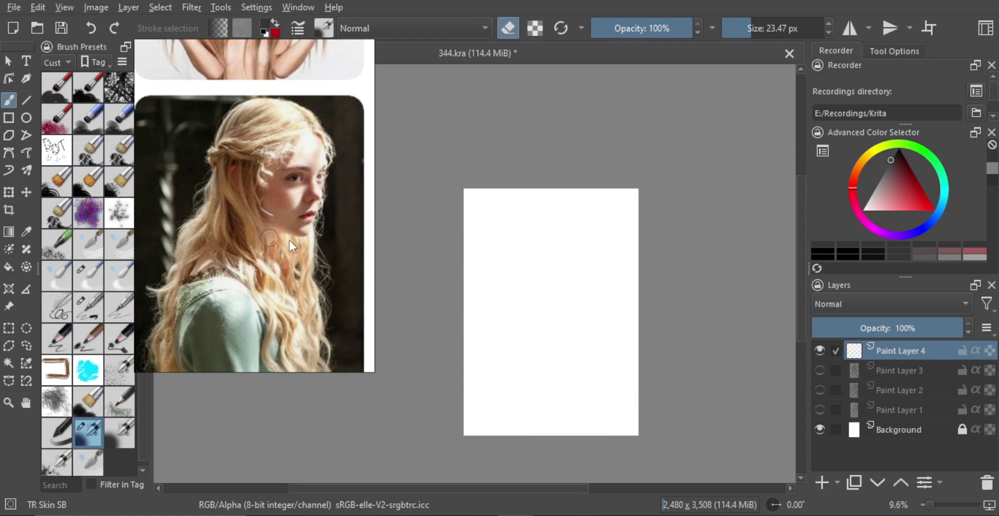
Move the reference board from the blonde portrait to the fantasy character collections, and select the TR Pincel brush preset.
scroll(289, 240, "down", 10)
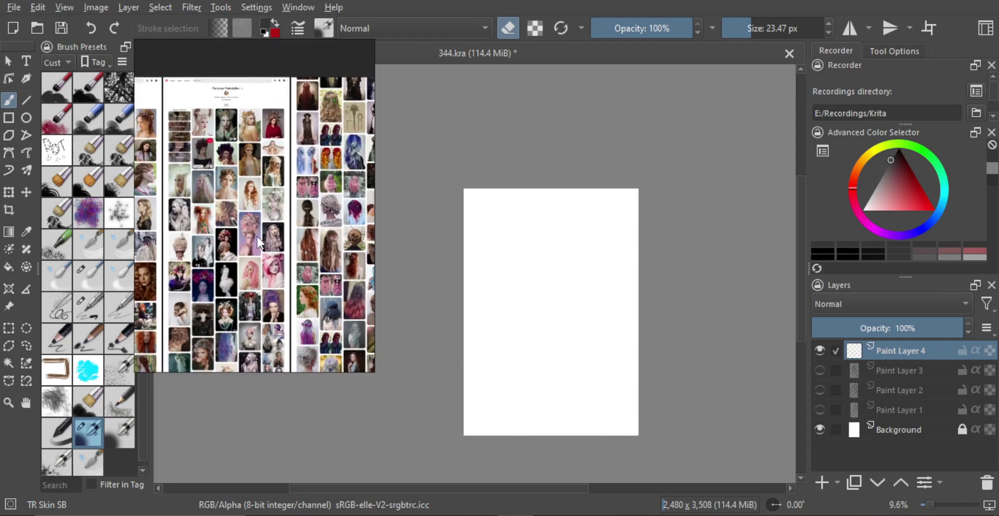
left_click_drag(223, 232, 299, 230)
scroll(280, 217, "down", 4)
left_click_drag(209, 230, 308, 229)
left_click_drag(170, 222, 275, 196)
scroll(248, 220, "up", 2)
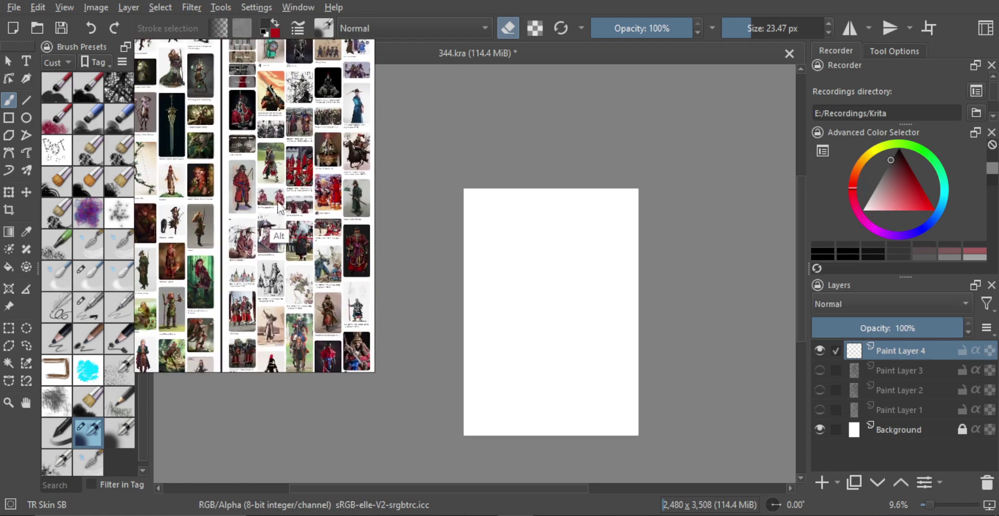
left_click(98, 308)
scroll(255, 218, "down", 2)
scroll(254, 218, "up", 2)
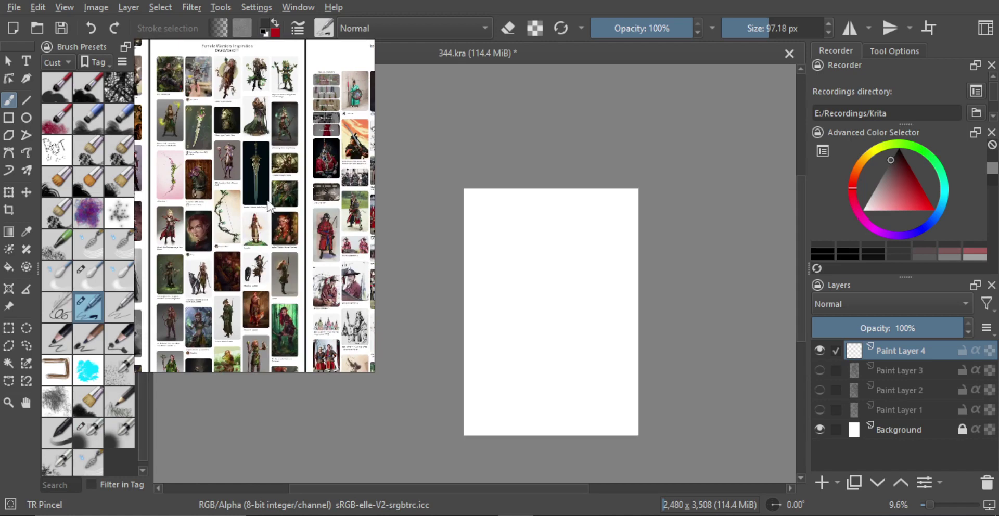
Browse the female warrior and archer references for a suitable full-body standing pose.
scroll(246, 178, "down", 2)
scroll(224, 185, "up", 3)
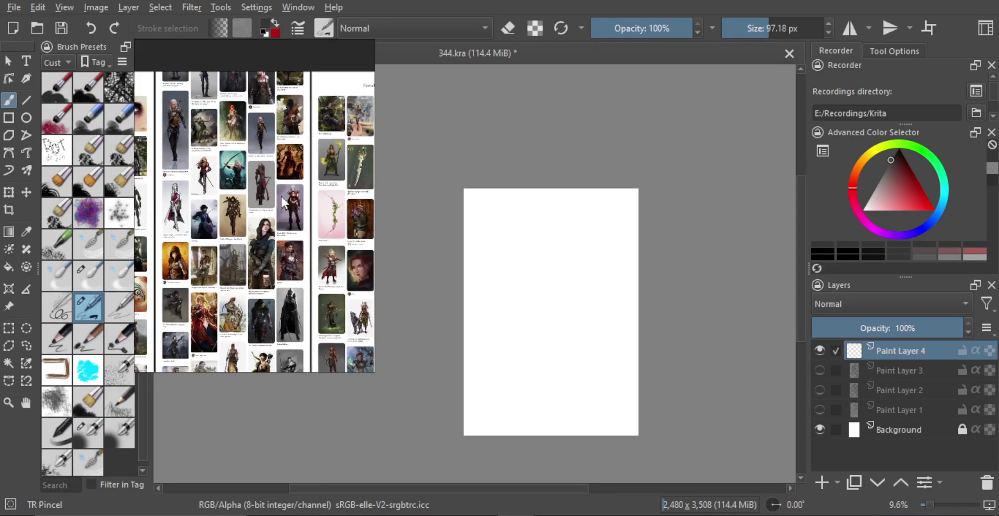
scroll(229, 172, "up", 2)
scroll(244, 184, "down", 3)
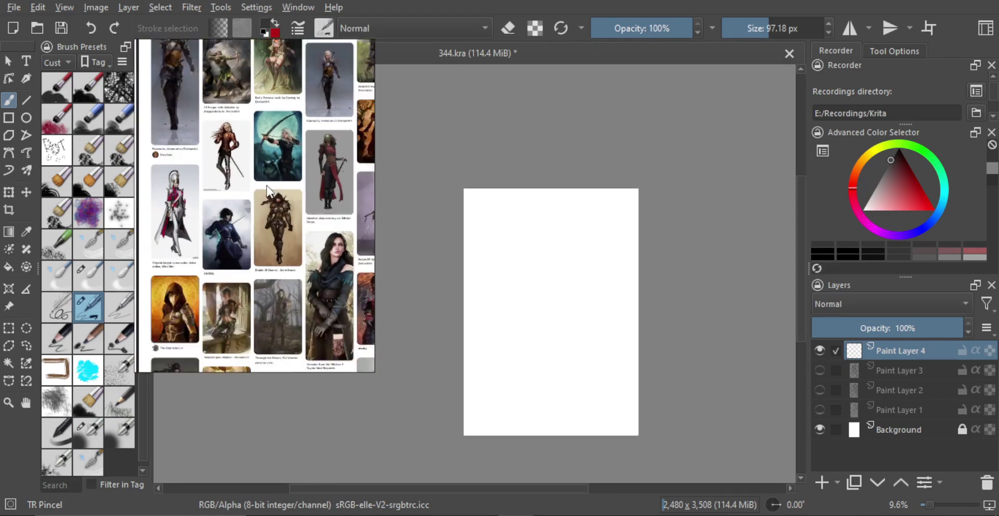
scroll(318, 123, "up", 3)
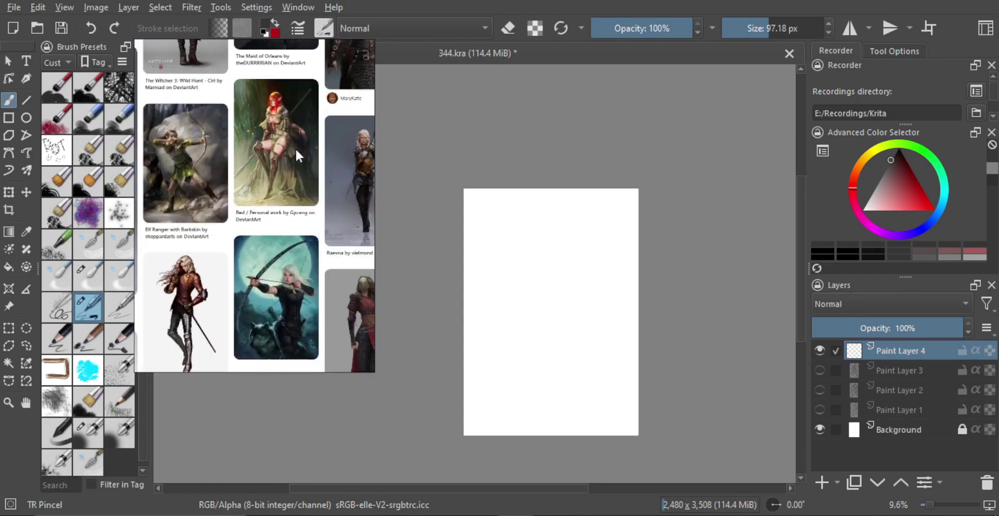
scroll(297, 145, "up", 2)
scroll(267, 224, "up", 3)
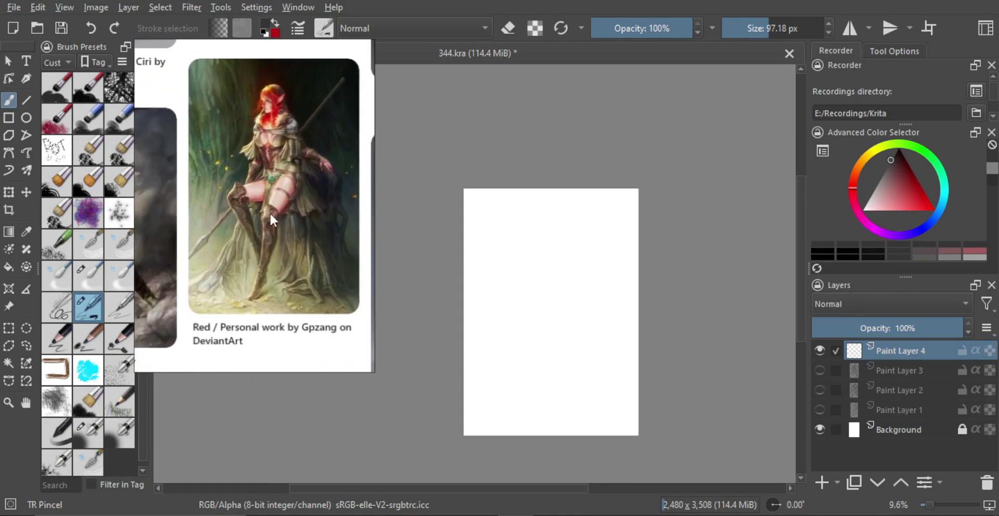
scroll(269, 218, "down", 4)
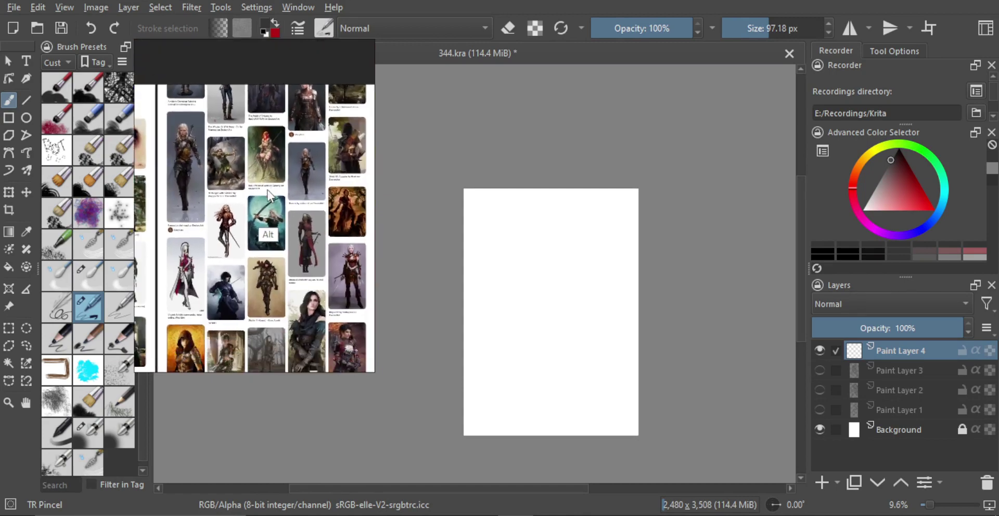
left_click_drag(267, 190, 263, 50)
left_click_drag(298, 258, 298, 176)
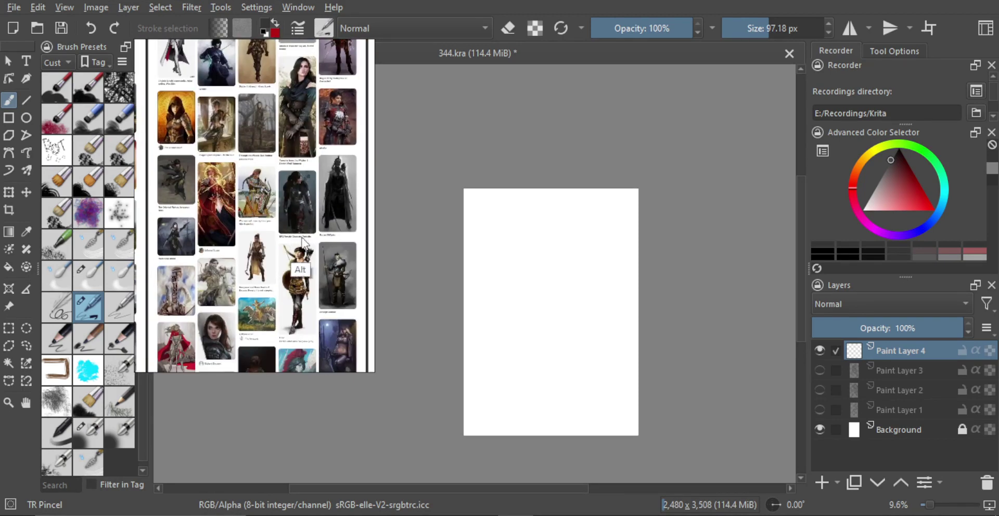
scroll(302, 239, "down", 2)
scroll(289, 201, "down", 1)
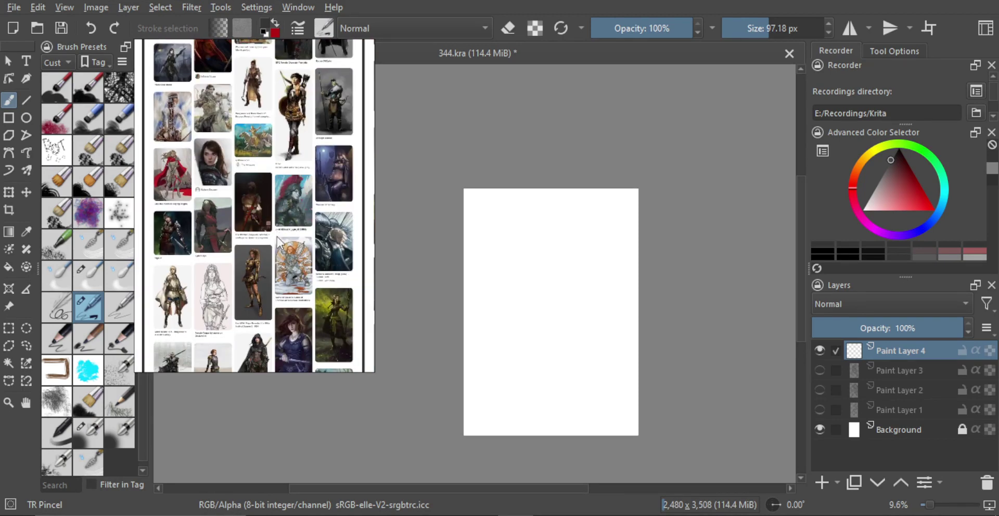
scroll(273, 237, "up", 4)
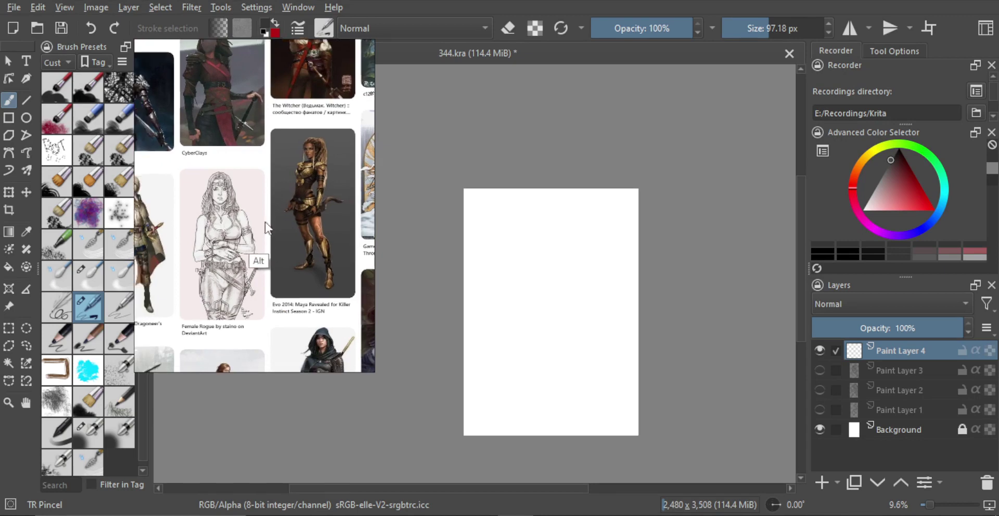
Frame the full-body dragoneer illustration with the white cape in the reference window as the pose reference.
left_click_drag(266, 227, 299, 134)
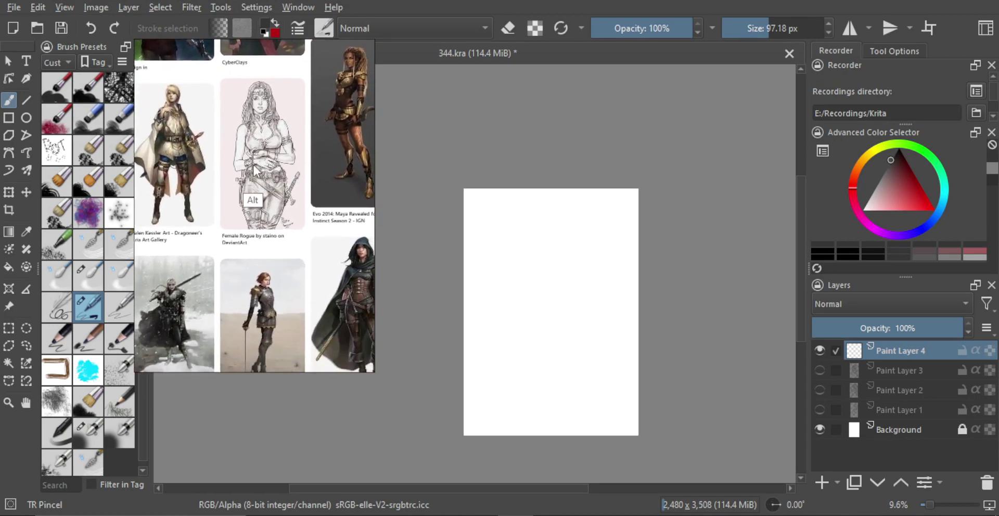
left_click_drag(254, 166, 300, 216)
scroll(219, 189, "up", 8)
left_click_drag(274, 167, 288, 153)
scroll(291, 195, "down", 1)
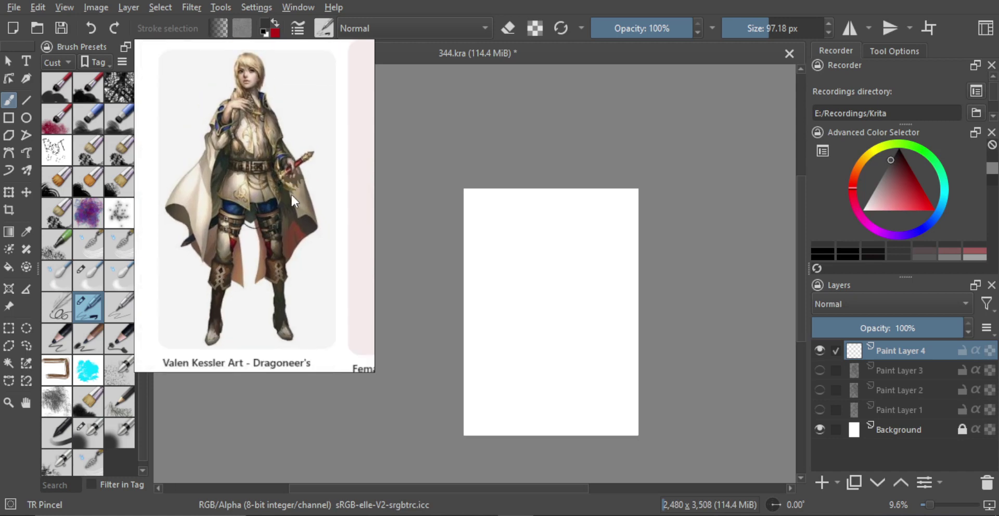
scroll(291, 201, "up", 3)
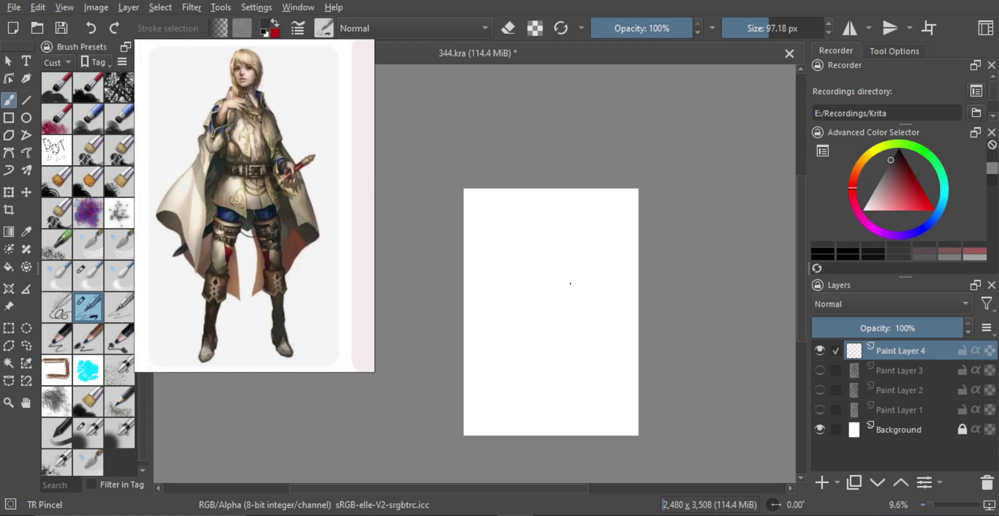
Sketch the shoulder arc, the curved torso centre line and the hip line in the upper middle of the canvas.
key("ctrl+z")
left_click_drag(550, 285, 550, 224)
key("ctrl+z")
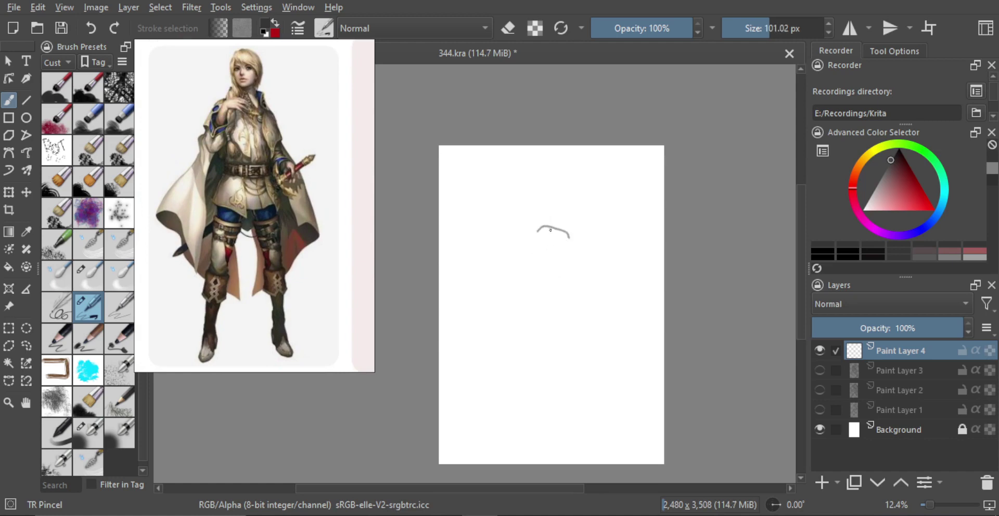
mouse_move(548, 240)
left_mouse_down()
mouse_move(561, 299)
mouse_move(540, 285)
mouse_move(575, 291)
left_mouse_up()
scroll(570, 292, "up", 1)
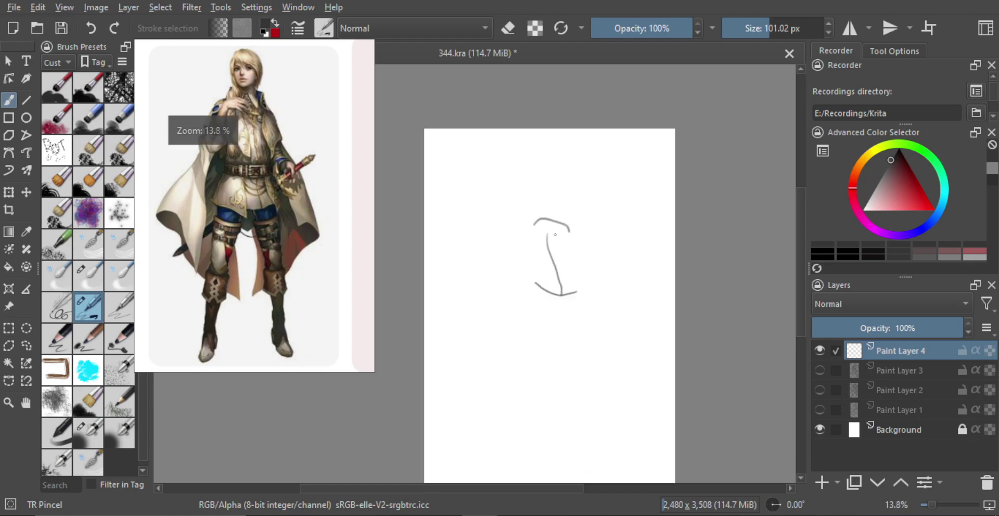
Outline the ribcage, waist and pointed pelvis block around the centre line, with guide lines inside the torso.
mouse_move(533, 222)
left_mouse_down()
mouse_move(543, 266)
mouse_move(565, 265)
left_mouse_up()
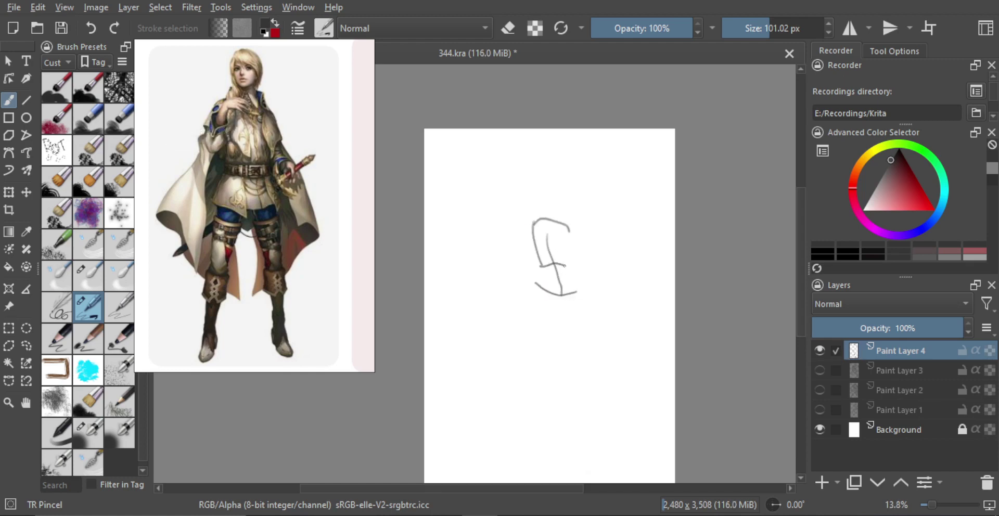
left_click_drag(566, 231, 571, 273)
mouse_move(539, 266)
left_mouse_down()
mouse_move(552, 295)
mouse_move(572, 292)
mouse_move(556, 318)
mouse_move(573, 298)
left_mouse_up()
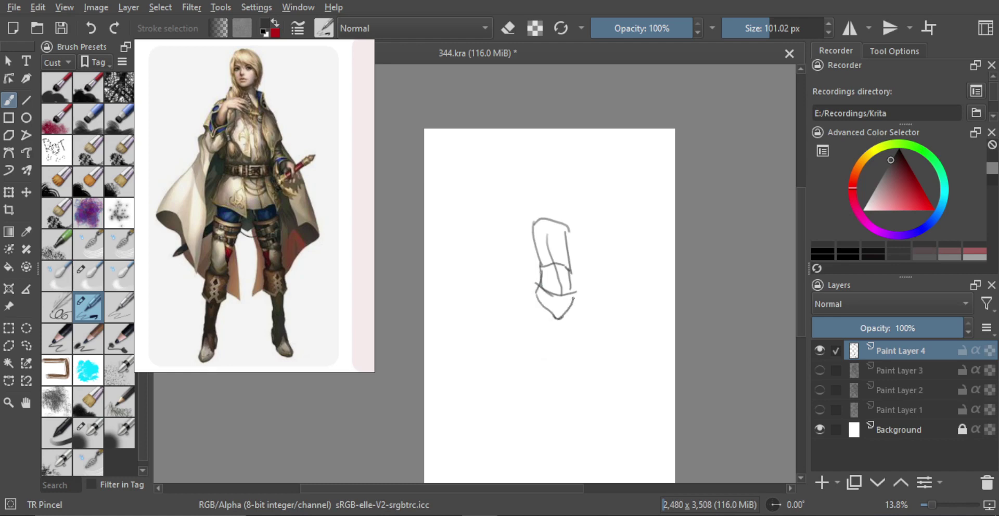
left_click_drag(552, 229, 563, 295)
scroll(553, 250, "up", 2)
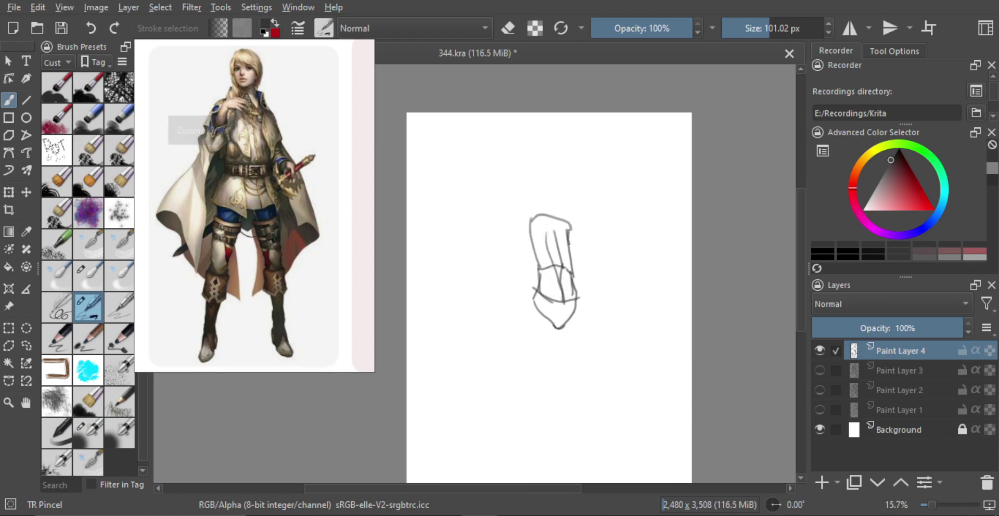
Try out new shoulder, hip and torso contour strokes on the figure, undoing the ones that do not fit.
mouse_move(568, 232)
left_mouse_down()
mouse_move(570, 262)
mouse_move(545, 259)
left_mouse_up()
key("ctrl+z")
key("ctrl+z")
key("ctrl+z")
key("ctrl+z")
left_click_drag(532, 279, 556, 295)
key("ctrl+z")
key("ctrl+z")
mouse_move(540, 239)
left_mouse_down()
mouse_move(559, 258)
mouse_move(560, 247)
mouse_move(545, 254)
mouse_move(564, 297)
left_mouse_up()
key("ctrl+z")
key("ctrl+z")
Compare the torso and its short neck in mirrored view, and undo the last trial strokes.
key("m")
mouse_move(479, 245)
left_mouse_down()
mouse_move(556, 285)
mouse_move(506, 288)
mouse_move(518, 262)
mouse_move(500, 241)
mouse_move(528, 302)
mouse_move(529, 265)
left_mouse_up()
key("m")
key("ctrl+z")
key("ctrl+z")
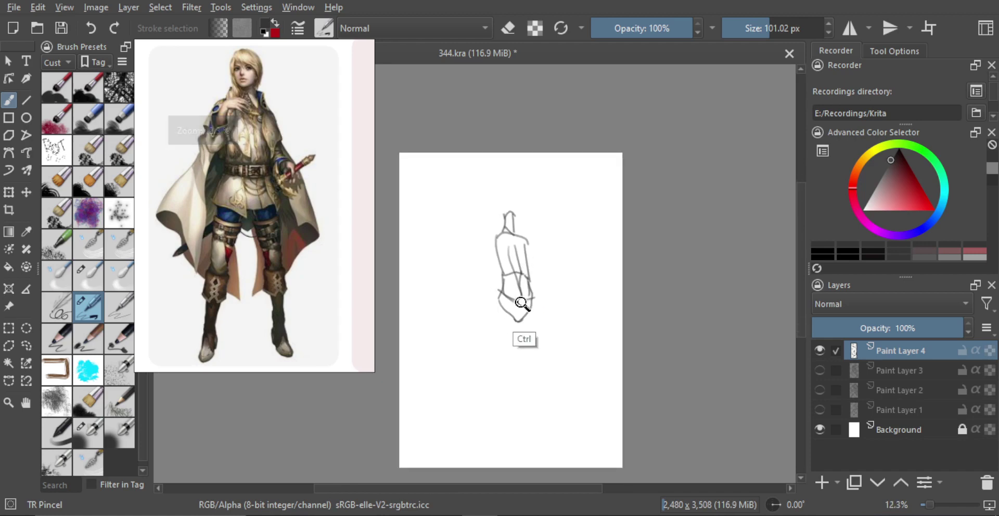
Sketch the thigh on the figure's left side as seen, from the hip down to a closed knee end.
left_click_drag(524, 303, 522, 315)
mouse_move(523, 315)
left_mouse_down()
mouse_move(522, 302)
mouse_move(493, 301)
mouse_move(504, 376)
left_mouse_up()
key("ctrl+z")
left_click_drag(492, 301, 494, 377)
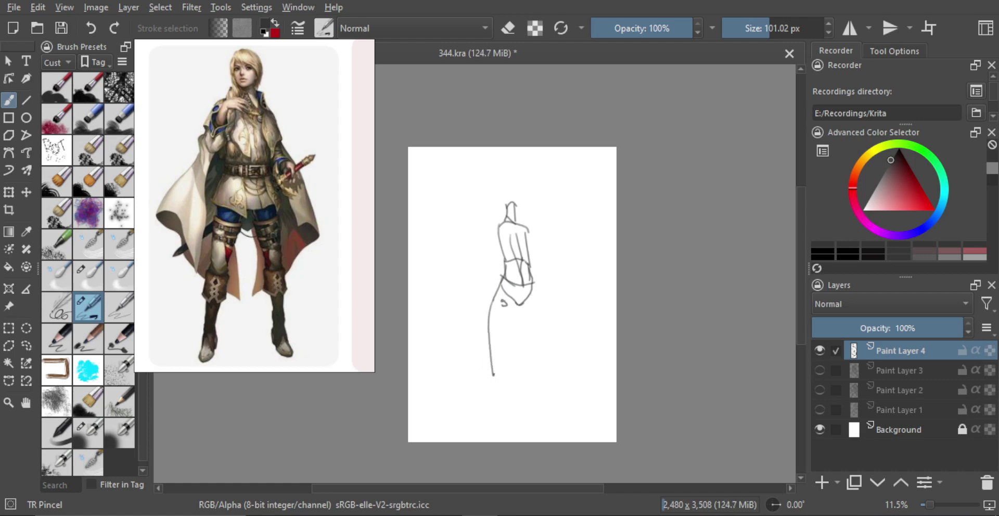
mouse_move(506, 375)
left_mouse_down()
mouse_move(511, 320)
mouse_move(513, 334)
left_mouse_up()
key("ctrl+z")
key("ctrl+z")
Sketch the thigh on the right side as seen, angled outward from the pelvis and closed at the knee.
mouse_move(504, 303)
left_mouse_down()
mouse_move(513, 323)
mouse_move(534, 306)
mouse_move(551, 369)
left_mouse_up()
key("ctrl+z")
key("ctrl+z")
mouse_move(520, 314)
left_mouse_down()
mouse_move(534, 377)
mouse_move(533, 367)
left_mouse_up()
key("ctrl+z")
key("ctrl+z")
left_click_drag(518, 313, 533, 368)
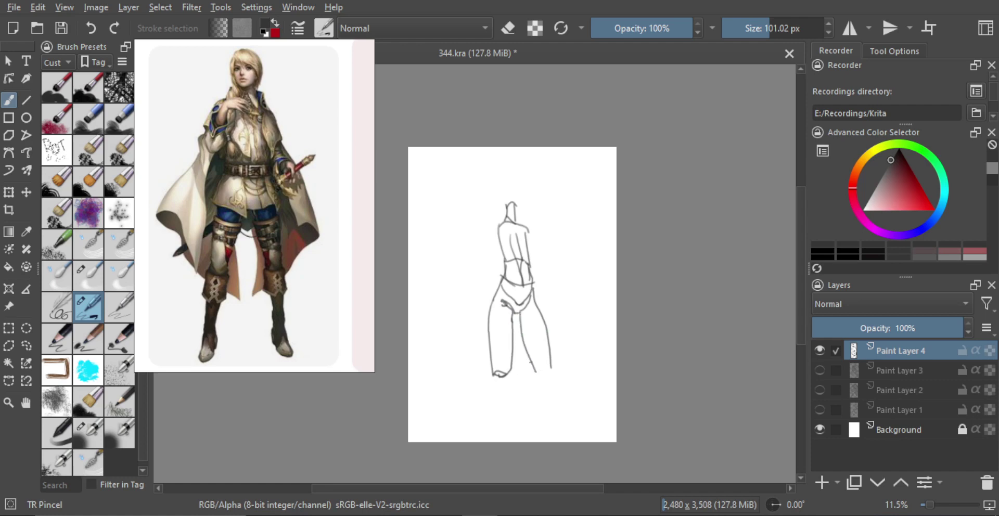
left_click_drag(518, 312, 538, 375)
scroll(491, 229, "up", 1)
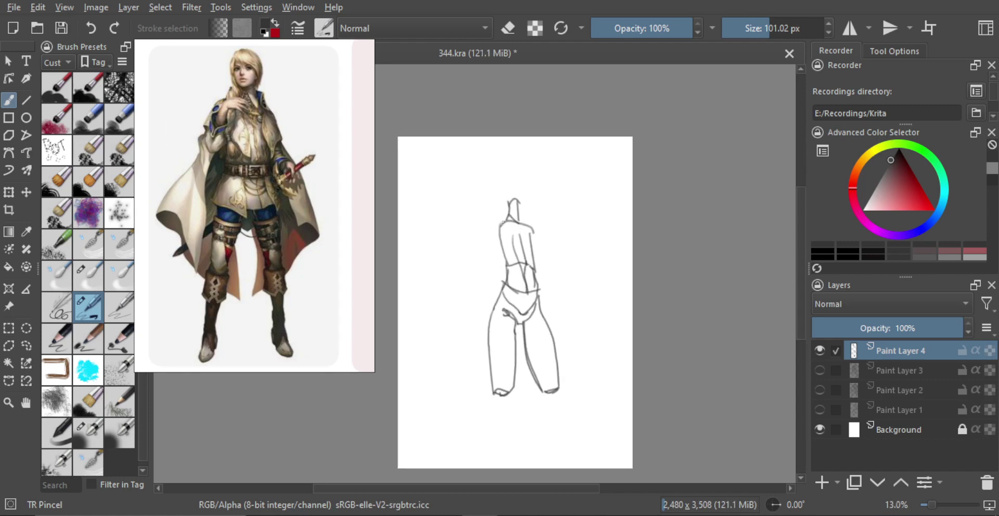
scroll(499, 231, "up", 1)
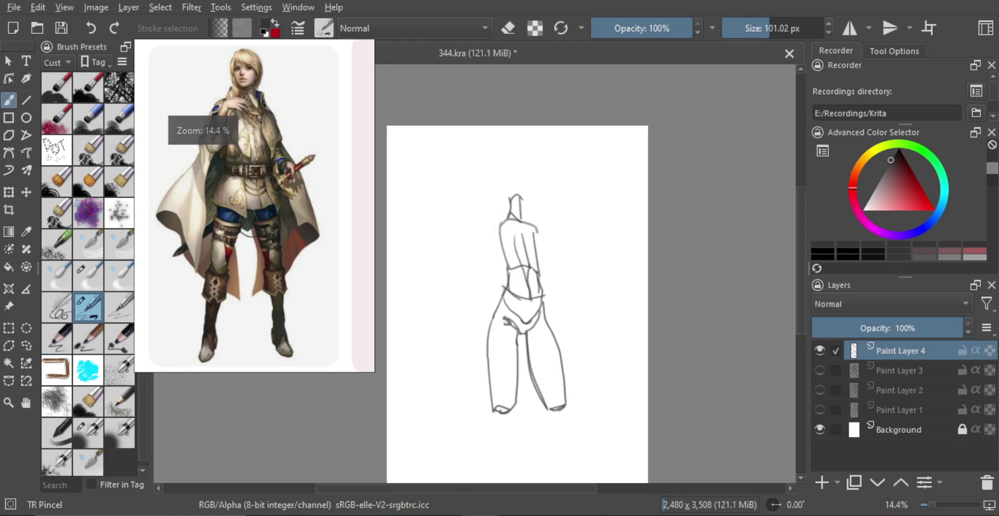
Sketch the left-hand arm with a round shoulder joint down to the elbow, and add chest guide lines with a small hand block.
mouse_move(508, 212)
left_mouse_down()
mouse_move(490, 226)
mouse_move(480, 295)
mouse_move(503, 248)
left_mouse_up()
scroll(483, 281, "up", 1)
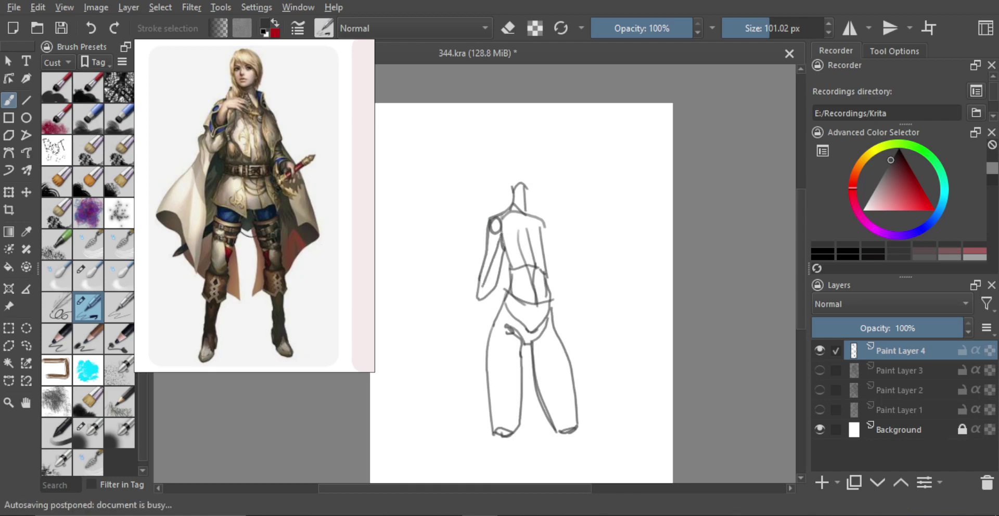
mouse_move(498, 238)
left_mouse_down()
mouse_move(523, 224)
mouse_move(523, 243)
mouse_move(503, 245)
left_mouse_up()
scroll(527, 223, "up", 1)
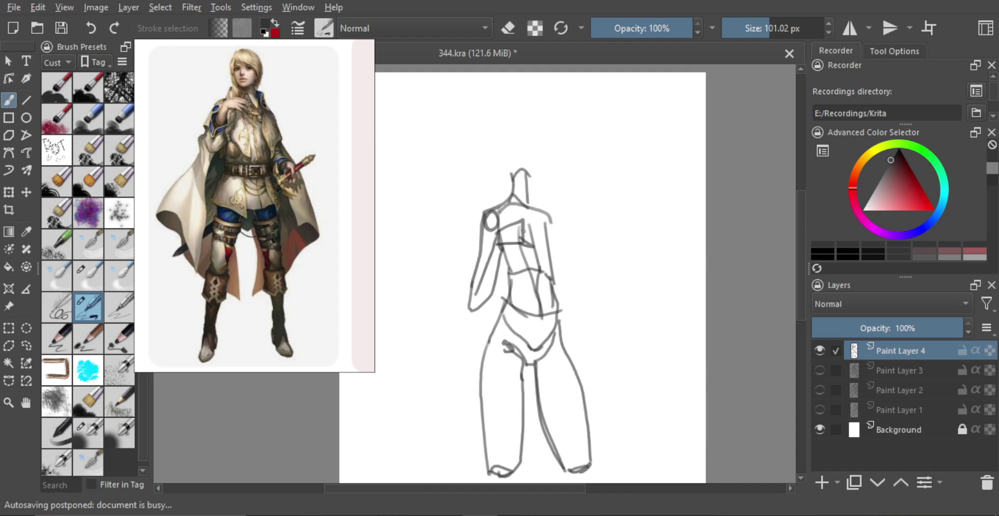
mouse_move(522, 224)
left_mouse_down()
mouse_move(540, 244)
mouse_move(518, 235)
mouse_move(538, 224)
left_mouse_up()
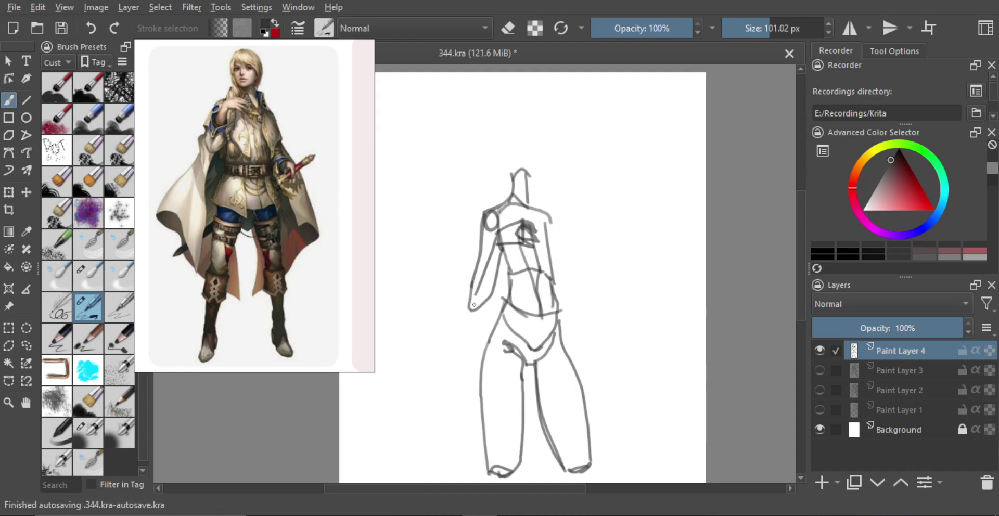
Erase the excess line at the elbow of the left-hand arm and return to painting.
key("e")
left_click_drag(474, 308, 467, 304)
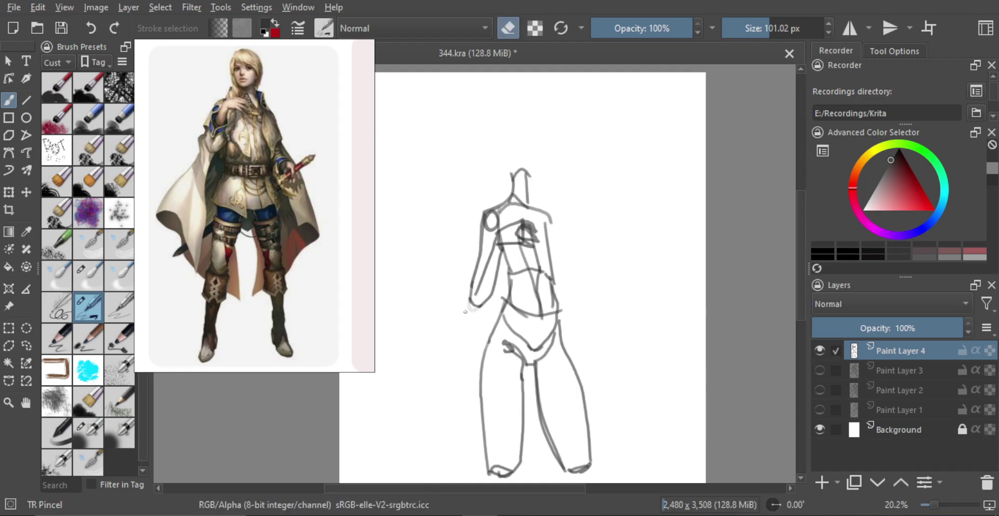
key("e")
Sketch the right-hand arm hanging from the shoulder, and draw its hand with spread fingers beside the hip using a 104.01 px brush.
scroll(540, 268, "down", 2)
left_click_drag(549, 233, 565, 285)
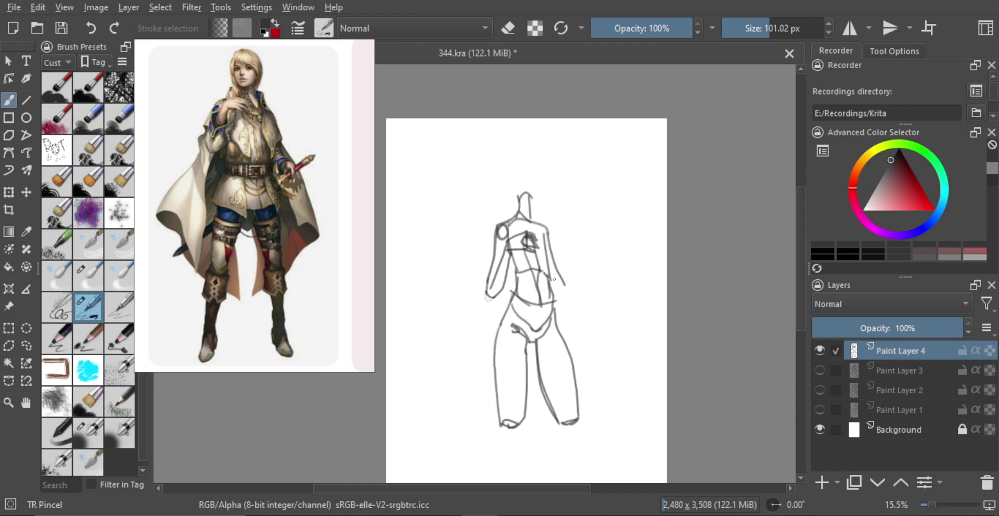
left_click(568, 274, "shift")
mouse_move(557, 283)
left_mouse_down()
mouse_move(572, 299)
mouse_move(585, 306)
mouse_move(568, 325)
left_mouse_up()
left_click_drag(574, 302, 567, 322)
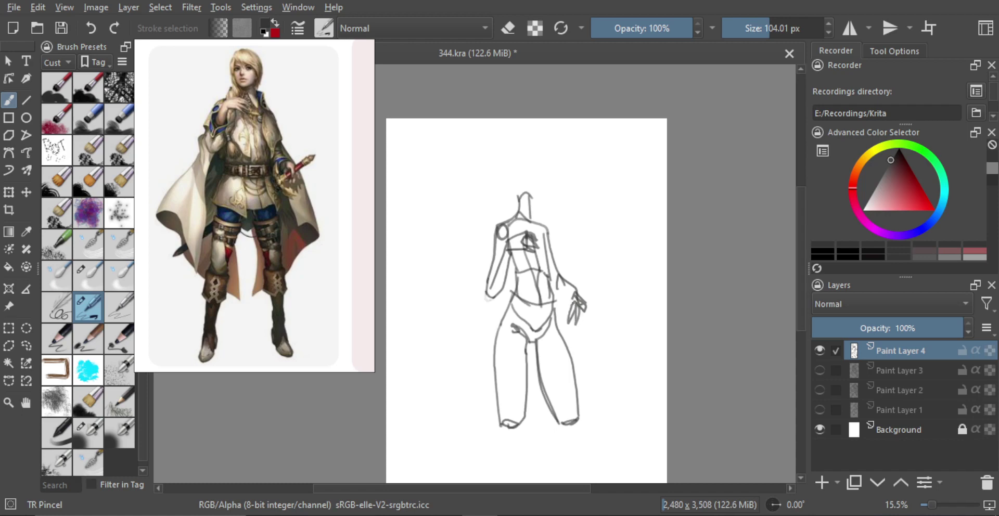
Check the whole figure's proportions in a horizontally mirrored view, and return to the normal view.
key("minus")
key("m")
key("m")
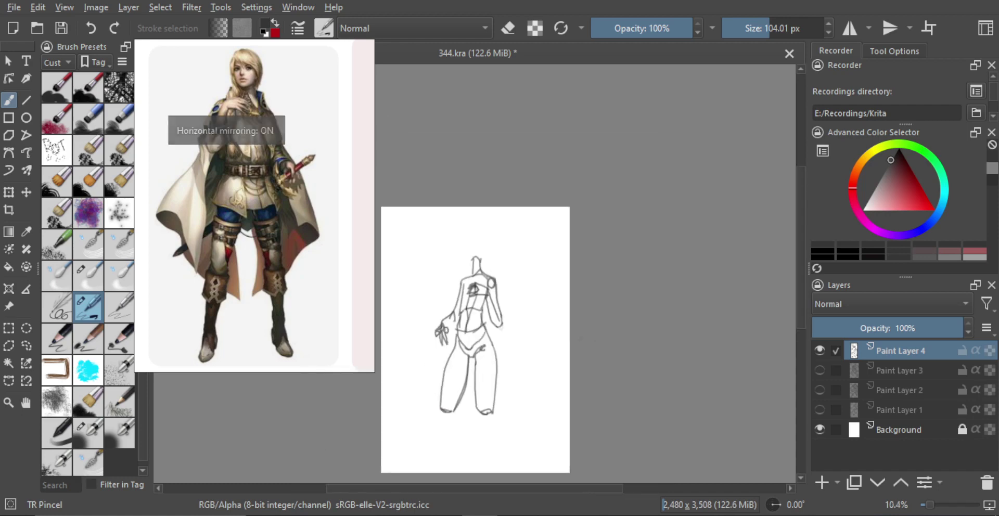
Sketch an oval head above the neck with a curved face guide line and a small chin loop.
left_click_drag(498, 307, 529, 273)
mouse_move(504, 239)
left_mouse_down()
mouse_move(503, 204)
mouse_move(496, 242)
left_mouse_up()
left_click_drag(487, 217, 478, 241)
mouse_move(489, 210)
left_mouse_down()
mouse_move(476, 236)
mouse_move(496, 240)
left_mouse_up()
mouse_move(482, 209)
left_mouse_down()
mouse_move(496, 239)
mouse_move(478, 235)
mouse_move(497, 239)
mouse_move(483, 246)
mouse_move(499, 240)
left_mouse_up()
mouse_move(485, 248)
left_mouse_down()
mouse_move(493, 242)
mouse_move(503, 305)
left_mouse_up()
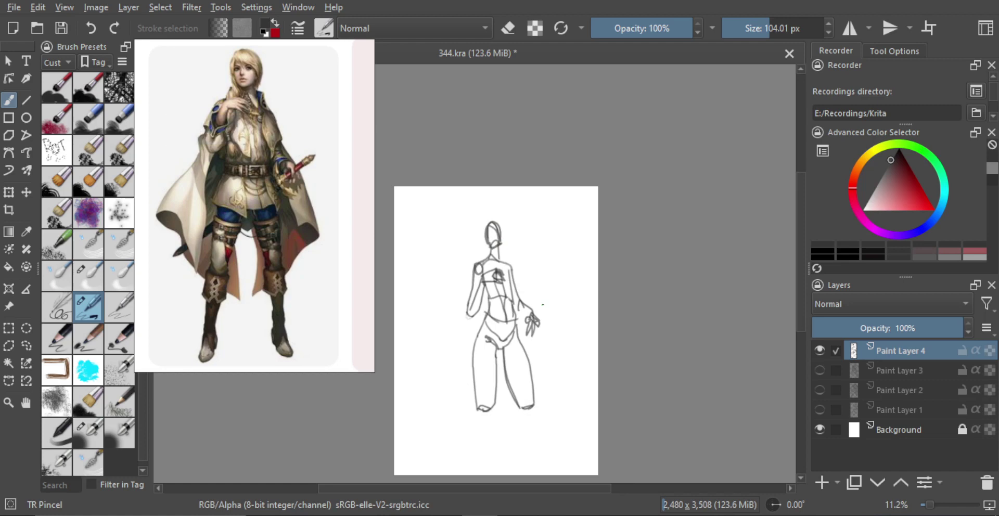
Scale the figure sketch down, reposition it in the upper part of the page, and return to painting.
key("ctrl+t")
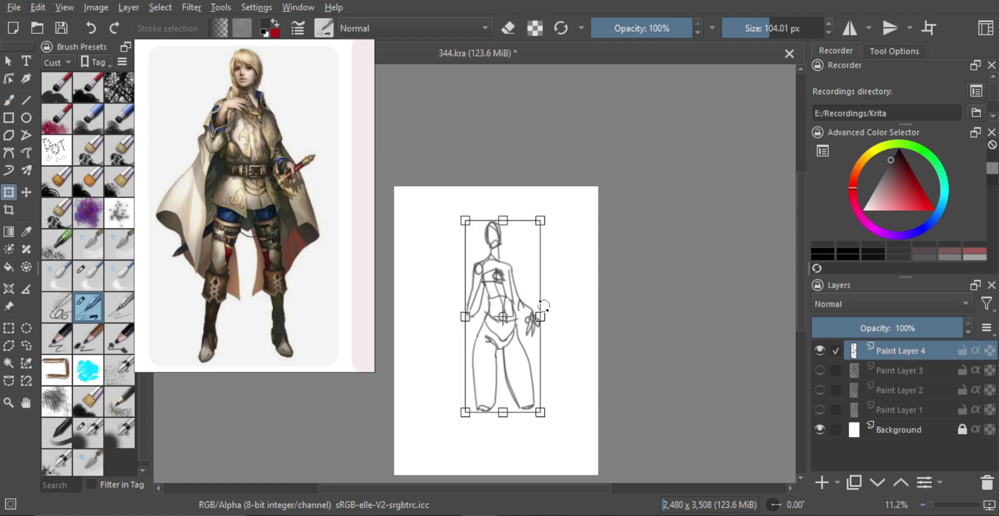
left_click_drag(550, 418, 522, 356)
left_click_drag(513, 341, 538, 319)
key("b")
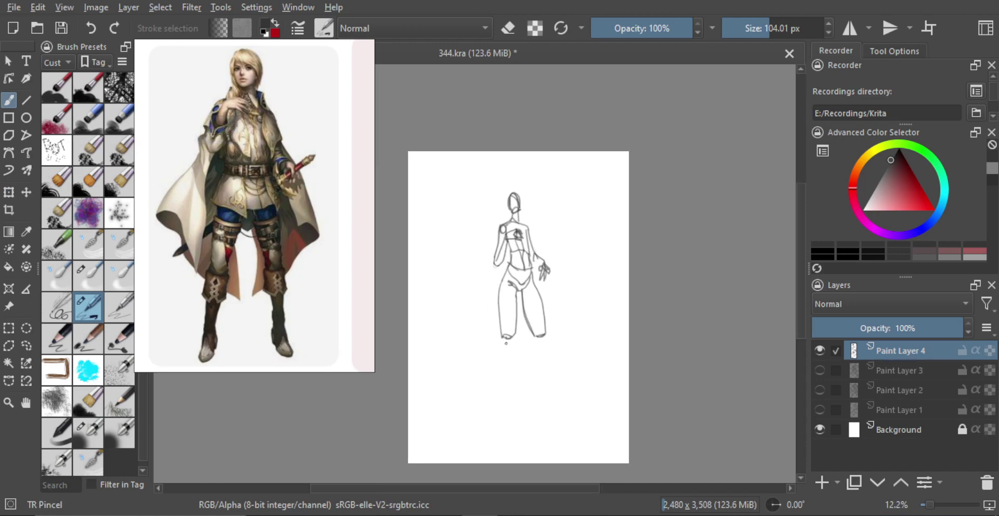
Sketch both lower legs from the knees down to the ankles, with the right-hand leg angled outward.
left_click(507, 343)
left_click_drag(500, 337, 496, 406)
left_click_drag(509, 337, 504, 398)
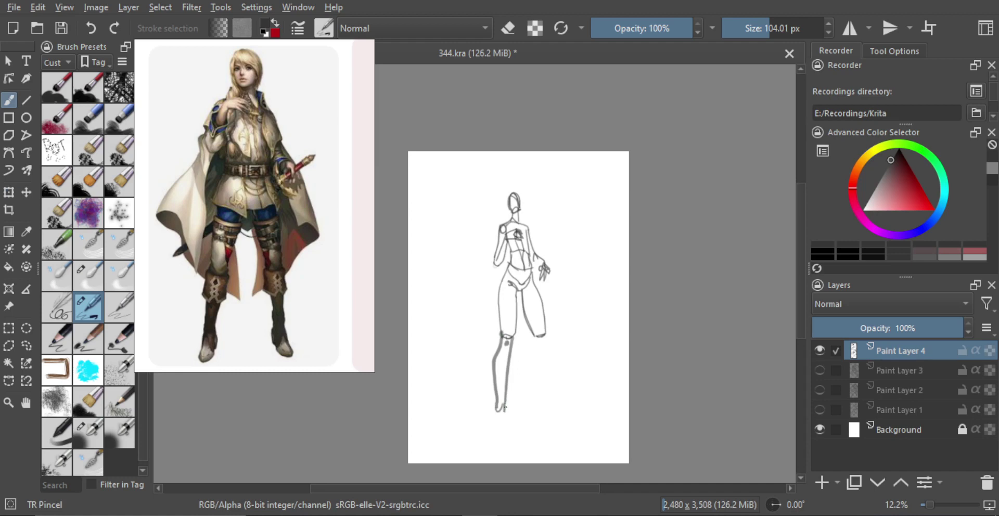
scroll(549, 332, "up", 1)
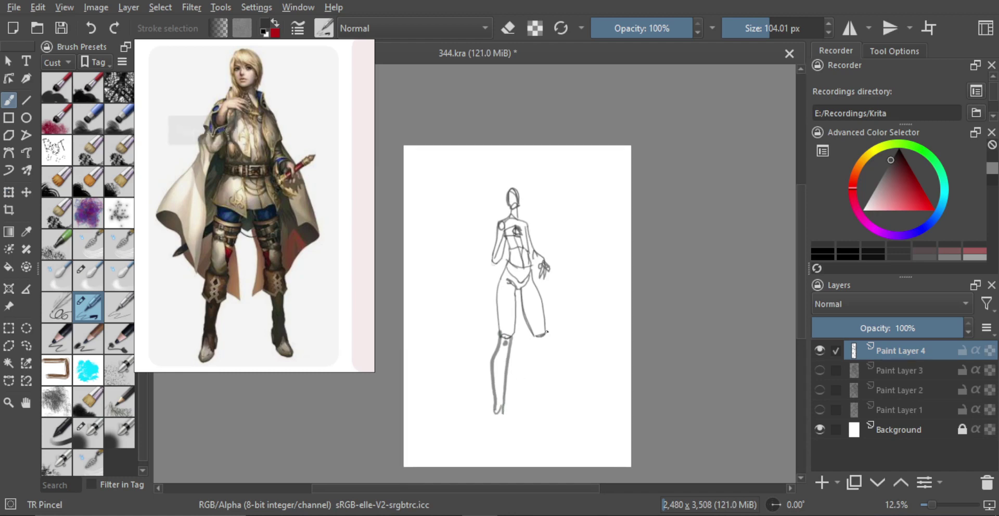
left_click_drag(545, 331, 559, 399)
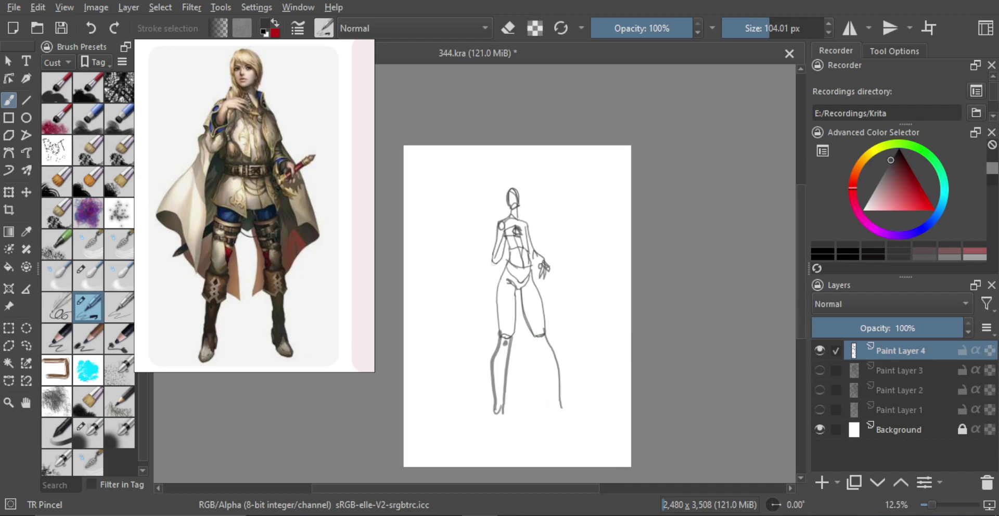
left_click_drag(536, 336, 554, 405)
Check the stance of the new legs in a horizontally mirrored view, and return to the normal view.
key("m")
left_click_drag(517, 376, 571, 385)
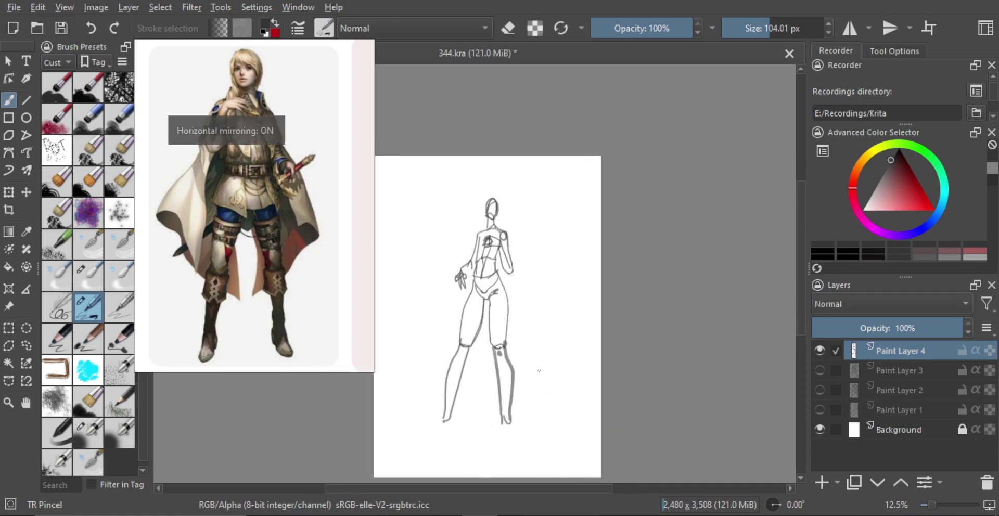
left_click_drag(503, 401, 537, 386)
key("m")
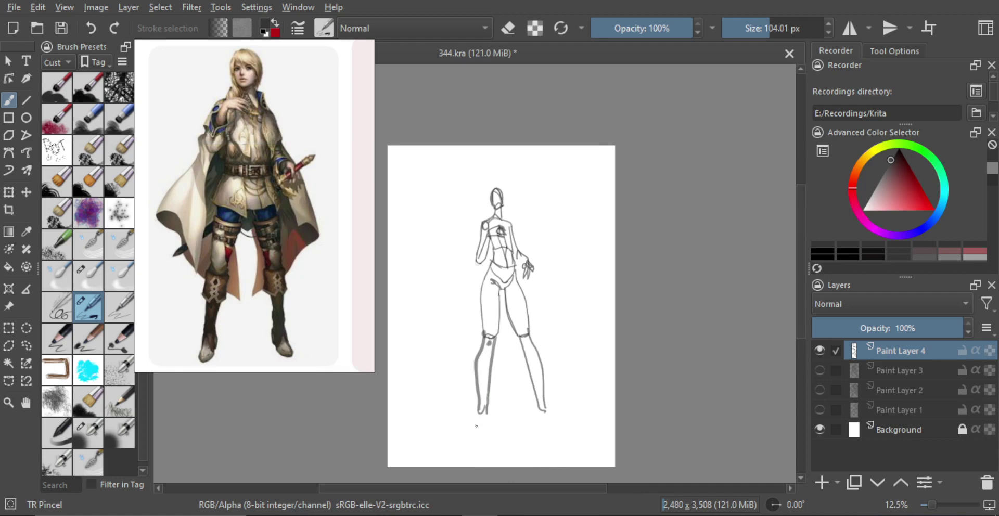
Sketch angular, triangular feet below both ankles, undoing unsatisfactory strokes, and check them in a mirrored view.
left_click_drag(475, 426, 485, 434)
key("ctrl+z")
left_click_drag(539, 406, 540, 422)
key("ctrl+z")
mouse_move(539, 407)
left_mouse_down()
mouse_move(538, 432)
mouse_move(559, 435)
left_mouse_up()
key("ctrl+z")
key("m")
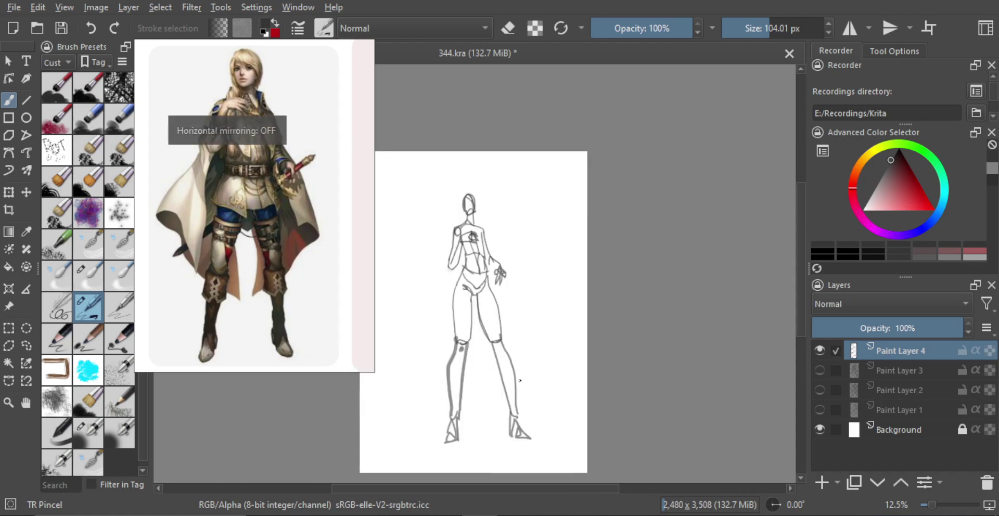
key("m")
Sketch the billowing left-hand side of the cape from the shoulder outward and down, using a 223.03 px brush.
mouse_move(465, 287)
left_mouse_down("shift")
mouse_move(490, 286)
mouse_move(479, 260)
mouse_move(416, 325)
mouse_move(438, 354)
left_mouse_up("shift")
mouse_move(418, 332)
left_mouse_down()
mouse_move(436, 333)
mouse_move(452, 373)
mouse_move(476, 238)
left_mouse_up()
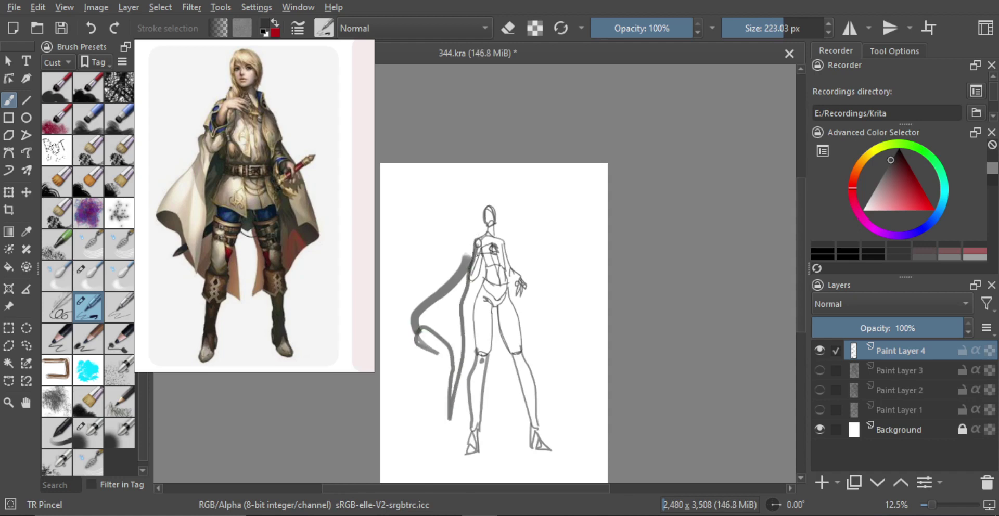
left_click_drag(470, 274, 482, 237)
Sketch the right-hand side of the cape with a zigzag fold and its pointed hem between the legs, using a 183.89 px brush.
left_click_drag(491, 296, 475, 295)
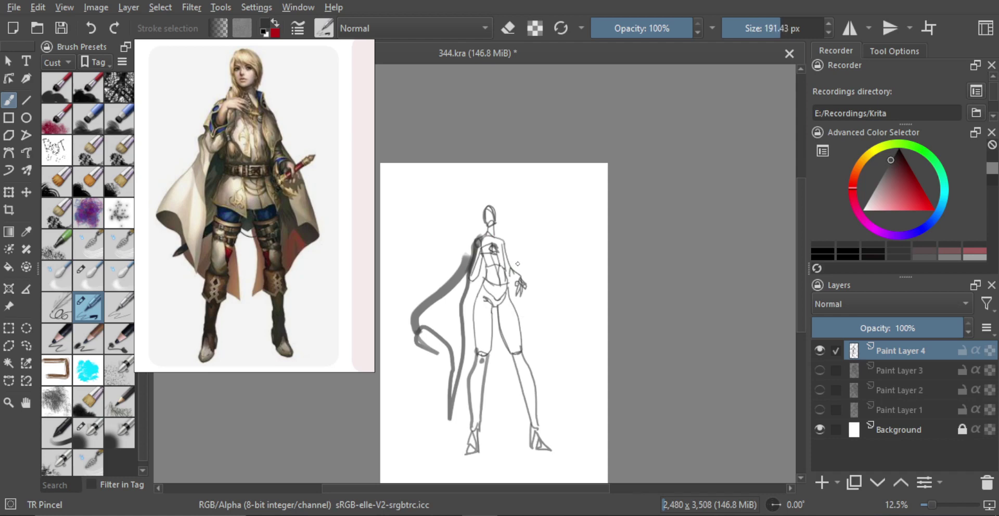
left_click_drag(501, 239, 505, 255)
key("bracketleft")
left_click_drag(524, 299, 550, 393)
key("ctrl+z")
mouse_move(525, 295)
left_mouse_down()
mouse_move(545, 353)
mouse_move(577, 371)
mouse_move(539, 404)
left_mouse_up()
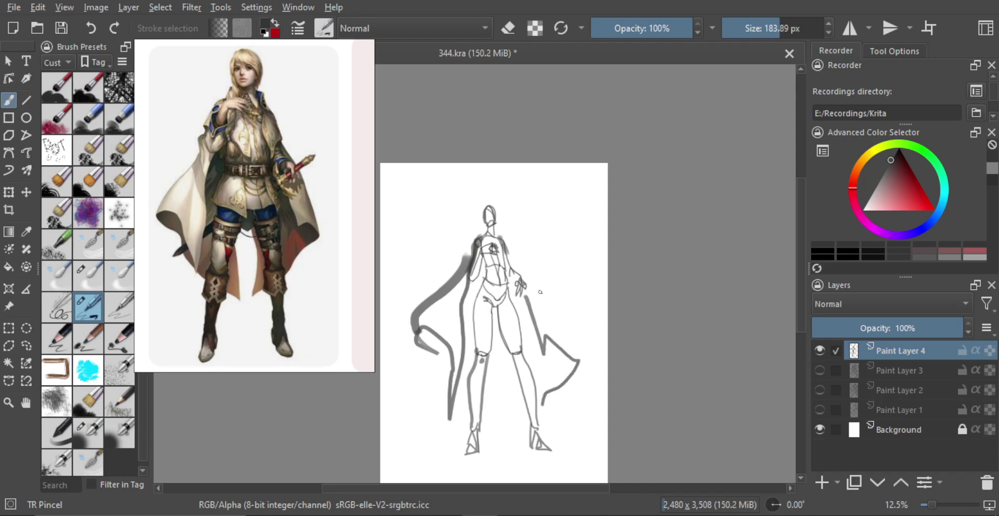
left_click_drag(512, 254, 577, 361)
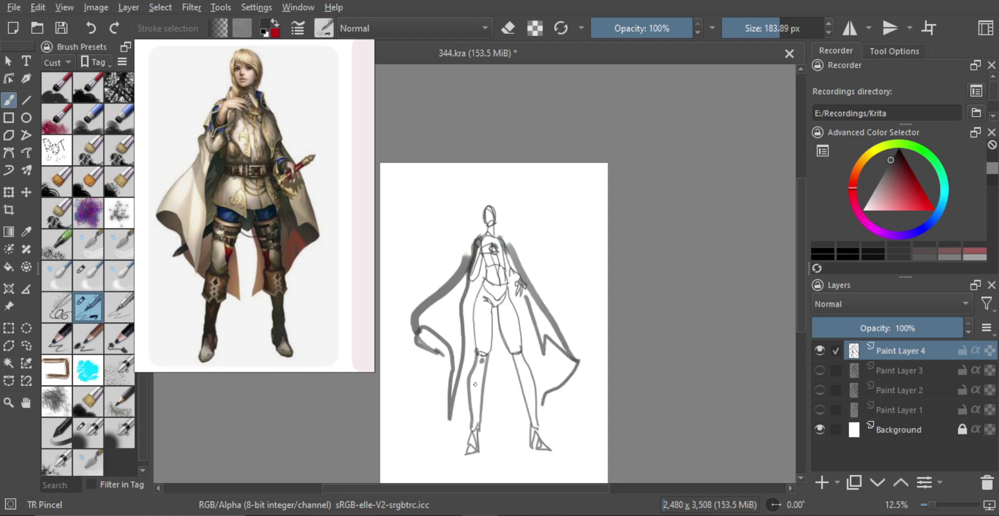
mouse_move(485, 398)
left_mouse_down()
mouse_move(503, 386)
mouse_move(488, 365)
mouse_move(515, 375)
mouse_move(521, 438)
mouse_move(521, 399)
mouse_move(560, 384)
left_mouse_up()
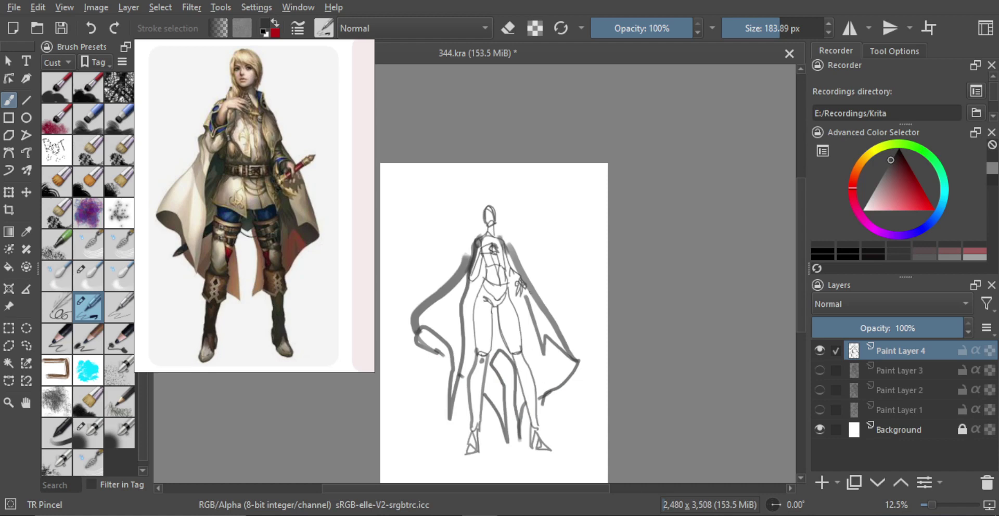
Sketch a thick belt across the waist and a vertical front line below it, using a 175.73 px brush.
scroll(486, 233, "up", 1)
mouse_move(486, 233)
left_mouse_down()
mouse_move(514, 227)
mouse_move(507, 247)
left_mouse_up()
scroll(520, 227, "down", 1)
mouse_move(508, 284)
left_mouse_down()
mouse_move(494, 284)
mouse_move(515, 248)
mouse_move(495, 251)
mouse_move(523, 257)
mouse_move(522, 248)
mouse_move(506, 322)
left_mouse_up()
key("ctrl+z")
key("ctrl+z")
left_click_drag(511, 254, 504, 326)
key("ctrl+z")
left_click_drag(488, 286, 502, 301)
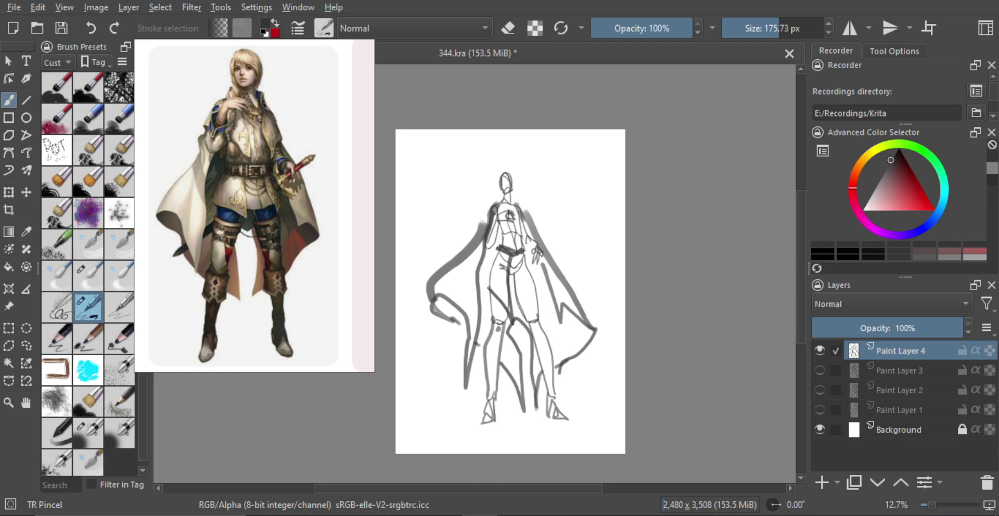
Outline the tunic's skirt panels flaring from the belt over both thighs, undoing unsatisfactory strokes.
left_click_drag(481, 247, 527, 304)
key("ctrl+z")
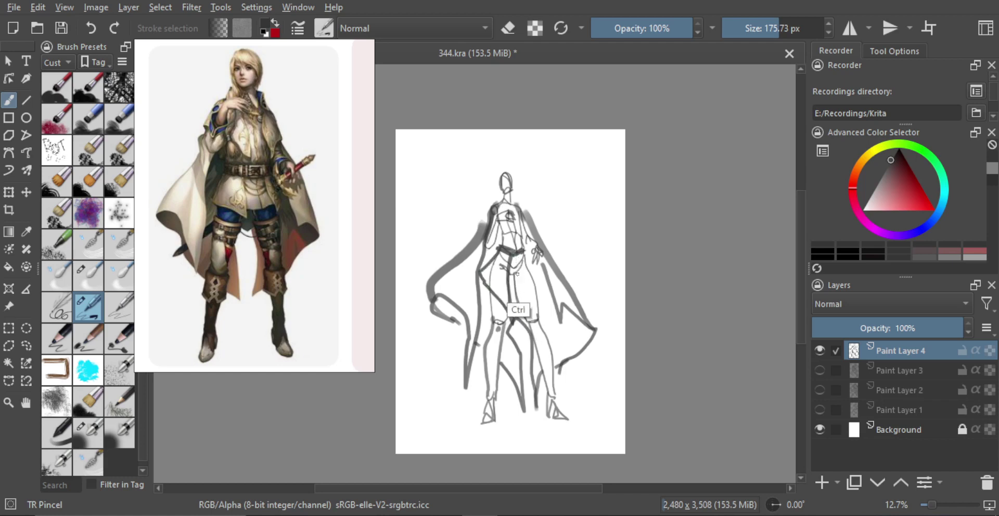
mouse_move(524, 278)
left_mouse_down()
mouse_move(541, 315)
mouse_move(542, 283)
left_mouse_up()
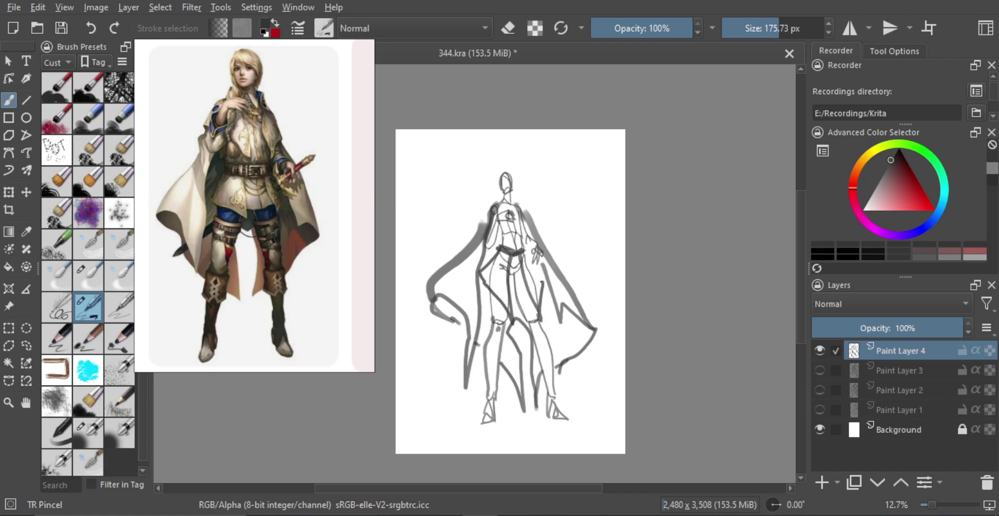
left_click_drag(523, 248, 543, 283)
key("ctrl+z")
mouse_move(525, 250)
left_mouse_down()
mouse_move(541, 276)
mouse_move(507, 288)
mouse_move(527, 289)
mouse_move(510, 315)
mouse_move(538, 317)
mouse_move(526, 289)
left_mouse_up()
key("ctrl+z")
Sketch a band between the thighs and straps around both knees.
left_click_drag(514, 340, 502, 357)
left_click_drag(488, 354, 511, 360)
key("ctrl+z")
Sketch flared boot cuffs with vertical fold lines below both knees, using a 183.76 px brush.
key("bracketright")
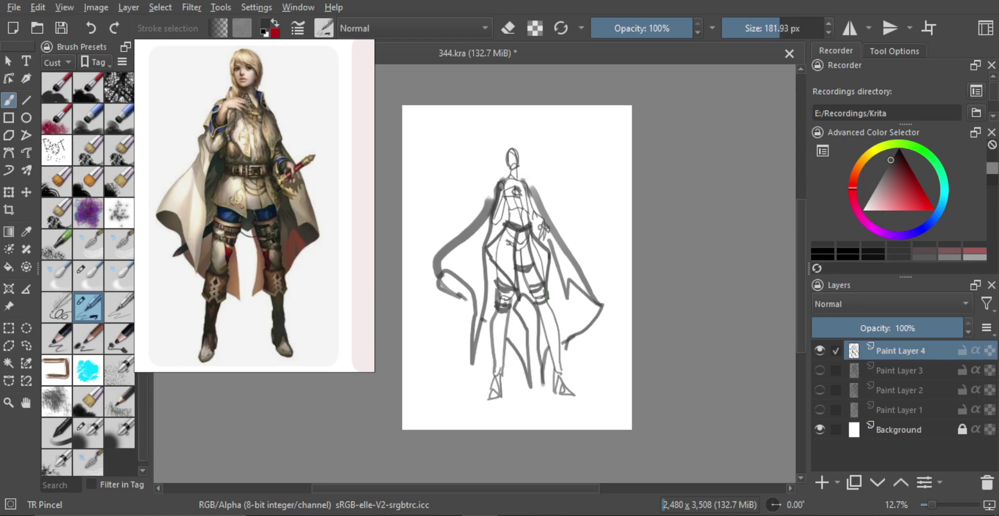
mouse_move(503, 311)
left_mouse_down()
mouse_move(495, 343)
mouse_move(501, 325)
mouse_move(498, 342)
mouse_move(510, 337)
mouse_move(512, 318)
mouse_move(515, 338)
left_mouse_up()
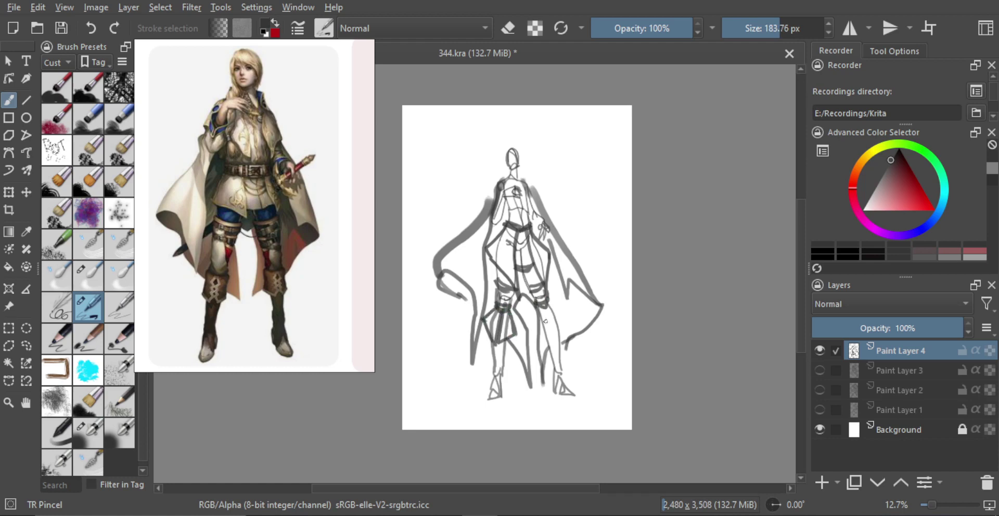
mouse_move(545, 307)
left_mouse_down()
mouse_move(550, 336)
mouse_move(533, 312)
mouse_move(530, 327)
mouse_move(548, 314)
mouse_move(554, 336)
left_mouse_up()
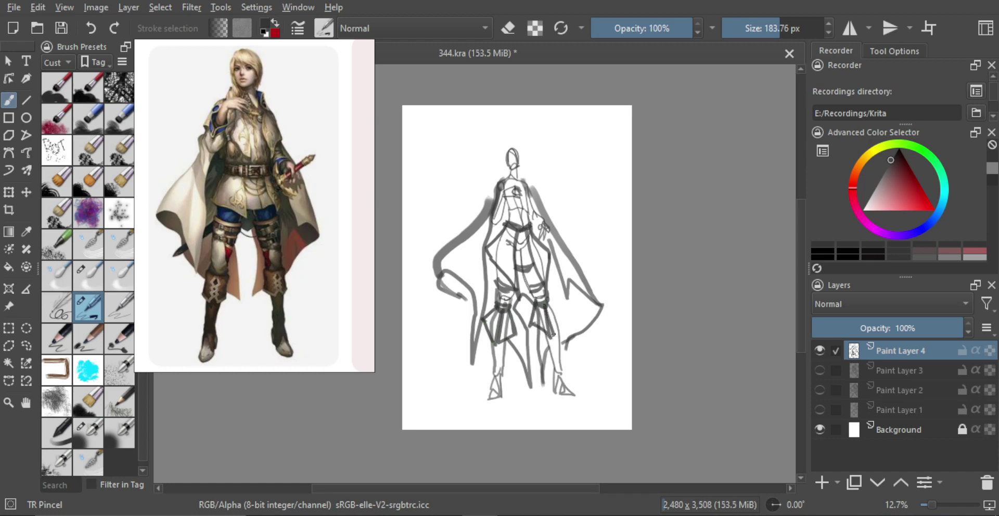
mouse_move(548, 300)
left_mouse_down()
mouse_move(566, 319)
mouse_move(553, 327)
left_mouse_up()
Shade both boots from the cuffs down to the feet, and check the figure in a mirrored view.
left_click_drag(513, 386, 509, 386)
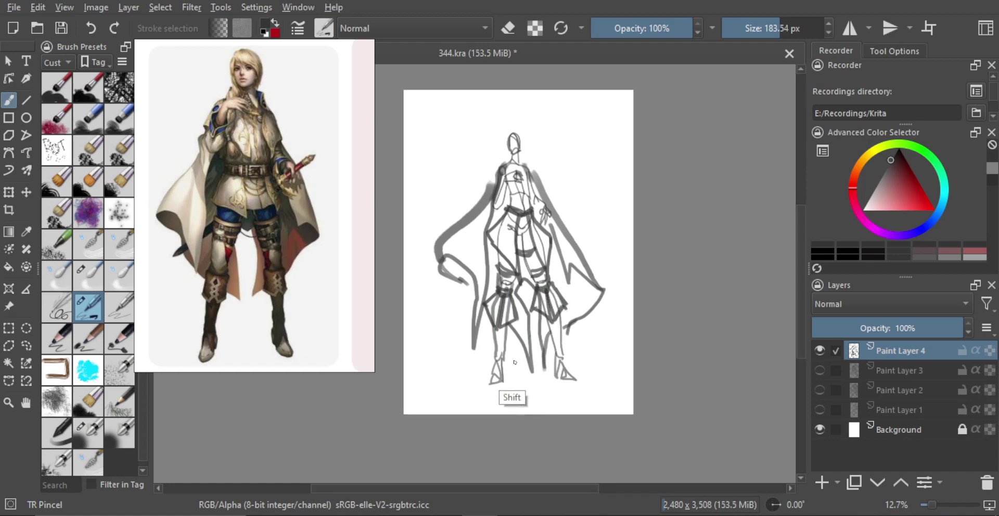
left_click_drag(496, 325, 500, 364)
key("shift")
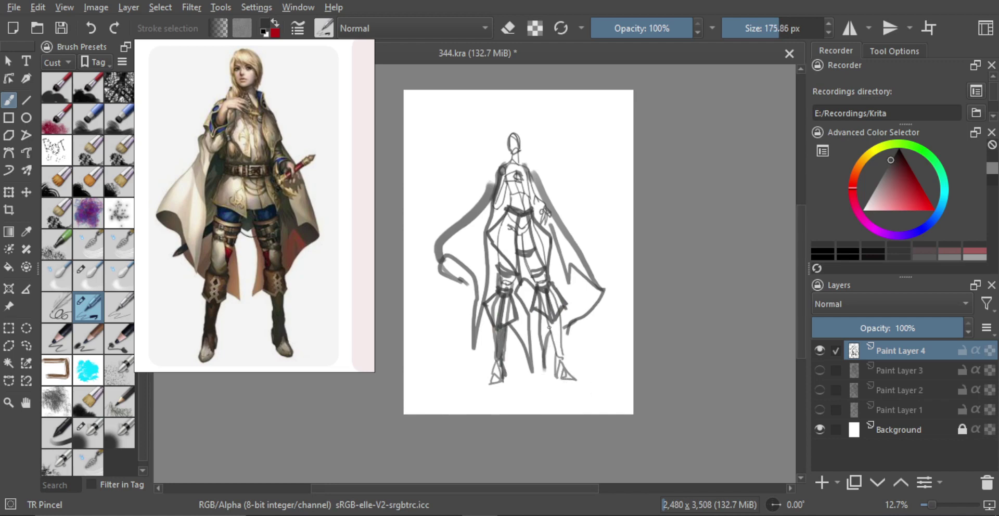
left_click_drag(546, 318, 555, 375)
mouse_move(548, 323)
left_mouse_down()
mouse_move(562, 356)
mouse_move(524, 350)
mouse_move(575, 379)
left_mouse_up()
scroll(569, 353, "down", 1)
key("m")
key("m")
Reinforce the right-hand forearm and scribble a round shape at its elbow, using a 113.07 px brush.
left_click_drag(483, 250, 515, 251)
left_click_drag(503, 253, 510, 208)
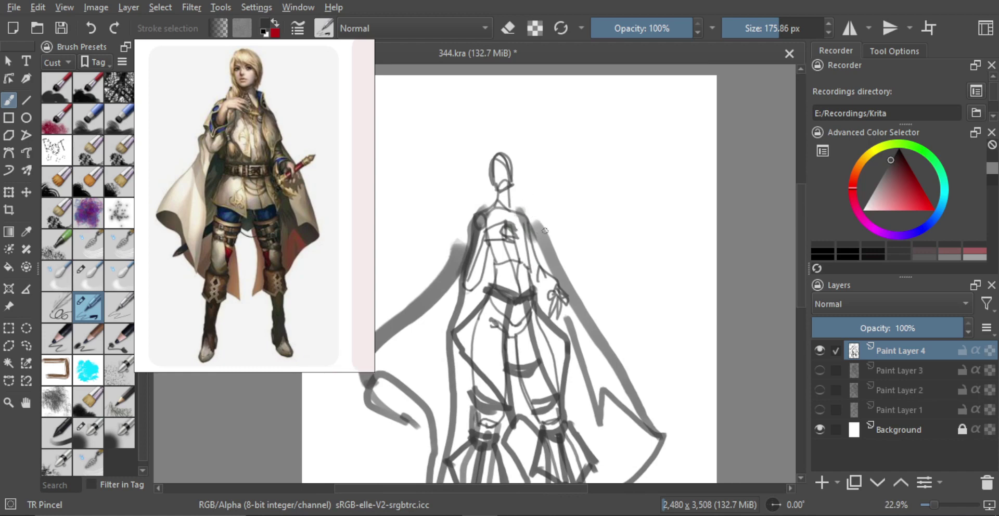
left_click_drag(535, 260, 541, 246, "ctrl")
left_click_drag(543, 291, 512, 289, "shift")
left_click_drag(511, 236, 558, 307)
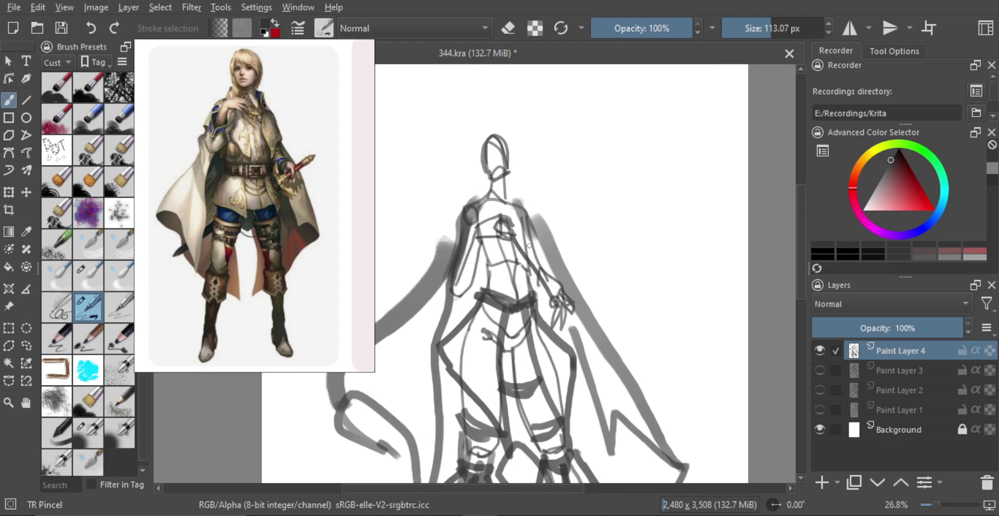
mouse_move(537, 269)
left_mouse_down()
mouse_move(532, 262)
mouse_move(536, 271)
left_mouse_up()
mouse_move(529, 237)
left_mouse_down("shift")
mouse_move(524, 261)
mouse_move(537, 246)
mouse_move(532, 262)
mouse_move(542, 255)
mouse_move(531, 261)
mouse_move(533, 223)
mouse_move(522, 257)
mouse_move(533, 232)
left_mouse_up("shift")
mouse_move(533, 227)
left_mouse_down()
mouse_move(544, 190)
mouse_move(536, 219)
mouse_move(542, 230)
mouse_move(542, 203)
mouse_move(547, 228)
mouse_move(551, 191)
left_mouse_up()
key("ctrl+z")
scroll(534, 263, "down", 2)
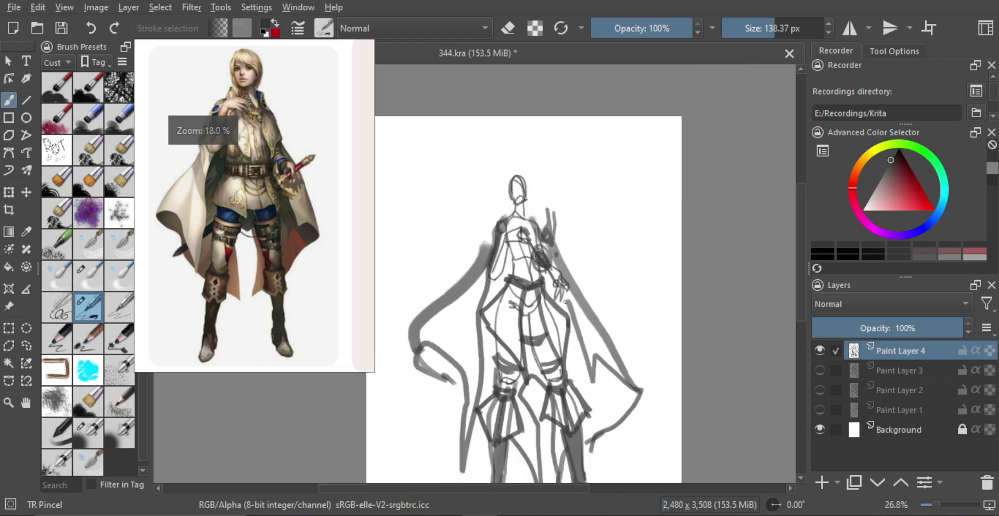
key("m")
key("m")
key("ctrl+z")
key("ctrl+z")
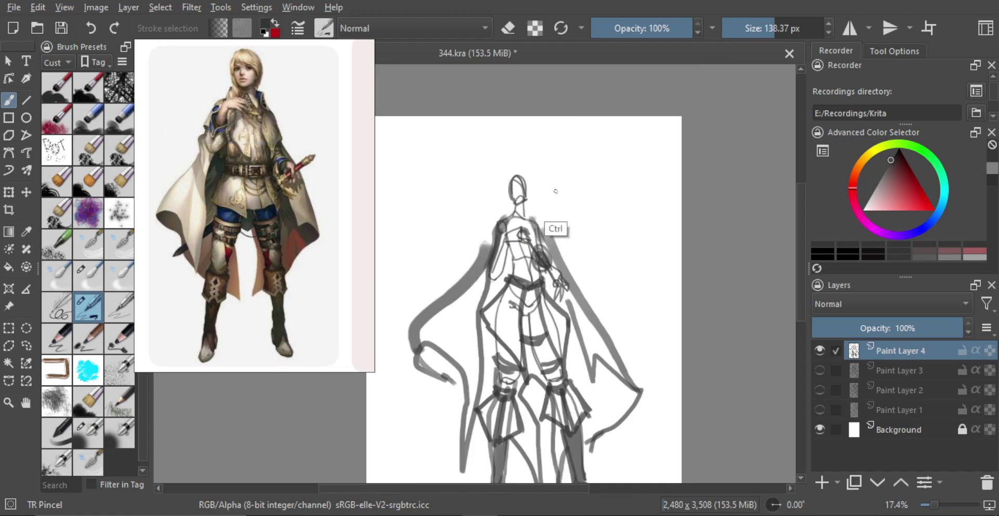
Sketch thick vertical strokes rising beside the right-hand shoulder with a 178.58 px brush, and check them in a mirrored view.
left_click_drag(538, 246, 544, 241, "shift")
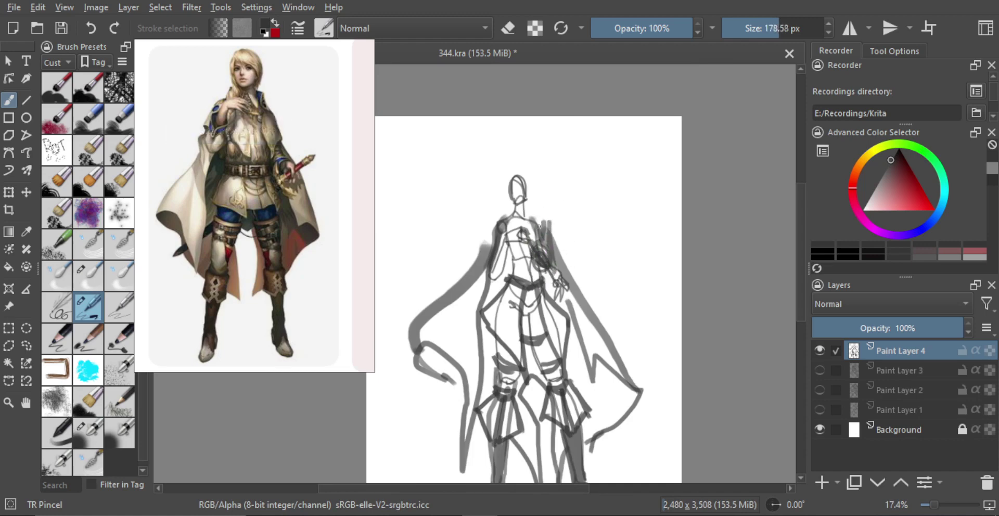
left_click_drag(538, 225, 542, 185)
scroll(556, 213, "down", 1)
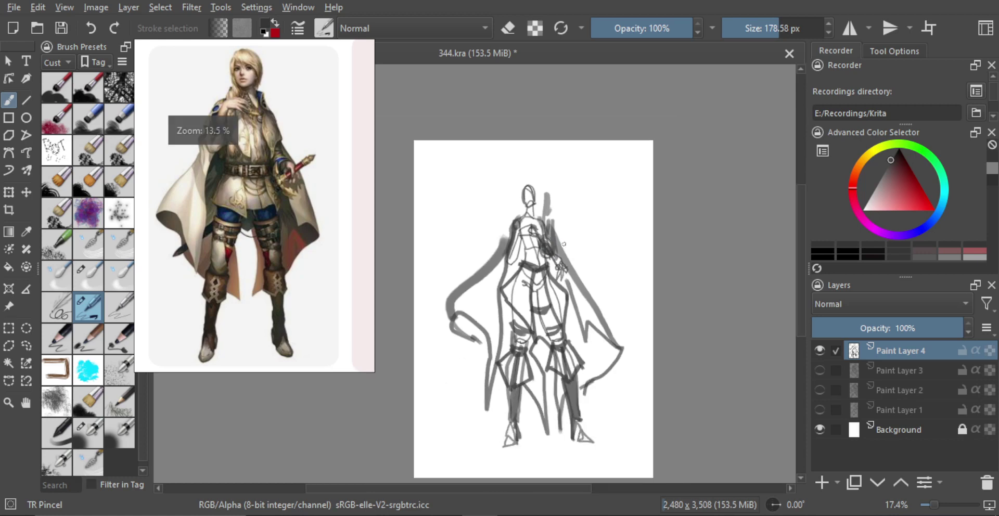
key("m")
key("m")
Erase the face guide lines inside the head oval, and switch back from erasing to painting.
scroll(568, 204, "up", 2)
scroll(569, 204, "up", 3)
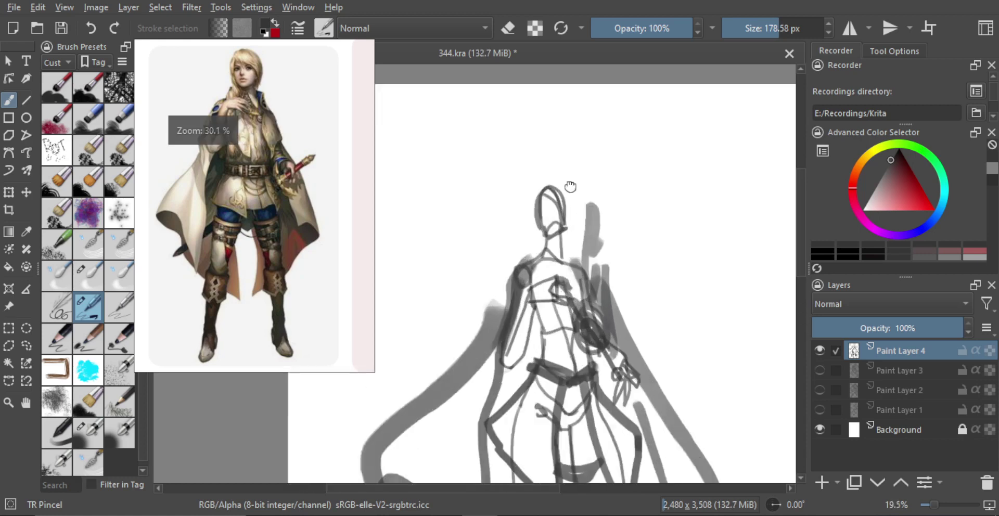
key("e")
mouse_move(570, 237)
left_mouse_down()
mouse_move(564, 196)
mouse_move(578, 227)
mouse_move(565, 220)
mouse_move(575, 221)
mouse_move(572, 240)
mouse_move(594, 264)
left_mouse_up()
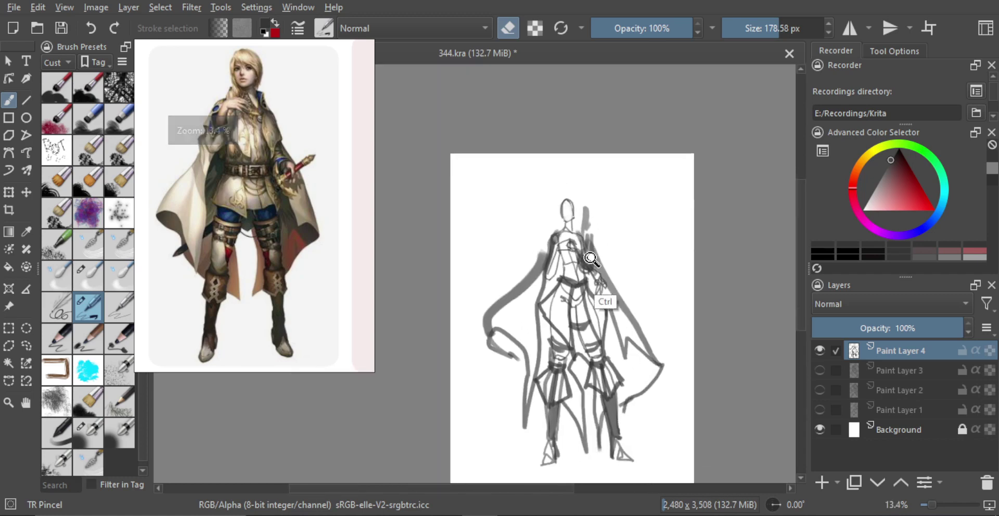
scroll(570, 225, "up", 3)
key("e")
Sketch the first hair strokes sweeping from the crown down the right-hand side of the face, using a 106.87 px brush.
scroll(556, 206, "up", 2)
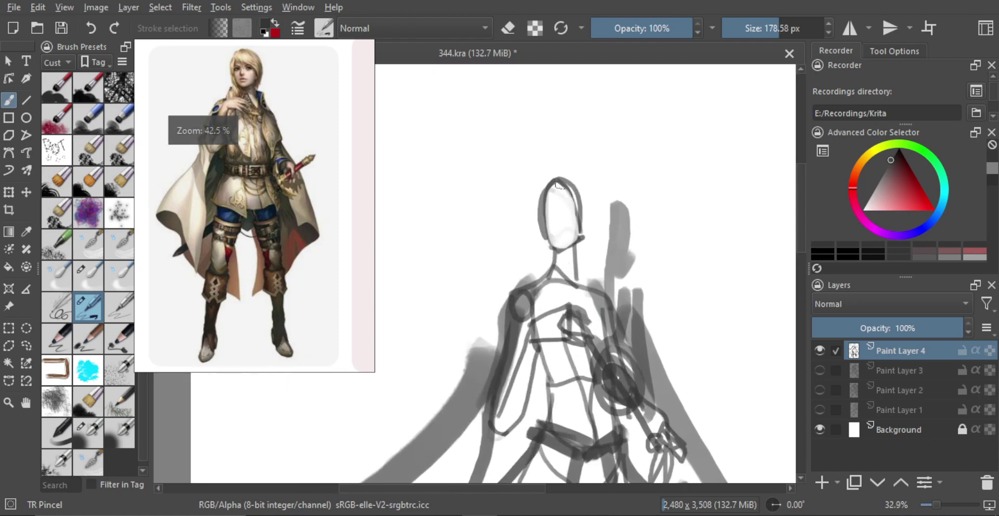
mouse_move(566, 204)
left_mouse_down()
mouse_move(544, 203)
mouse_move(554, 185)
mouse_move(565, 210)
left_mouse_up()
key("ctrl+z")
left_click_drag(556, 173, 582, 231)
left_click_drag(570, 197, 572, 198)
left_click_drag(557, 176, 589, 223)
key("ctrl+z")
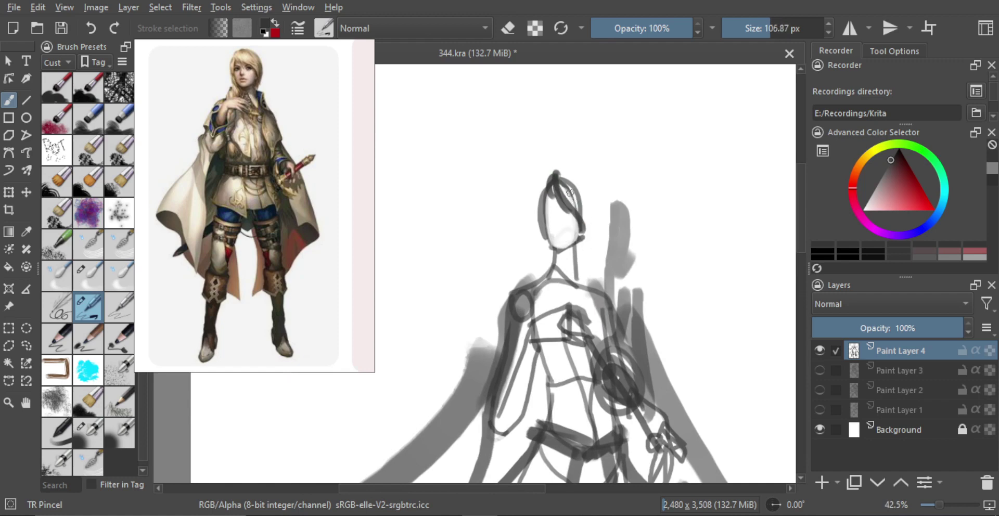
Fill out the parted hair on both sides of the face with dark strokes, using an 80.31 px brush.
left_click_drag(557, 173, 587, 227)
left_click_drag(569, 188, 586, 231)
left_click_drag(581, 193, 586, 225)
left_click_drag(560, 174, 580, 190)
mouse_move(567, 173)
left_mouse_down()
mouse_move(584, 191)
mouse_move(539, 203)
mouse_move(541, 224)
mouse_move(531, 218)
left_mouse_up()
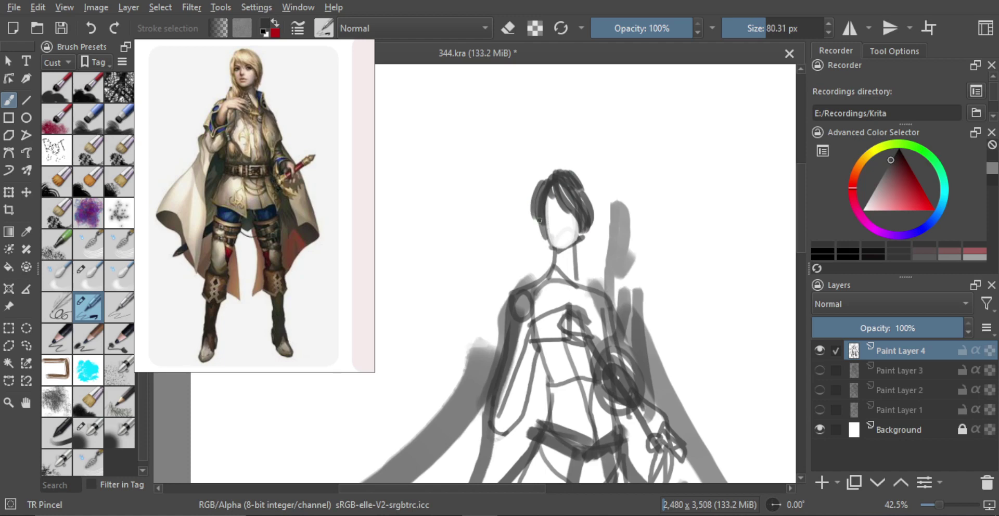
scroll(557, 285, "down", 2)
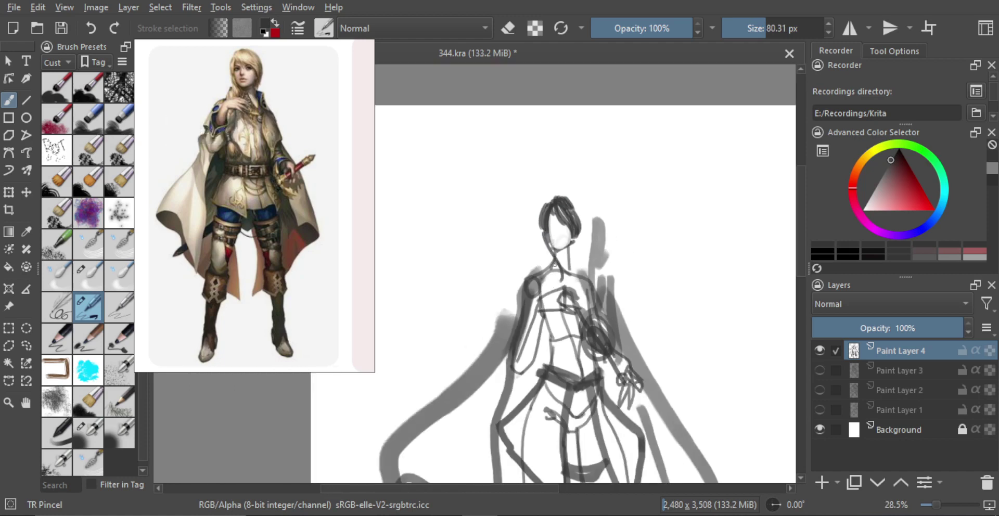
left_click_drag(545, 240, 556, 279)
left_click_drag(540, 237, 553, 278)
key("ctrl+z")
key("ctrl+z")
key("ctrl+z")
key("ctrl+z")
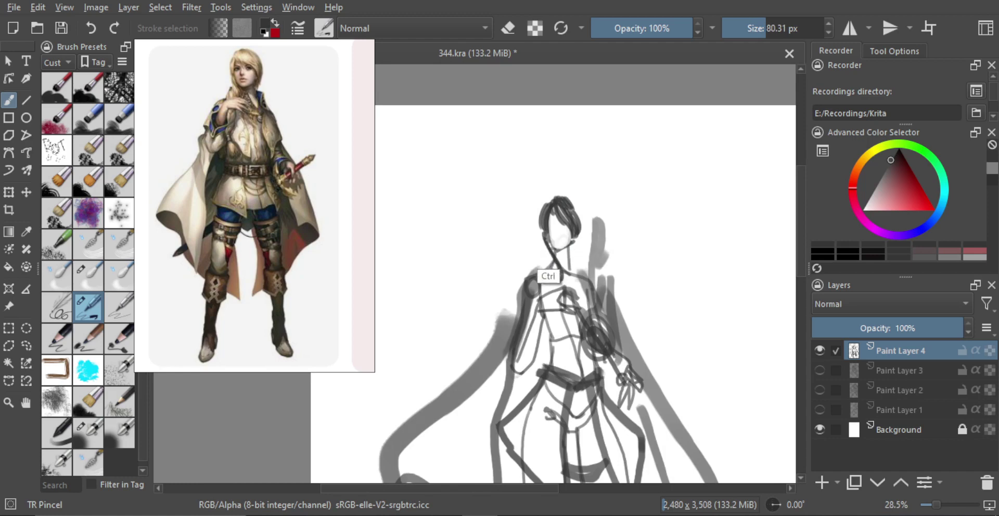
Extend the hair with long strands falling past the neck to the chest on both sides of the face.
left_click_drag(545, 236, 562, 275)
mouse_move(542, 232)
left_mouse_down()
mouse_move(562, 270)
mouse_move(547, 272)
mouse_move(542, 233)
mouse_move(561, 293)
left_mouse_up()
key("ctrl+z")
mouse_move(545, 242)
left_mouse_down()
mouse_move(559, 267)
mouse_move(574, 251)
mouse_move(581, 289)
left_mouse_up()
mouse_move(573, 234)
left_mouse_down()
mouse_move(579, 287)
mouse_move(581, 272)
left_mouse_up()
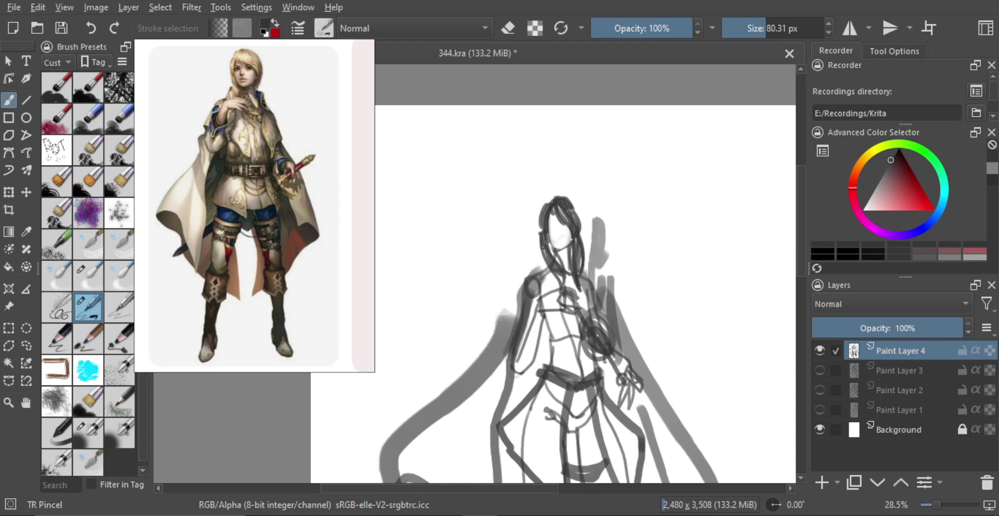
Undo the chest-length hair strands drawn on both sides of the neck.
key("ctrl+z")
left_click_drag(542, 248, 534, 279)
left_click_drag(542, 227, 532, 275)
key("ctrl+z")
key("ctrl+z")
key("ctrl+z")
key("ctrl+z")
key("ctrl+z")
key("ctrl+z")
key("ctrl+z")
key("ctrl+z")
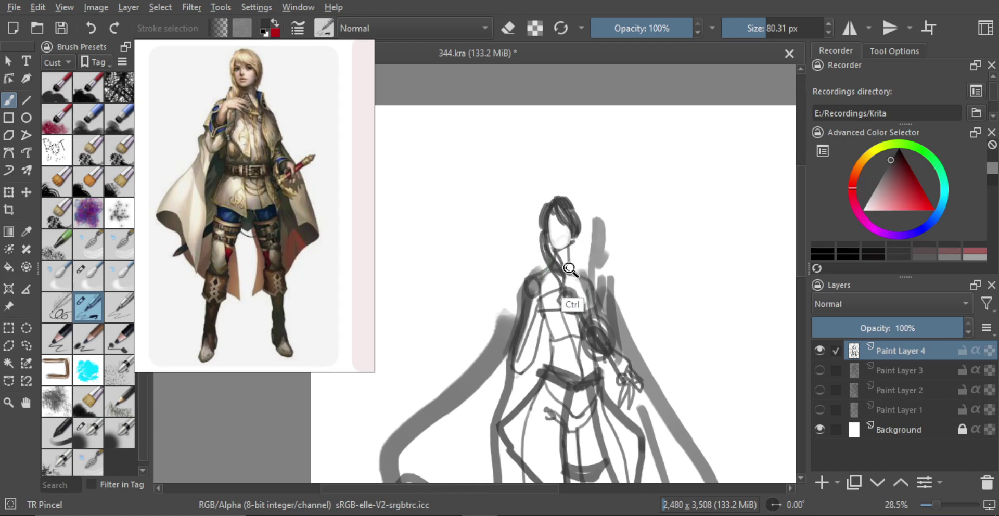
key("ctrl+z")
key("ctrl+z")
Redraw the hair as tapering strands running down both sides of the neck to the shoulders, using an 80.31 px brush.
mouse_move(549, 232)
left_mouse_down()
mouse_move(556, 264)
mouse_move(548, 271)
left_mouse_up()
key("ctrl+z")
left_click_drag(541, 237, 552, 268)
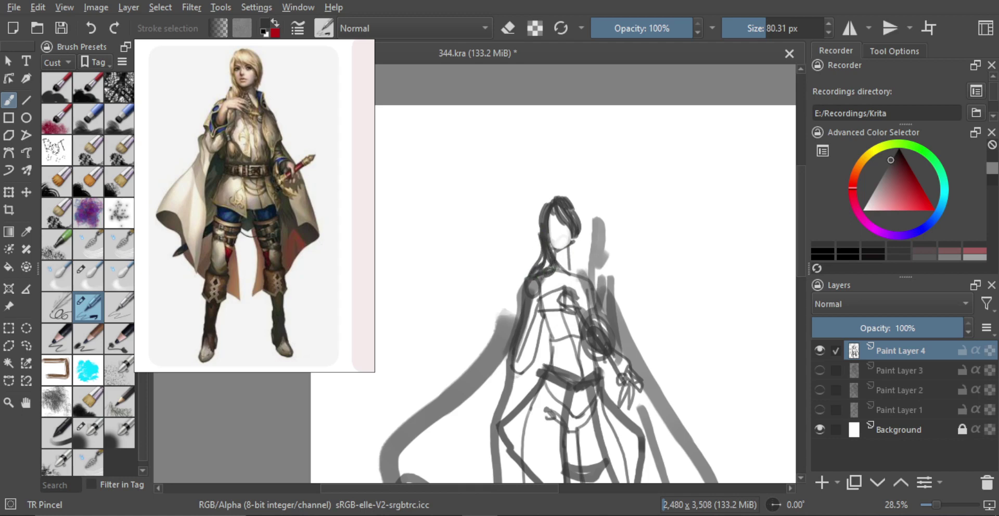
left_click_drag(572, 248, 584, 276)
key("ctrl+z")
left_click_drag(573, 244, 584, 274)
left_click_drag(577, 238, 587, 277)
key("ctrl+z")
Sketch windblown hair strands sweeping outward and down past the left-hand shoulder, starting with a 90.53 px brush.
scroll(577, 260, "down", 5)
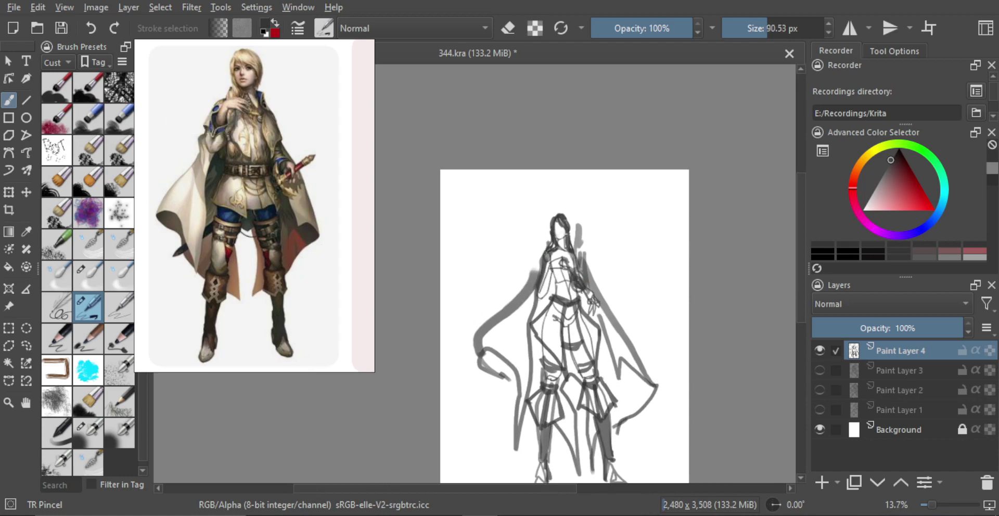
left_click_drag(540, 256, 501, 292)
mouse_move(549, 240)
left_mouse_down()
mouse_move(493, 285)
mouse_move(525, 263)
mouse_move(502, 291)
left_mouse_up()
key("ctrl+z")
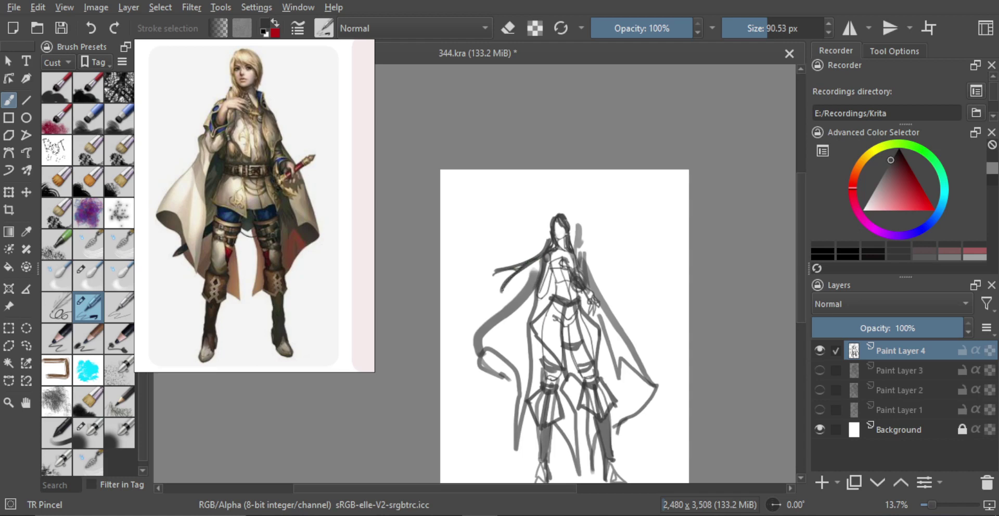
mouse_move(539, 260)
left_mouse_down()
mouse_move(504, 291)
mouse_move(544, 256)
mouse_move(508, 291)
mouse_move(506, 308)
left_mouse_up()
key("ctrl+z")
key("ctrl+z")
mouse_move(533, 268)
left_mouse_down()
mouse_move(499, 300)
mouse_move(513, 279)
mouse_move(519, 303)
left_mouse_up()
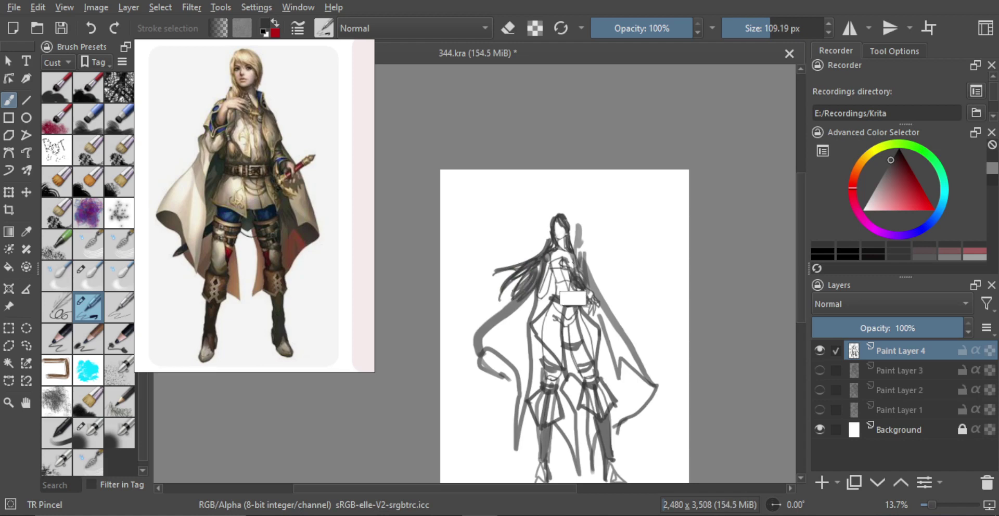
Sketch matching windblown strands past the right-hand shoulder with a 112.89 px brush, and check the figure in a horizontally mirrored view.
left_click_drag(598, 267, 629, 283, "shift")
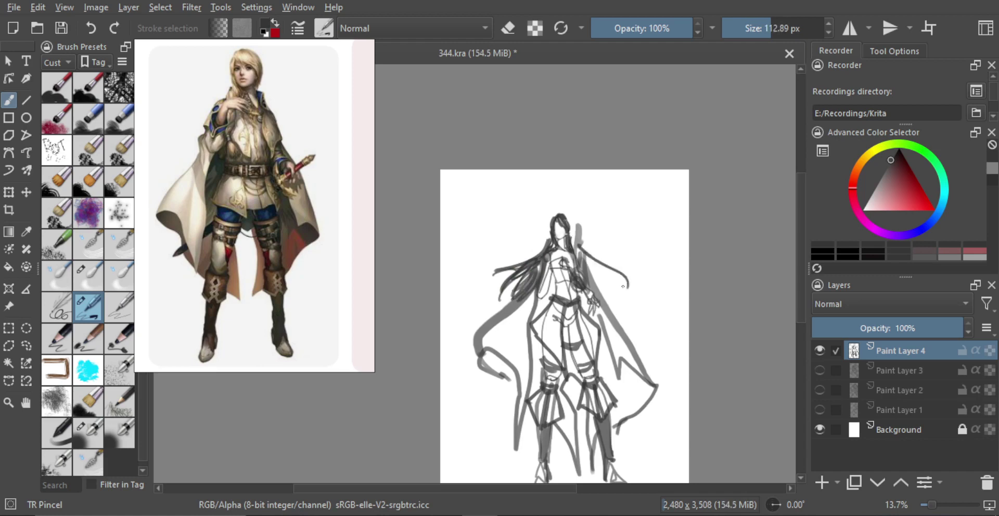
key("ctrl+z")
left_click_drag(578, 246, 629, 273)
mouse_move(579, 247)
left_mouse_down()
mouse_move(618, 282)
mouse_move(612, 296)
mouse_move(604, 290)
mouse_move(616, 293)
left_mouse_up()
key("ctrl+z")
left_click_drag(589, 263, 605, 289)
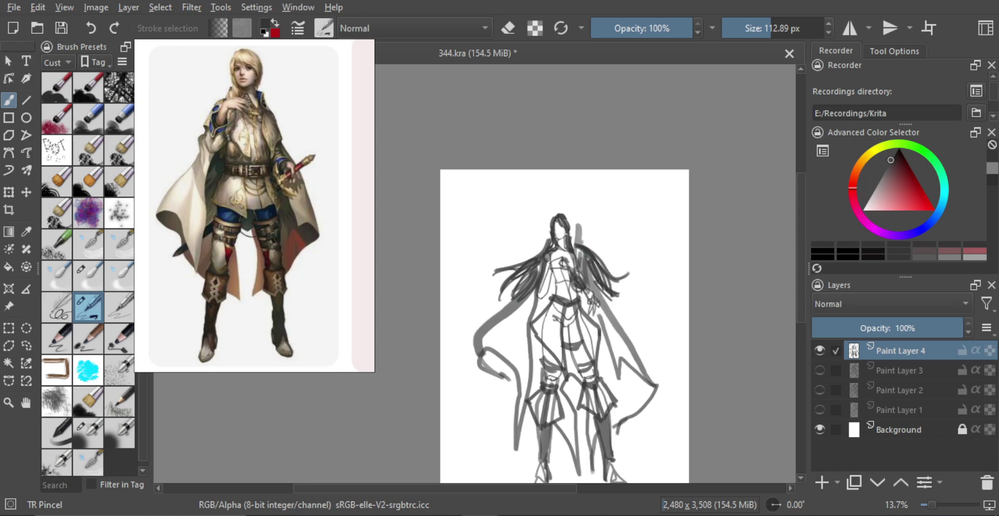
scroll(587, 239, "up", 2)
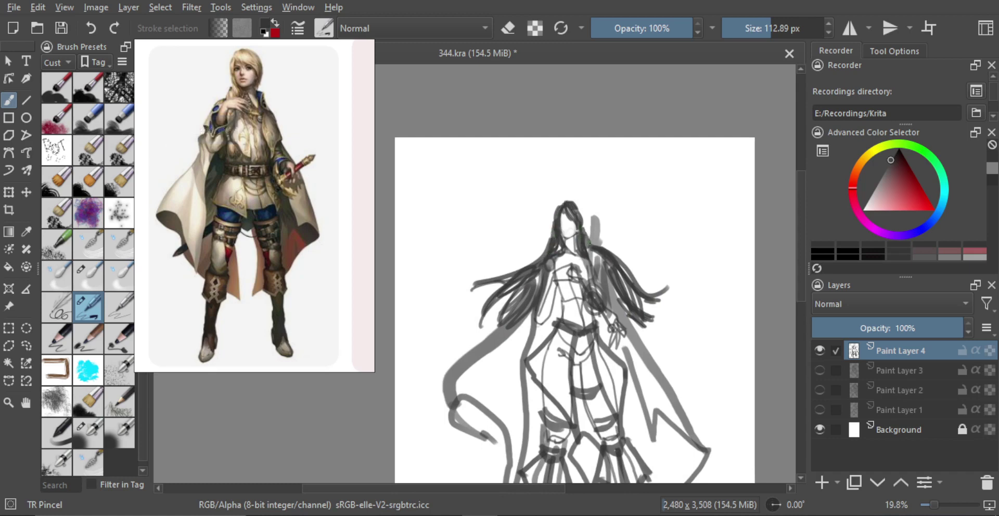
key("ctrl+z")
scroll(591, 237, "down", 3)
key("m")
left_click_drag(432, 230, 541, 245)
key("m")
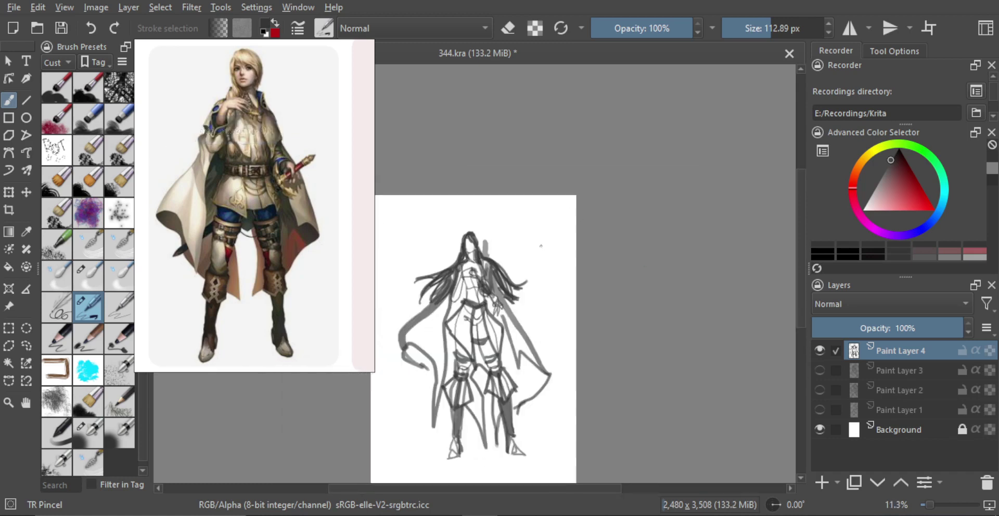
Add short strands flicking outward from the top of the windblown hair above both shoulders, using a 112.89 px brush.
scroll(521, 242, "up", 2)
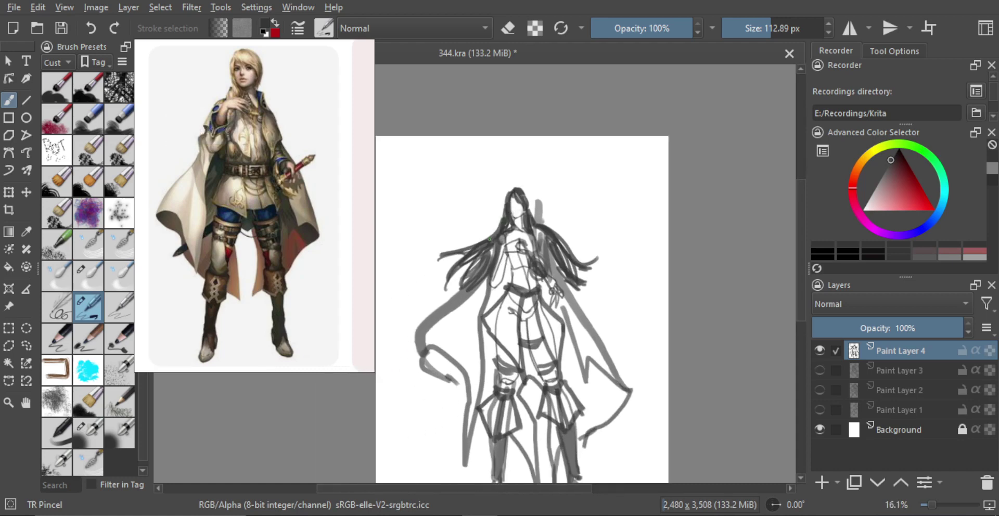
mouse_move(499, 218)
left_mouse_down()
mouse_move(462, 248)
mouse_move(468, 243)
left_mouse_up()
left_click_drag(553, 232, 575, 240)
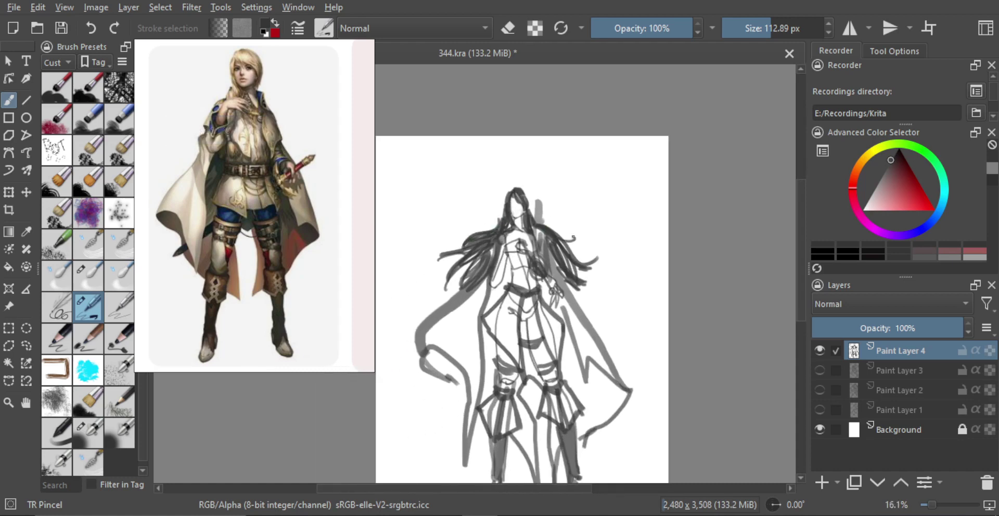
key("ctrl+z")
scroll(527, 205, "down", 1)
scroll(526, 204, "up", 2)
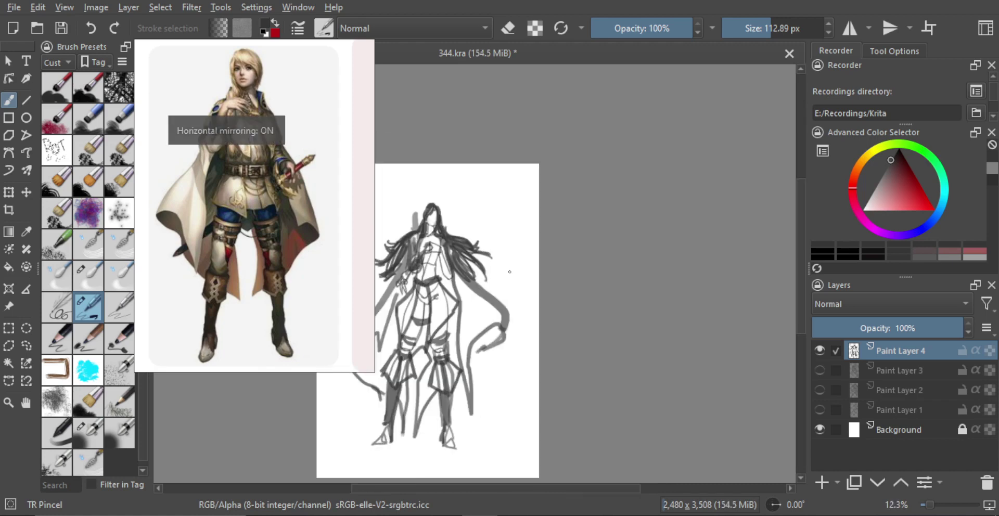
mouse_move(525, 204)
left_mouse_down()
mouse_move(526, 241)
mouse_move(527, 217)
left_mouse_up()
left_click_drag(527, 217, 546, 205)
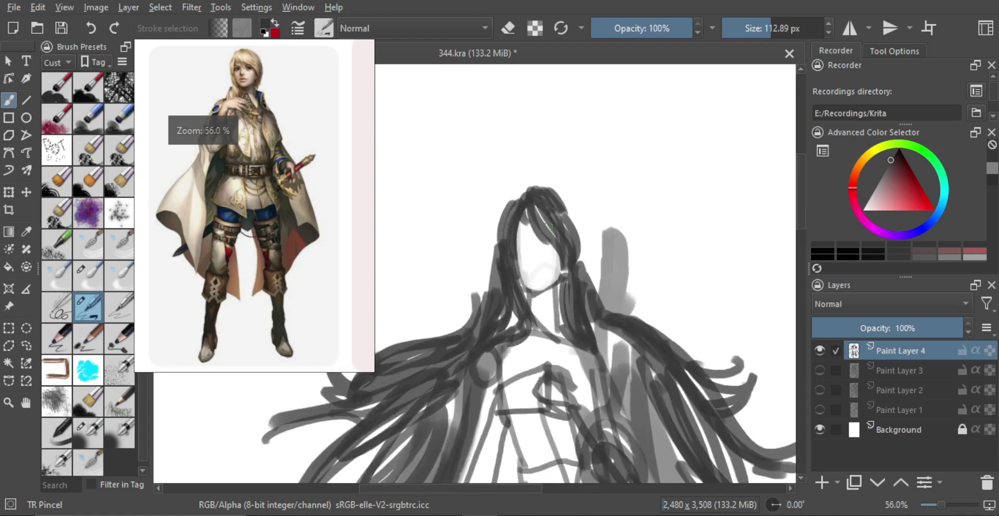
mouse_move(531, 263)
left_mouse_down()
mouse_move(532, 244)
mouse_move(551, 248)
left_mouse_up()
mouse_move(550, 251)
left_mouse_down()
mouse_move(551, 232)
mouse_move(535, 229)
mouse_move(541, 246)
mouse_move(568, 225)
mouse_move(566, 234)
left_mouse_up()
key("ctrl+z")
key("ctrl+z")
key("ctrl+z")
key("ctrl+z")
Block in both eyes and the shadow under the nose with dark strokes, reducing the brush to 48.41 px.
mouse_move(592, 239)
left_mouse_down()
mouse_move(574, 238)
mouse_move(591, 237)
mouse_move(582, 390)
left_mouse_up()
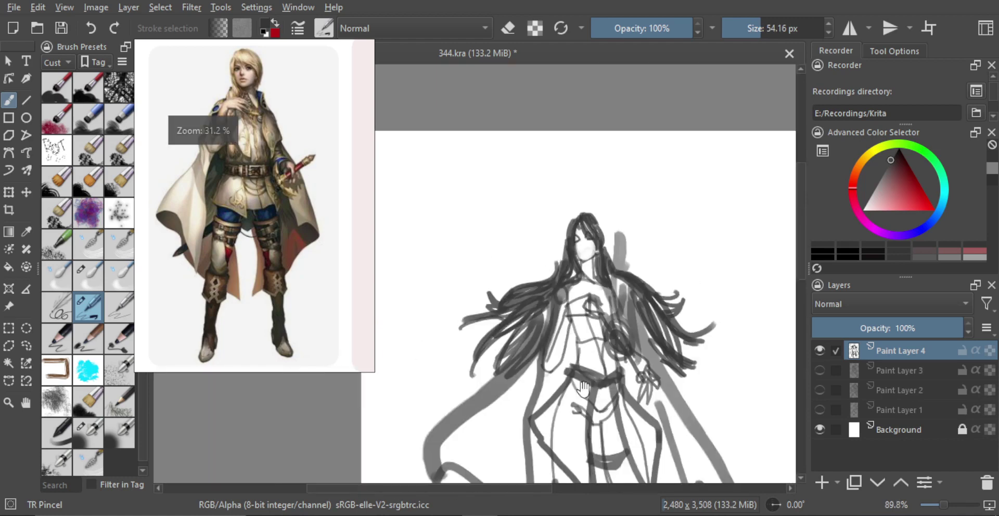
left_click_drag(613, 286, 627, 189)
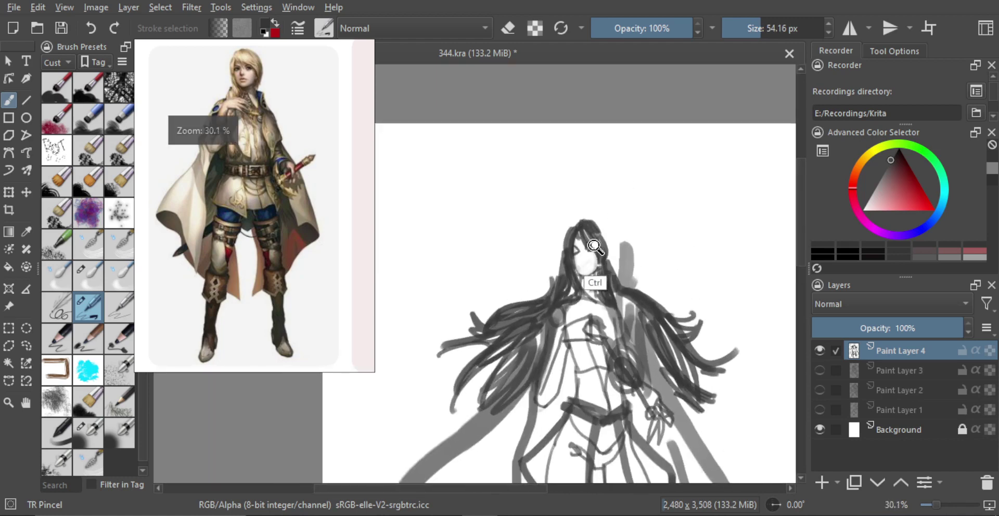
left_click_drag(597, 284, 600, 174, "ctrl")
left_click_drag(602, 224, 596, 182, "ctrl")
mouse_move(582, 262)
left_mouse_down("shift")
mouse_move(570, 276)
mouse_move(586, 274)
mouse_move(569, 277)
left_mouse_up("shift")
key("ctrl+z")
key("ctrl+z")
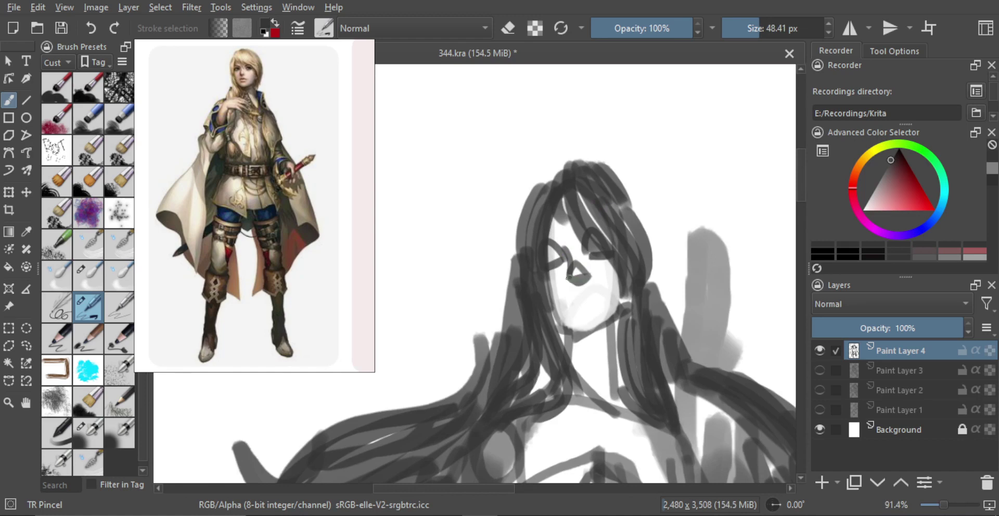
Draw the mouth line and a short shadow under the lower lip, using a 24.84 px brush.
left_click_drag(580, 325, 588, 314, "ctrl")
left_click_drag(588, 311, 574, 305, "shift")
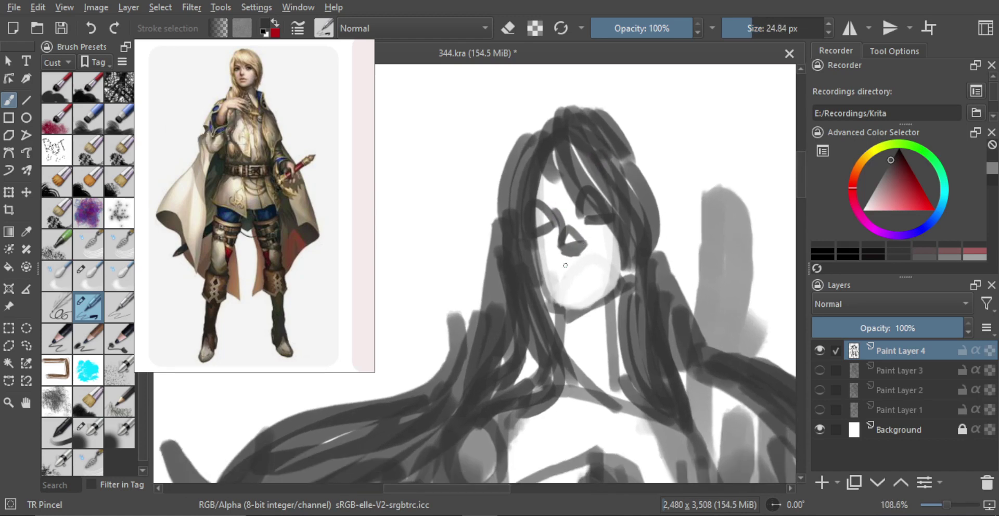
left_click_drag(558, 272, 572, 265)
scroll(575, 257, "up", 1)
key("bracketright")
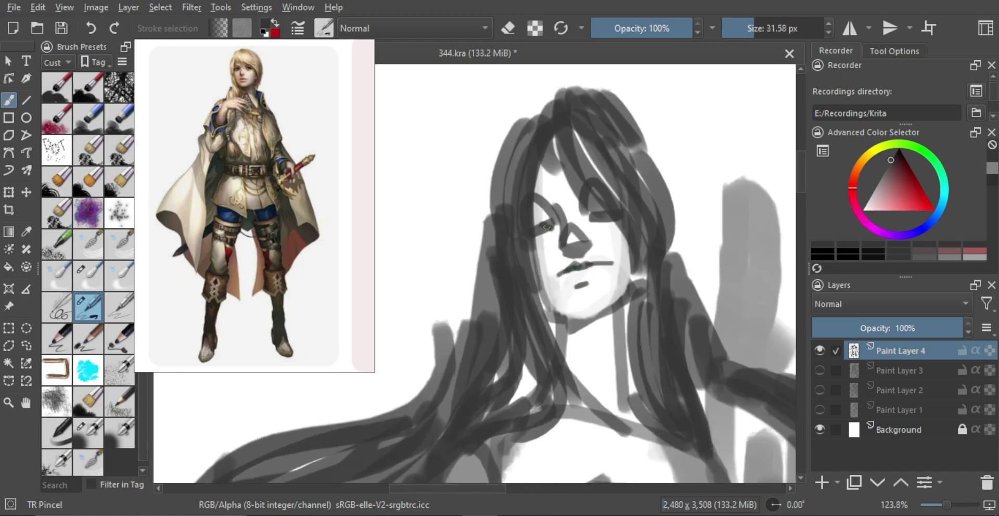
Darken both eyes and dab a round shading spot on each cheek with a larger brush.
left_click_drag(546, 222, 531, 227)
key("bracketright")
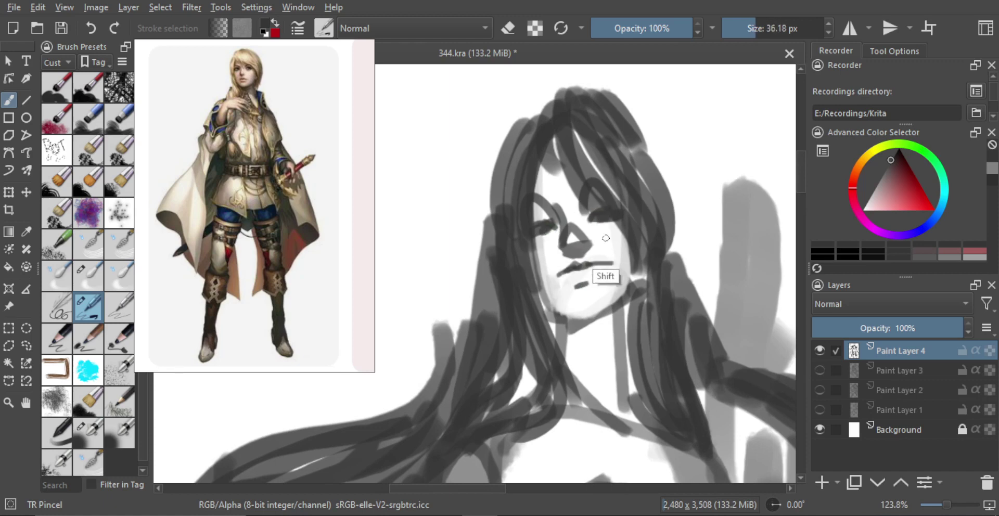
key("bracketright")
key("bracketright")
key("bracketright")
left_click_drag(613, 241, 615, 227)
left_click_drag(547, 259, 537, 260)
key("bracketleft")
key("bracketleft")
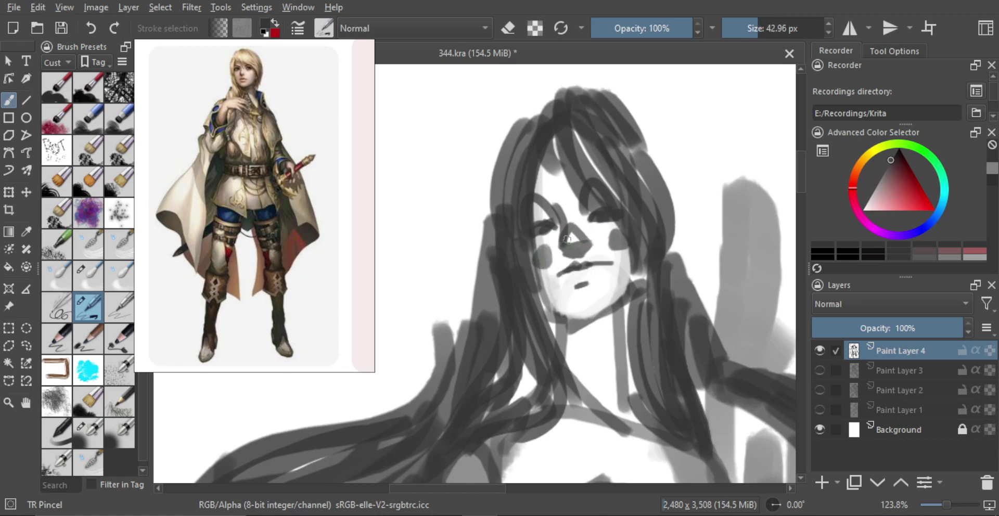
Carve a highlight along the nose with a 13.75 px eraser, and define the lips and mouth corners with a 25.94 px brush.
mouse_move(568, 233)
left_mouse_down()
mouse_move(574, 244)
mouse_move(572, 223)
left_mouse_up()
key("e")
key("ctrl+z")
left_click_drag(571, 221, 571, 235)
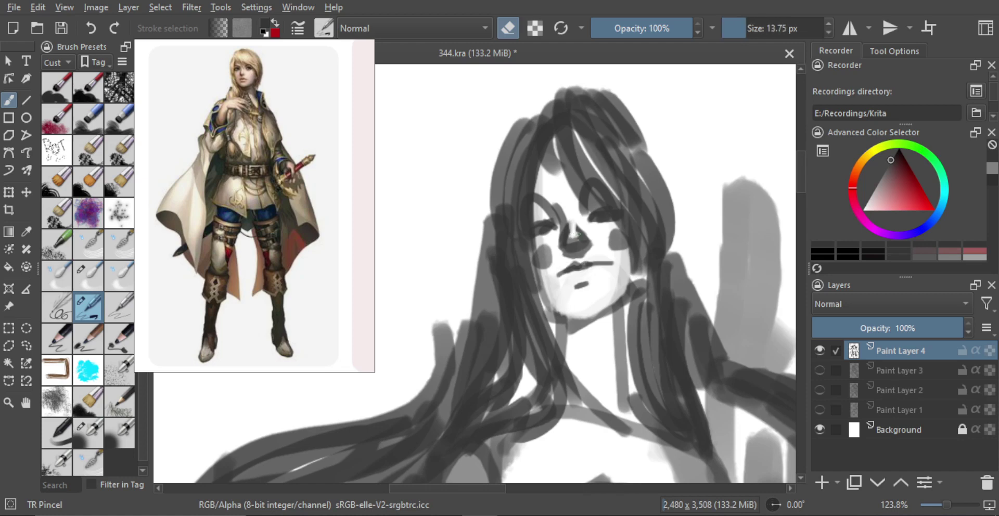
key("e")
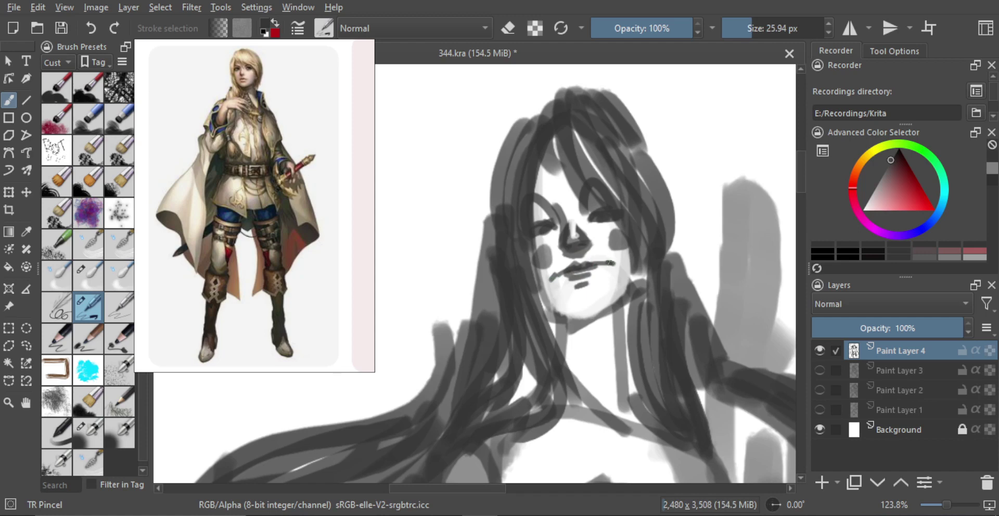
Draw long strokes down the left-hand arm and waist contour with a 104.53 px brush, and check the figure in a mirrored view.
scroll(595, 292, "down", 4)
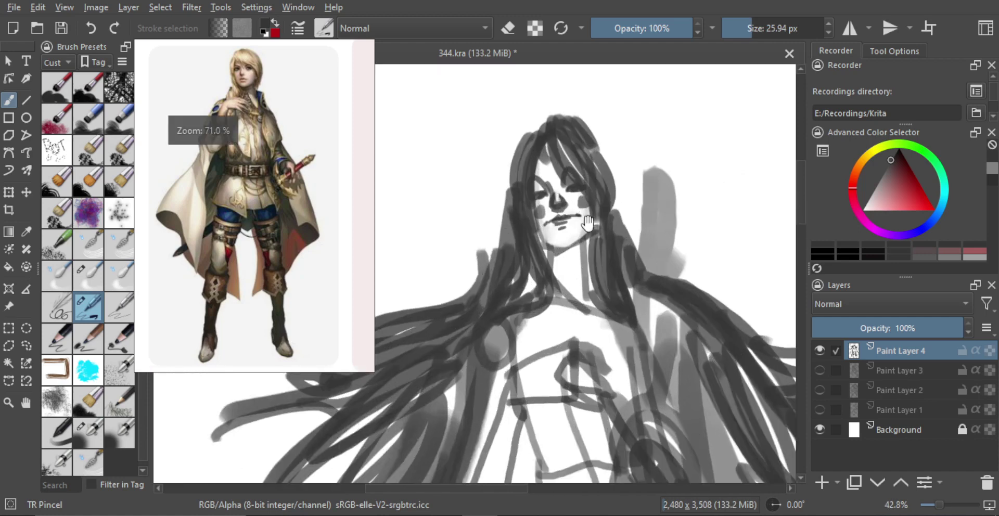
mouse_move(568, 249)
left_mouse_down()
mouse_move(541, 266)
mouse_move(578, 264)
mouse_move(575, 274)
mouse_move(536, 276)
mouse_move(565, 275)
mouse_move(554, 294)
mouse_move(576, 291)
mouse_move(567, 231)
left_mouse_up()
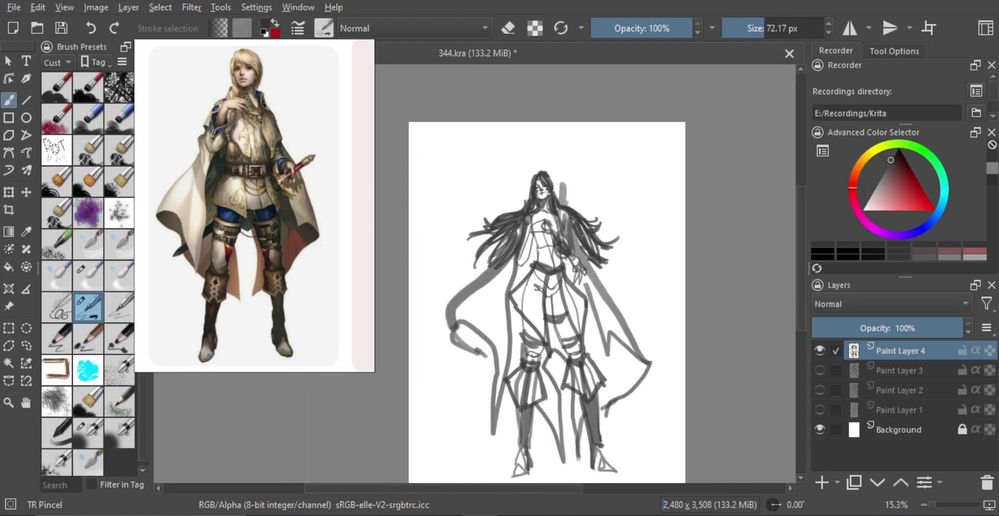
left_click_drag(615, 294, 607, 272)
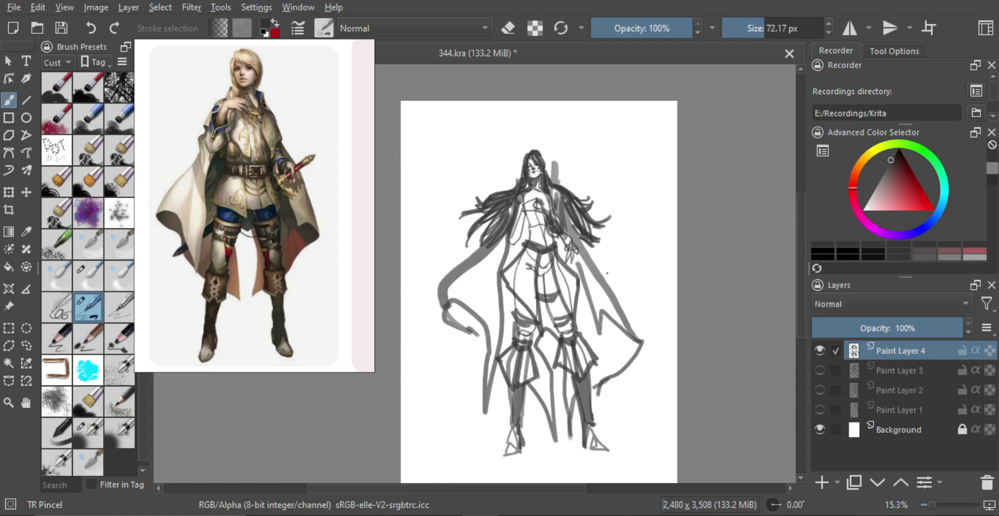
scroll(528, 241, "up", 2)
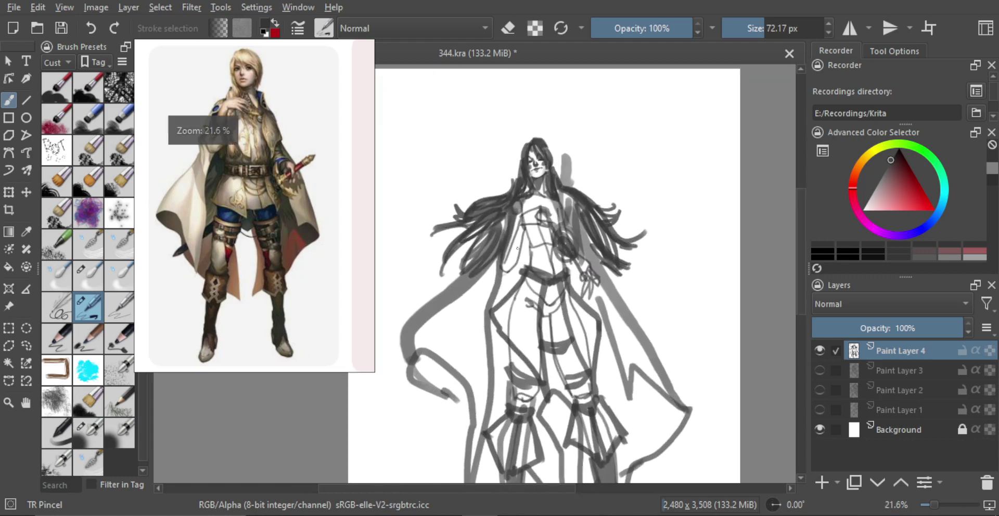
scroll(528, 241, "up", 2)
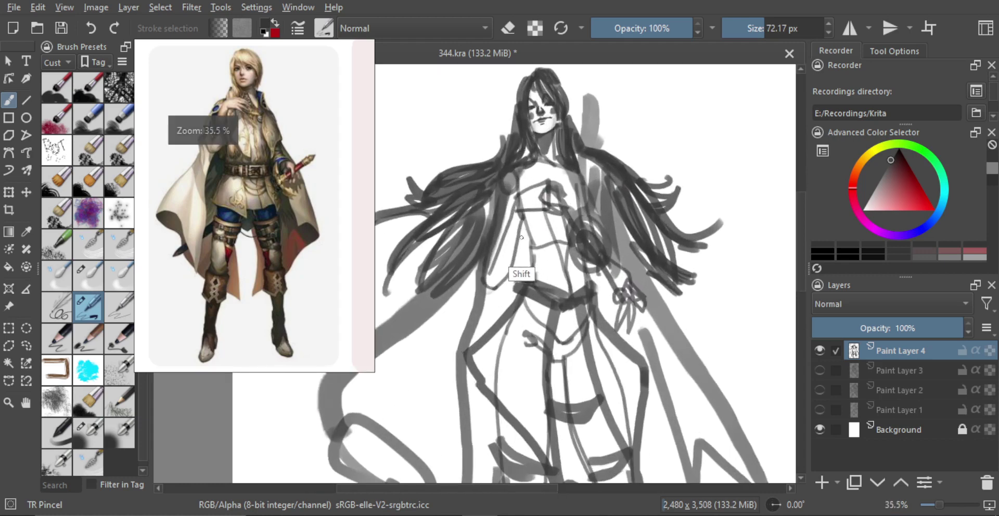
mouse_move(515, 212)
left_mouse_down()
mouse_move(526, 212)
mouse_move(515, 249)
left_mouse_up()
mouse_move(510, 215)
left_mouse_down()
mouse_move(495, 256)
mouse_move(508, 310)
mouse_move(502, 246)
mouse_move(504, 306)
left_mouse_up()
left_click_drag(525, 225, 515, 311)
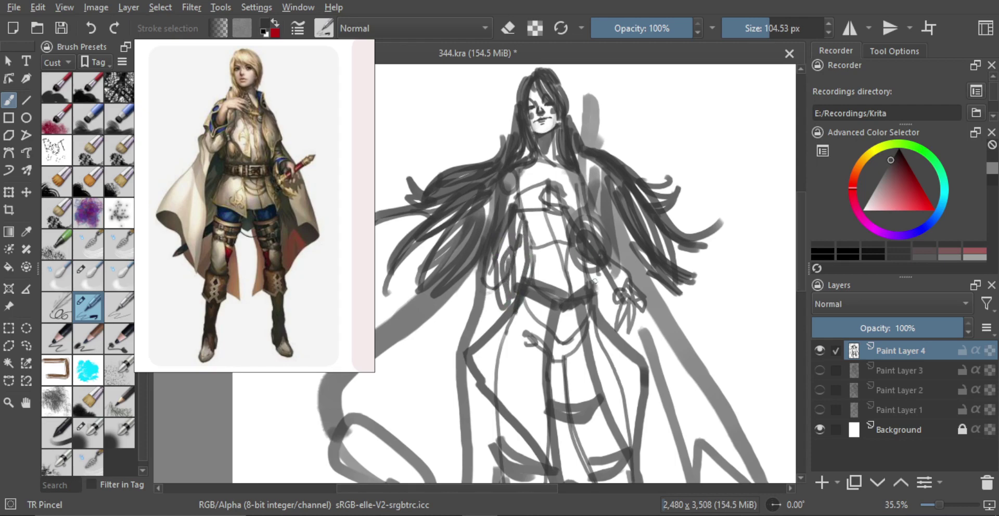
scroll(595, 281, "down", 4)
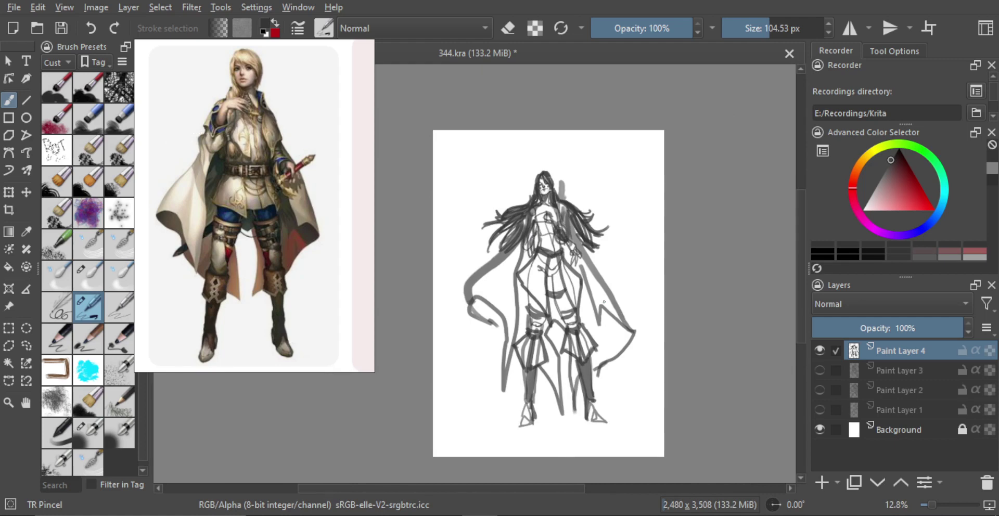
key("m")
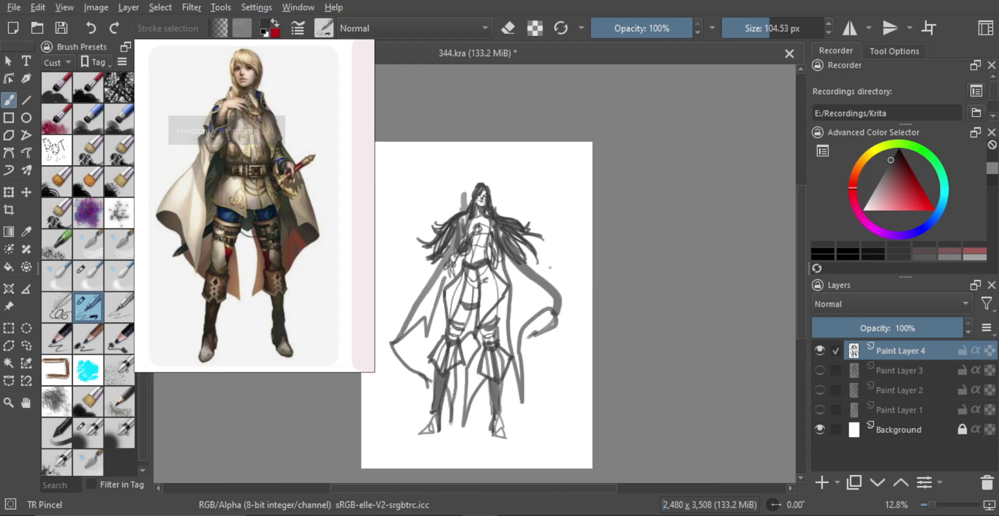
key("m")
Erase the stray grey vertical stroke beside the right-hand side of the head, using a 128.53 px eraser.
scroll(533, 229, "up", 3)
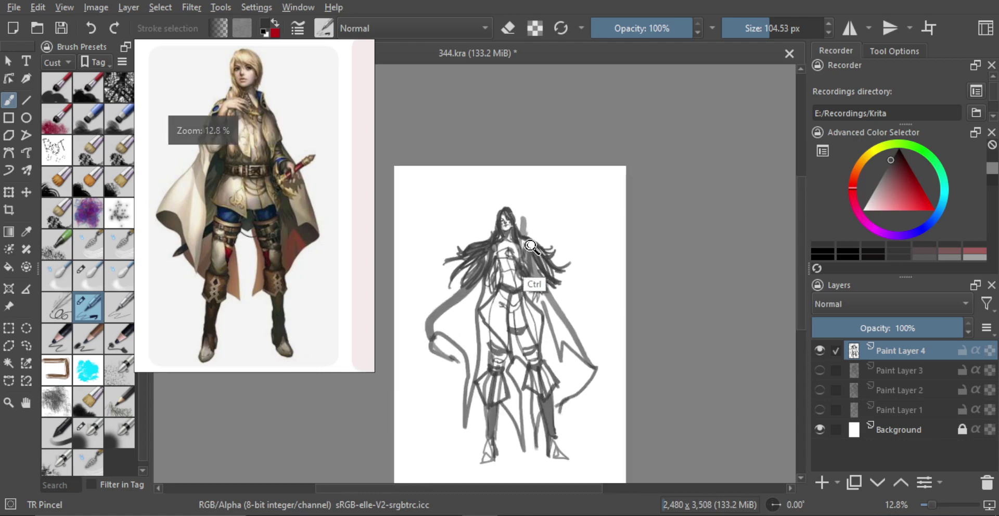
key("e")
left_click_drag(517, 188, 523, 221)
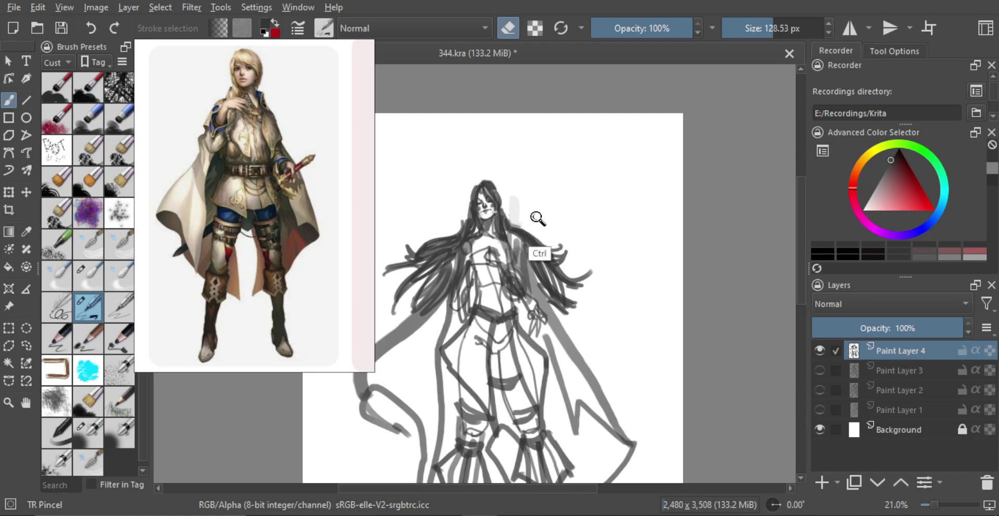
left_click_drag(537, 219, 524, 246)
left_click_drag(523, 247, 562, 189)
scroll(507, 219, "down", 2)
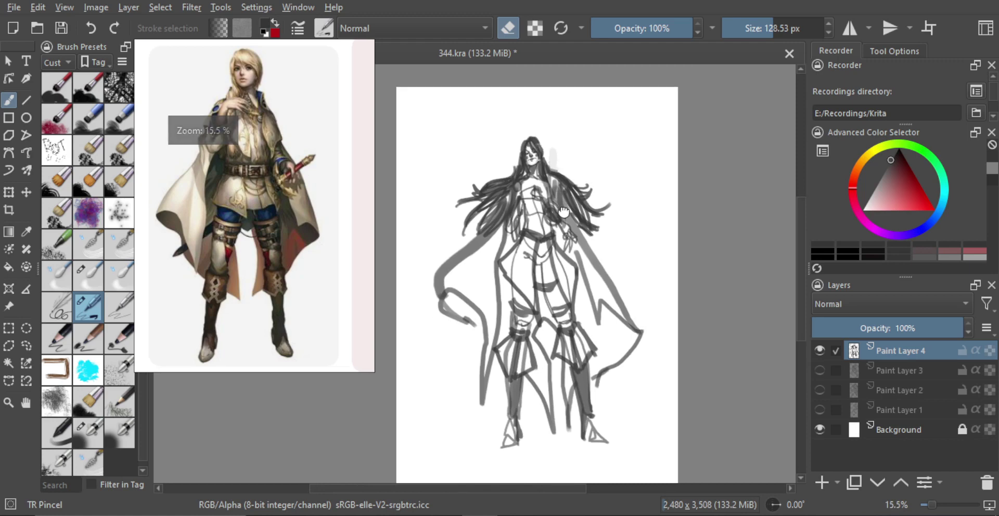
Hide Paint Layer 4, and briefly show and hide Paint Layer 3 and Paint Layer 2 to review the earlier drawings.
left_click(820, 350)
left_click(819, 368)
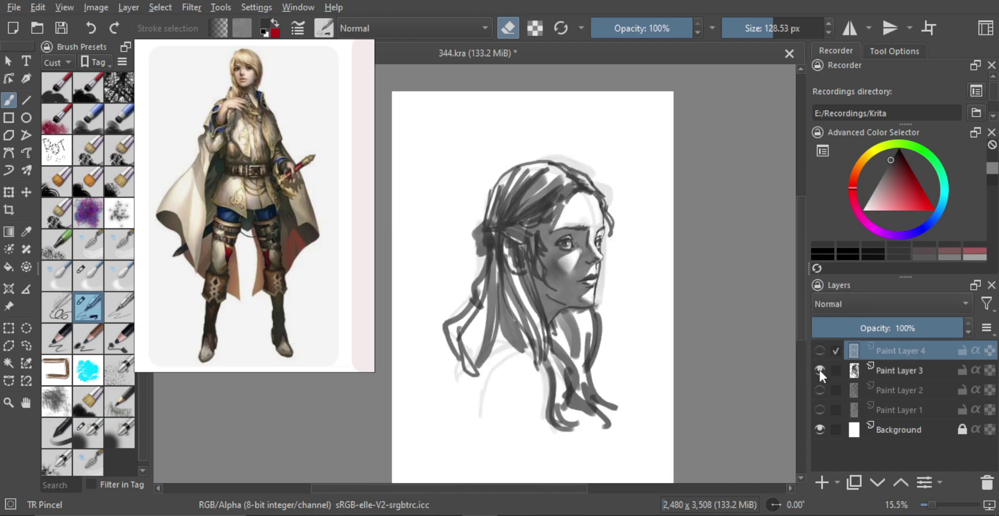
left_click(820, 369)
left_click(820, 389)
left_click(820, 389)
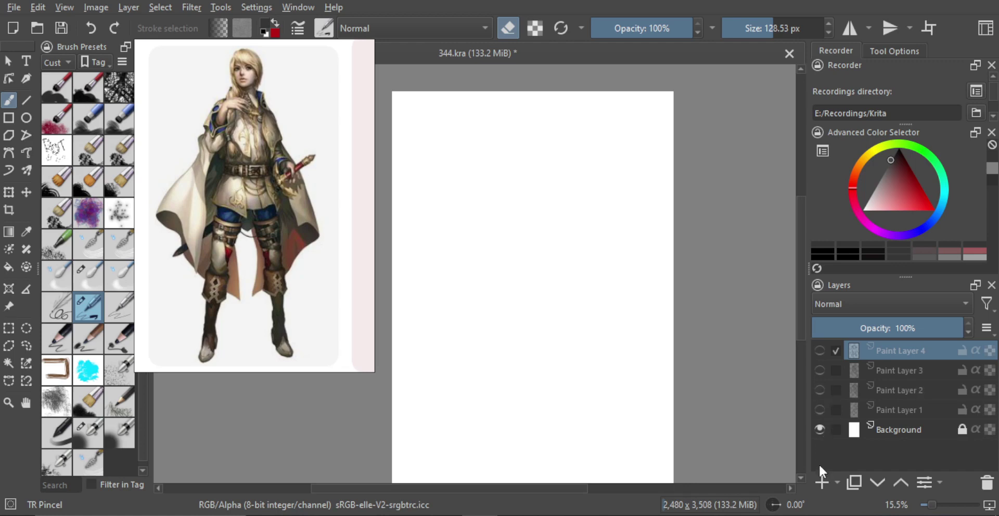
Add a new paint layer above Paint Layer 4, and look over the reference board around the blond caped figure.
left_click(822, 482)
scroll(281, 232, "down", 5)
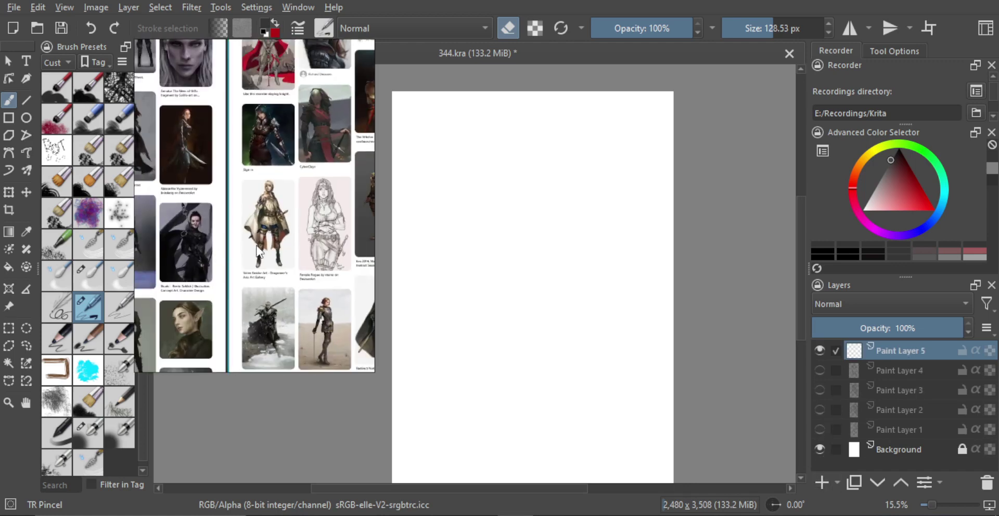
left_click_drag(273, 257, 218, 233)
scroll(251, 243, "down", 2)
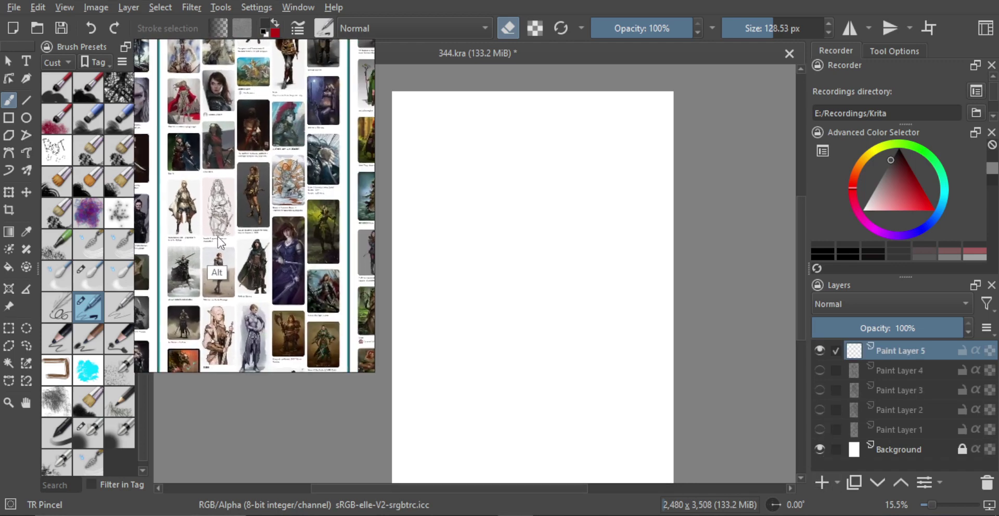
scroll(233, 245, "up", 2)
scroll(274, 250, "down", 2)
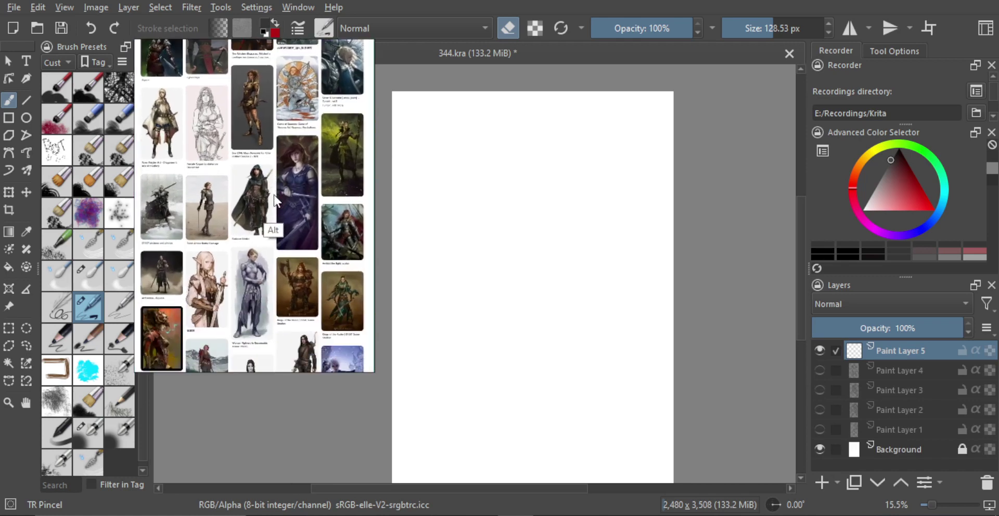
Look through the reference characters below the caped figure, examining the red-haired elf and the white-haired swordswoman closely.
scroll(279, 232, "down", 2)
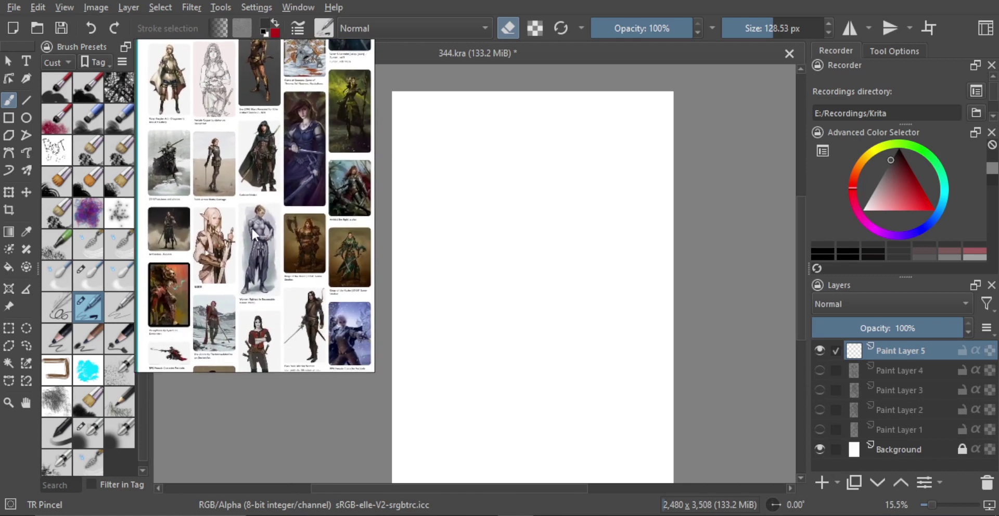
scroll(258, 232, "down", 1)
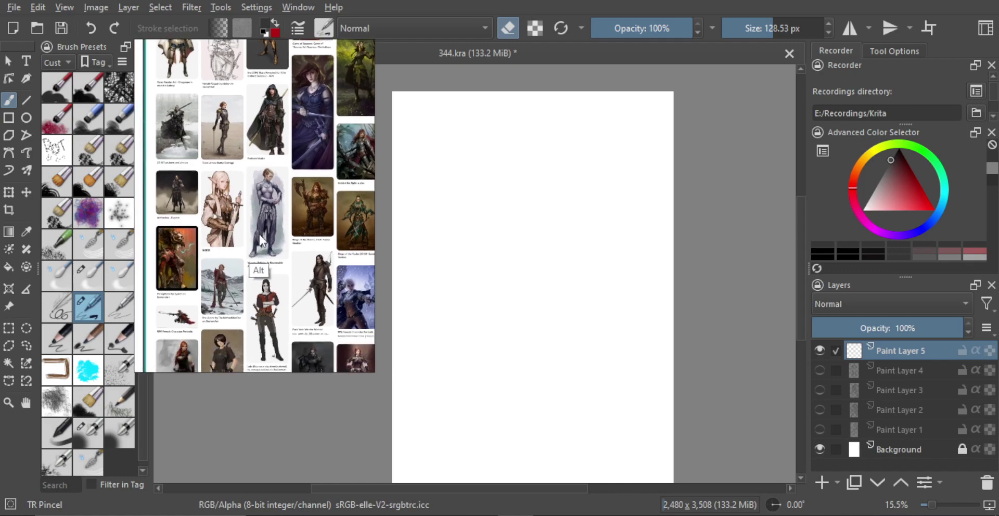
scroll(258, 233, "up", 3)
scroll(280, 229, "down", 3)
left_click_drag(278, 254, 266, 175)
scroll(275, 237, "down", 2)
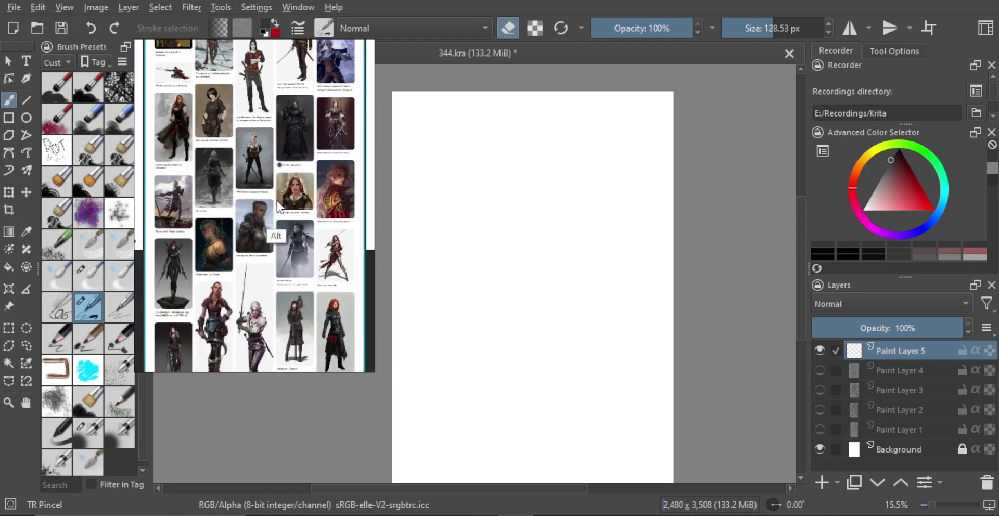
scroll(276, 224, "down", 2)
scroll(277, 222, "down", 2)
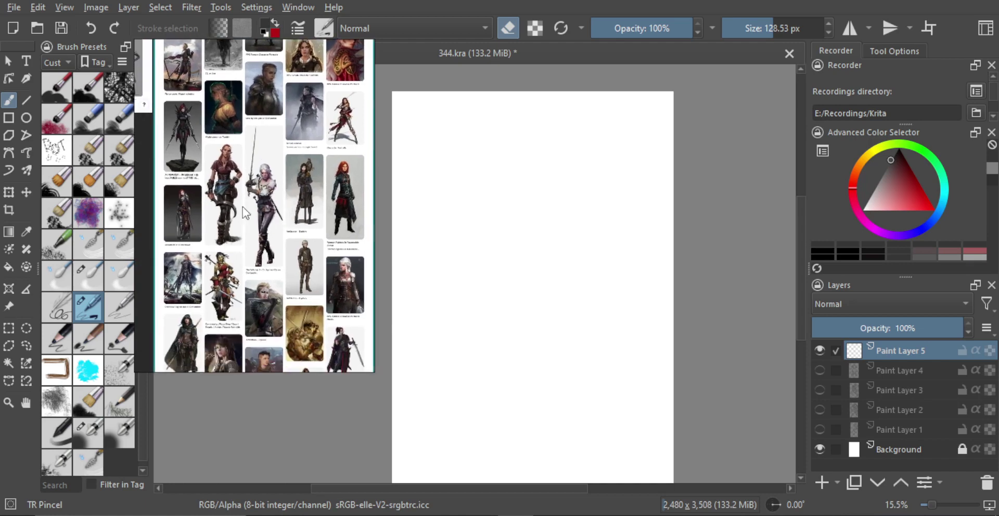
scroll(243, 207, "up", 3)
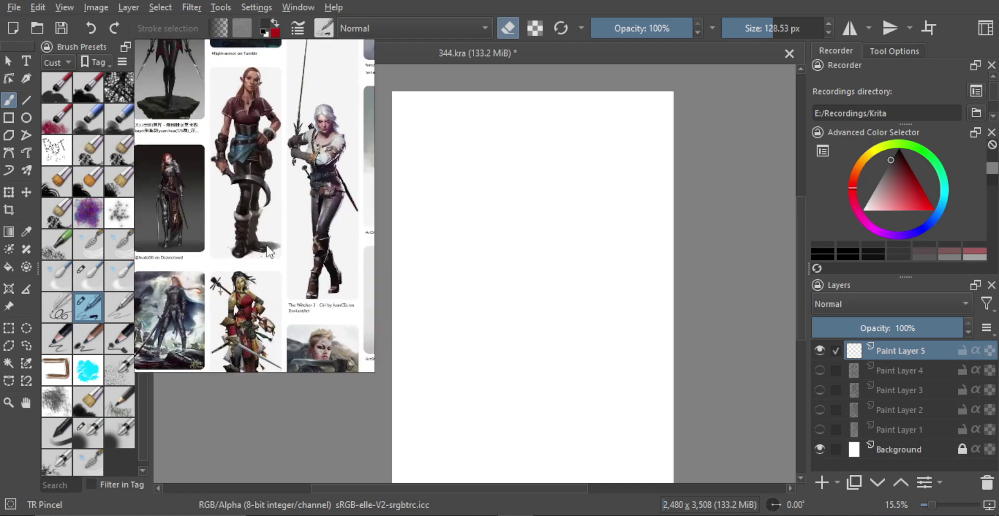
scroll(266, 246, "down", 3)
left_click_drag(287, 307, 257, 226)
left_click_drag(300, 267, 282, 210)
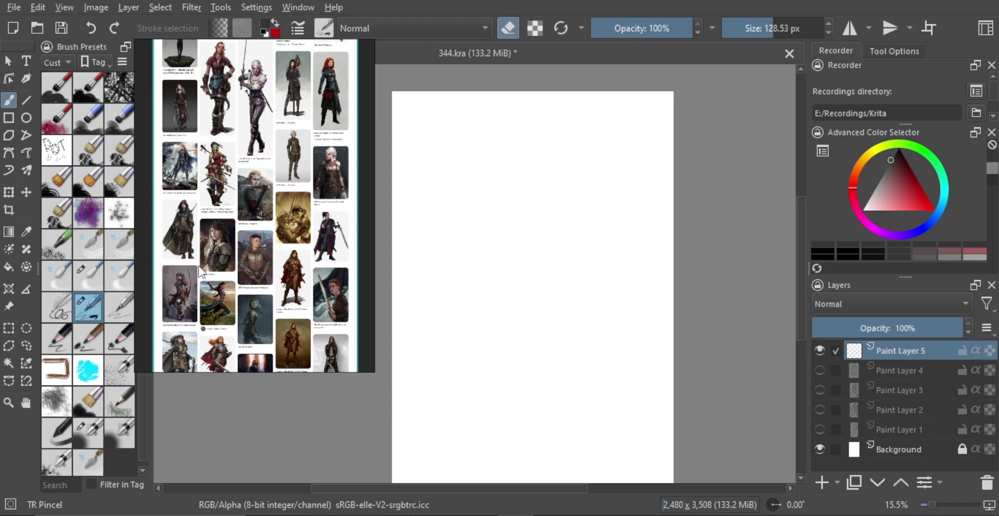
Browse the hooded, armoured and cloaked figures further down the reference board for a new pose to draw.
scroll(238, 239, "up", 2)
scroll(256, 258, "down", 3)
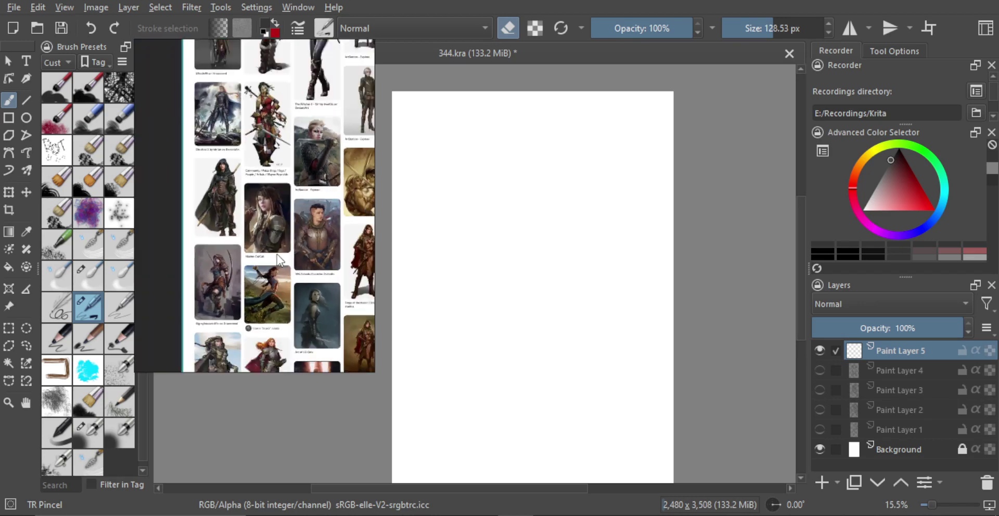
scroll(266, 221, "down", 3)
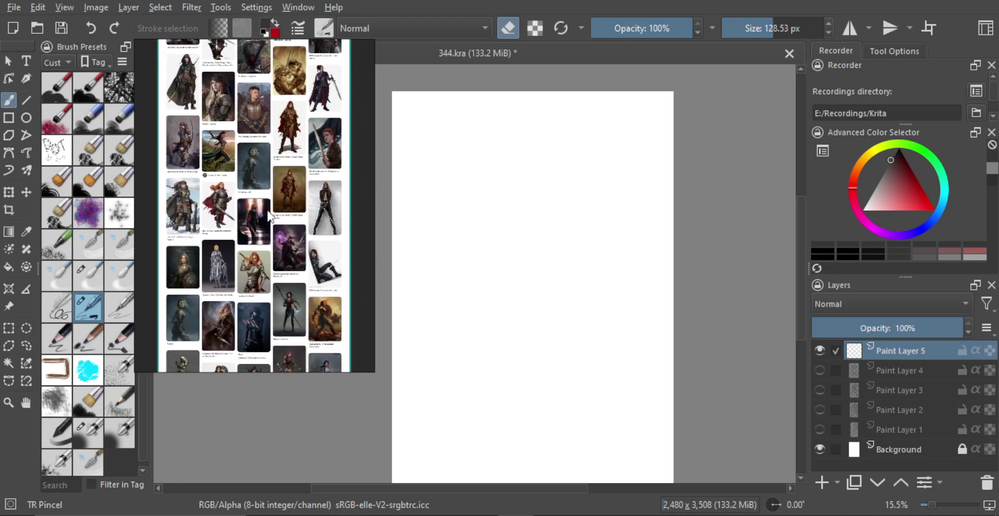
scroll(271, 240, "down", 3)
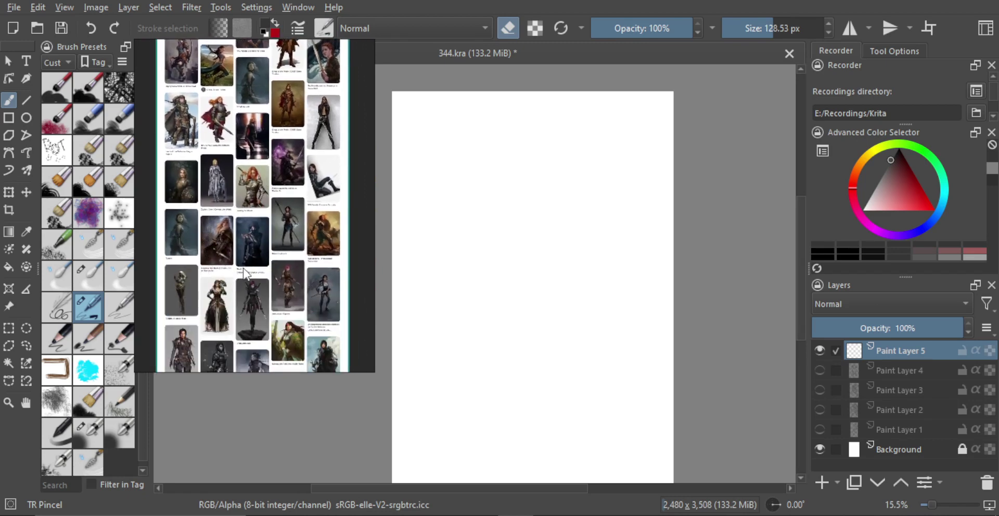
scroll(266, 276, "down", 3)
left_click_drag(268, 215, 270, 213)
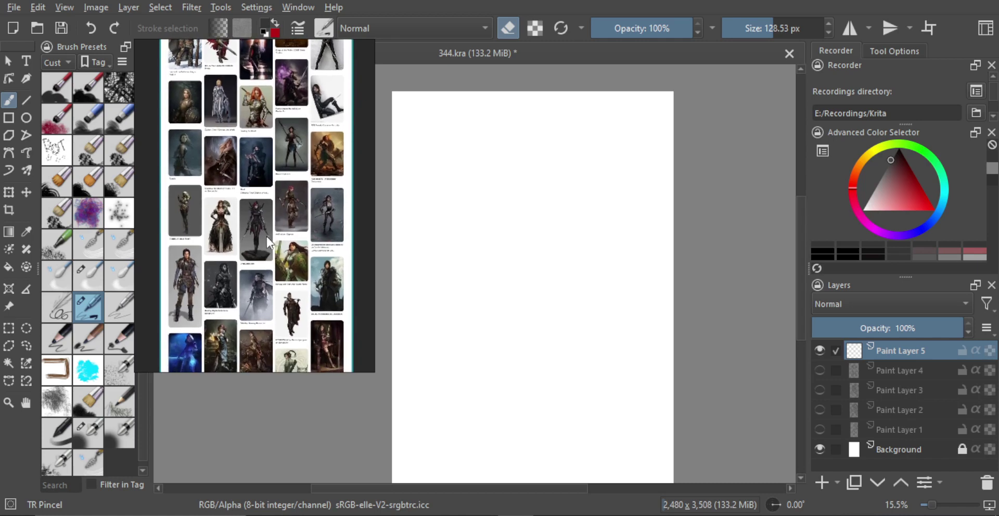
left_click_drag(277, 270, 284, 200)
scroll(277, 204, "up", 2)
left_click_drag(277, 255, 273, 241)
scroll(273, 243, "down", 1)
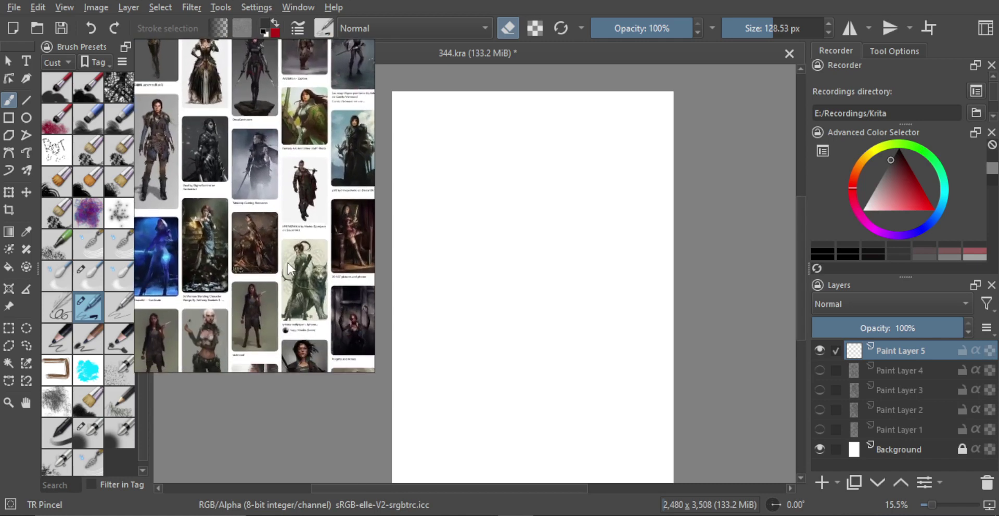
Widen the reference window, and examine the characters around the green-clad figure with the white wolf.
left_click_drag(370, 372, 447, 365)
left_click_drag(321, 285, 295, 278)
scroll(398, 185, "up", 6)
scroll(401, 191, "down", 6)
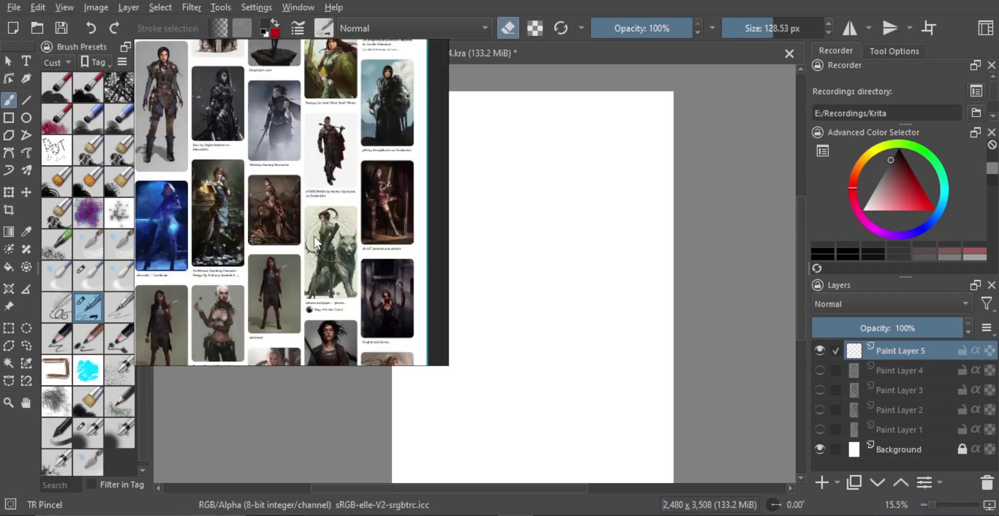
scroll(326, 216, "up", 2)
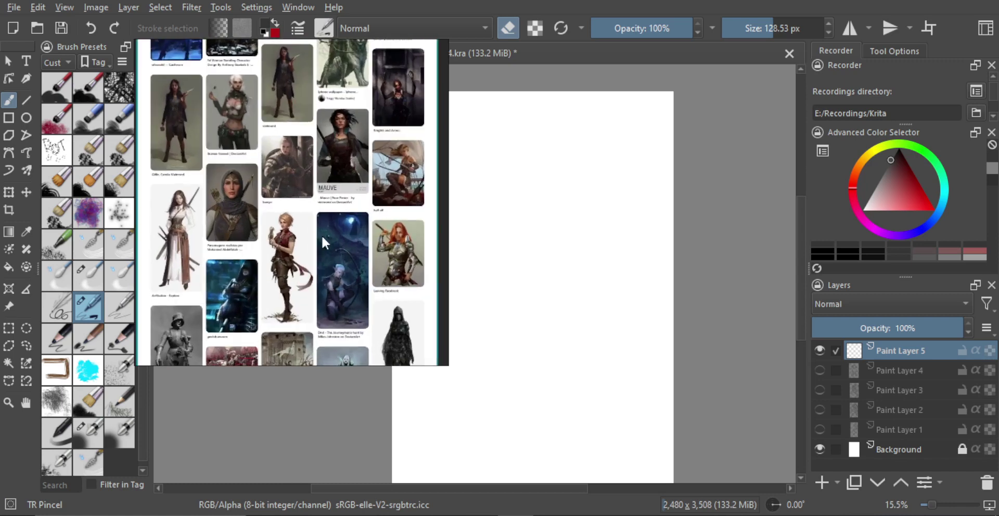
Review the references from the white-robed swordswoman to the red-haired figures in green for a suitable standing pose.
left_click_drag(327, 251, 322, 200)
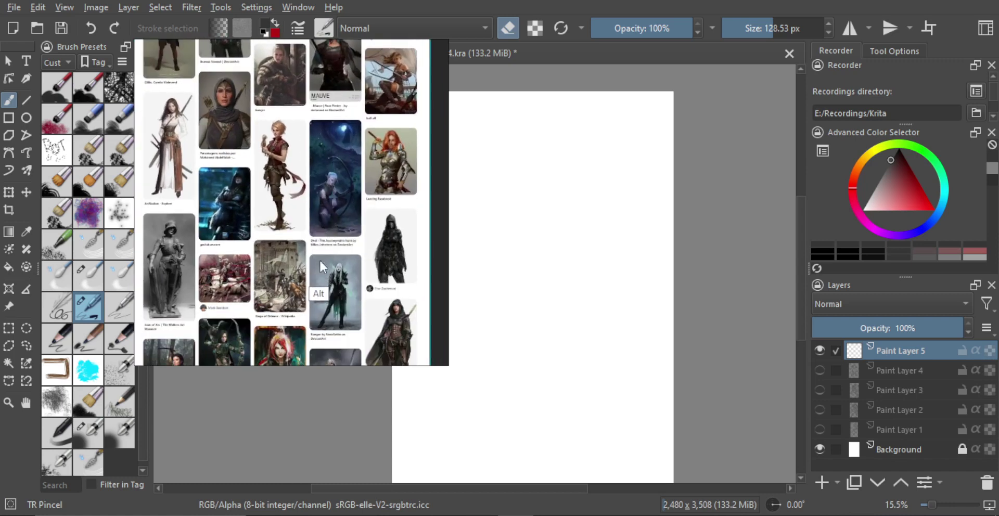
left_click_drag(320, 263, 317, 194)
left_click_drag(315, 281, 317, 196)
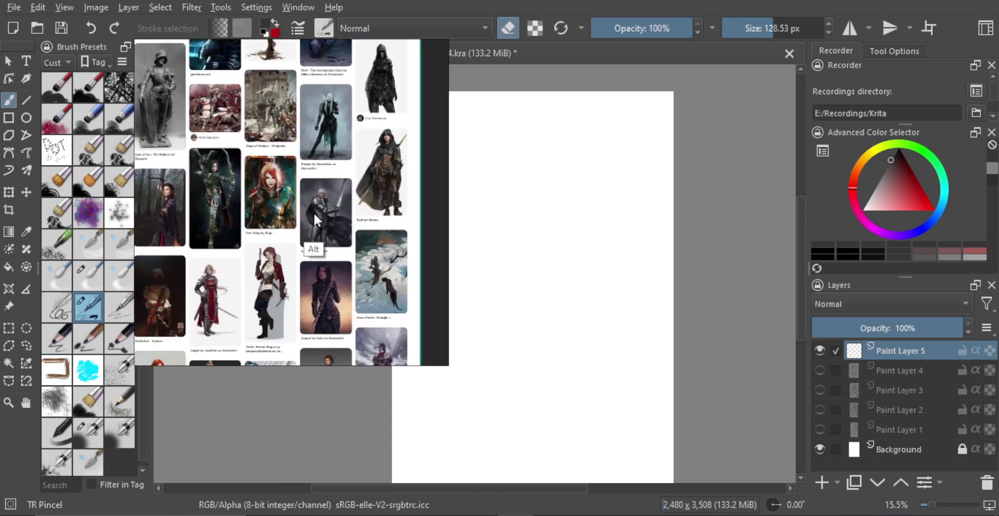
left_click_drag(326, 290, 322, 219)
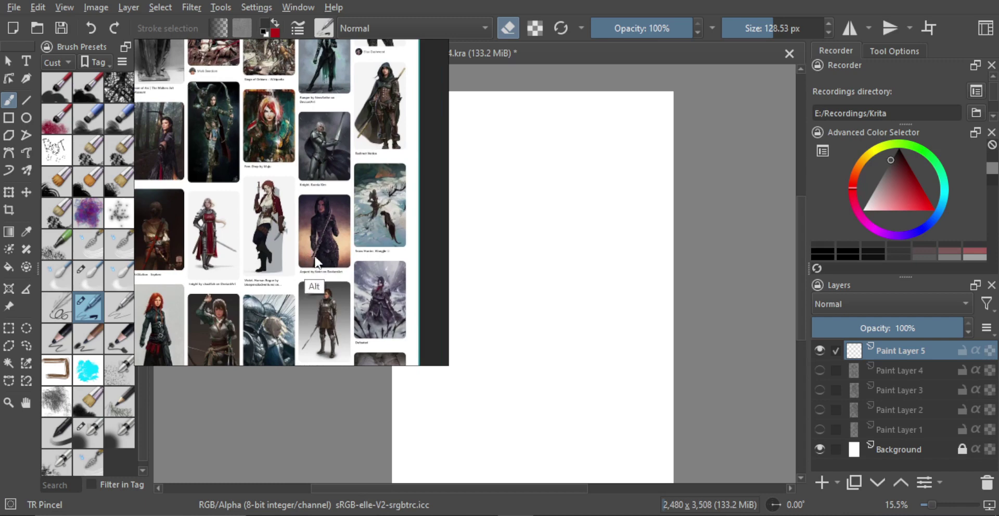
left_click_drag(323, 285, 331, 226)
left_click_drag(330, 328, 327, 276)
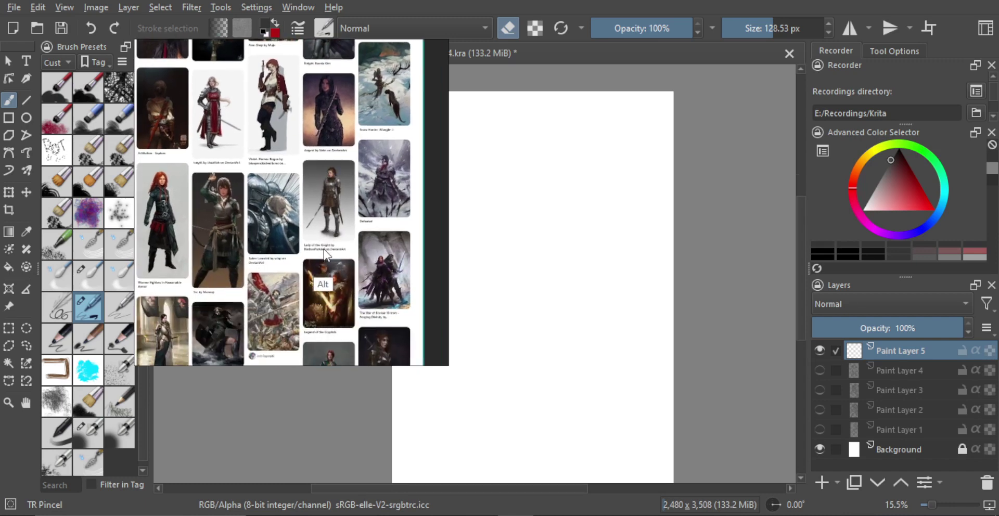
left_click_drag(328, 325, 332, 195)
left_click_drag(329, 327, 334, 242)
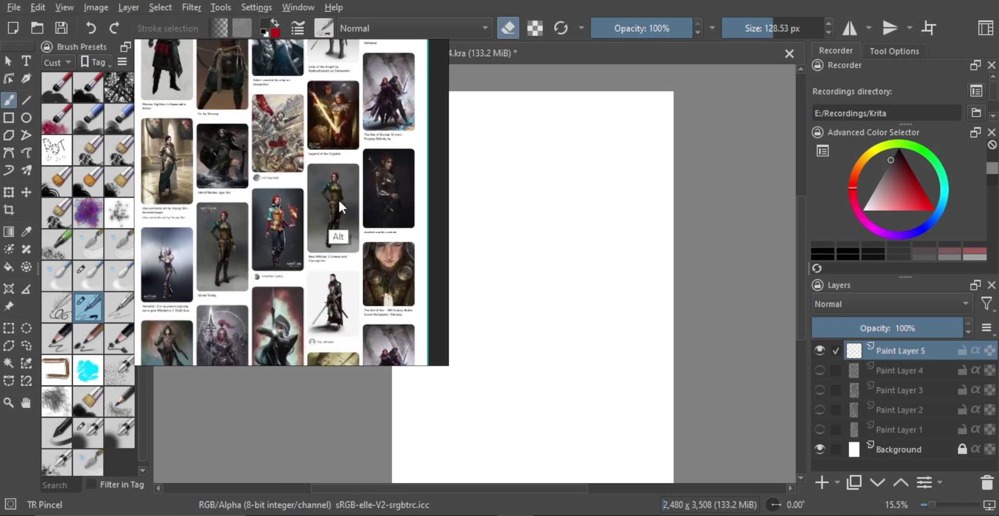
left_click_drag(340, 288, 334, 213)
left_click_drag(333, 259, 332, 204)
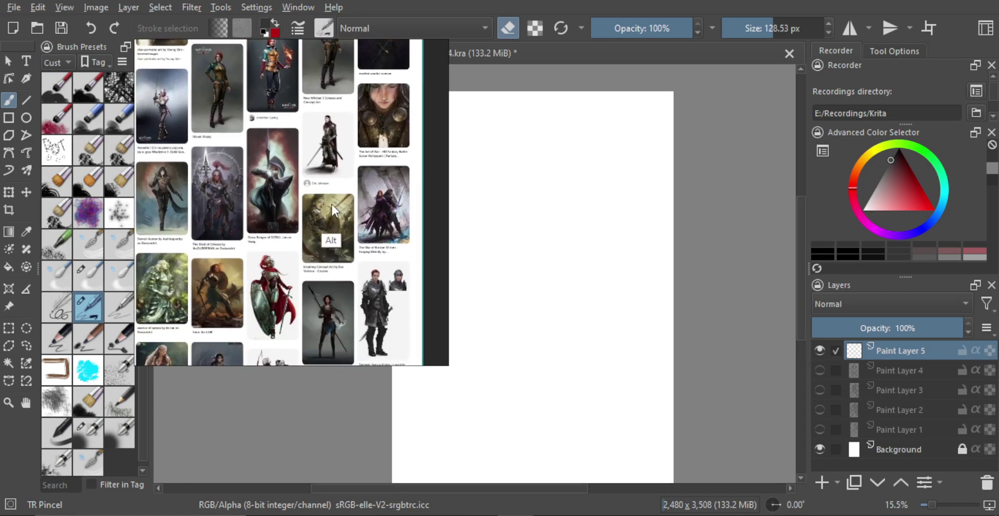
Review the knights, spear carriers and leather-clad fighters in the next rows of the reference board.
left_click_drag(329, 294, 328, 233)
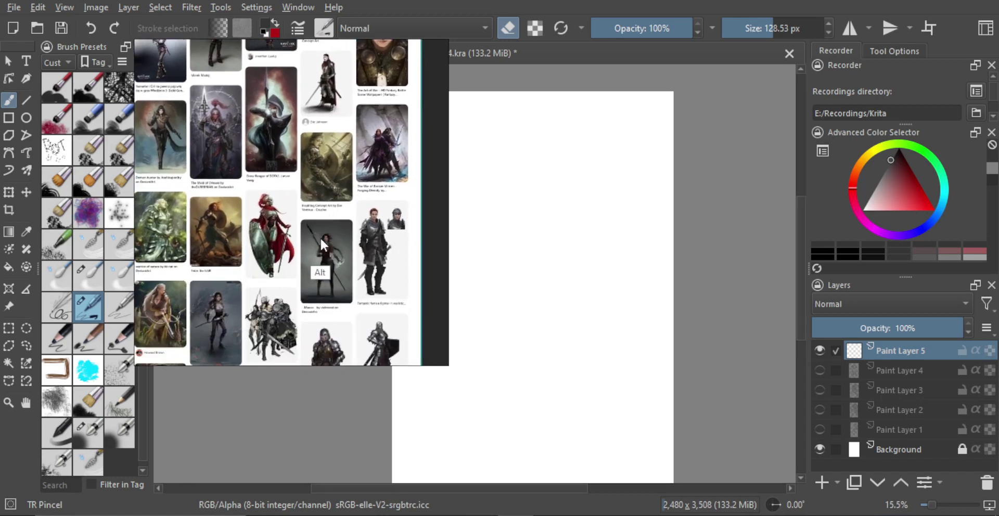
left_click_drag(325, 301, 327, 219)
left_click_drag(327, 274, 318, 191)
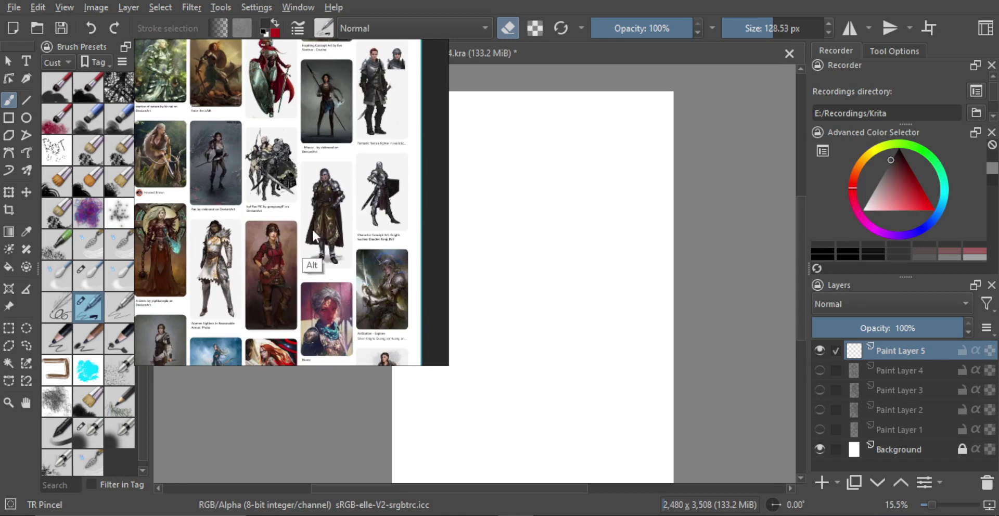
left_click_drag(327, 276, 317, 214)
left_click_drag(319, 329, 313, 218)
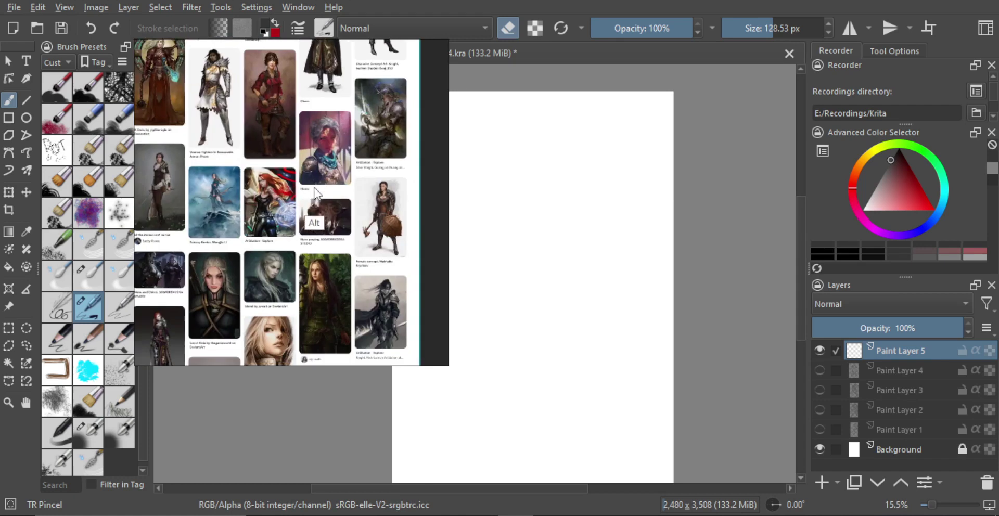
left_click_drag(315, 307, 314, 176)
left_click_drag(309, 292, 324, 189)
left_click_drag(299, 285, 264, 236)
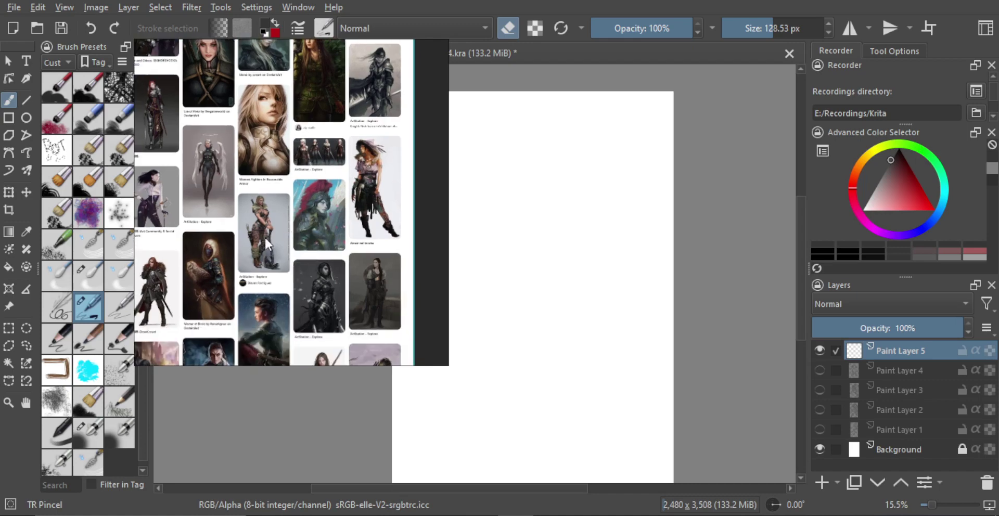
Compare the full-body female fighters near the "Winter Hunt" picture, and examine that picture up close.
scroll(264, 236, "up", 5)
scroll(301, 218, "down", 5)
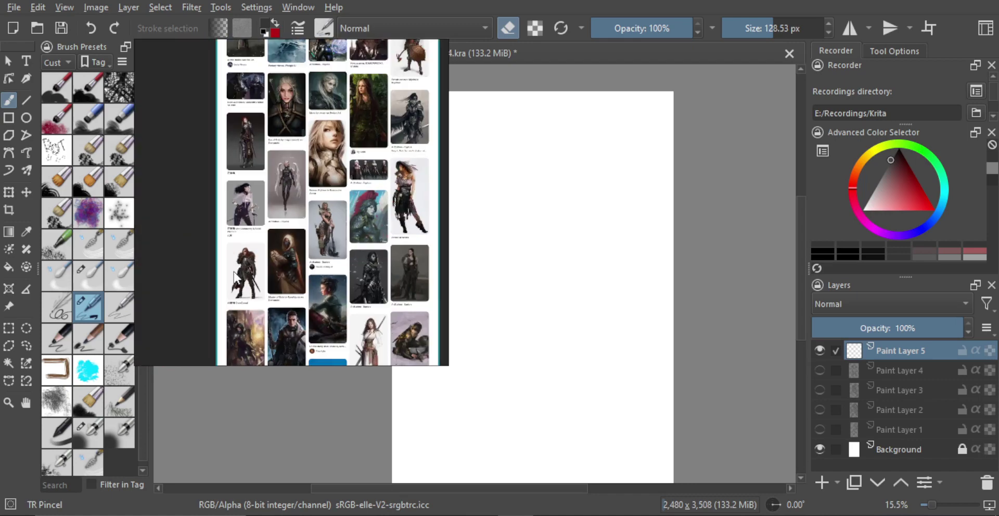
mouse_move(280, 234)
left_mouse_down()
mouse_move(302, 241)
mouse_move(291, 230)
left_mouse_up()
left_click_drag(367, 235, 267, 234)
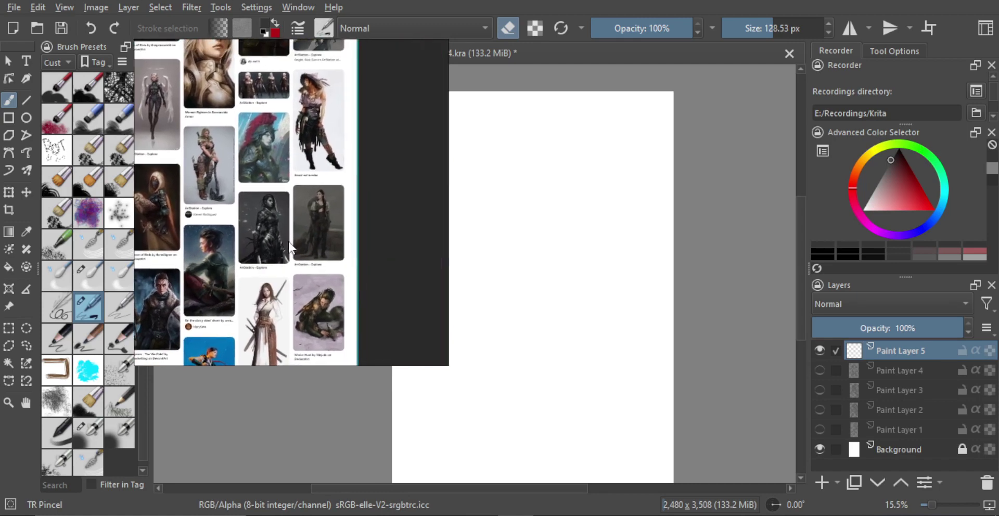
scroll(296, 229, "up", 5)
scroll(375, 214, "down", 5)
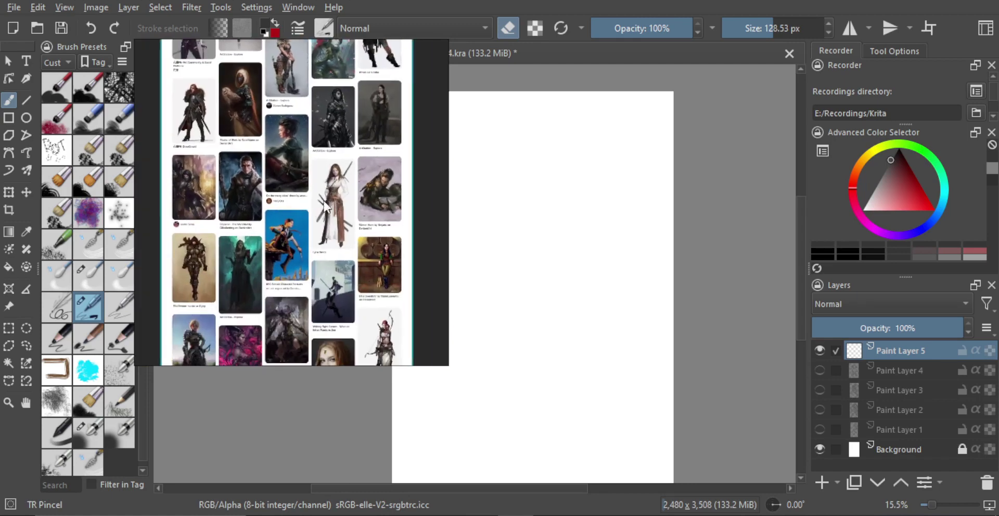
scroll(411, 195, "up", 5)
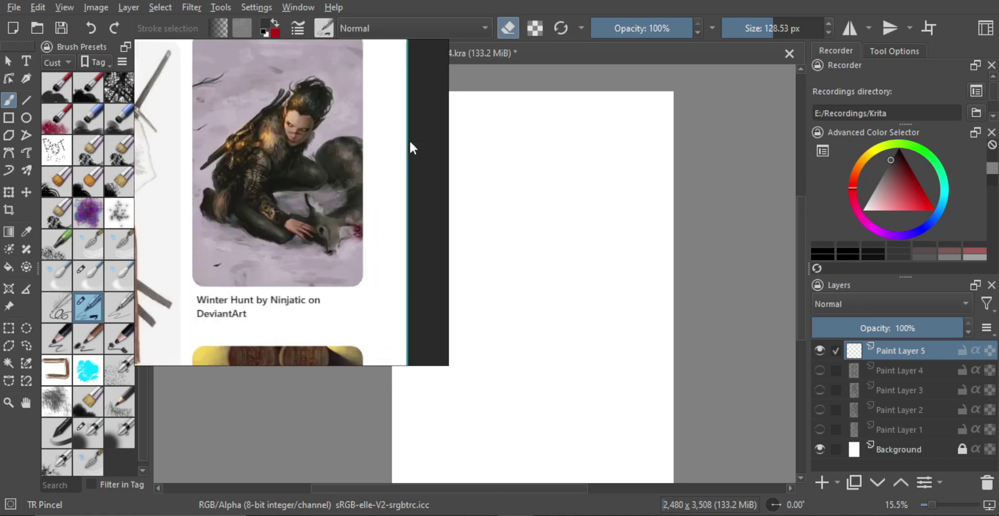
scroll(343, 214, "down", 5)
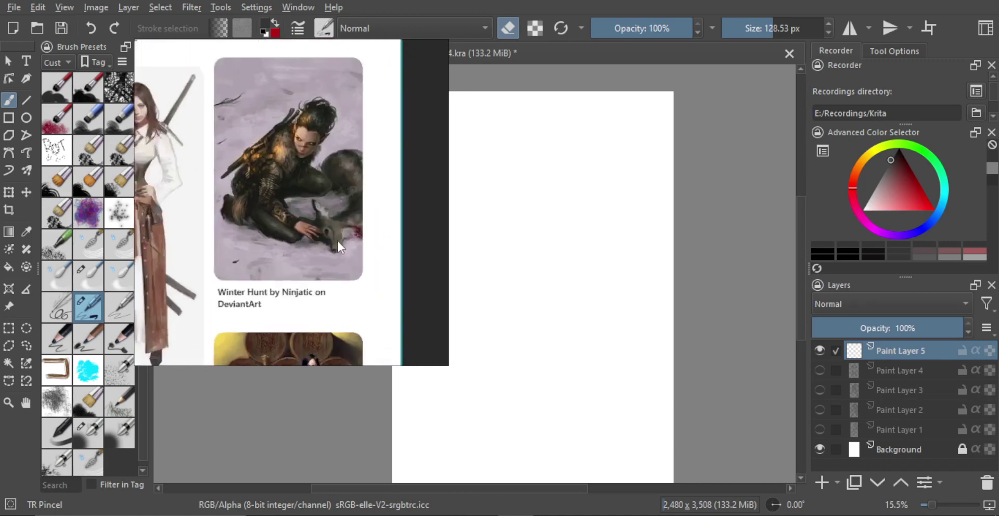
Review the rows of warrior references below the "Winter Hunt" picture for a full-body standing pose.
left_click_drag(324, 276, 334, 200)
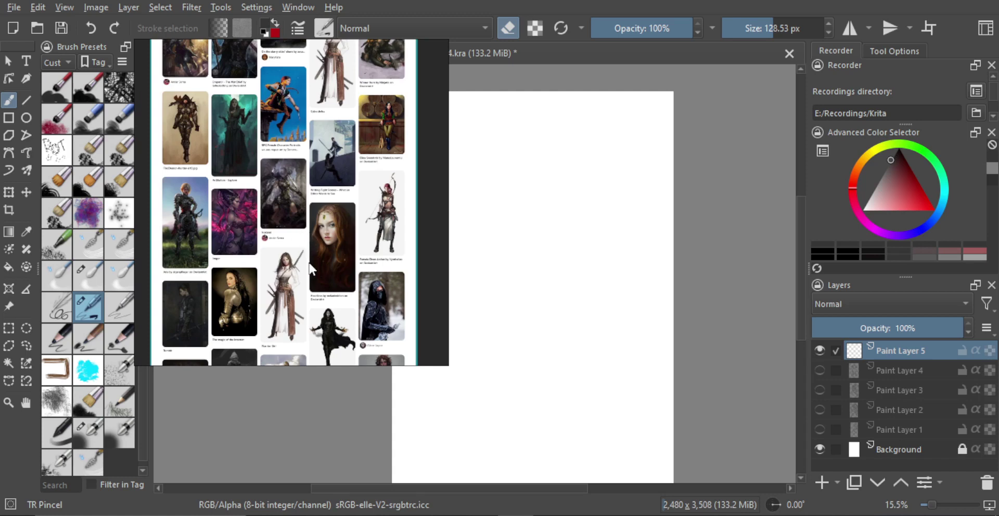
scroll(304, 289, "up", 4)
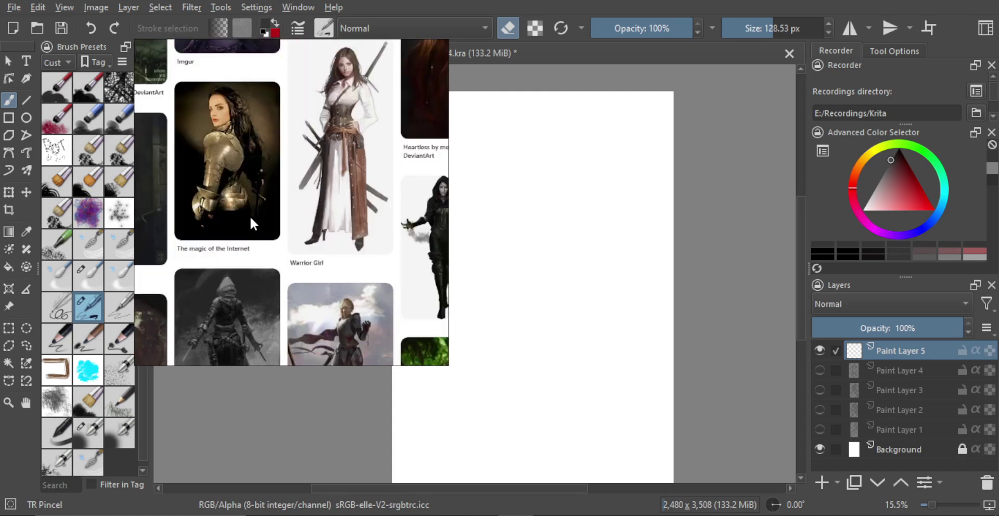
left_click_drag(344, 232, 288, 271)
scroll(287, 270, "down", 3)
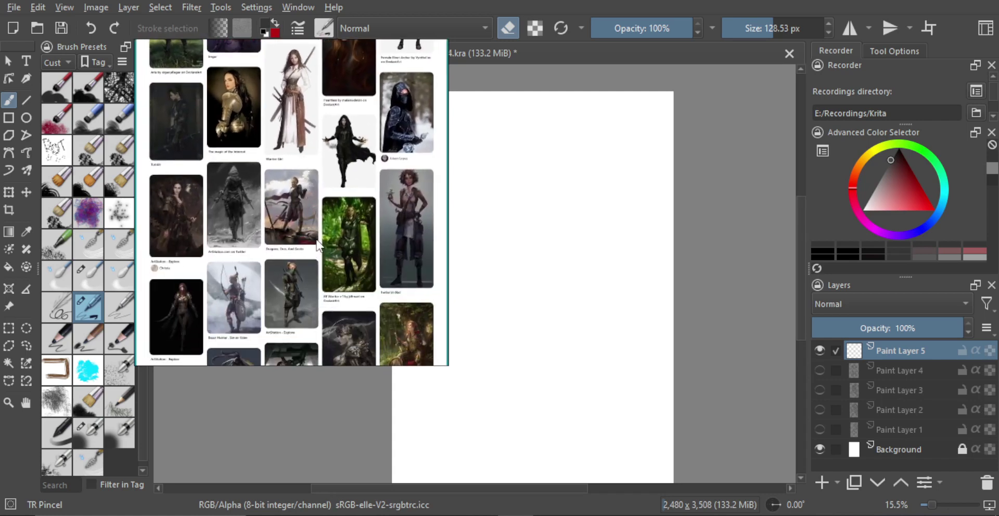
scroll(297, 276, "up", 2)
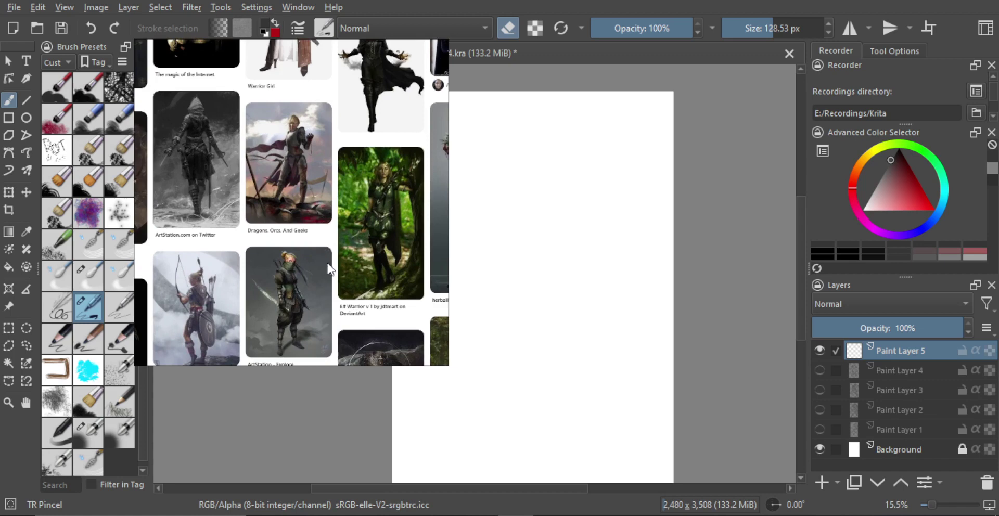
scroll(328, 264, "down", 2)
left_click_drag(337, 299, 339, 213)
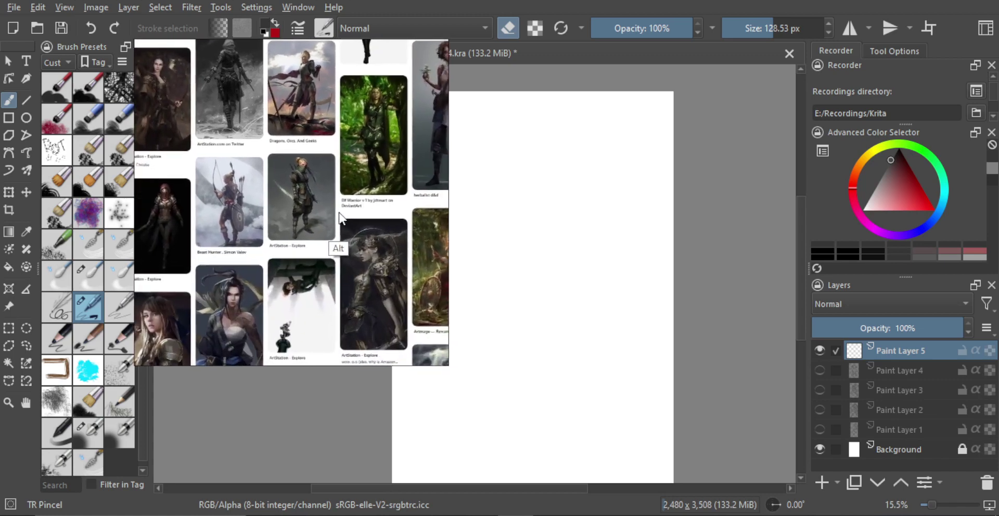
Frame the masked ninja with the curved sword in the reference window, and narrow the window to that picture.
scroll(339, 217, "up", 5)
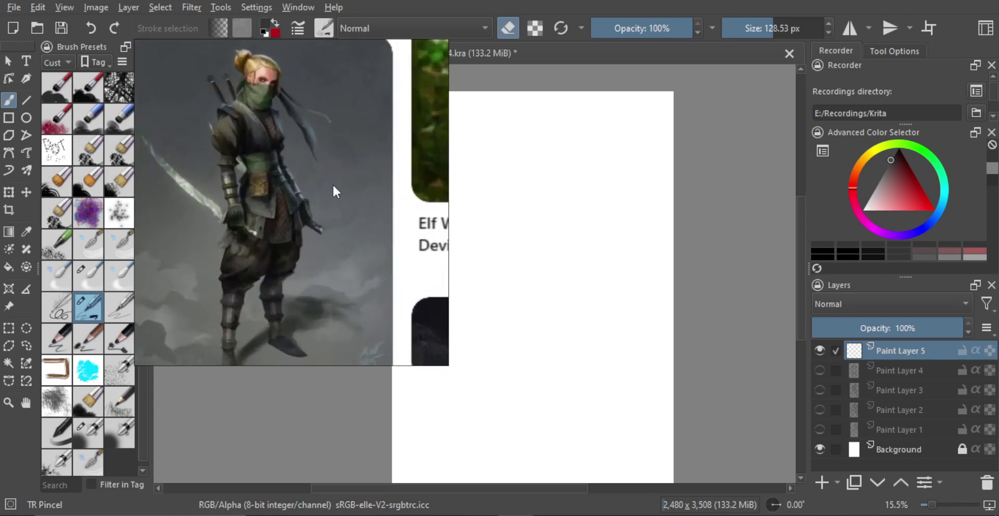
scroll(333, 187, "up", 2)
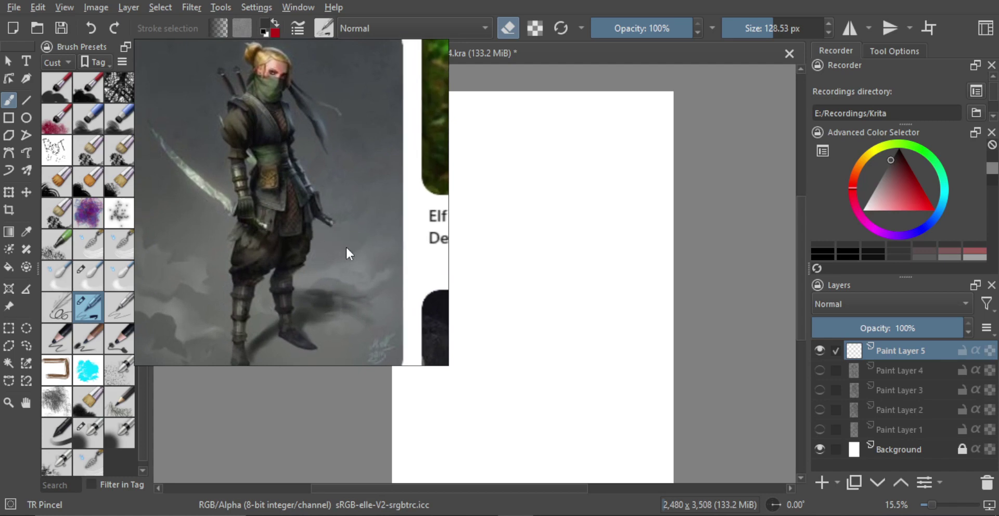
scroll(346, 249, "down", 1)
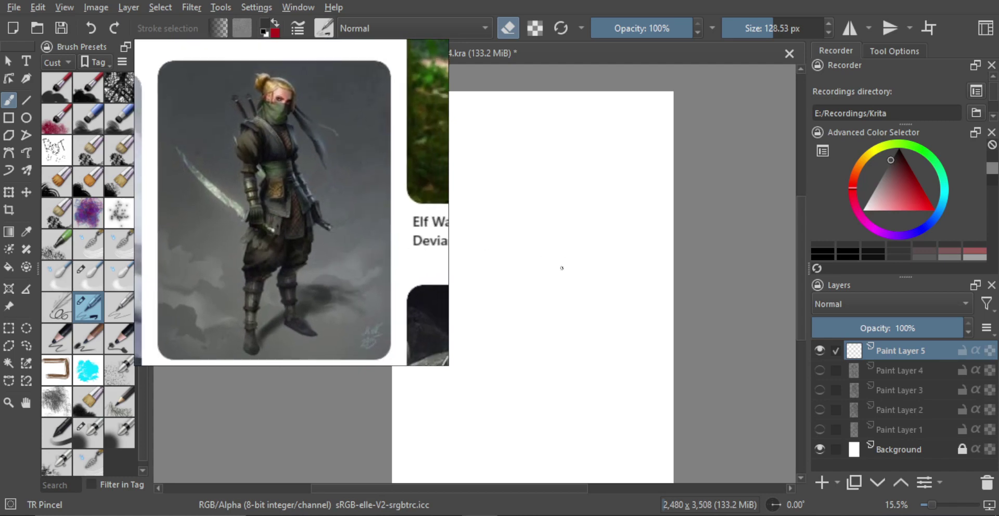
left_click_drag(447, 319, 389, 314)
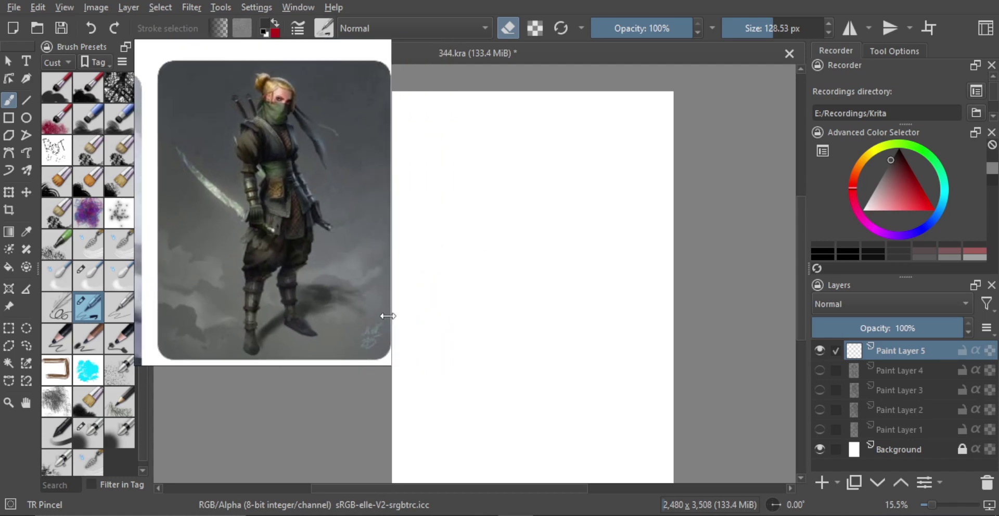
Turn off eraser mode, set the brush size to 81.90 px, and sketch the shoulder line and curved torso centre line.
key("e")
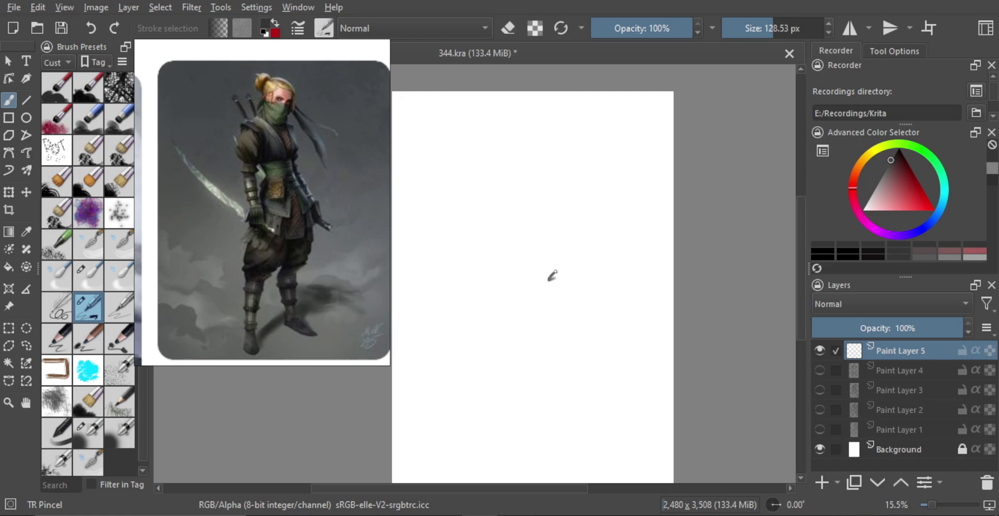
scroll(572, 276, "down", 1)
left_click_drag(582, 274, 576, 267)
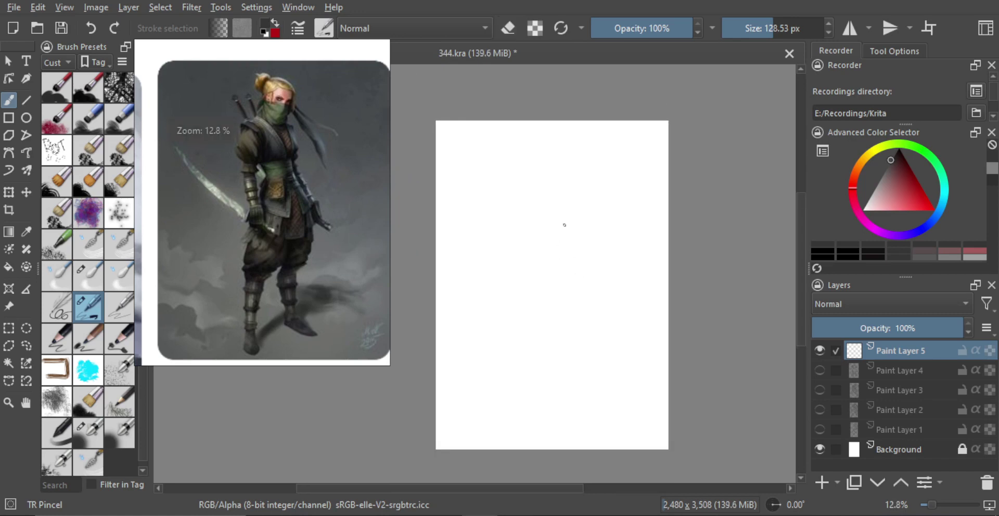
left_click_drag(564, 224, 539, 218)
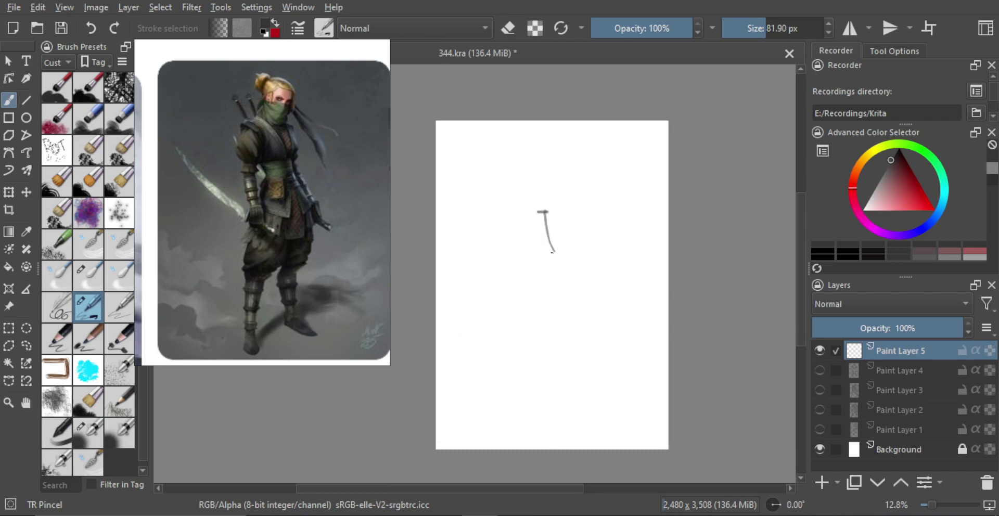
left_click_drag(551, 253, 559, 276)
key("ctrl+z")
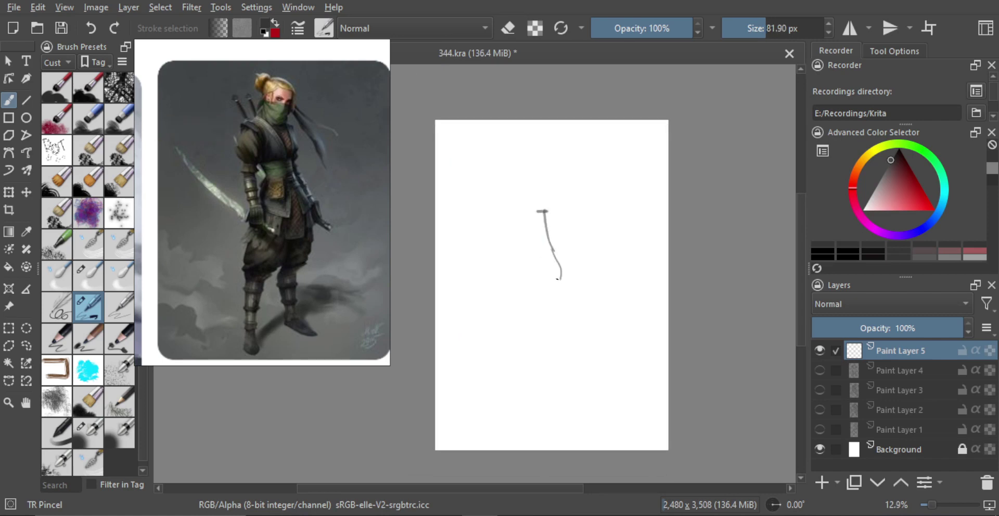
Sketch the torso's sides, the belly curve and the tapered pelvis around the centre line.
scroll(564, 229, "up", 2)
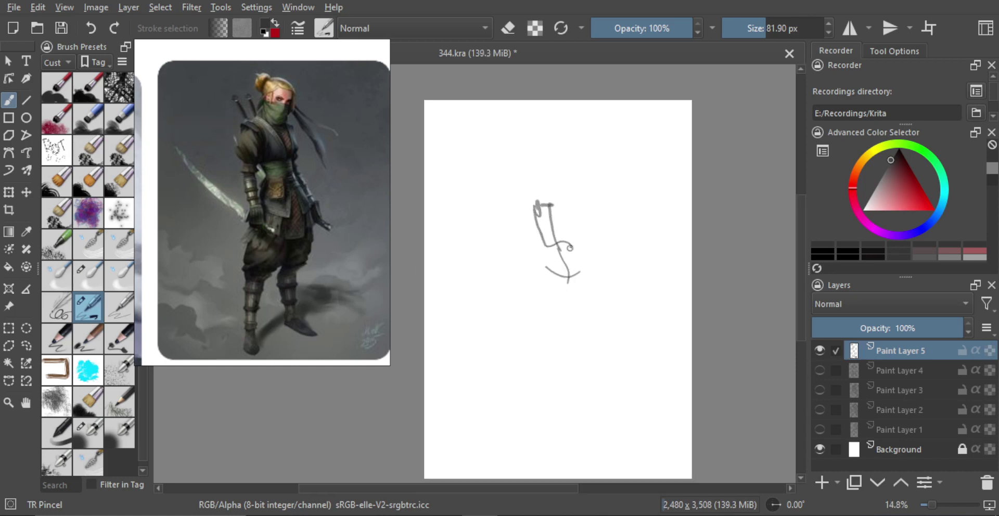
key("ctrl+z")
left_click_drag(562, 207, 568, 234)
scroll(567, 252, "up", 1)
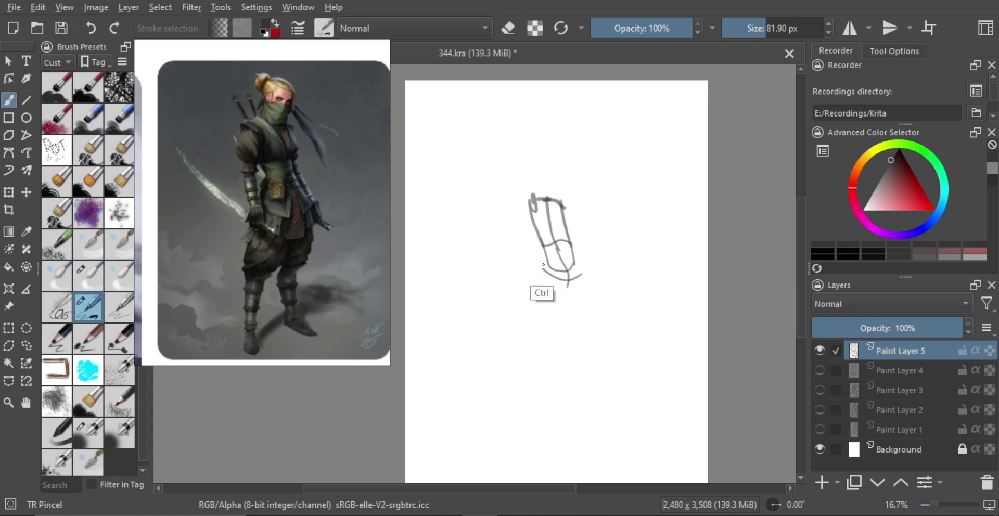
left_click_drag(542, 238, 540, 285)
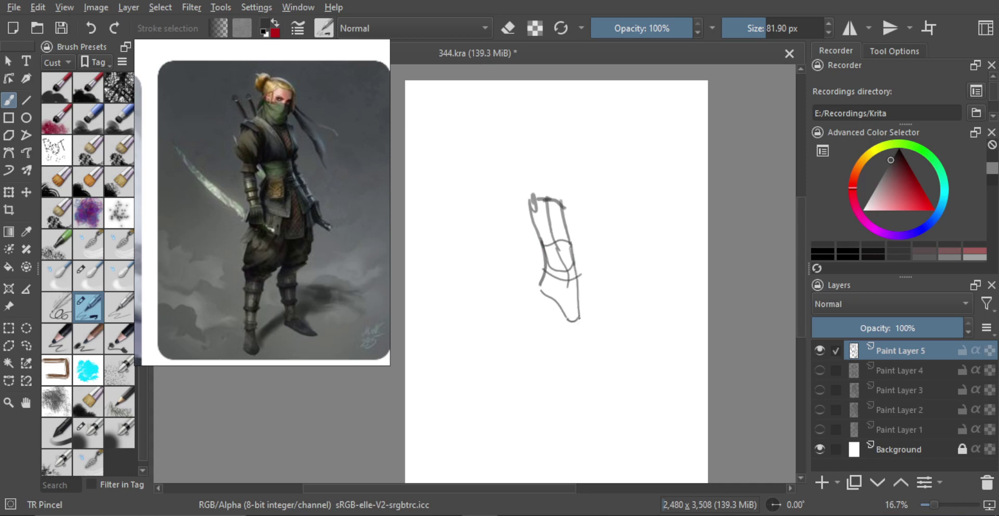
key("ctrl+z")
left_click_drag(585, 307, 581, 281)
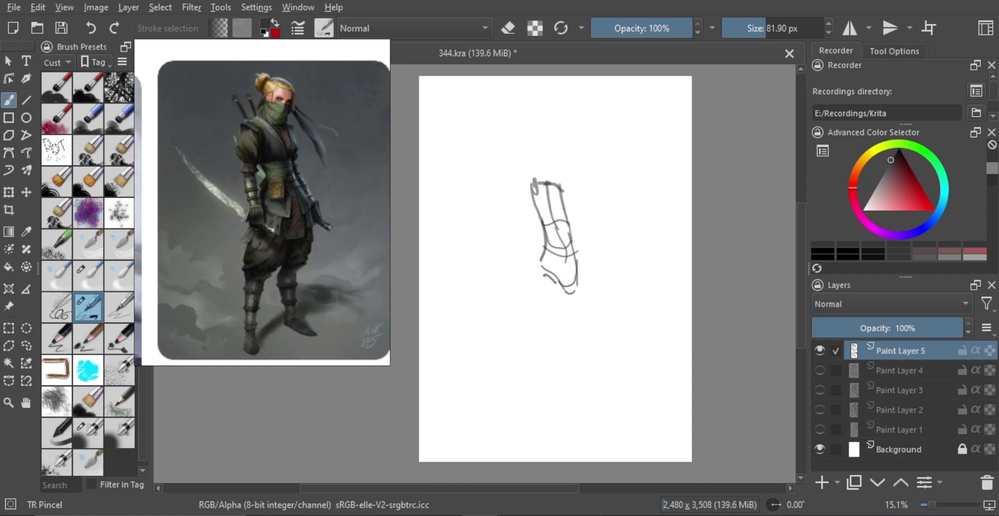
Sketch the long rounded thigh on the figure's sword-hand side, undoing and redrawing the strokes that miss.
mouse_move(544, 275)
left_mouse_down()
mouse_move(530, 283)
mouse_move(525, 354)
left_mouse_up()
key("ctrl+z")
key("ctrl+z")
mouse_move(544, 258)
left_mouse_down()
mouse_move(523, 337)
mouse_move(532, 371)
mouse_move(550, 355)
mouse_move(560, 301)
mouse_move(539, 284)
mouse_move(557, 298)
mouse_move(541, 283)
mouse_move(552, 289)
mouse_move(553, 327)
mouse_move(526, 363)
left_mouse_up()
key("ctrl+z")
key("ctrl+z")
key("ctrl+z")
key("ctrl+z")
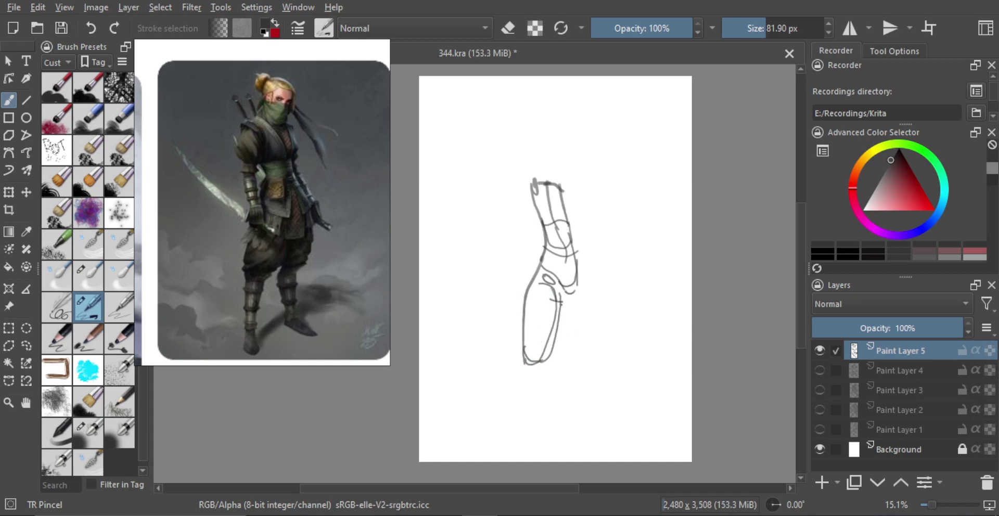
key("ctrl+z")
Sketch the second thigh beside the first, curving from the hip to the knee.
left_click_drag(582, 288, 570, 352)
left_click_drag(556, 295, 549, 349)
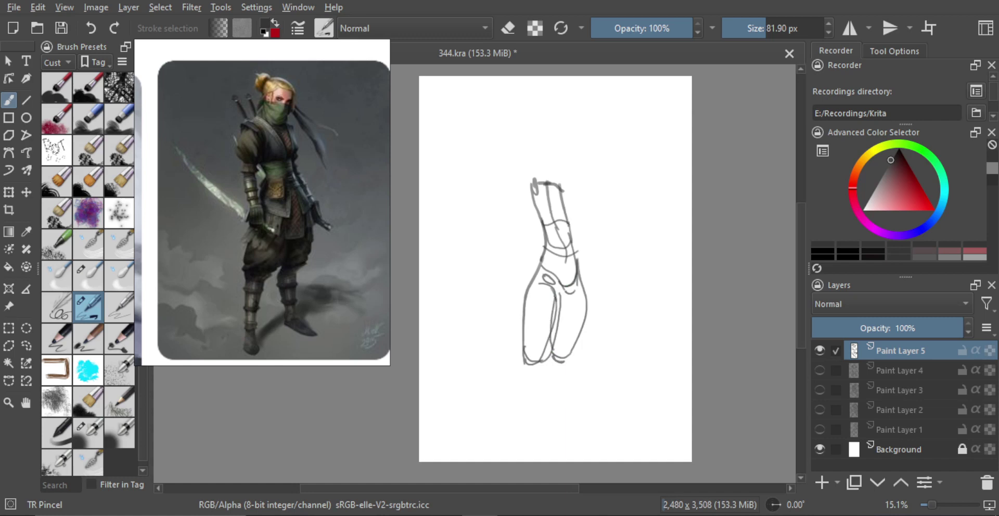
key("ctrl+z")
mouse_move(560, 295)
left_mouse_down()
mouse_move(554, 350)
mouse_move(563, 331)
mouse_move(554, 325)
mouse_move(580, 307)
mouse_move(579, 277)
mouse_move(580, 319)
left_mouse_up()
Scale the torso and thigh sketch down and move it up the page with the Transform tool.
key("space")
key("ctrl+t")
left_click_drag(569, 303, 580, 283)
left_click_drag(591, 315, 581, 292)
key("b")
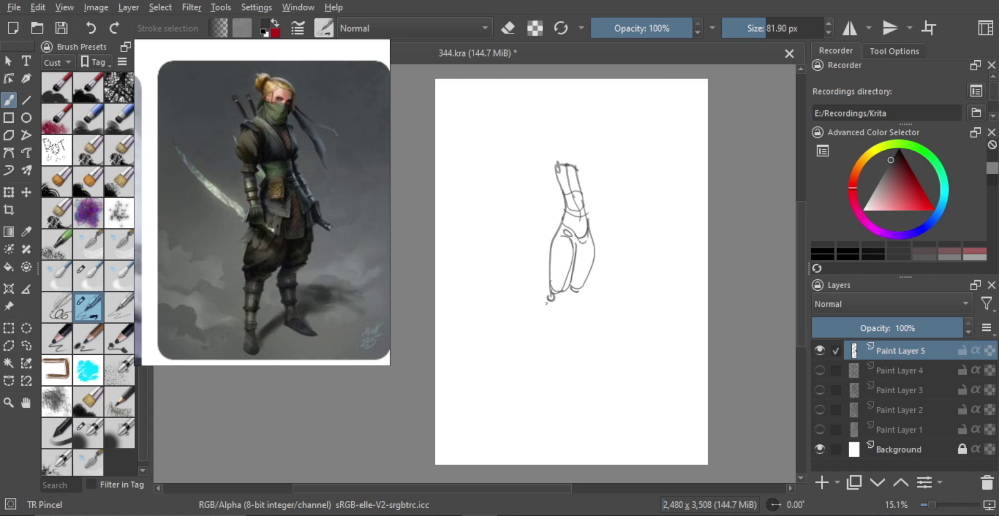
Sketch both lower legs from the knees down to the ankles.
left_click_drag(546, 302, 531, 369)
left_click_drag(556, 293, 544, 357)
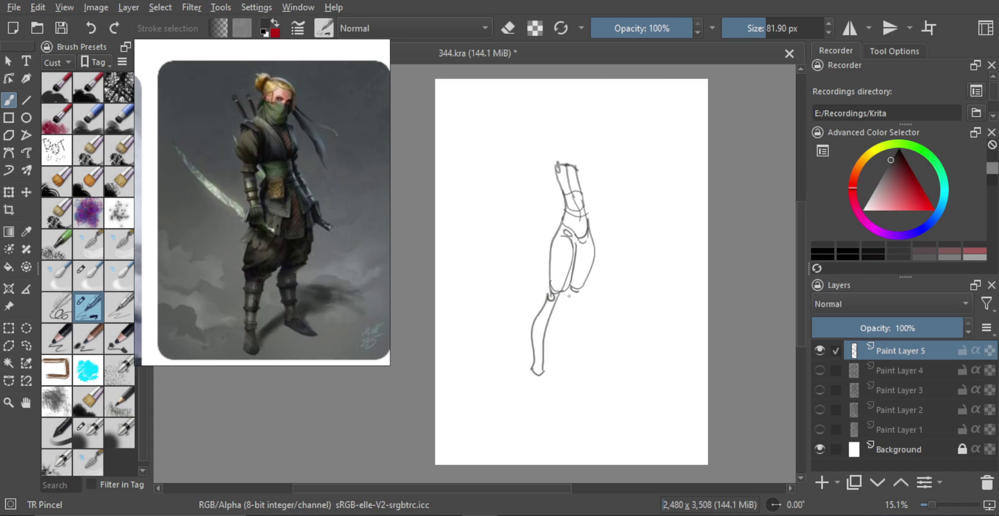
left_click_drag(559, 290, 561, 337)
left_click_drag(582, 284, 567, 348)
Check the pose in the mirrored view, and sketch both pointed feet below the ankles.
key("m")
key("m")
key("m")
key("m")
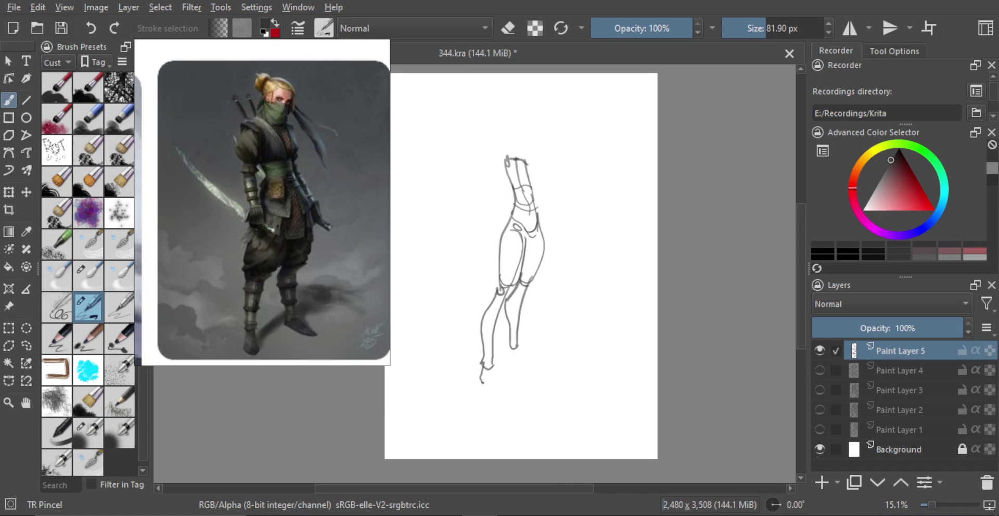
left_click_drag(482, 376, 503, 391)
mouse_move(514, 343)
left_mouse_down()
mouse_move(510, 356)
mouse_move(539, 363)
left_mouse_up()
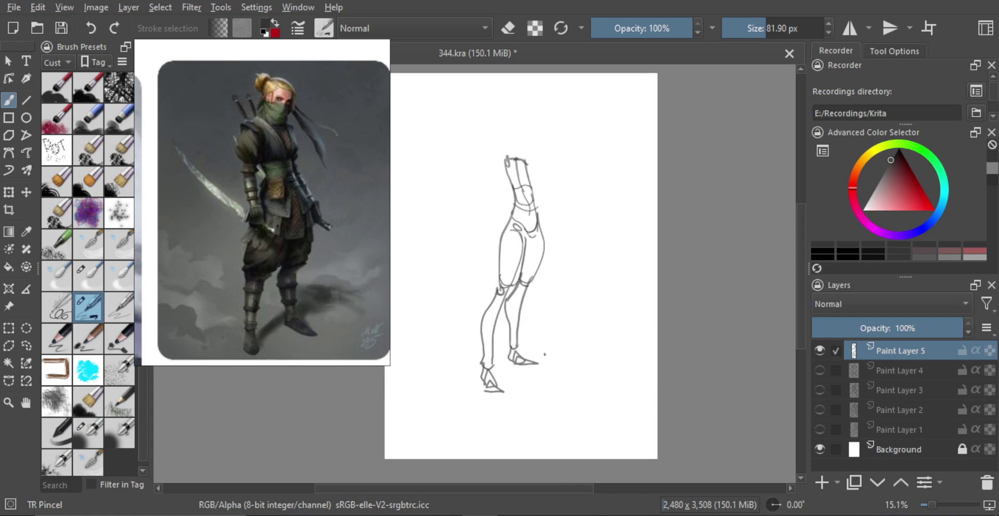
Sketch the neck, the round shoulder joints and both upper arms down to the elbows.
left_click_drag(547, 270, 552, 305)
mouse_move(505, 200)
left_mouse_down()
mouse_move(511, 176)
mouse_move(511, 202)
mouse_move(502, 202)
left_mouse_up()
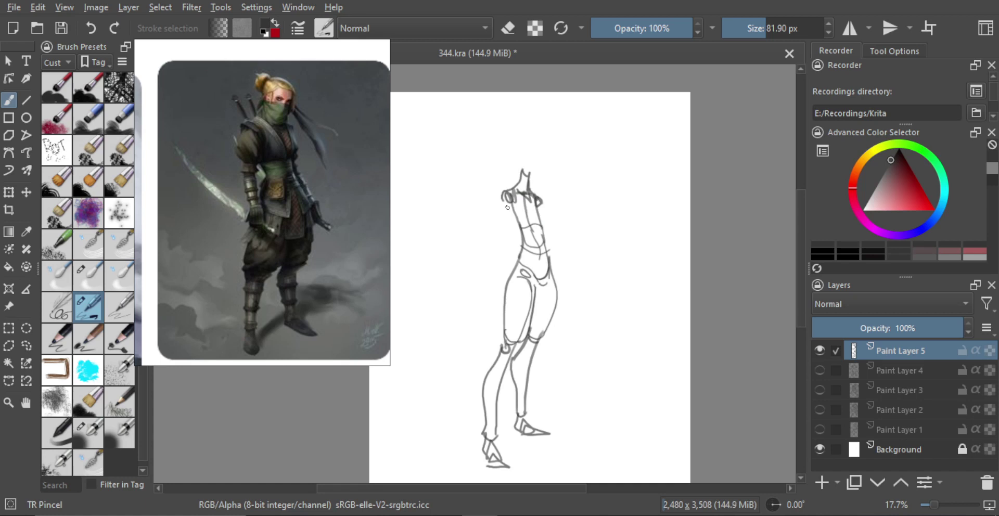
left_click_drag(503, 201, 502, 241)
key("ctrl+z")
left_click_drag(501, 201, 506, 248)
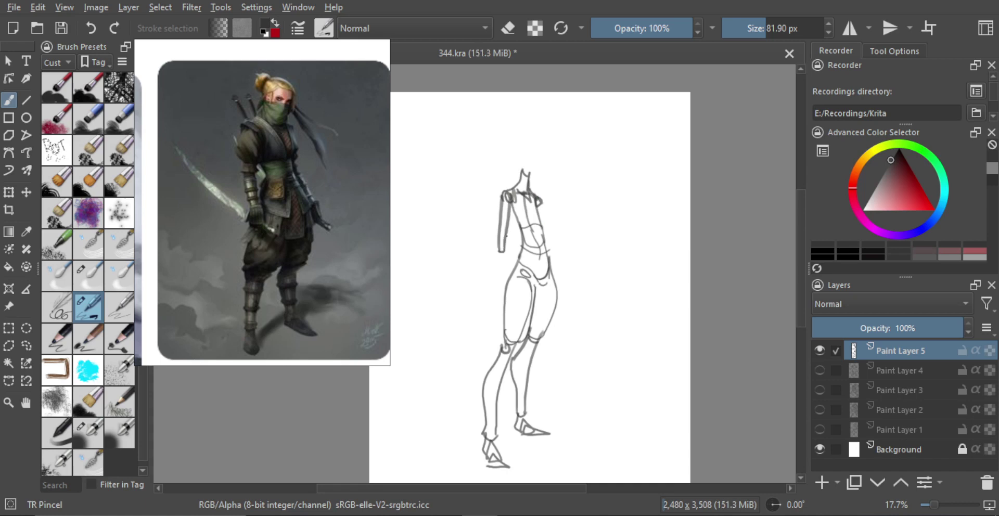
left_click_drag(541, 206, 552, 244)
Sketch both forearms and simple hands, with the arm opposite the sword hand angled away from the hip.
left_click_drag(499, 255, 488, 295)
left_click_drag(502, 254, 493, 324)
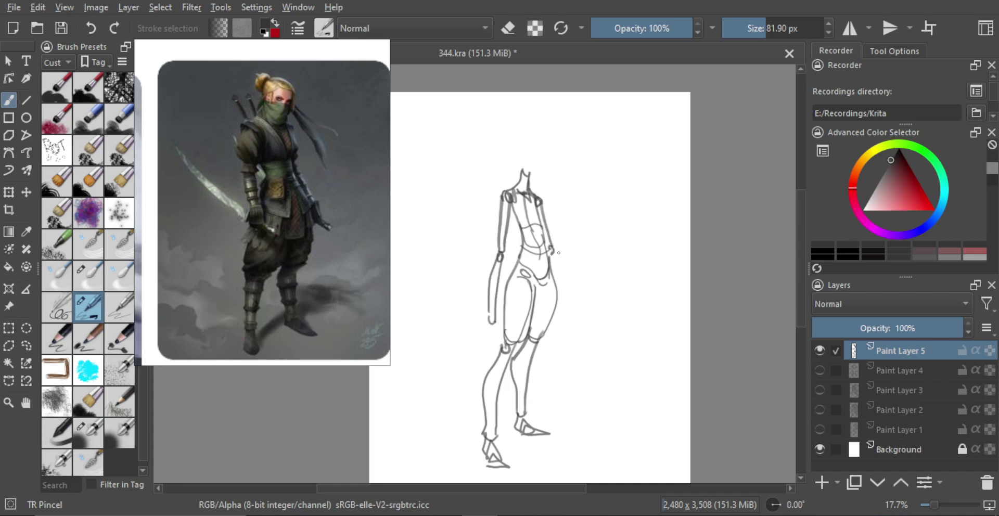
left_click_drag(553, 248, 578, 314)
mouse_move(552, 256)
left_mouse_down()
mouse_move(585, 320)
mouse_move(575, 309)
mouse_move(571, 318)
left_mouse_up()
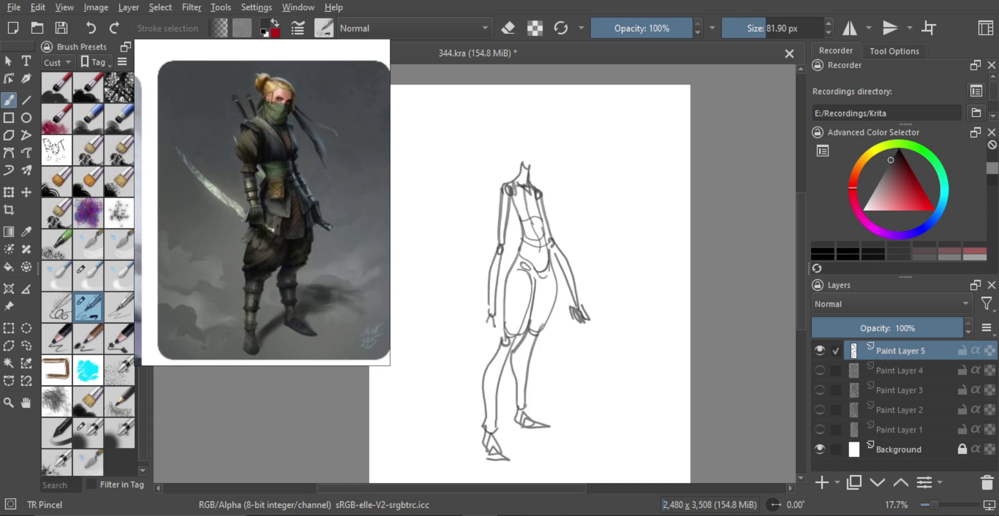
left_click_drag(486, 316, 495, 341)
Check the figure in the mirrored view, and sketch an oval head on top of the neck.
key("m")
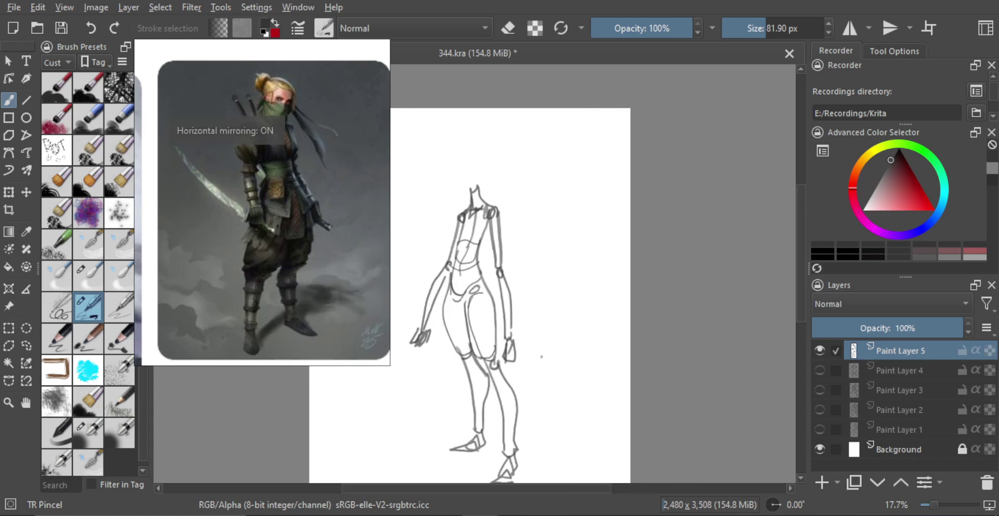
key("m")
scroll(544, 364, "down", 2)
scroll(540, 312, "up", 2)
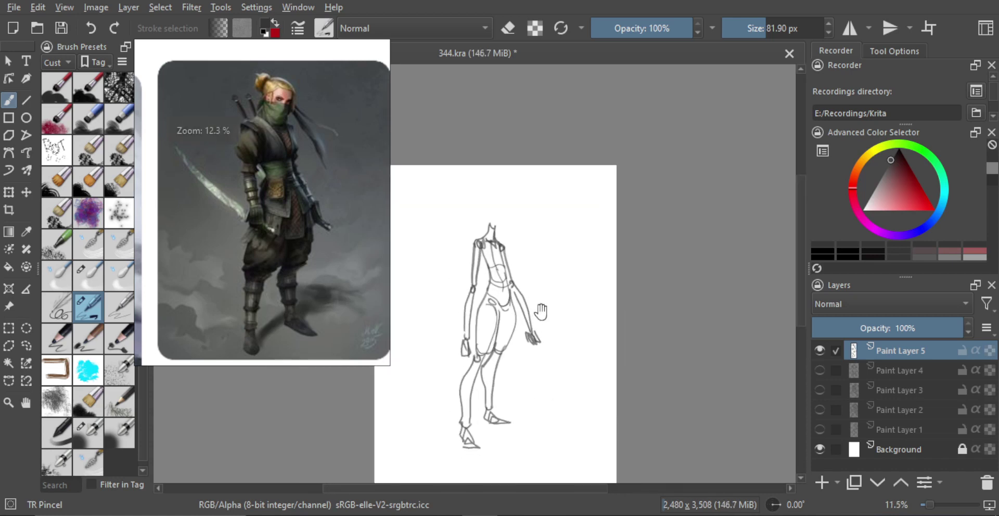
scroll(530, 224, "up", 1)
scroll(533, 224, "up", 3)
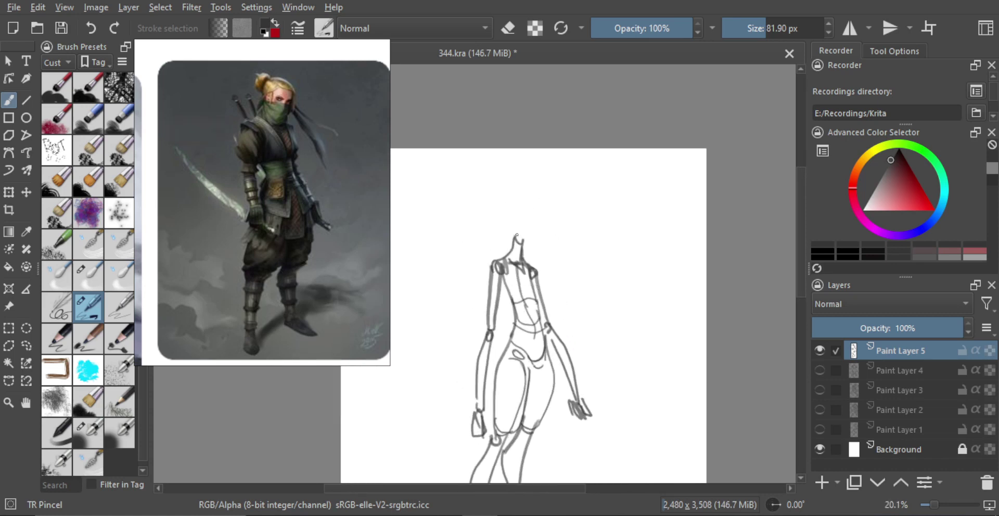
mouse_move(517, 235)
left_mouse_down()
mouse_move(524, 206)
mouse_move(533, 237)
mouse_move(527, 212)
mouse_move(514, 240)
mouse_move(528, 240)
mouse_move(518, 245)
mouse_move(522, 271)
mouse_move(546, 265)
mouse_move(521, 263)
mouse_move(523, 288)
left_mouse_up()
key("ctrl+z")
key("ctrl+z")
key("m")
key("m")
left_click_drag(524, 288, 549, 275)
mouse_move(525, 301)
left_mouse_down()
mouse_move(543, 300)
mouse_move(536, 293)
left_mouse_up()
Select the upper body and arms with a freehand selection, scale them down slightly, and deselect.
key("l")
mouse_move(446, 328)
left_mouse_down()
mouse_move(439, 272)
mouse_move(579, 354)
mouse_move(541, 332)
left_mouse_up()
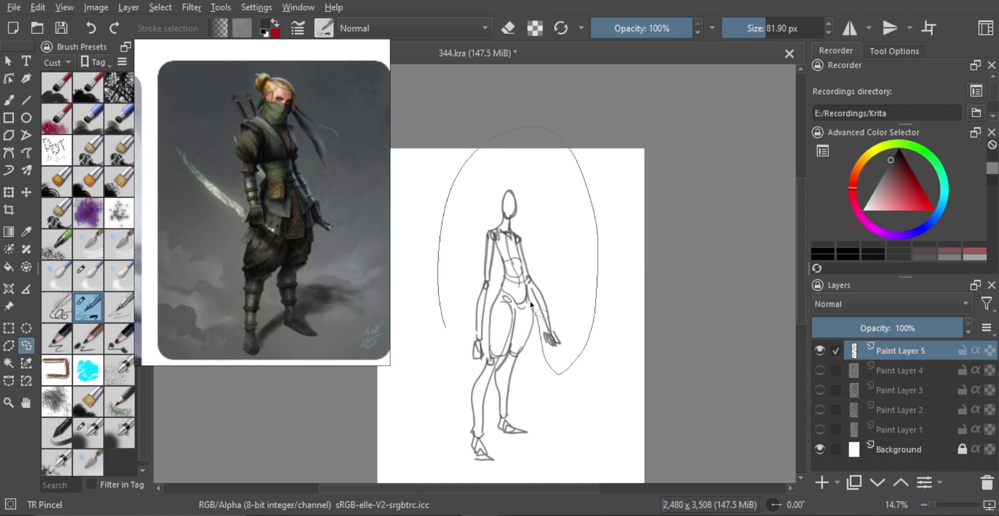
mouse_move(517, 305)
left_mouse_down()
mouse_move(497, 315)
mouse_move(489, 355)
mouse_move(471, 359)
left_mouse_up()
key("ctrl+t")
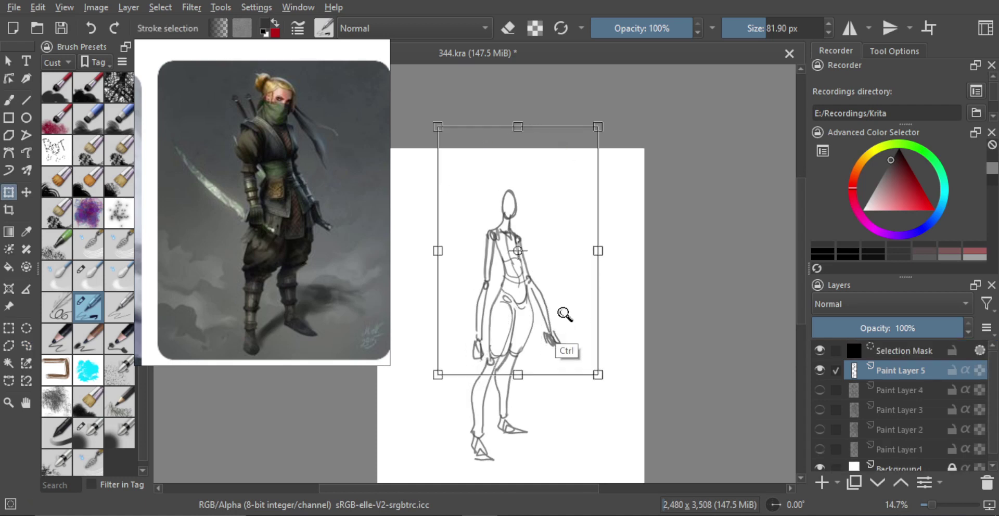
left_click_drag(598, 375, 586, 354)
left_click_drag(562, 317, 569, 327)
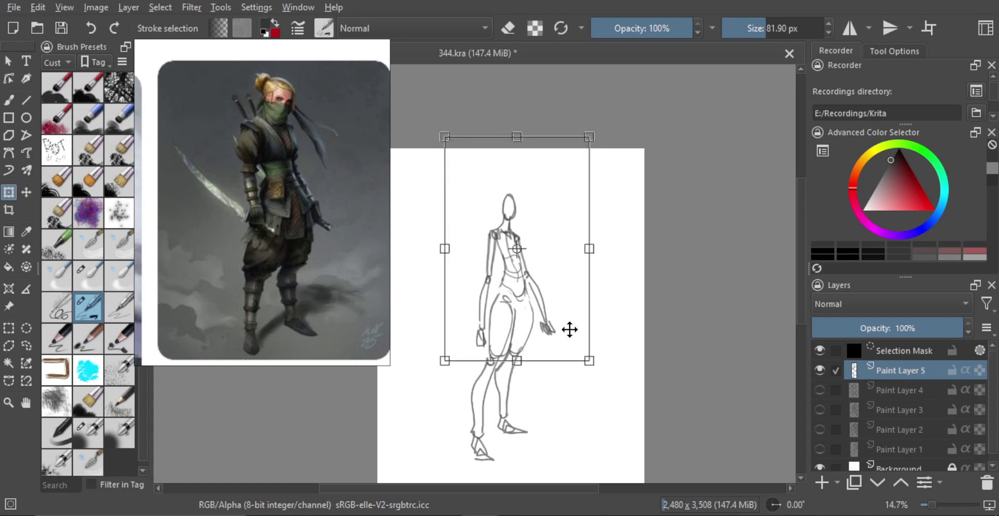
key("l")
left_click(581, 385)
Check the proportions in the mirrored view, lower Paint Layer 5's opacity, and add a new paint layer above it.
key("m")
left_click_drag(542, 361, 591, 318)
key("m")
mouse_move(583, 319)
left_mouse_down()
mouse_move(584, 345)
mouse_move(582, 323)
left_mouse_up()
key("b")
left_click_drag(908, 328, 881, 328)
left_click(824, 479)
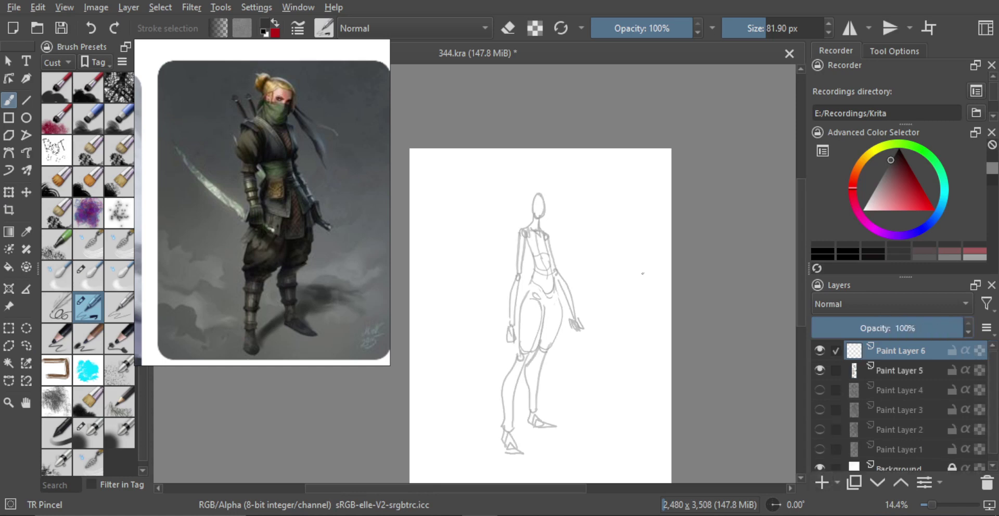
Enlarge the brush and sketch thick vest lapels crossing from both shoulders toward the waist.
mouse_move(550, 236)
left_mouse_down()
mouse_move(560, 219)
mouse_move(563, 227)
mouse_move(542, 227)
mouse_move(592, 224)
left_mouse_up()
mouse_move(539, 256)
left_mouse_down("shift")
mouse_move(550, 249)
mouse_move(551, 274)
left_mouse_up("shift")
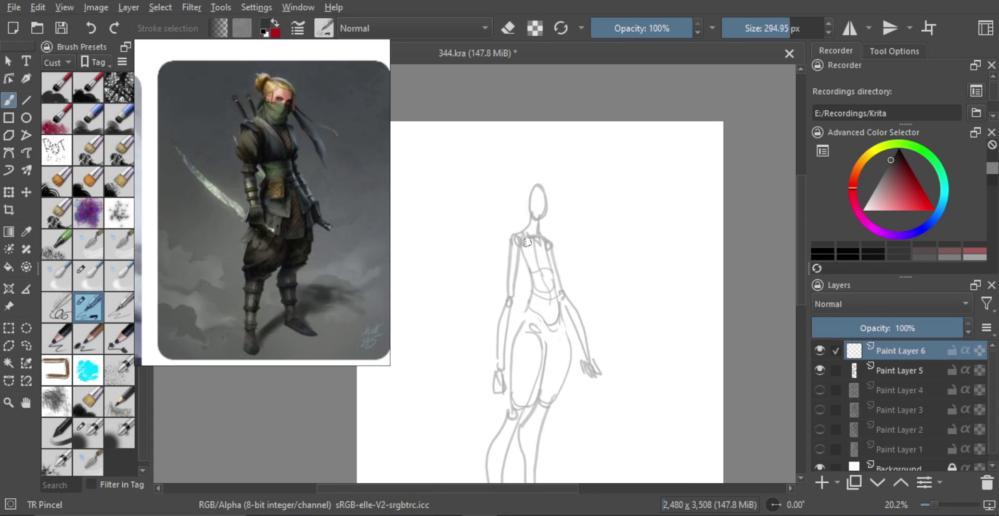
mouse_move(512, 233)
left_mouse_down()
mouse_move(539, 271)
mouse_move(522, 284)
mouse_move(542, 275)
mouse_move(546, 256)
mouse_move(540, 269)
left_mouse_up()
key("ctrl+z")
key("ctrl+z")
left_click_drag(545, 233, 546, 272)
key("ctrl+z")
key("ctrl+z")
left_click_drag(547, 235, 548, 274)
mouse_move(550, 235)
left_mouse_down()
mouse_move(550, 278)
mouse_move(565, 276)
mouse_move(549, 272)
left_mouse_up()
left_click_drag(528, 269, 548, 276)
key("ctrl+z")
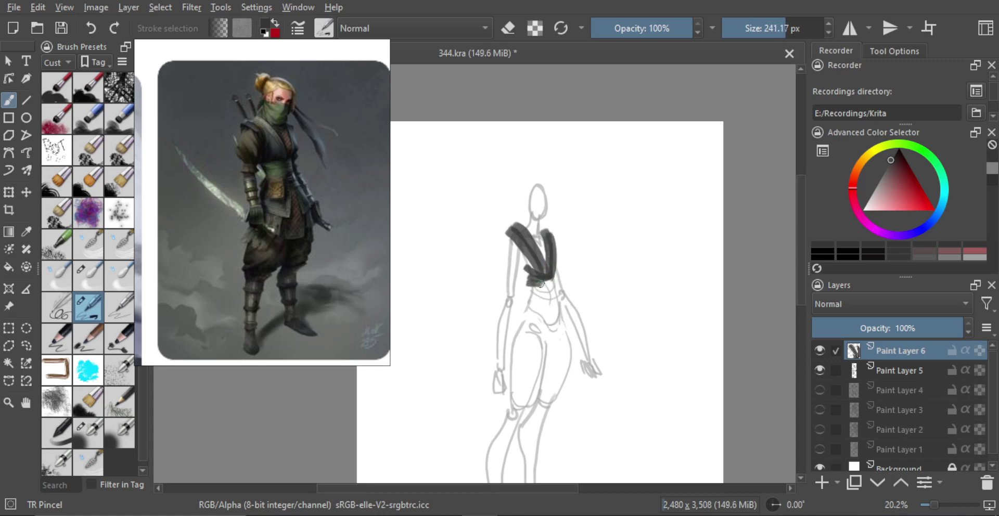
Sketch the wrapped belt around the waist and the angular cloth flaps hanging over the hips.
mouse_move(551, 297)
left_mouse_down("shift")
mouse_move(557, 281)
mouse_move(536, 359)
left_mouse_up("shift")
key("ctrl+z")
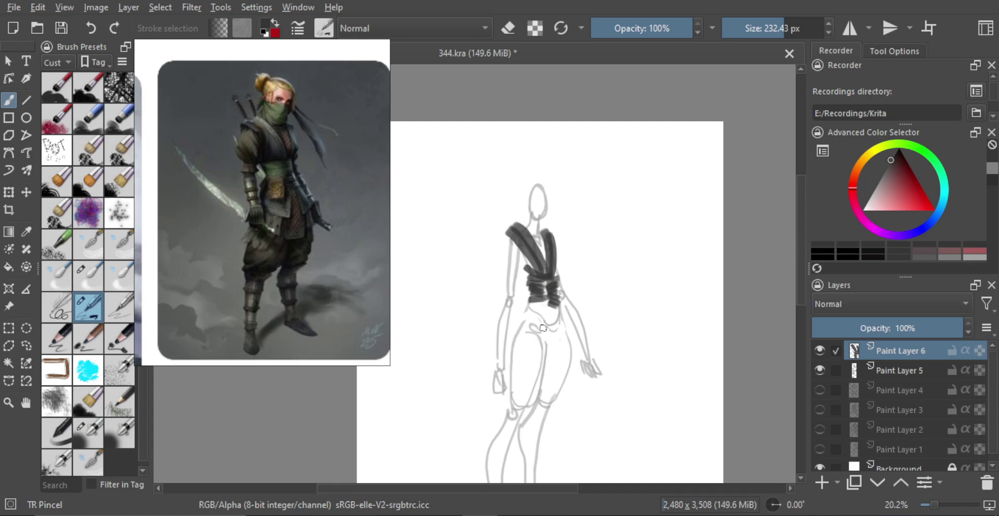
mouse_move(550, 296)
left_mouse_down()
mouse_move(515, 329)
mouse_move(530, 296)
left_mouse_up()
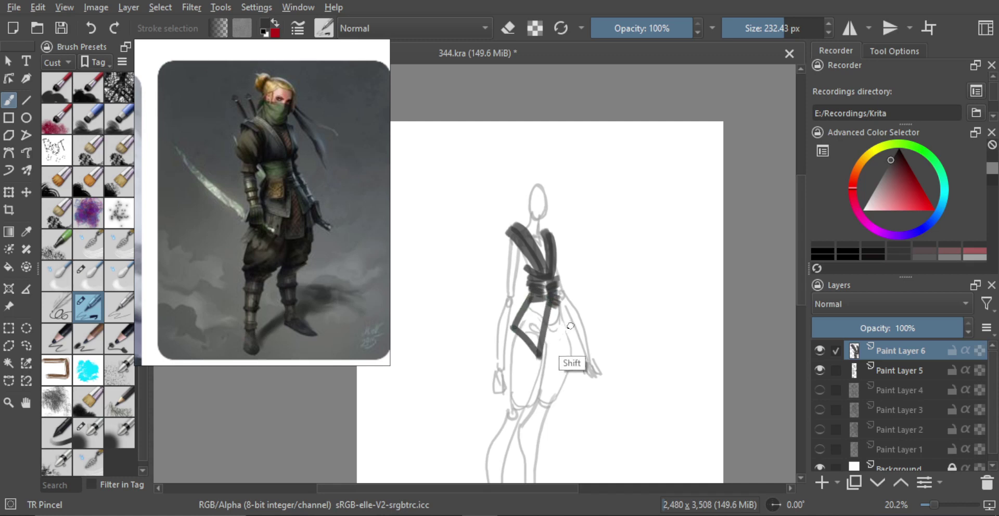
mouse_move(571, 328)
left_mouse_down("shift")
mouse_move(566, 347)
mouse_move(567, 307)
mouse_move(571, 338)
left_mouse_up("shift")
key("ctrl+z")
key("ctrl+z")
left_click_drag(557, 297, 572, 330)
mouse_move(572, 328)
left_mouse_down("ctrl")
mouse_move(575, 371)
mouse_move(549, 290)
mouse_move(567, 312)
mouse_move(532, 332)
mouse_move(570, 323)
mouse_move(558, 315)
left_mouse_up("ctrl")
Sketch the cloth panel hanging from the front of the belt and fill it with a crosshatched mesh pattern.
mouse_move(550, 271)
left_mouse_down()
mouse_move(565, 299)
mouse_move(548, 294)
mouse_move(546, 334)
left_mouse_up()
mouse_move(553, 269)
left_mouse_down()
mouse_move(562, 284)
mouse_move(545, 291)
left_mouse_up()
mouse_move(562, 280)
left_mouse_down()
mouse_move(543, 304)
mouse_move(540, 336)
left_mouse_up()
mouse_move(564, 316)
left_mouse_down()
mouse_move(545, 338)
mouse_move(571, 307)
mouse_move(553, 322)
mouse_move(558, 297)
left_mouse_up()
left_click_drag(534, 312, 544, 331)
mouse_move(539, 319)
left_mouse_down()
mouse_move(552, 329)
mouse_move(533, 331)
mouse_move(532, 322)
left_mouse_up()
key("ctrl+z")
key("ctrl+z")
key("ctrl+z")
left_click_drag(552, 314, 543, 329)
left_click_drag(564, 305, 552, 332)
Sketch a pouch on each hip just below the belt, refining the outlines with the eraser.
mouse_move(559, 269)
left_mouse_down()
mouse_move(554, 292)
mouse_move(542, 251)
left_mouse_up()
left_click_drag(522, 293, 520, 286)
mouse_move(531, 245)
left_mouse_down()
mouse_move(528, 274)
mouse_move(538, 244)
mouse_move(536, 267)
mouse_move(526, 250)
mouse_move(535, 257)
left_mouse_up()
key("e")
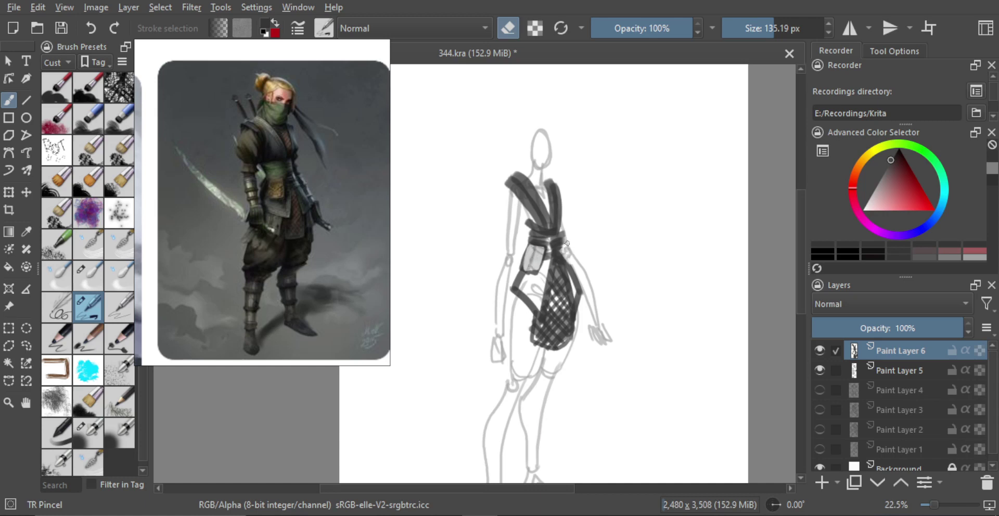
key("e")
mouse_move(565, 249)
left_mouse_down()
mouse_move(572, 266)
mouse_move(567, 241)
mouse_move(576, 268)
left_mouse_up()
key("ctrl+z")
key("ctrl+z")
key("ctrl+z")
key("e")
key("ctrl+z")
mouse_move(574, 269)
left_mouse_down()
mouse_move(565, 294)
mouse_move(557, 264)
left_mouse_up()
key("e")
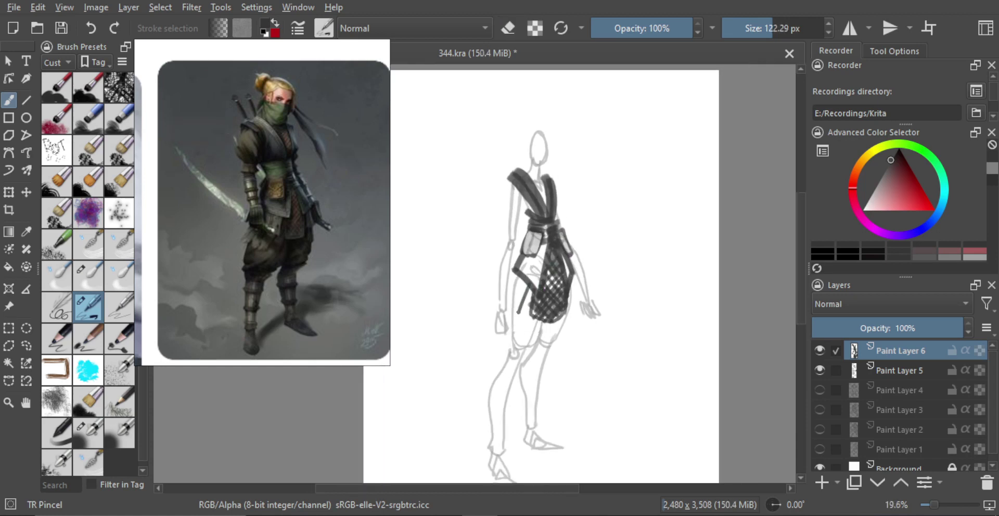
Reduce the brush size, outline both thighs as knee-length garments below the hip cloth, and check the mirrored view.
scroll(560, 302, "down", 1)
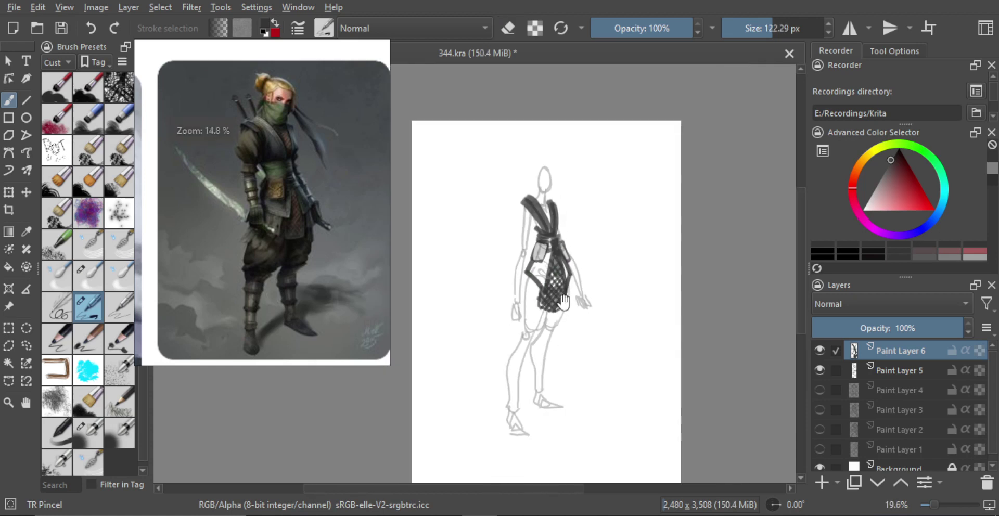
scroll(557, 304, "up", 1)
left_click_drag(556, 304, 552, 292)
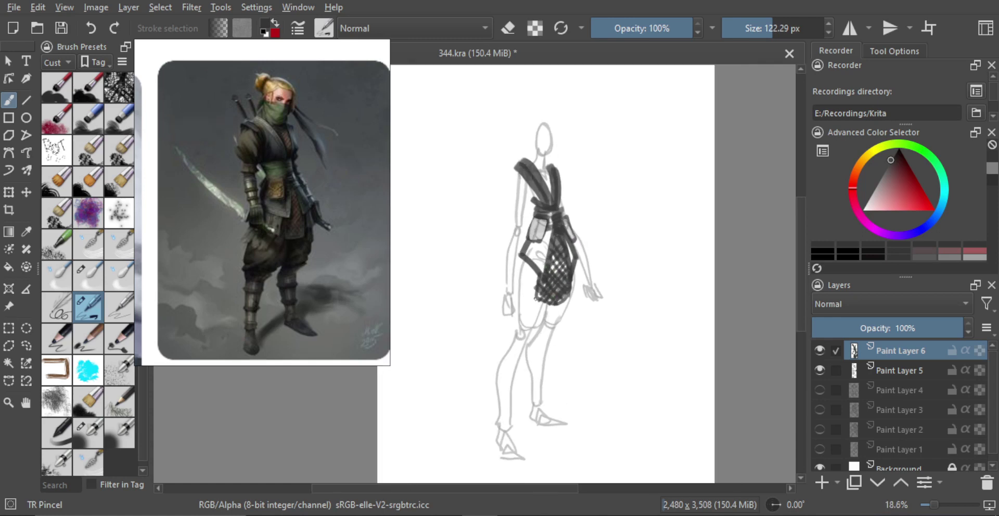
key("bracketleft")
key("bracketleft")
key("bracketleft")
mouse_move(527, 333)
left_mouse_down()
mouse_move(544, 305)
mouse_move(534, 327)
left_mouse_up()
key("ctrl+z")
left_click_drag(520, 268, 518, 340)
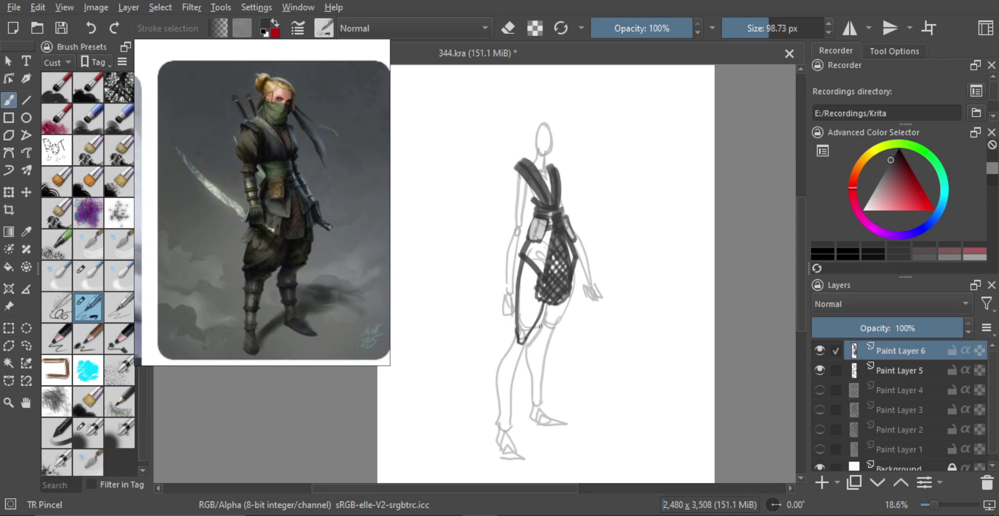
key("shift")
mouse_move(548, 327)
left_mouse_down()
mouse_move(573, 290)
mouse_move(560, 329)
left_mouse_up()
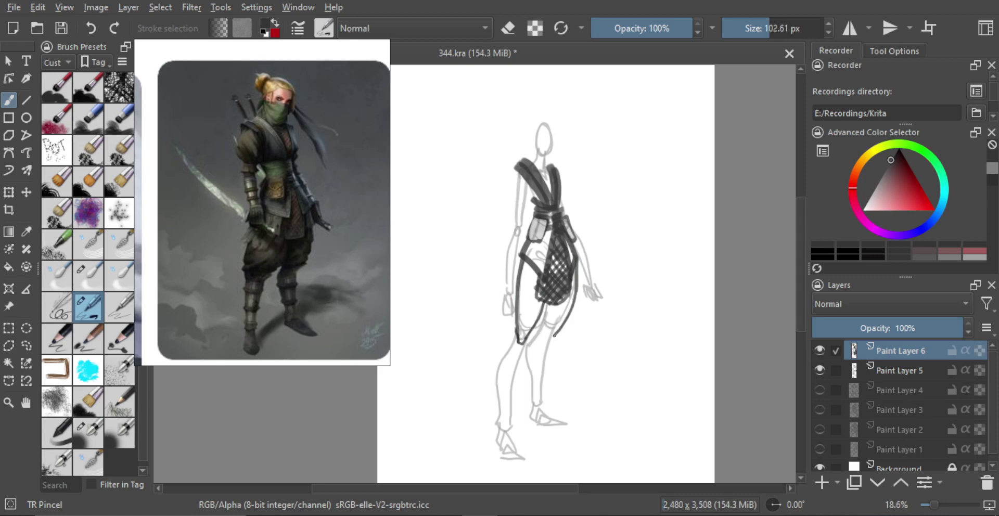
key("m")
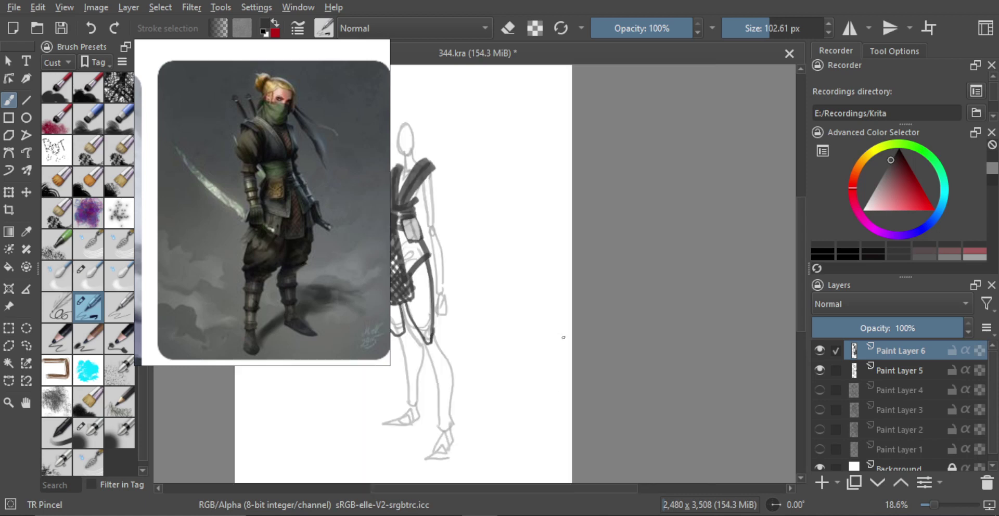
key("m")
Outline the front lower leg from the knee down to a band at the ankle.
left_click_drag(538, 333, 519, 323)
left_click_drag(506, 307, 488, 325)
key("ctrl+z")
mouse_move(508, 290)
left_mouse_down()
mouse_move(488, 330)
mouse_move(487, 397)
left_mouse_up()
key("ctrl+z")
mouse_move(488, 330)
left_mouse_down()
mouse_move(489, 398)
mouse_move(502, 401)
mouse_move(500, 355)
mouse_move(517, 307)
mouse_move(547, 341)
left_mouse_up()
key("ctrl+z")
key("ctrl+z")
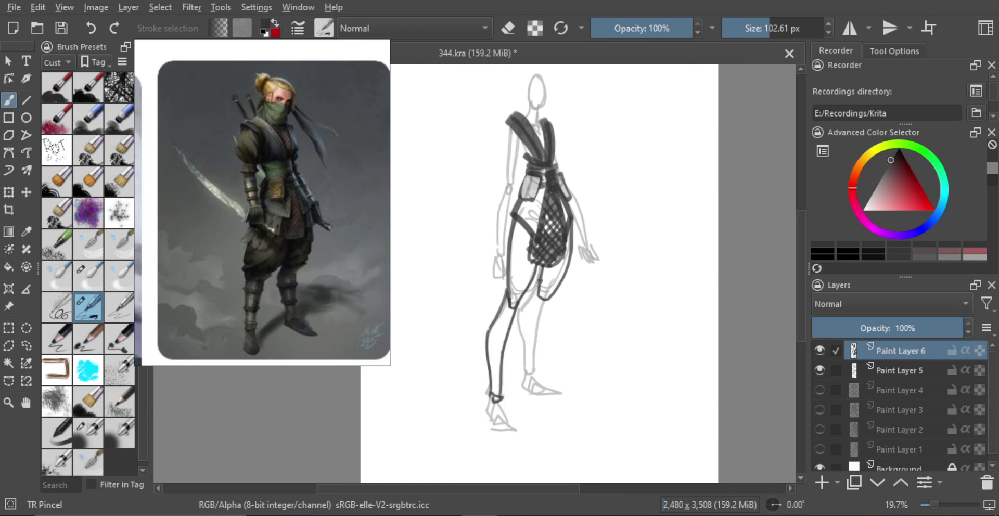
Outline the rear lower leg down to the ankle, and sketch sandals on both feet.
mouse_move(540, 279)
left_mouse_down()
mouse_move(523, 313)
mouse_move(525, 378)
left_mouse_up()
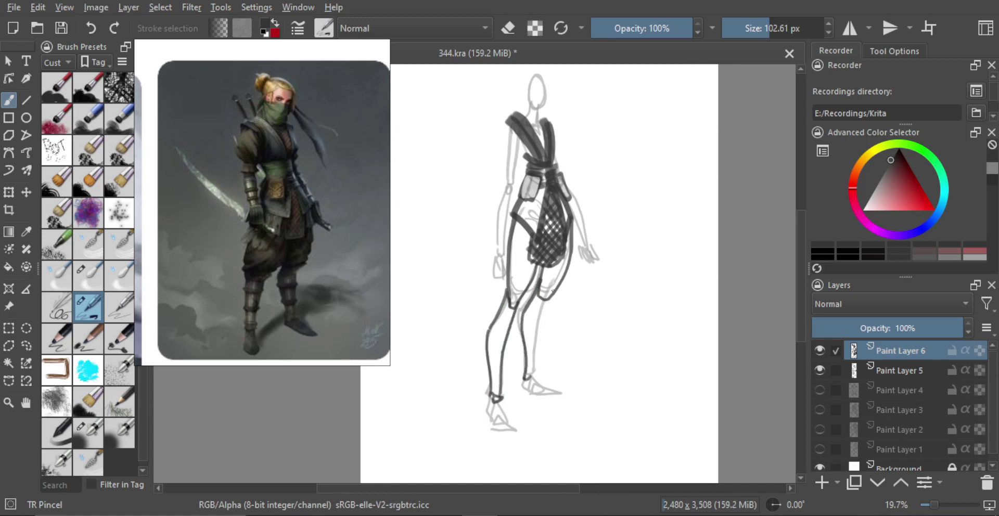
left_click_drag(553, 292, 531, 372)
key("ctrl+z")
mouse_move(552, 291)
left_mouse_down()
mouse_move(535, 390)
mouse_move(515, 356)
mouse_move(492, 394)
mouse_move(512, 412)
left_mouse_up()
key("ctrl+z")
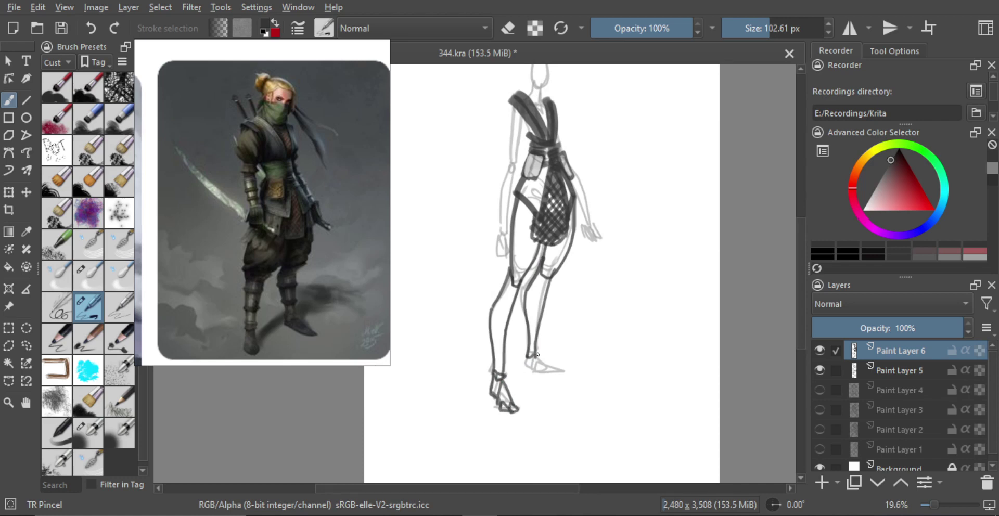
mouse_move(526, 350)
left_mouse_down()
mouse_move(538, 376)
mouse_move(557, 383)
mouse_move(533, 375)
mouse_move(549, 382)
mouse_move(529, 387)
left_mouse_up()
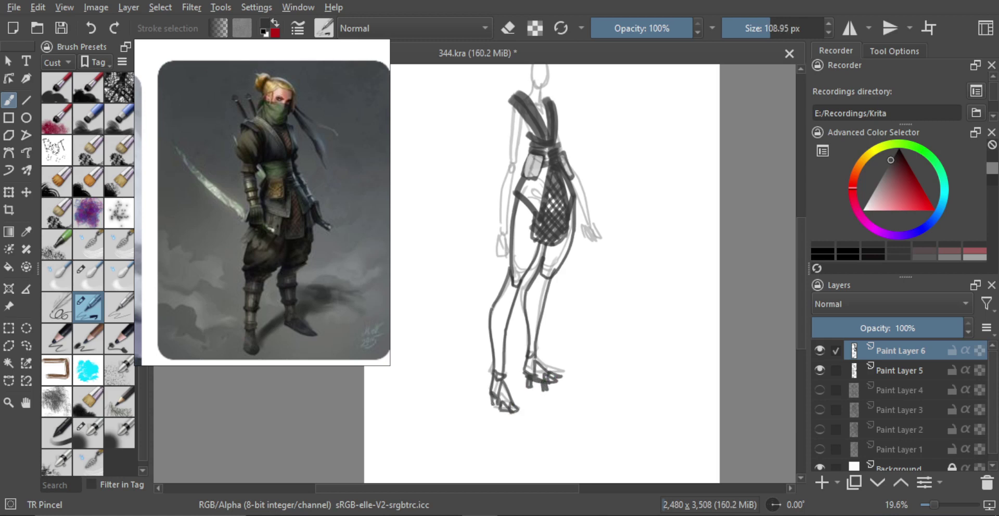
key("ctrl+z")
Adjust the front foot's sandal by moving a freehand selection, deselect, thicken its sole, and check the figure in the mirrored view.
key("l")
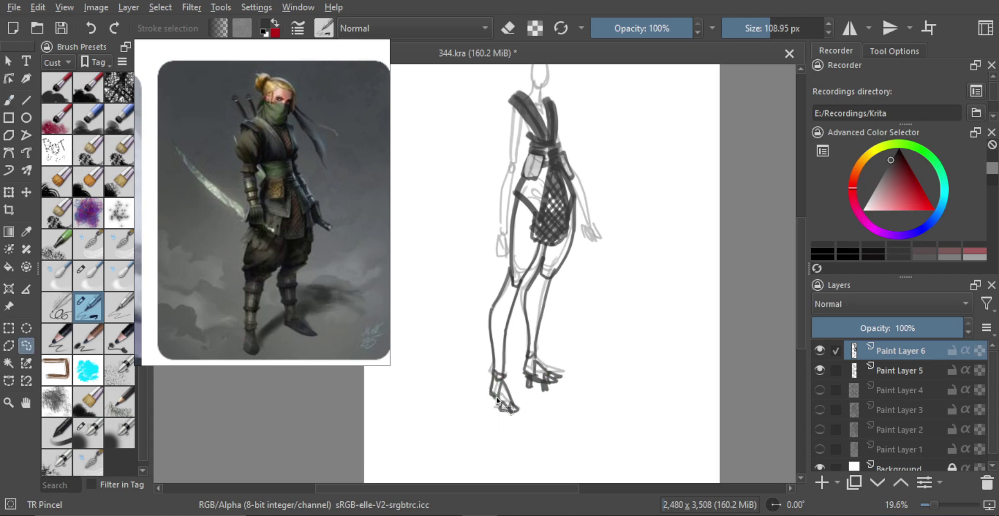
mouse_move(495, 409)
left_mouse_down()
mouse_move(523, 419)
mouse_move(501, 420)
mouse_move(506, 401)
left_mouse_up()
key("t")
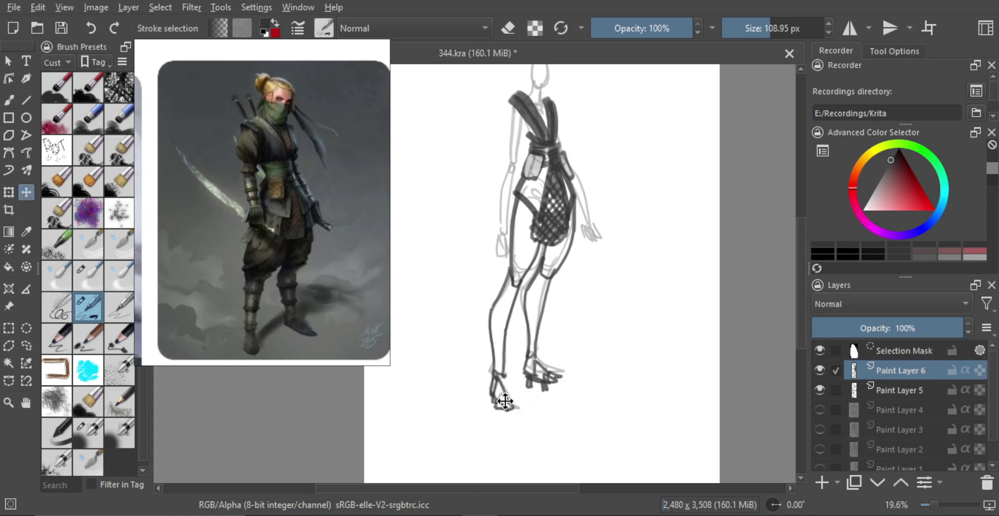
key("l")
left_click(531, 408)
key("b")
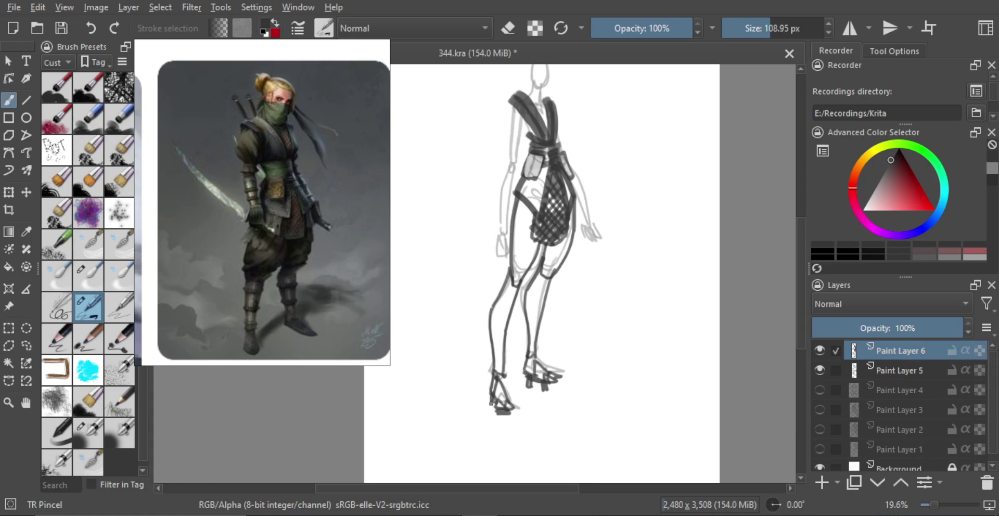
key("m")
left_click_drag(507, 367, 553, 399)
key("m")
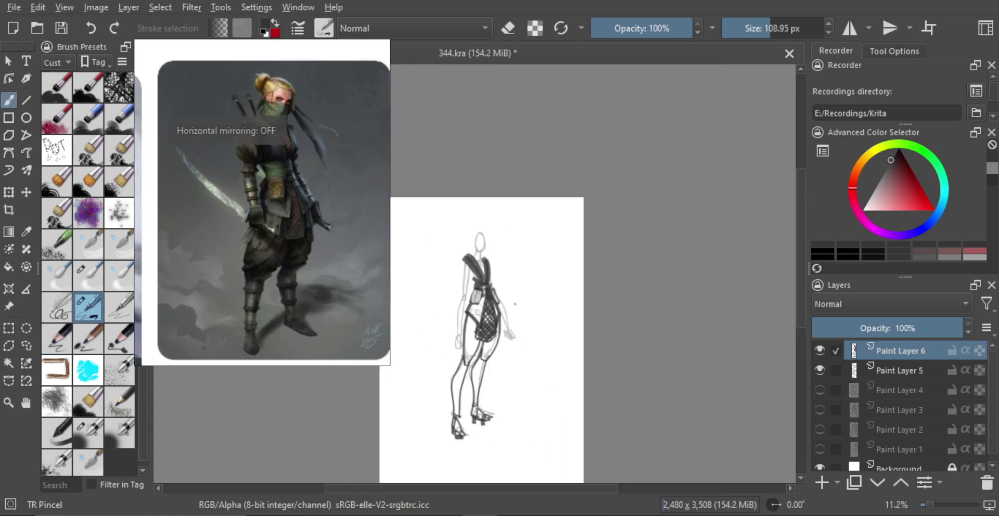
mouse_move(507, 308)
left_mouse_down()
mouse_move(521, 294)
mouse_move(549, 308)
mouse_move(518, 286)
mouse_move(530, 264)
left_mouse_up()
scroll(530, 262, "up", 1)
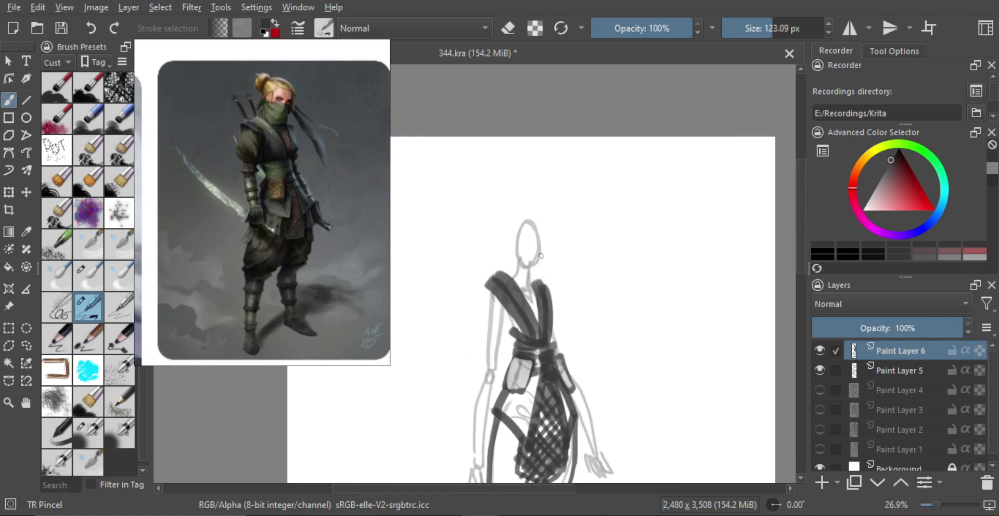
Sketch the vest's side edges on both sides of the torso above the belt, and check the mirrored view.
mouse_move(507, 320)
left_mouse_down()
mouse_move(492, 320)
mouse_move(518, 338)
left_mouse_up()
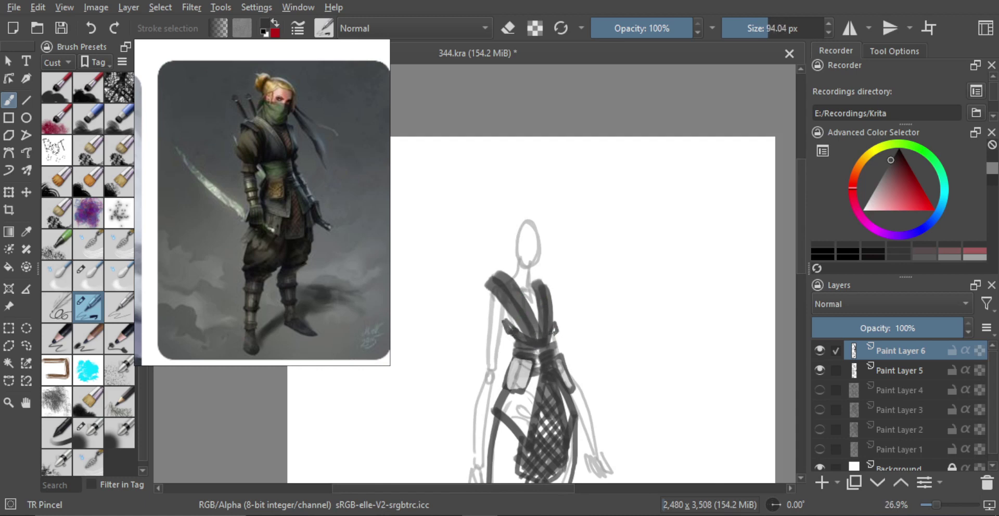
key("bracketleft")
left_click_drag(551, 299, 552, 339)
key("ctrl+z")
left_click_drag(551, 308, 539, 338)
key("ctrl+z")
scroll(546, 323, "down", 3)
key("m")
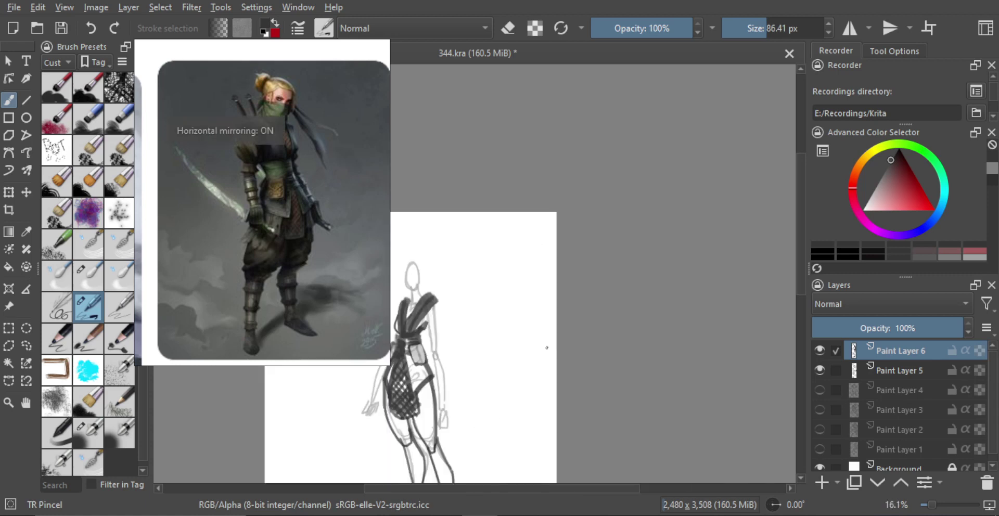
key("m")
scroll(541, 284, "up", 2)
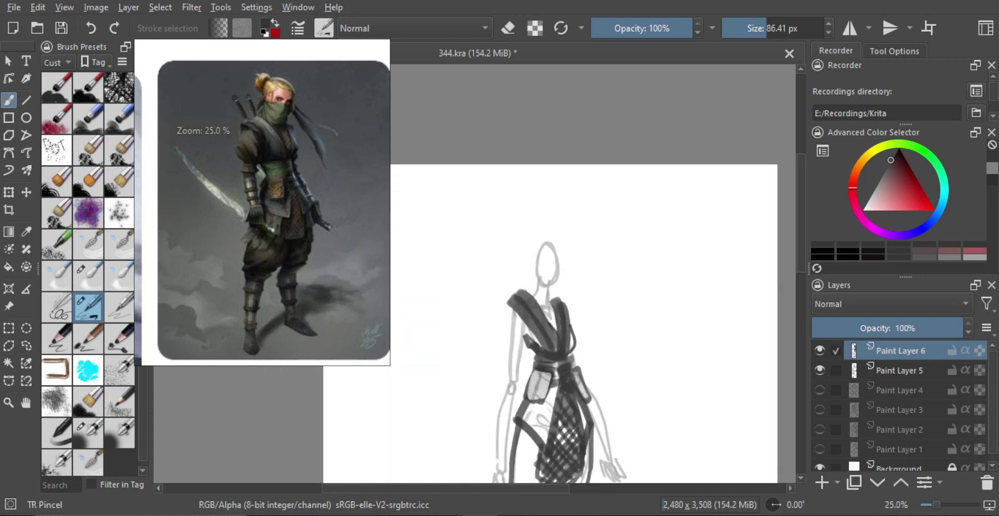
scroll(553, 297, "up", 1)
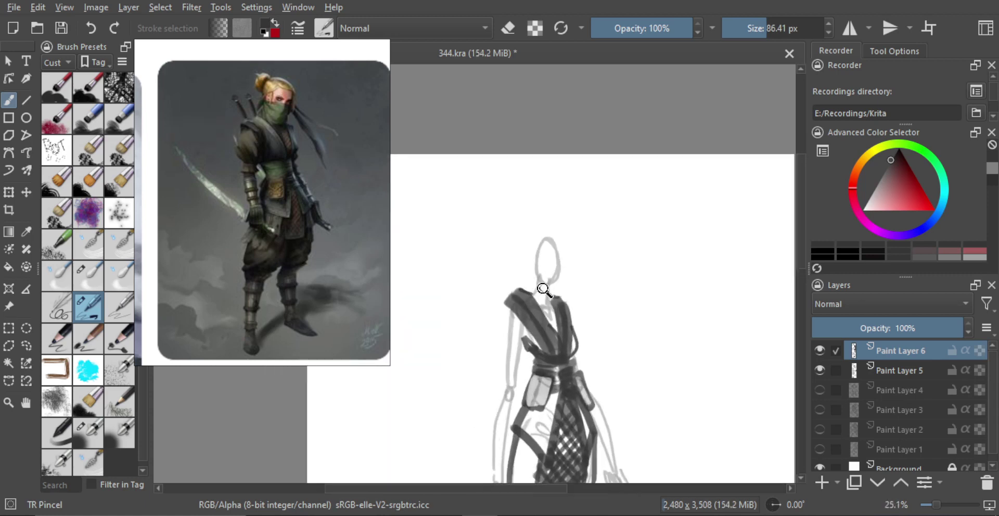
Draw both sides of the neck with a smaller brush, checking the figure in the mirrored view.
key("bracketleft")
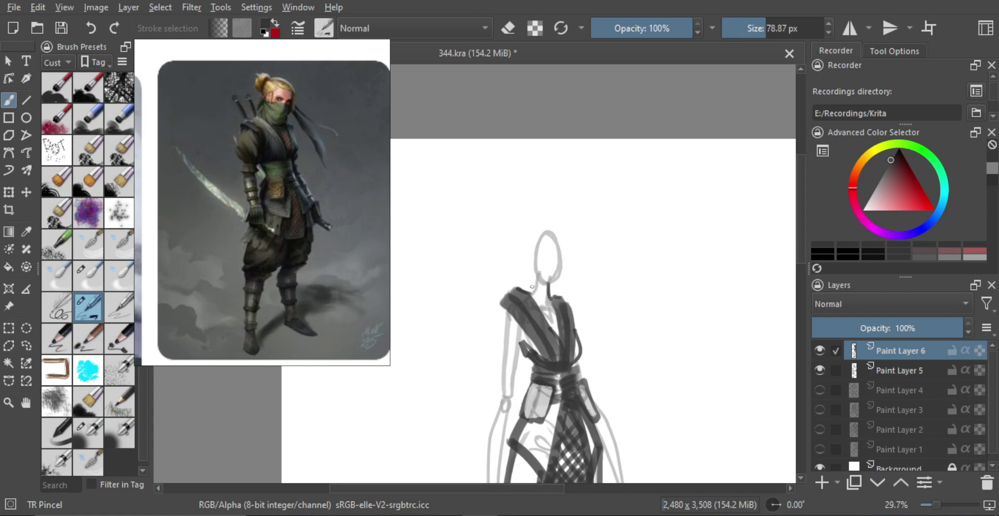
scroll(531, 286, "down", 3)
key("m")
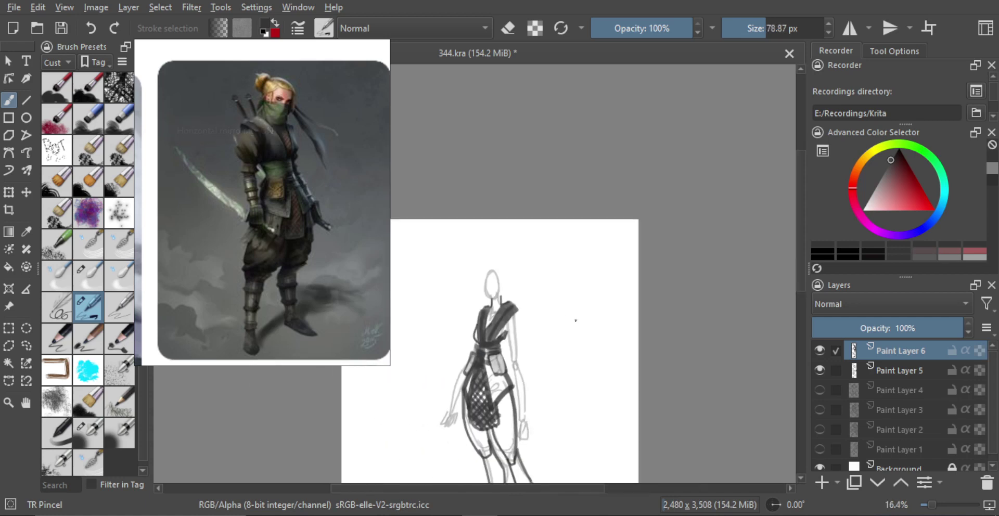
key("m")
left_click_drag(495, 280, 560, 282)
left_click_drag(517, 289, 555, 270)
left_click_drag(521, 359, 543, 277)
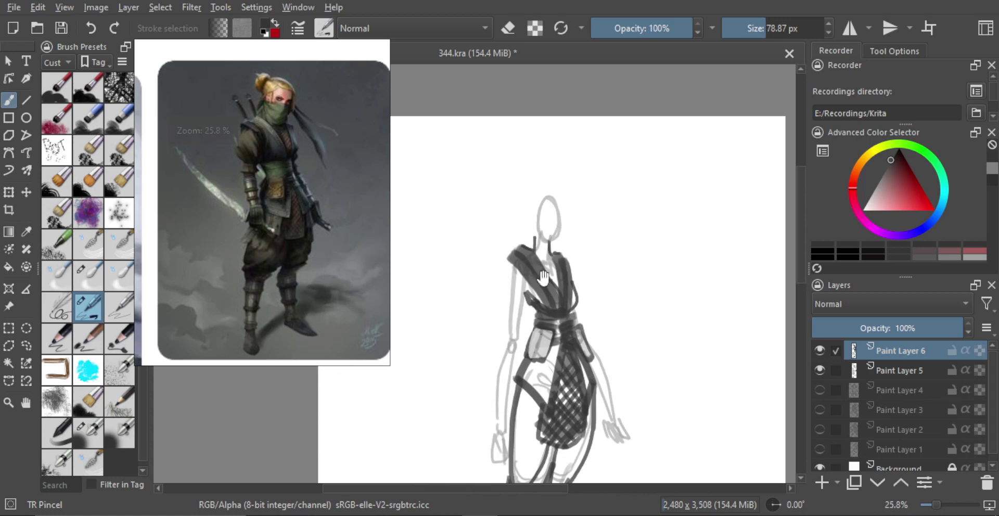
Reduce the brush size and outline the sword-side arm from the shoulder down to the wrist.
scroll(543, 278, "down", 2)
key("bracketleft")
left_click_drag(532, 236, 530, 280)
key("ctrl+z")
key("ctrl+z")
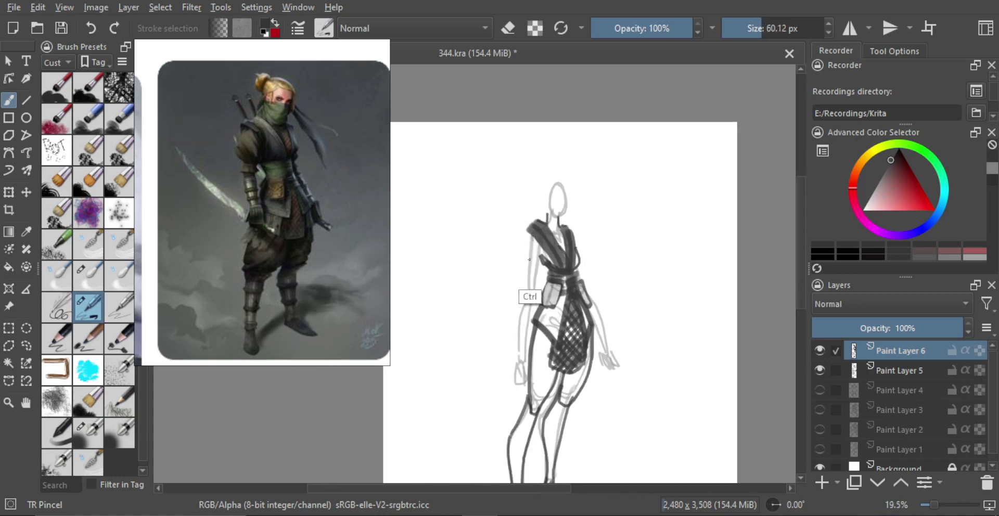
mouse_move(530, 239)
left_mouse_down()
mouse_move(527, 291)
mouse_move(538, 265)
left_mouse_up()
key("ctrl+z")
left_click_drag(521, 309, 517, 360)
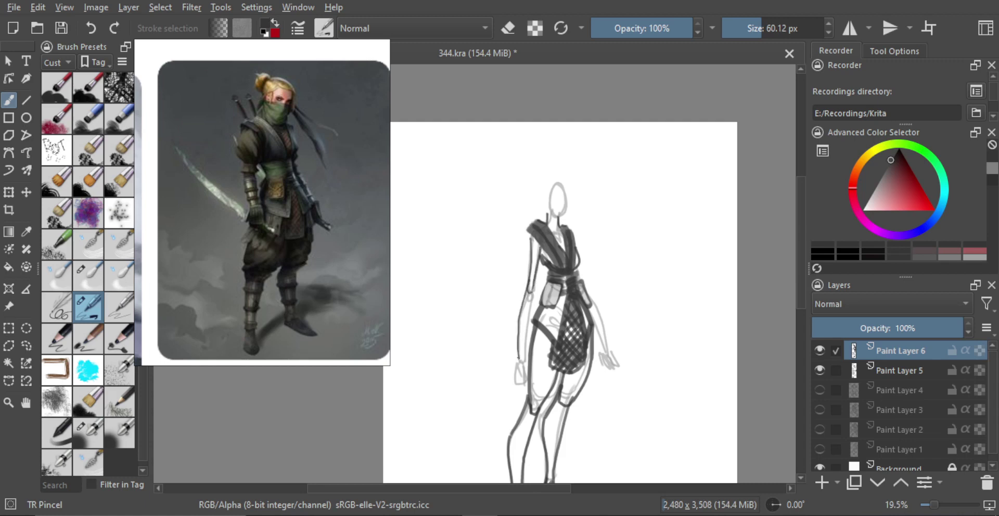
Outline the opposite arm from the waist down to the wrist, checking the pose in the mirrored view.
mouse_move(530, 302)
left_mouse_down()
mouse_move(524, 354)
mouse_move(613, 344)
left_mouse_up()
key("m")
key("m")
mouse_move(502, 284)
left_mouse_down()
mouse_move(538, 268)
mouse_move(548, 340)
mouse_move(526, 289)
mouse_move(549, 347)
left_mouse_up()
key("ctrl+z")
mouse_move(529, 313)
left_mouse_down()
mouse_move(569, 369)
mouse_move(587, 364)
left_mouse_up()
key("minus")
key("m")
key("m")
Sketch both hands with fingers over the construction shapes, and check the figure in the mirrored view.
left_click_drag(515, 354, 565, 286)
mouse_move(564, 286)
left_mouse_down()
mouse_move(590, 298)
mouse_move(582, 283)
left_mouse_up()
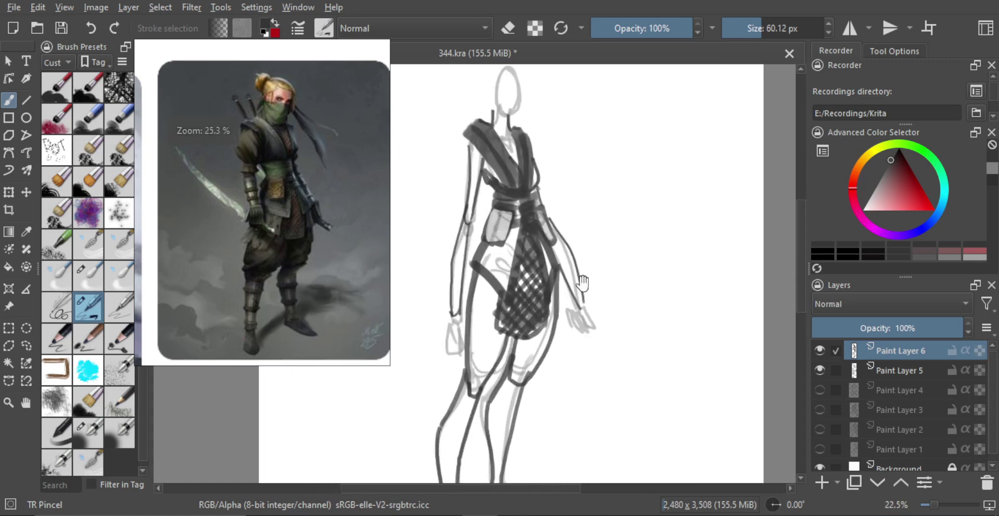
scroll(581, 283, "up", 2)
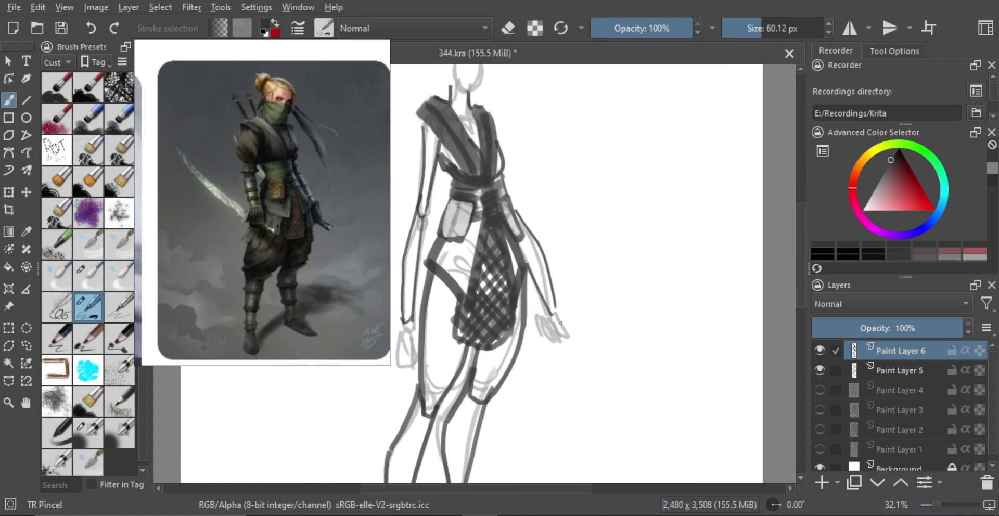
mouse_move(558, 316)
left_mouse_down()
mouse_move(583, 341)
mouse_move(560, 337)
left_mouse_up()
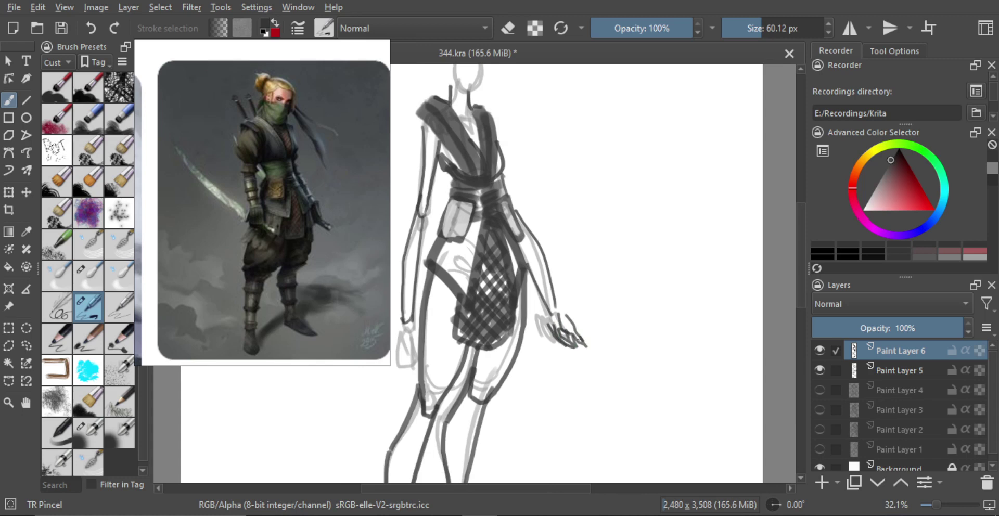
left_click_drag(587, 331, 602, 370)
left_click_drag(478, 333, 489, 306)
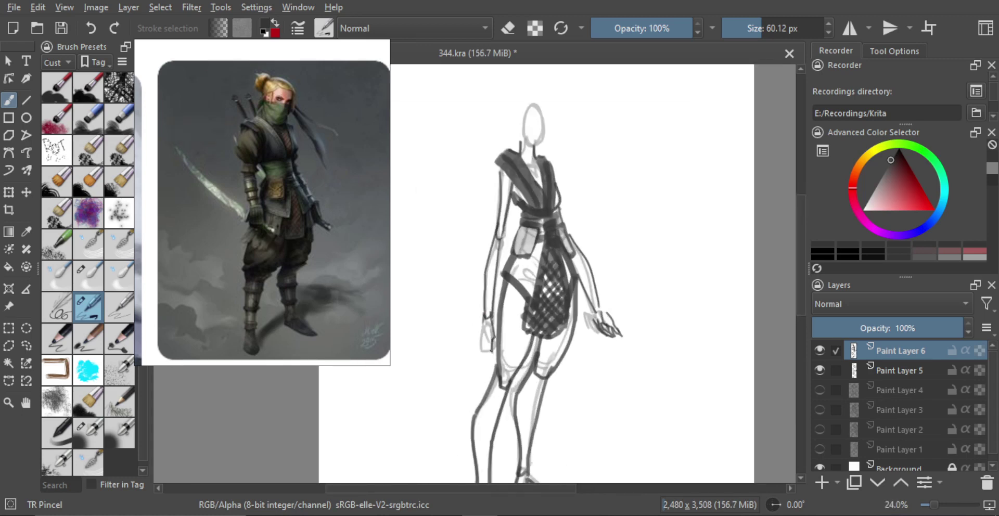
scroll(481, 343, "down", 1)
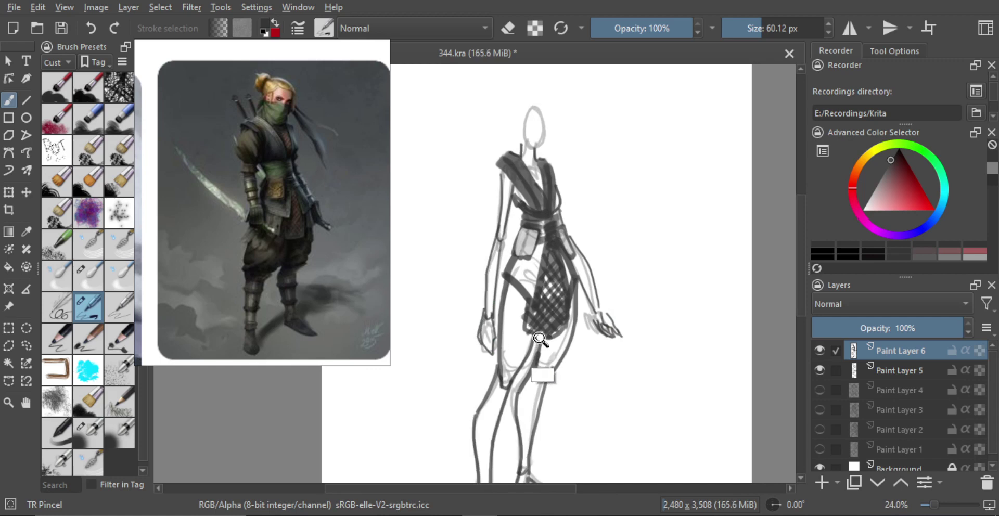
key("m")
key("m")
scroll(541, 359, "up", 2)
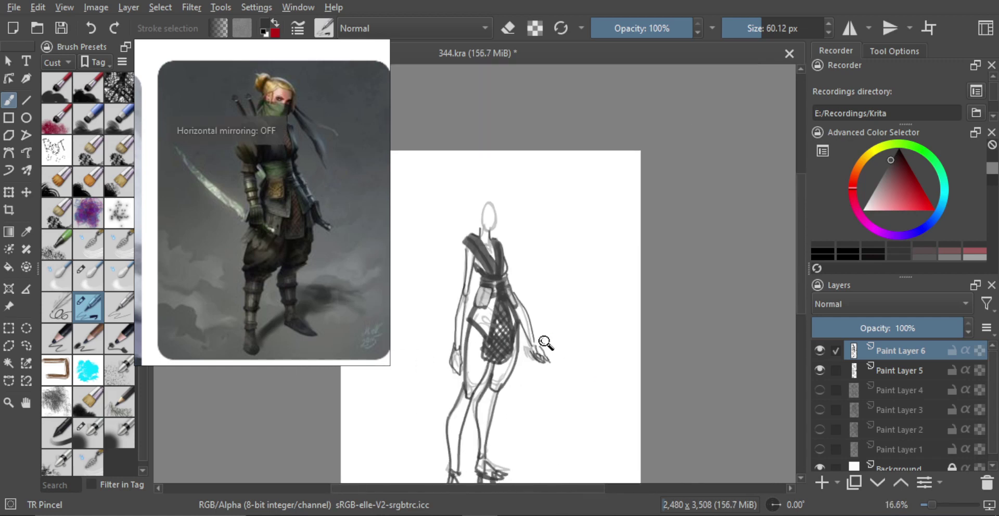
Delete the sketched weapon-side hand using a freehand selection, clear the selection, and return to the brush.
mouse_move(528, 352)
left_mouse_down()
mouse_move(542, 397)
mouse_move(522, 362)
left_mouse_up()
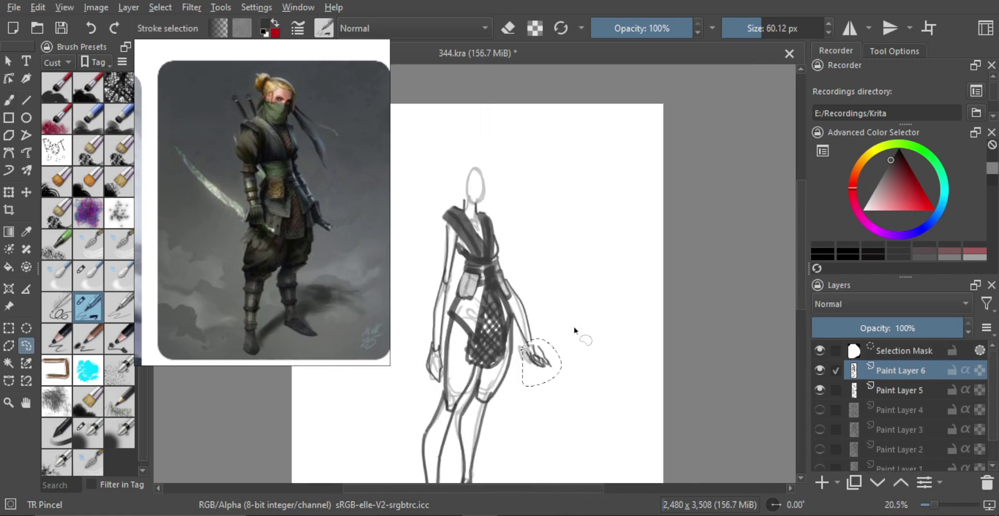
key("Delete")
key("ctrl+shift+a")
left_click_drag(541, 320, 560, 313)
key("b")
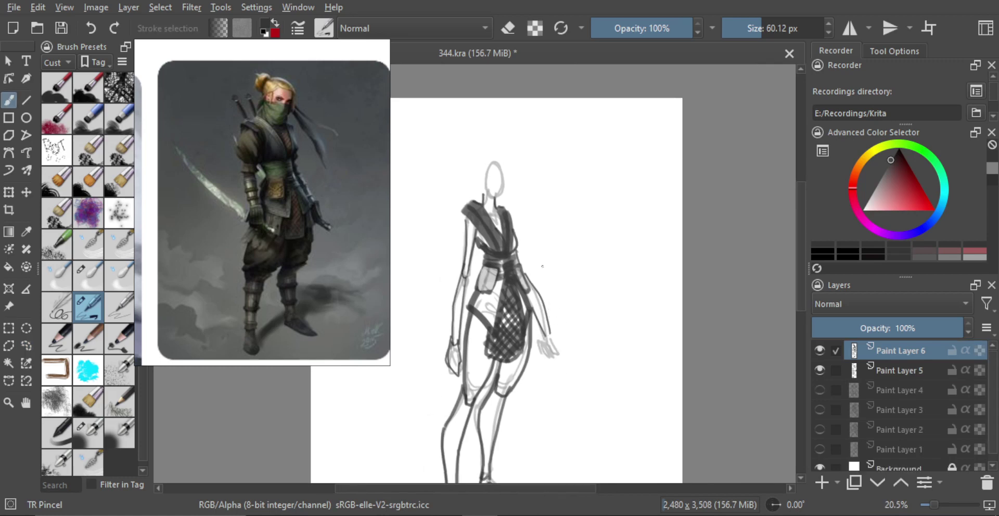
Draw a spiked bracer down the forearm and redraw the hand below it with a brush of about 125 px.
left_click_drag(541, 280, 551, 266)
mouse_move(541, 282)
left_mouse_down()
mouse_move(567, 288)
mouse_move(536, 285)
mouse_move(529, 294)
mouse_move(544, 297)
mouse_move(531, 305)
mouse_move(550, 343)
mouse_move(566, 314)
left_mouse_up()
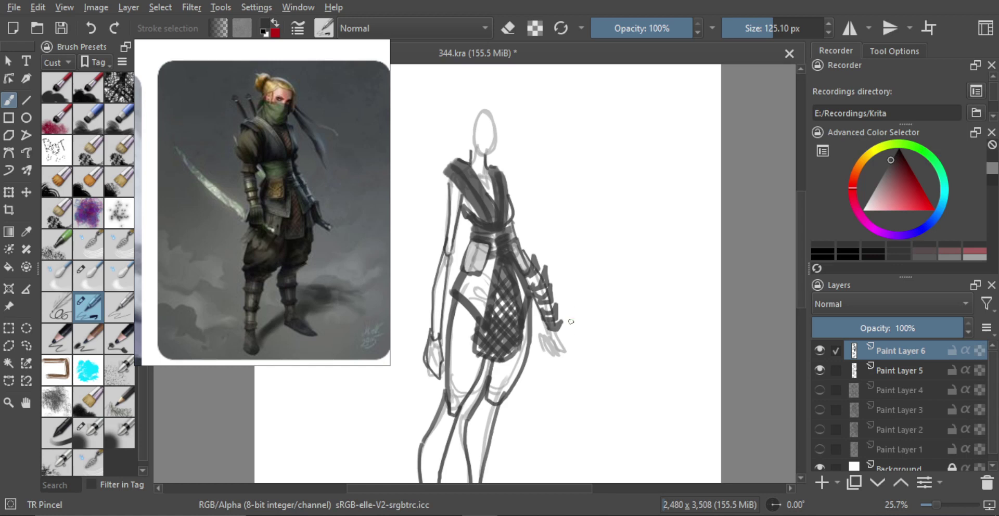
left_click_drag(546, 344, 578, 355)
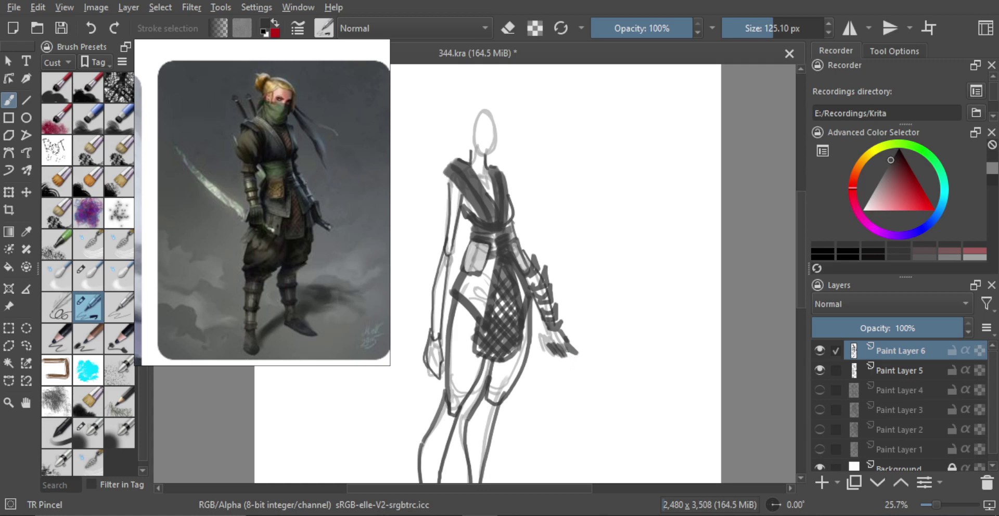
mouse_move(565, 350)
left_mouse_down()
mouse_move(635, 391)
mouse_move(571, 351)
mouse_move(552, 353)
mouse_move(578, 354)
left_mouse_up()
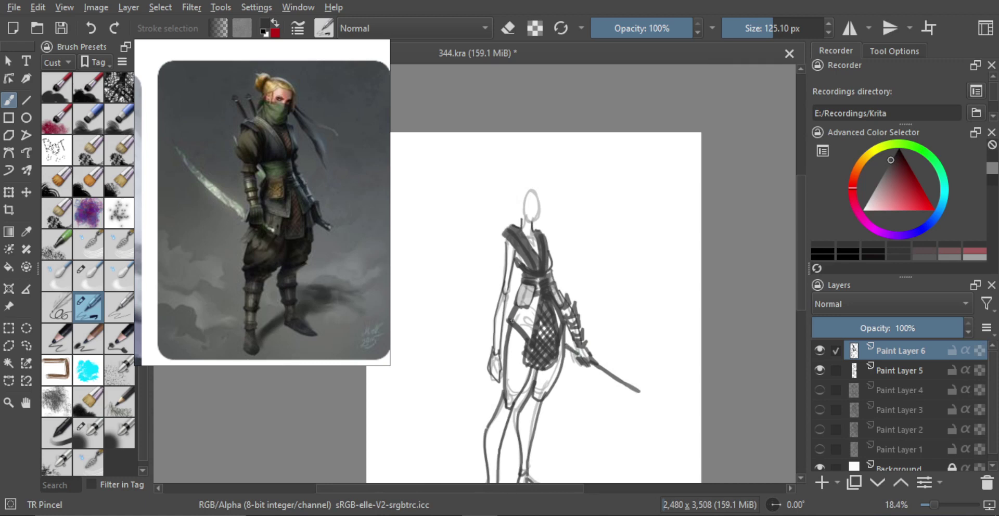
Draw a long jagged staff passing through the hand and behind the body, checking the pose in the mirrored view.
mouse_move(453, 270)
left_mouse_down()
mouse_move(494, 303)
mouse_move(438, 267)
mouse_move(494, 302)
left_mouse_up()
key("minus")
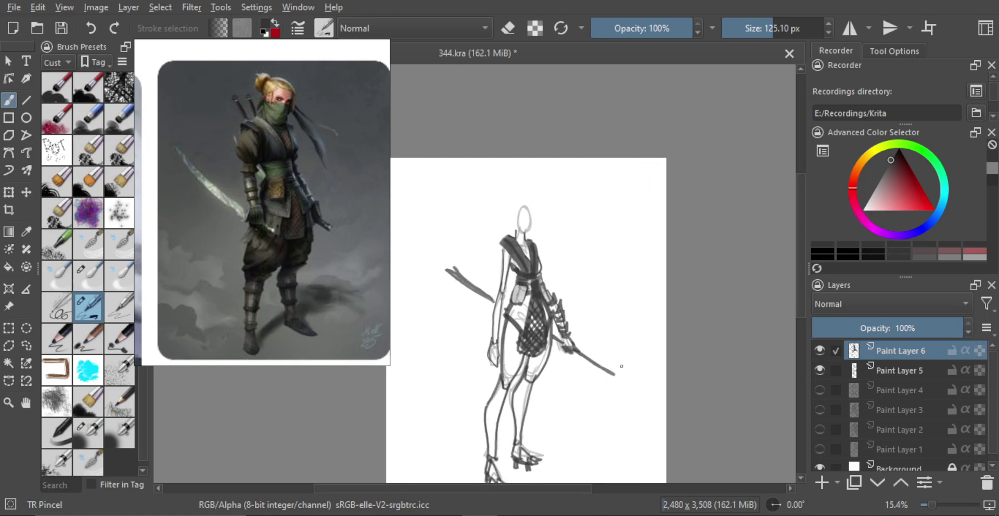
key("plus")
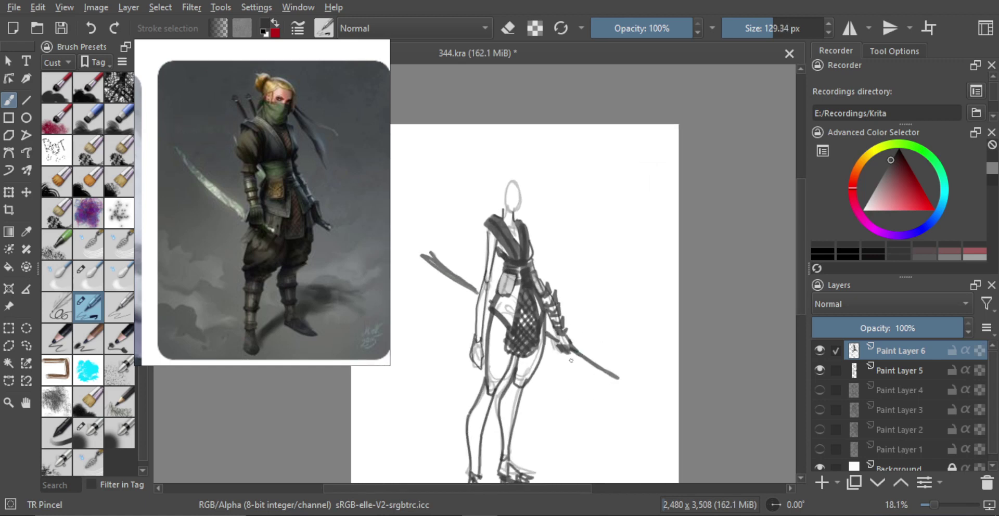
mouse_move(568, 359)
left_mouse_down()
mouse_move(578, 345)
mouse_move(601, 368)
left_mouse_up()
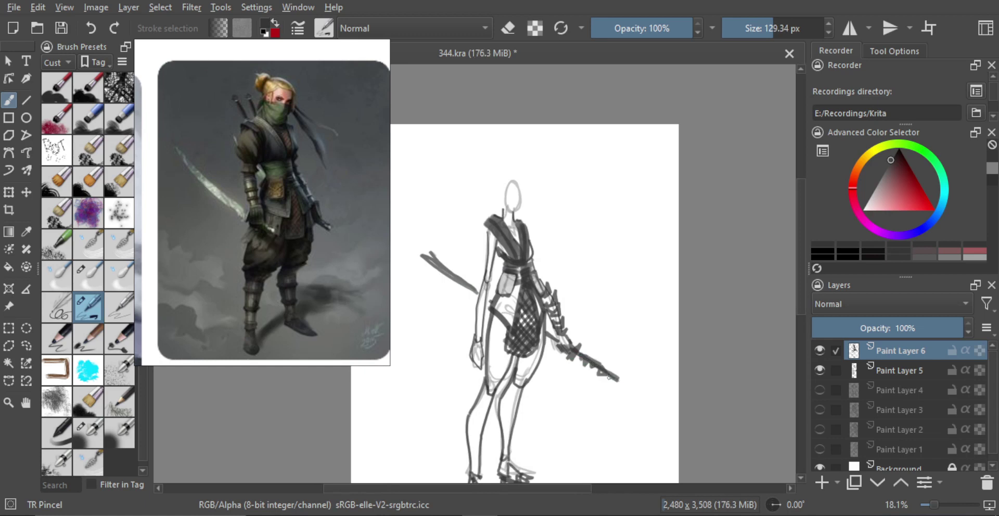
left_click_drag(431, 262, 474, 287)
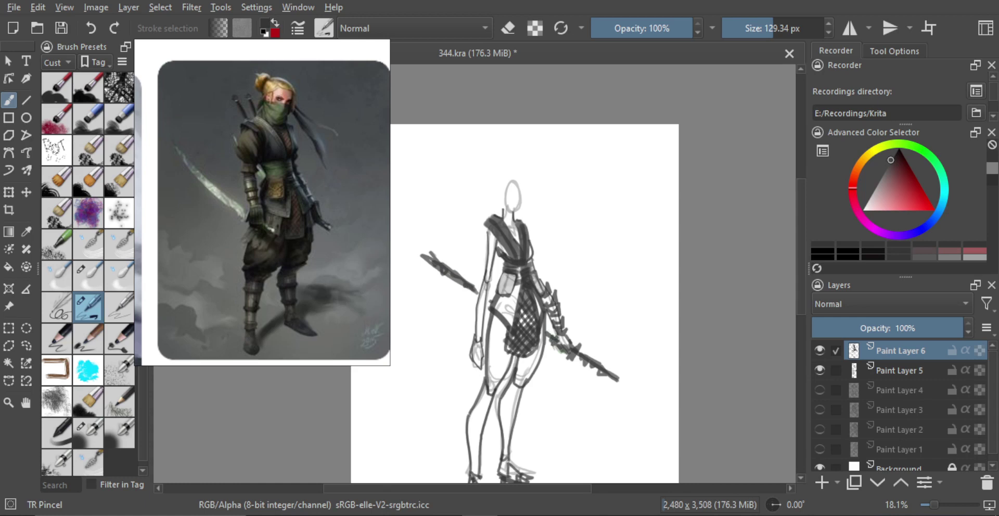
key("m")
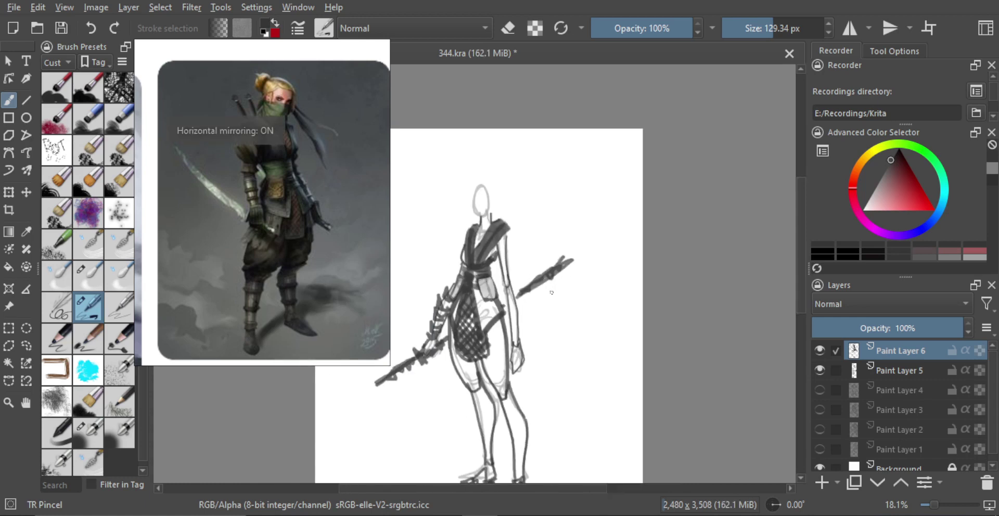
key("m")
Reduce the brush to about 68 px and draw the near jawline and the V-shaped line at the neck.
left_click_drag(537, 286, 487, 248)
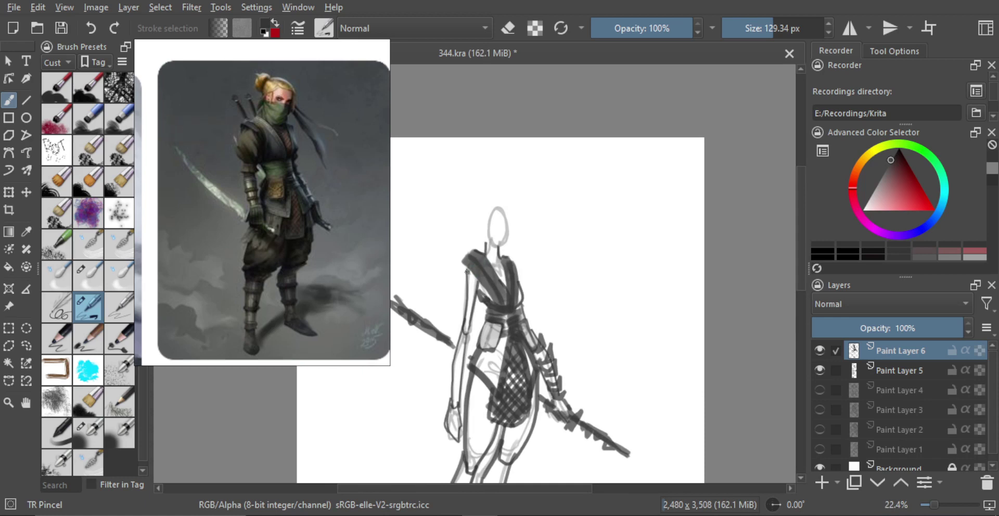
scroll(518, 244, "up", 3)
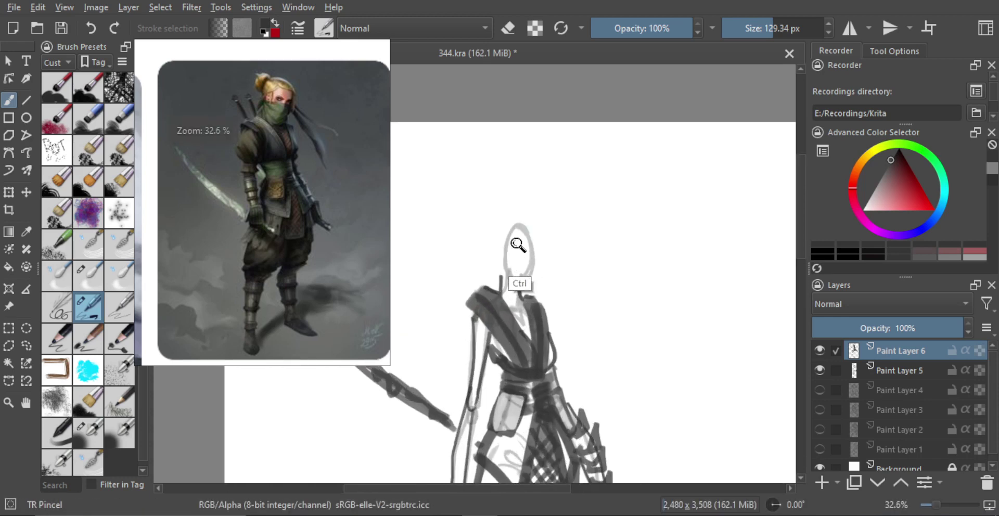
scroll(518, 244, "up", 2)
key("bracketleft")
key("bracketleft")
key("e")
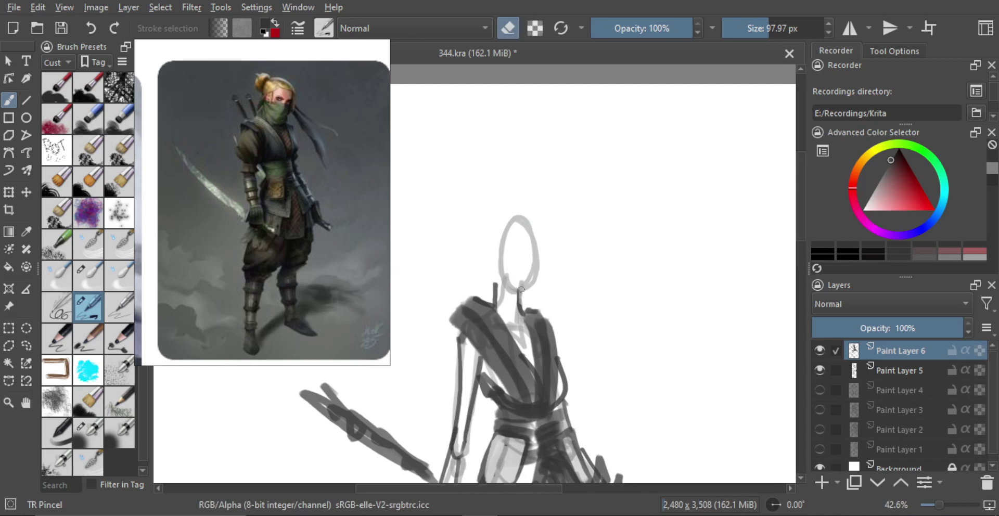
key("e")
key("bracketleft")
key("bracketleft")
left_click_drag(499, 311, 522, 331)
key("ctrl+z")
mouse_move(502, 313)
left_mouse_down()
mouse_move(509, 322)
mouse_move(514, 299)
mouse_move(518, 313)
left_mouse_up()
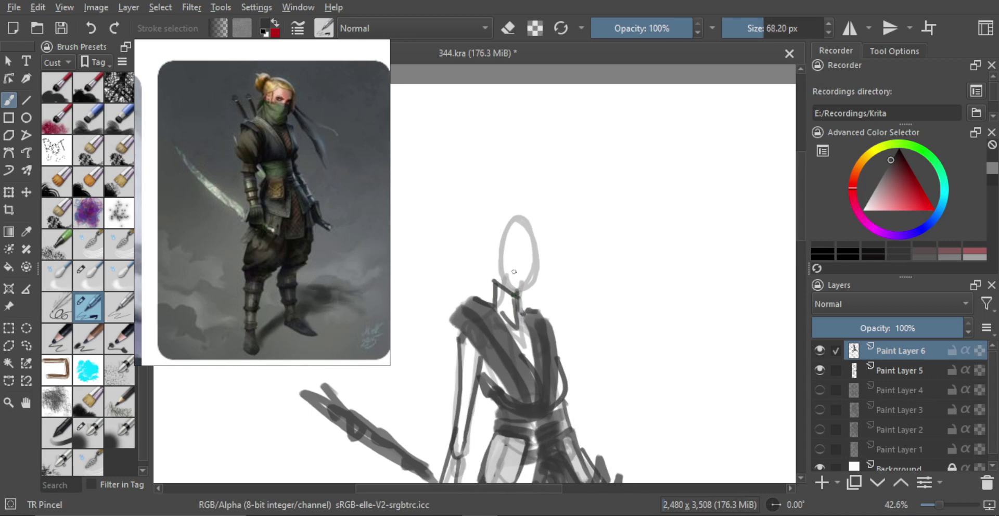
key("ctrl+z")
left_click_drag(533, 260, 535, 279)
key("ctrl+z")
mouse_move(536, 275)
left_mouse_down()
mouse_move(477, 311)
mouse_move(502, 291)
mouse_move(510, 354)
mouse_move(495, 253)
mouse_move(525, 293)
mouse_move(530, 249)
mouse_move(540, 261)
mouse_move(554, 250)
mouse_move(565, 276)
mouse_move(577, 244)
mouse_move(567, 300)
left_mouse_up()
key("ctrl+z")
scroll(515, 295, "down", 3)
key("m")
key("m")
Reduce the brush to about 60 px, outline the far side of the jaw, and draw the near ear.
scroll(541, 262, "up", 2)
key("bracketleft")
key("ctrl+z")
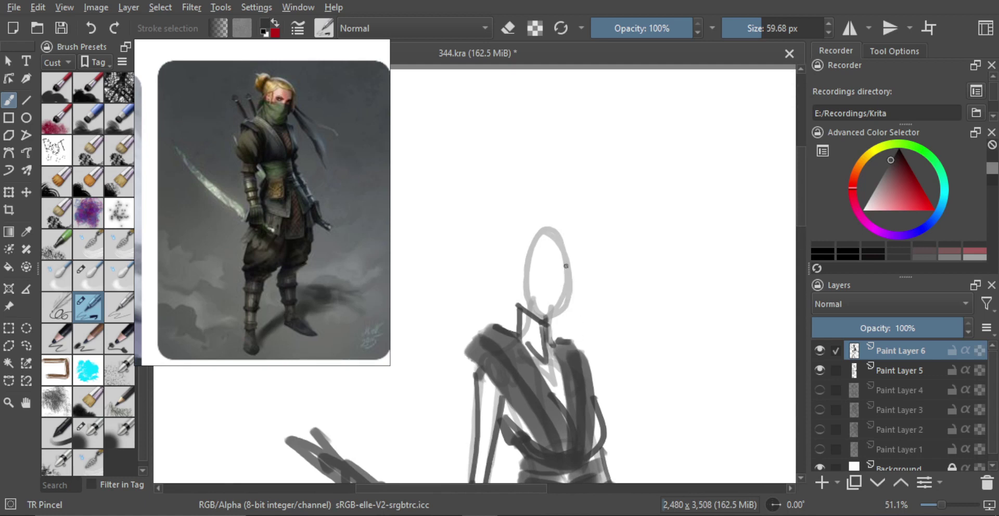
key("ctrl+z")
left_click_drag(566, 266, 565, 298)
mouse_move(565, 294)
left_mouse_down()
mouse_move(536, 325)
mouse_move(543, 319)
mouse_move(510, 309)
mouse_move(517, 303)
left_mouse_up()
key("ctrl+z")
key("ctrl+z")
key("ctrl+z")
key("ctrl+z")
left_click_drag(500, 269, 510, 289)
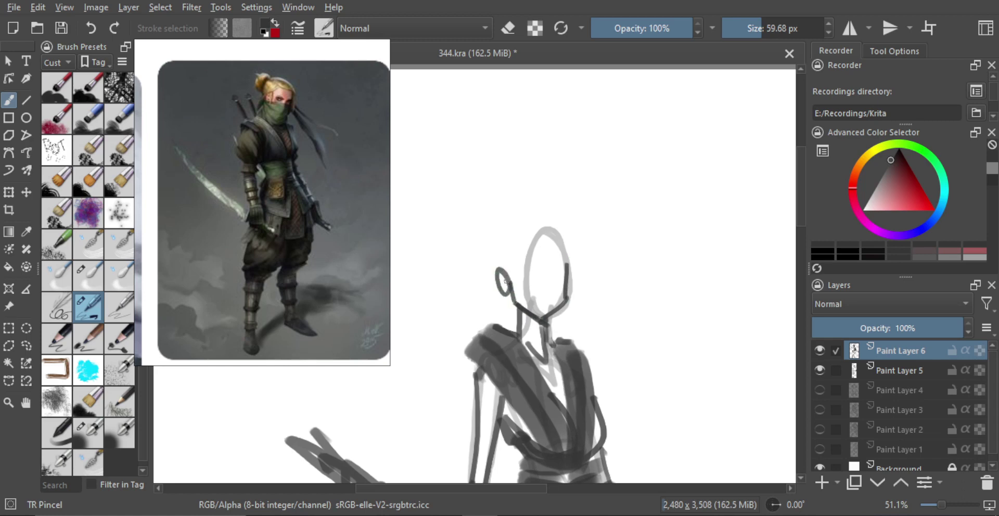
Outline the top of the skull and draw both eyes with a brush of about 54 px.
scroll(524, 274, "up", 1)
mouse_move(528, 259)
left_mouse_down()
mouse_move(533, 267)
mouse_move(565, 233)
mouse_move(579, 264)
left_mouse_up()
key("ctrl+z")
mouse_move(555, 236)
left_mouse_down()
mouse_move(574, 258)
mouse_move(560, 252)
mouse_move(526, 277)
mouse_move(544, 267)
left_mouse_up()
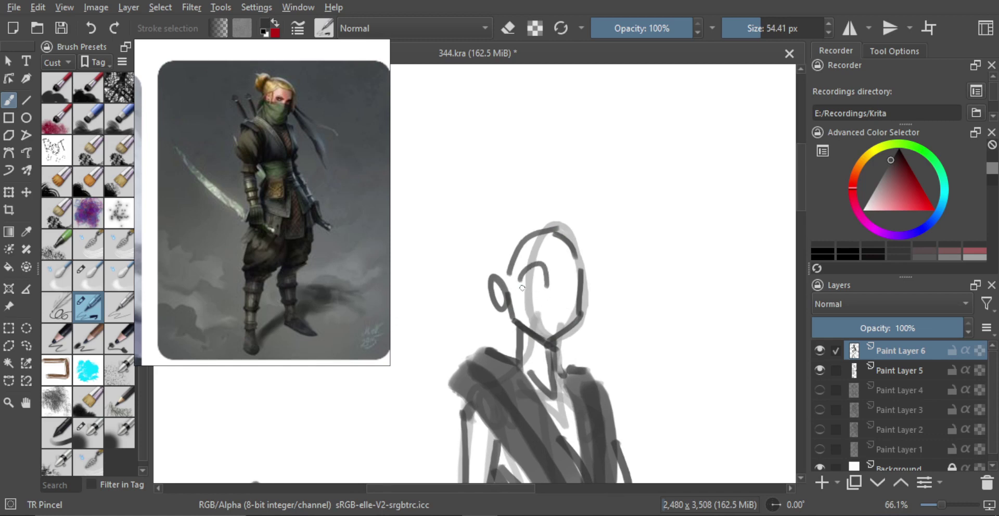
key("ctrl+z")
key("ctrl+z")
key("ctrl+z")
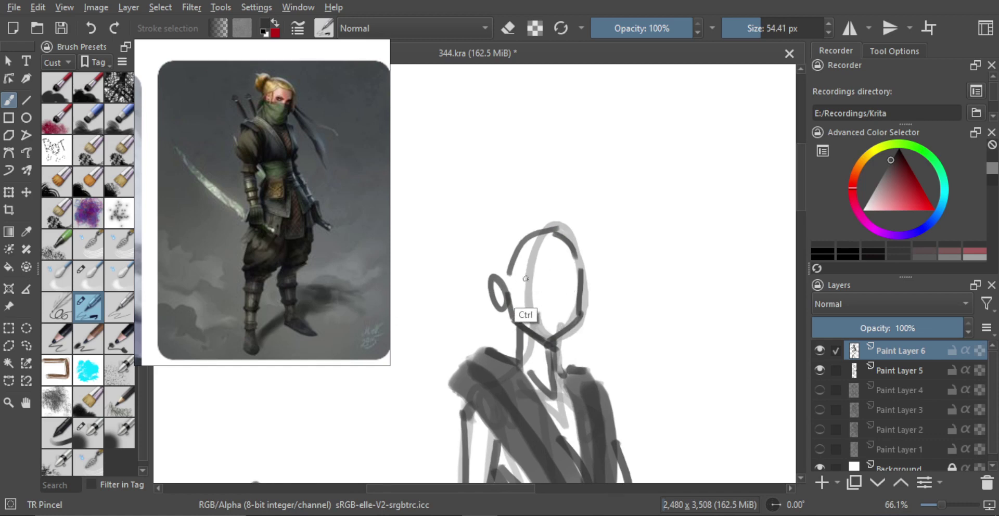
mouse_move(515, 282)
left_mouse_down()
mouse_move(537, 286)
mouse_move(520, 288)
mouse_move(578, 267)
mouse_move(577, 290)
left_mouse_up()
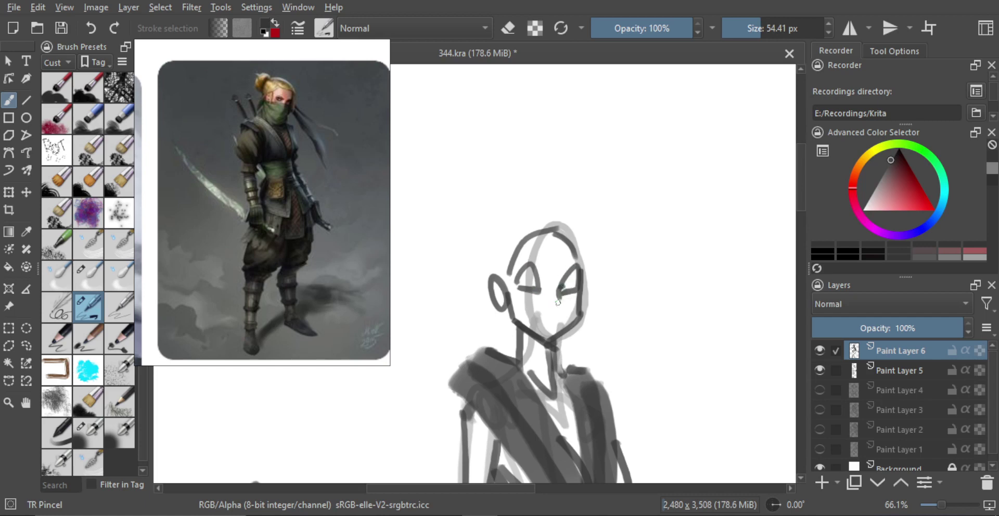
Draw the nose and mouth on the face, and check the whole figure in the mirrored view.
left_click_drag(548, 306, 554, 309)
key("ctrl+z")
key("minus")
key("minus")
key("minus")
key("minus")
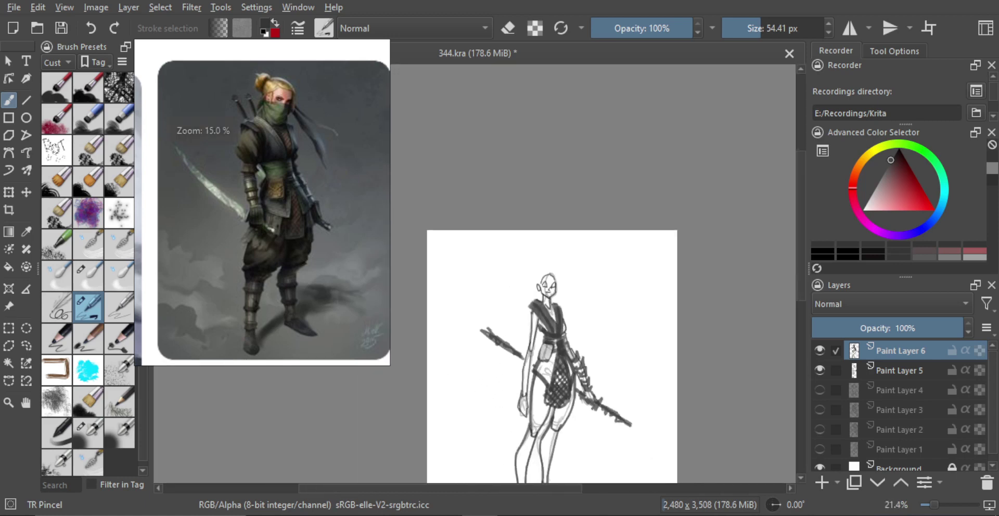
key("m")
key("m")
Select the head with a freehand outline, scale it up slightly with the Transform tool, and clear the selection.
left_click_drag(555, 303, 556, 255)
scroll(556, 254, "up", 5)
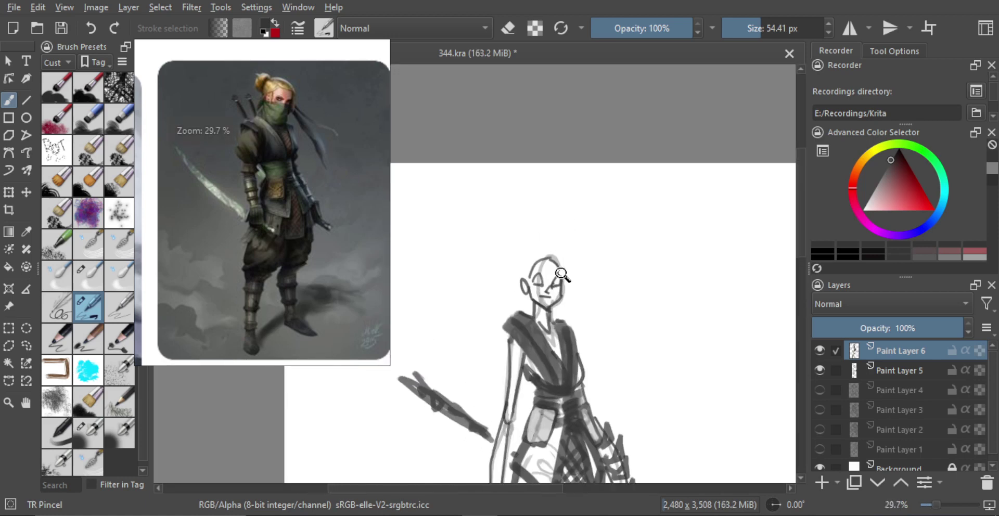
key("l")
mouse_move(493, 301)
left_mouse_down()
mouse_move(598, 281)
mouse_move(550, 331)
mouse_move(528, 326)
mouse_move(538, 331)
left_mouse_up()
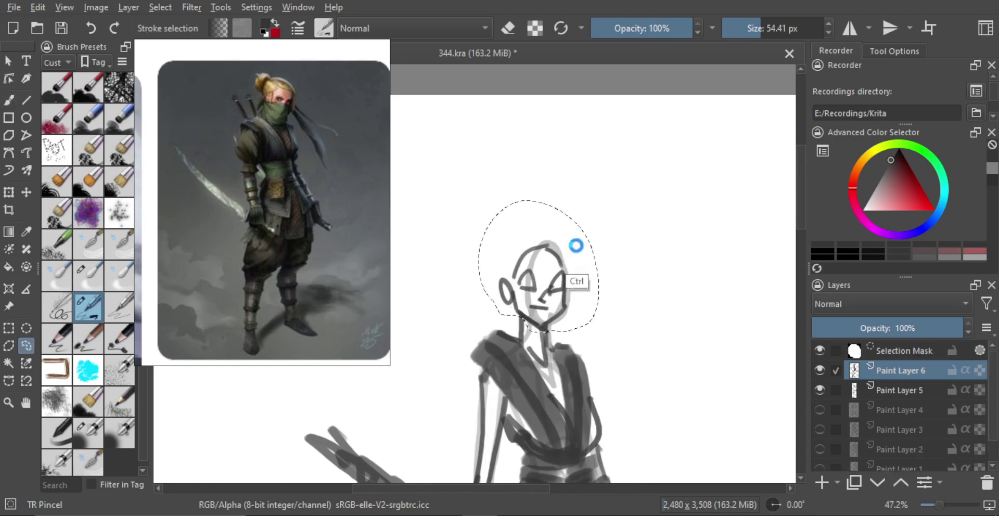
key("ctrl+t")
left_click_drag(607, 194, 612, 189)
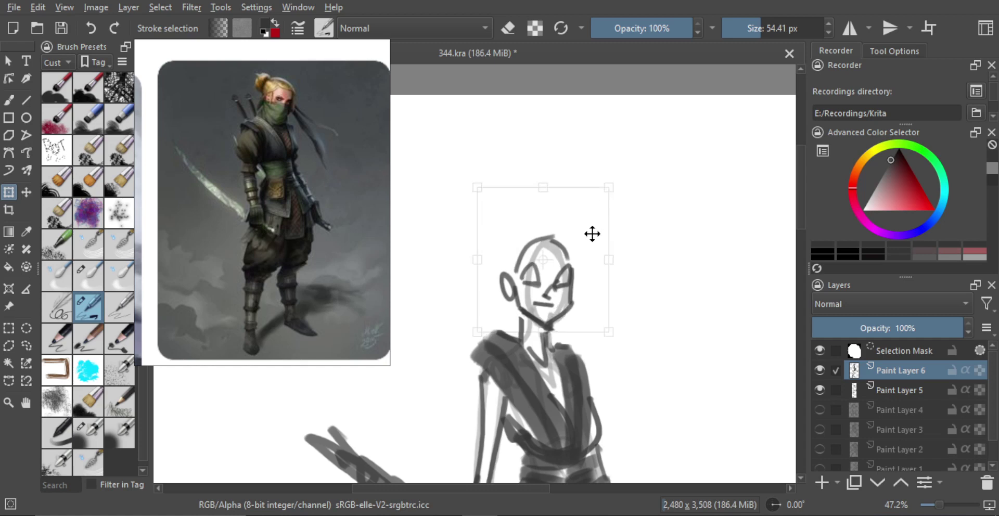
left_click_drag(594, 232, 591, 233)
key("l")
key("ctrl+shift+a")
scroll(625, 273, "down", 3)
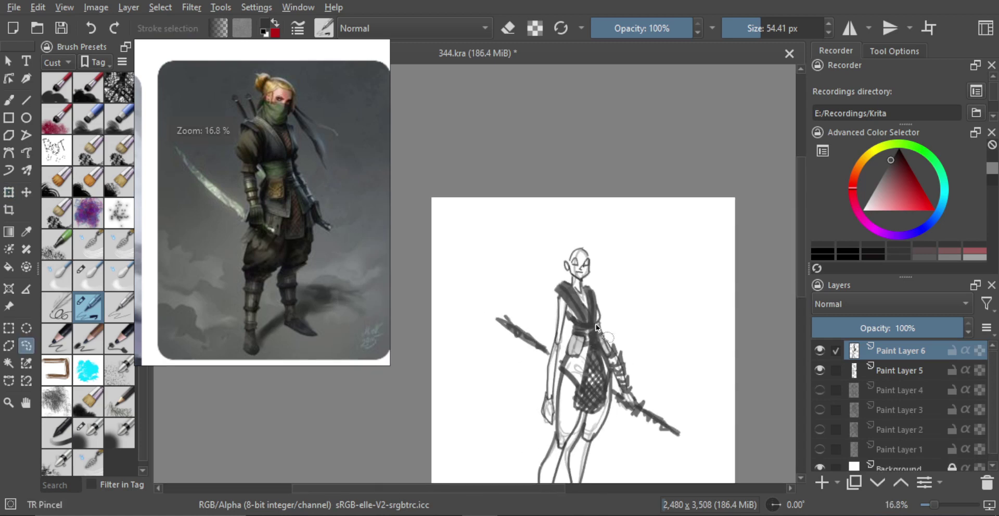
Draw a long lock of hair down the far side of the face with a brush of about 75 px.
key("b")
scroll(552, 244, "up", 5)
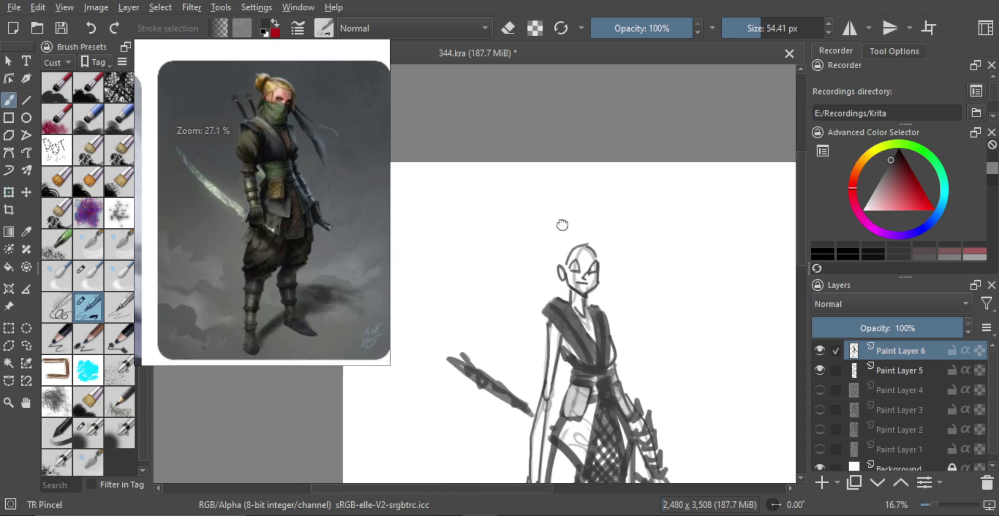
left_click_drag(531, 260, 558, 321)
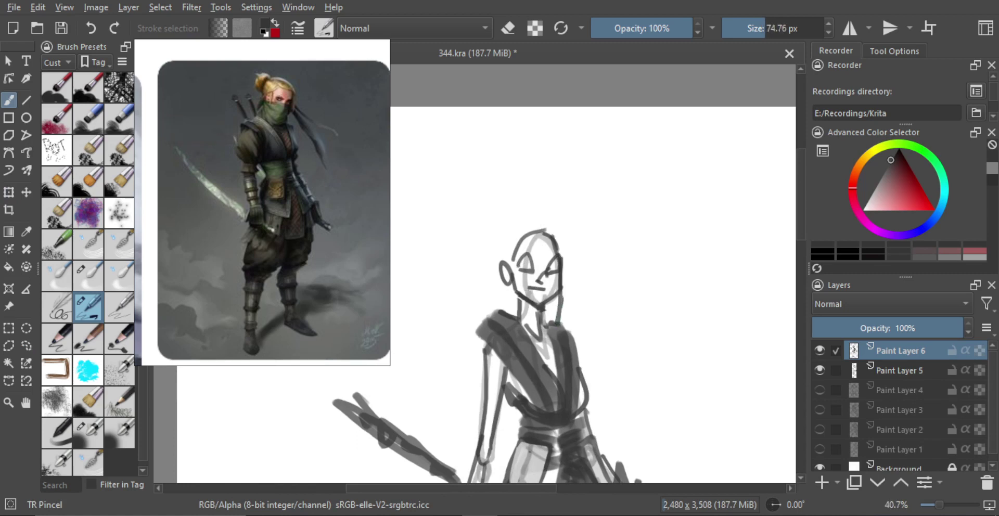
left_click_drag(558, 254, 569, 318)
left_click_drag(555, 235, 563, 267)
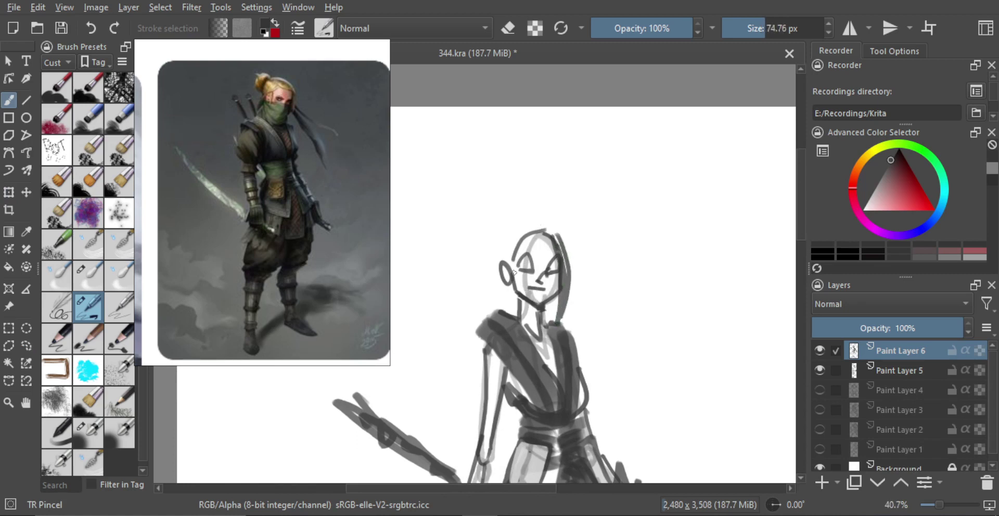
Draw the hair outline over the crown, the near temple and the far side of the face, undoing unsatisfactory strokes.
left_click_drag(510, 249, 520, 225)
key("ctrl+z")
key("ctrl+z")
mouse_move(506, 262)
left_mouse_down()
mouse_move(512, 225)
mouse_move(536, 216)
mouse_move(559, 245)
left_mouse_up()
key("ctrl+z")
mouse_move(505, 230)
left_mouse_down()
mouse_move(538, 214)
mouse_move(560, 237)
left_mouse_up()
key("ctrl+z")
mouse_move(506, 230)
left_mouse_down()
mouse_move(560, 230)
mouse_move(555, 236)
mouse_move(550, 222)
mouse_move(554, 239)
mouse_move(528, 240)
mouse_move(560, 254)
mouse_move(513, 219)
mouse_move(533, 209)
mouse_move(573, 218)
left_mouse_up()
key("ctrl+z")
key("ctrl+z")
key("ctrl+z")
key("ctrl+z")
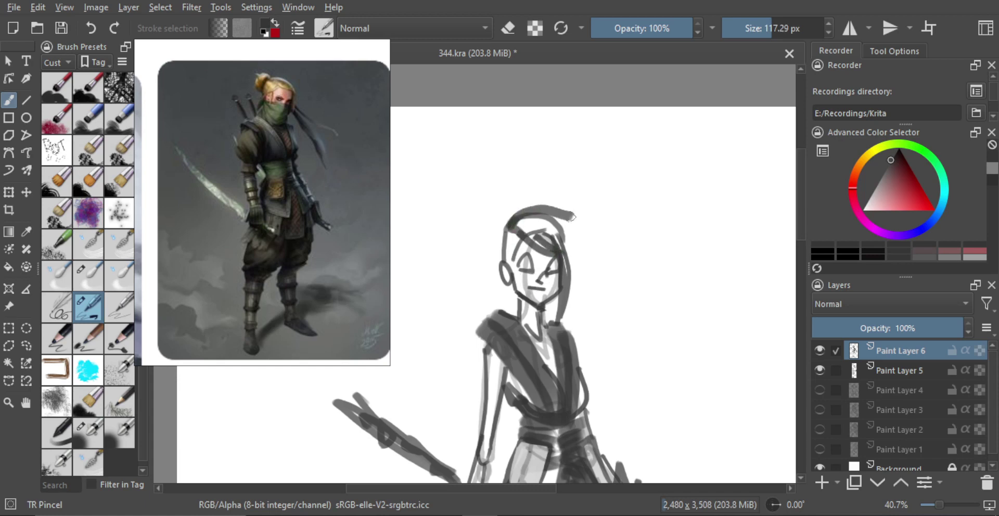
key("ctrl+z")
mouse_move(512, 224)
left_mouse_down()
mouse_move(572, 229)
mouse_move(581, 262)
mouse_move(573, 279)
mouse_move(583, 259)
mouse_move(563, 313)
left_mouse_up()
Enlarge the brush to about 133 px and fill in the side-swept fringe and the hair above the ear.
left_click_drag(510, 246, 522, 238, "shift")
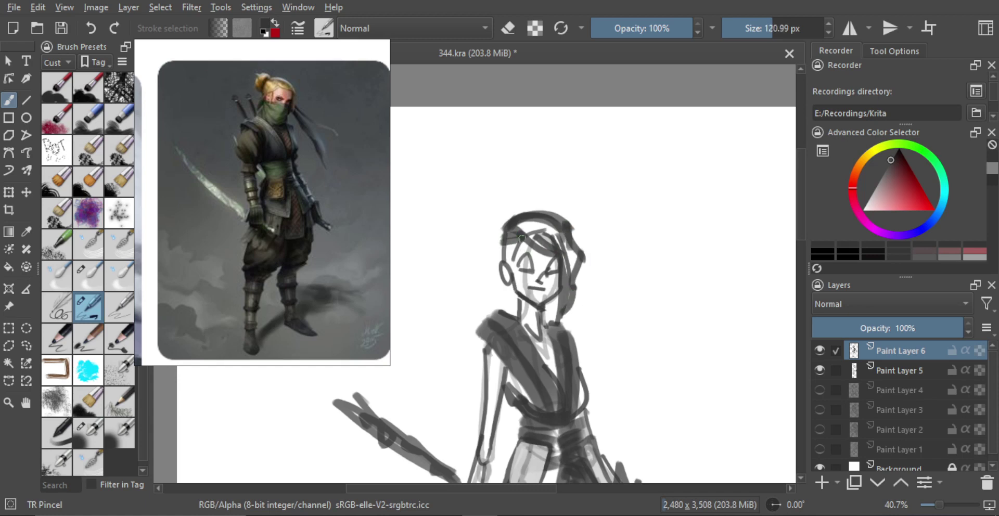
left_click_drag(535, 272, 539, 272, "shift")
left_click_drag(528, 230, 552, 242)
mouse_move(522, 230)
left_mouse_down()
mouse_move(547, 235)
mouse_move(549, 222)
mouse_move(566, 268)
left_mouse_up()
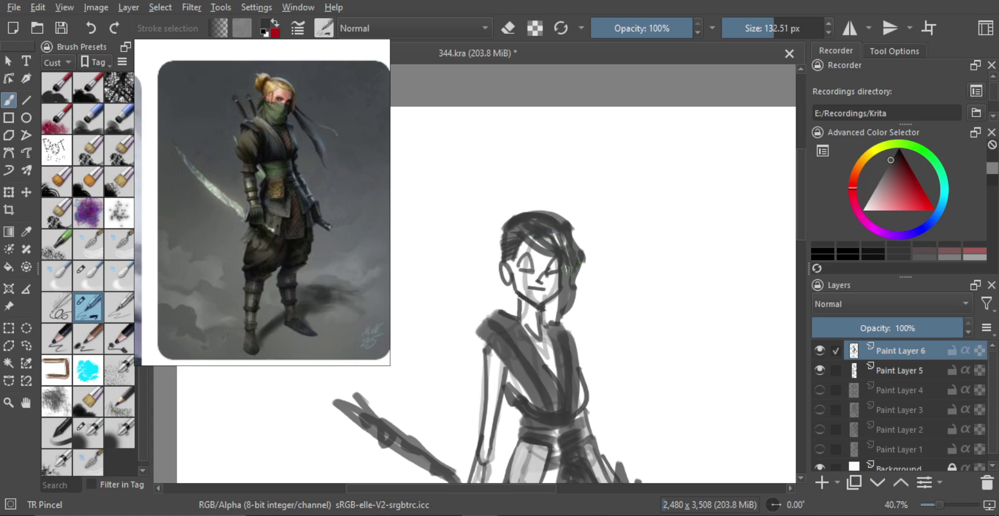
Add a small topknot at the back of the head with a brush of about 124 px, checking the figure in the mirrored view.
scroll(567, 268, "down", 3)
scroll(520, 258, "up", 2)
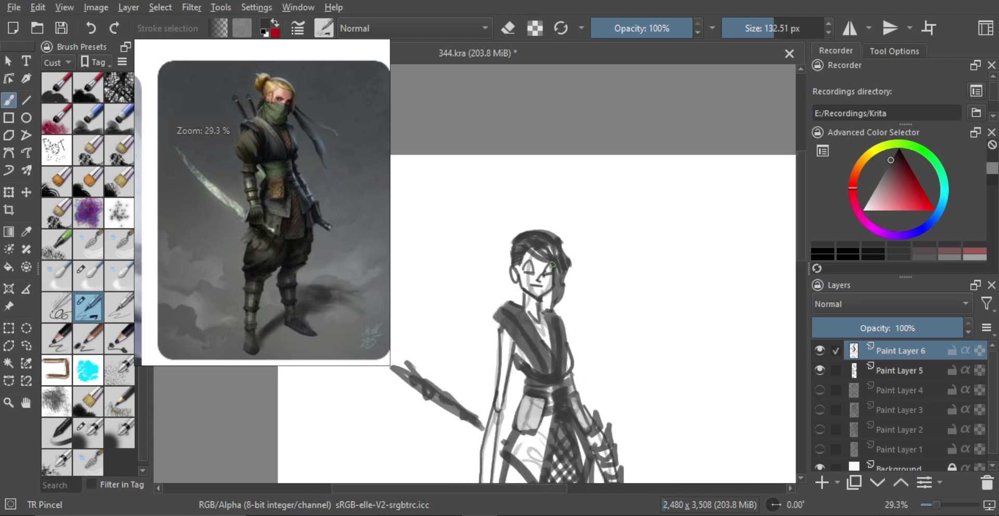
scroll(520, 259, "up", 1)
key("bracketleft")
mouse_move(491, 232)
left_mouse_down()
mouse_move(503, 231)
mouse_move(498, 245)
mouse_move(517, 228)
left_mouse_up()
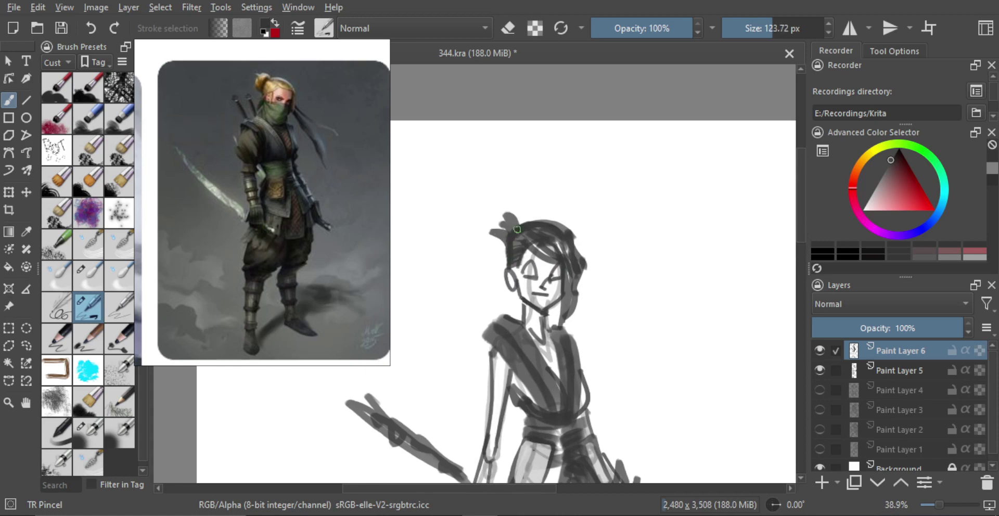
scroll(551, 281, "down", 3)
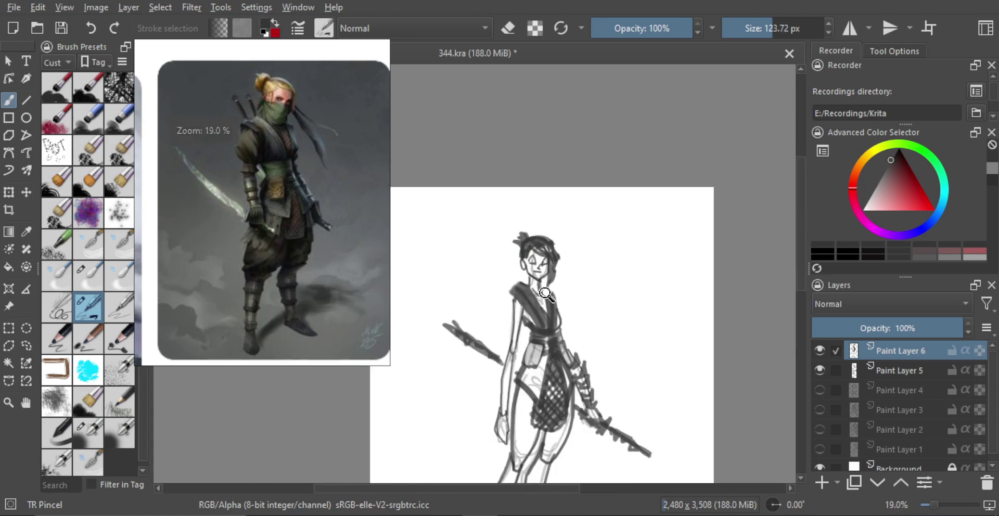
key("m")
left_click_drag(516, 311, 527, 290)
left_click_drag(533, 286, 526, 353)
key("m")
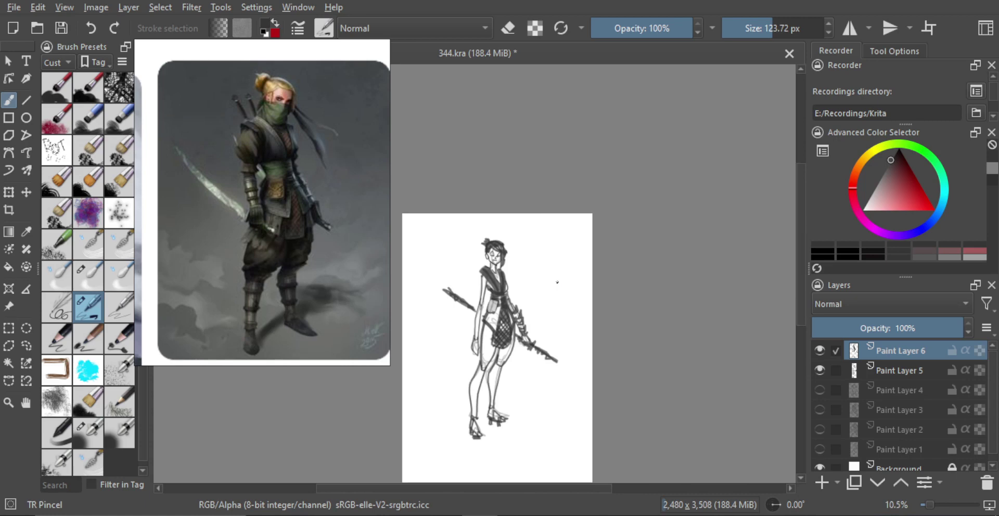
scroll(527, 270, "up", 4)
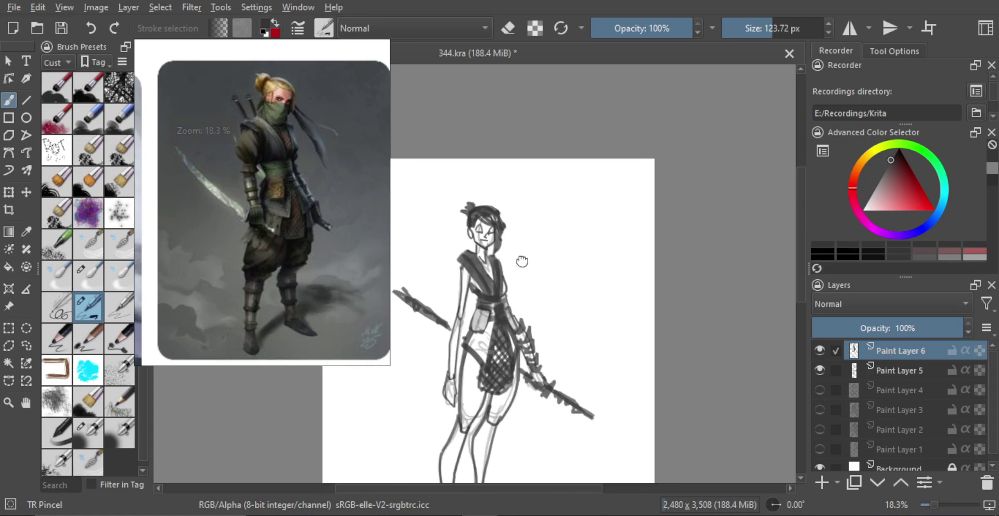
Merge Paint Layer 6 down into Paint Layer 5 and fade the rough facial features with an eraser of about 199 px.
left_click_drag(542, 236, 598, 276)
left_click_drag(553, 209, 579, 252)
key("e")
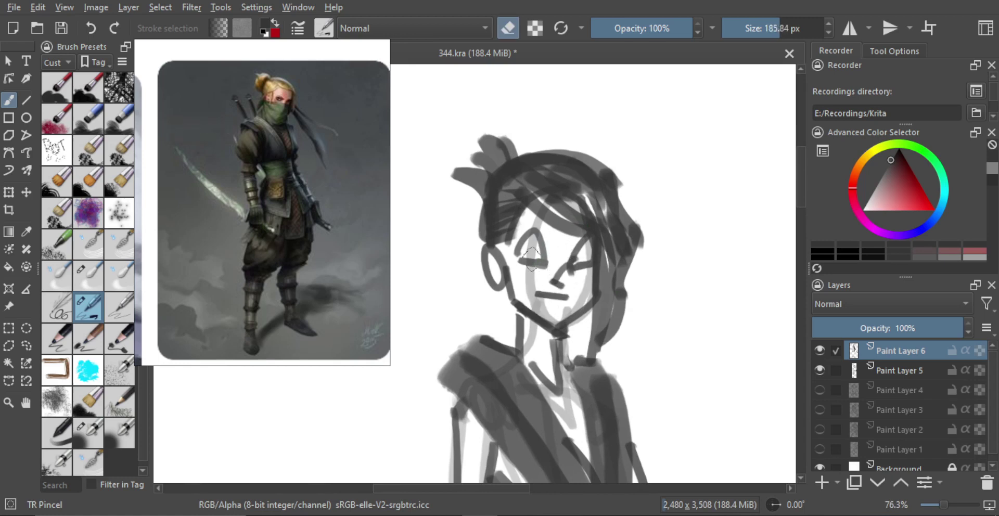
mouse_move(543, 288)
left_mouse_down()
mouse_move(543, 249)
mouse_move(546, 291)
mouse_move(529, 248)
mouse_move(553, 302)
mouse_move(580, 258)
mouse_move(554, 234)
mouse_move(531, 276)
mouse_move(564, 315)
mouse_move(577, 273)
mouse_move(567, 247)
mouse_move(575, 312)
mouse_move(552, 321)
mouse_move(573, 322)
mouse_move(523, 304)
left_mouse_up()
key("ctrl+z")
key("ctrl+e")
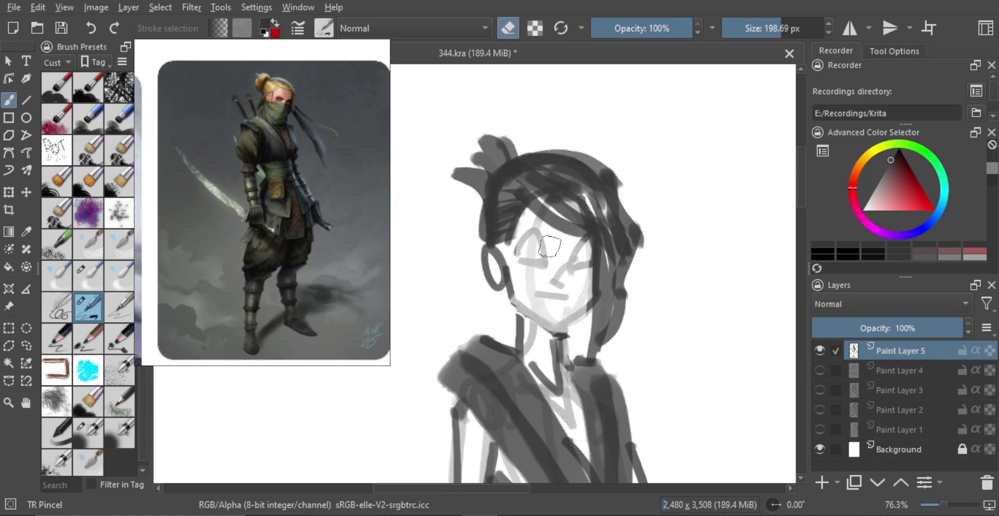
mouse_move(535, 267)
left_mouse_down()
mouse_move(547, 318)
mouse_move(536, 287)
mouse_move(559, 281)
mouse_move(560, 244)
mouse_move(577, 257)
mouse_move(585, 287)
mouse_move(568, 292)
mouse_move(535, 338)
left_mouse_up()
key("e")
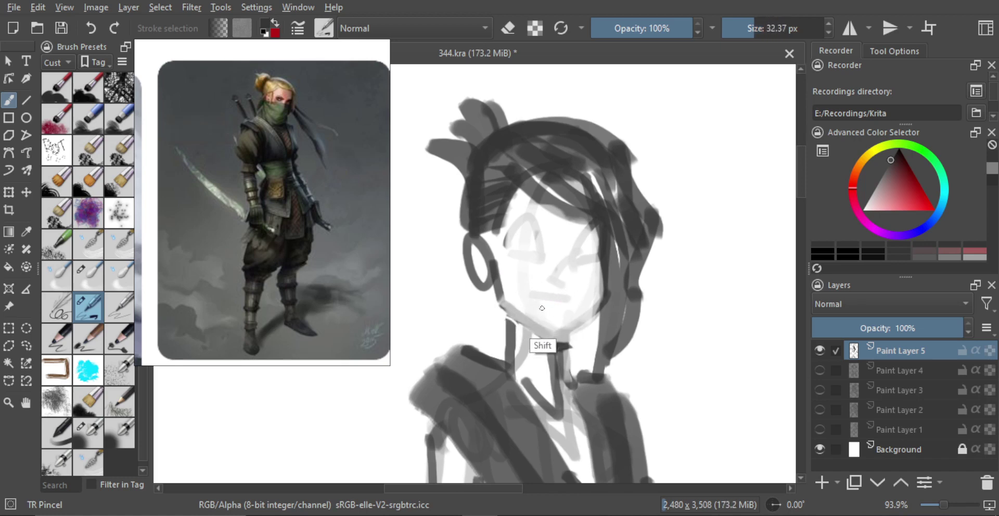
Redraw the jaw and chin outline with a thinner brush, undoing unsatisfactory strokes.
mouse_move(501, 303)
left_mouse_down()
mouse_move(558, 339)
mouse_move(603, 303)
left_mouse_up()
key("ctrl+z")
key("ctrl+z")
mouse_move(564, 335)
left_mouse_down()
mouse_move(604, 301)
mouse_move(580, 296)
left_mouse_up()
Draw and thicken the arched upper eyelids of both eyes with a brush of about 27 px, undoing unsatisfactory strokes.
left_click_drag(531, 264, 550, 256)
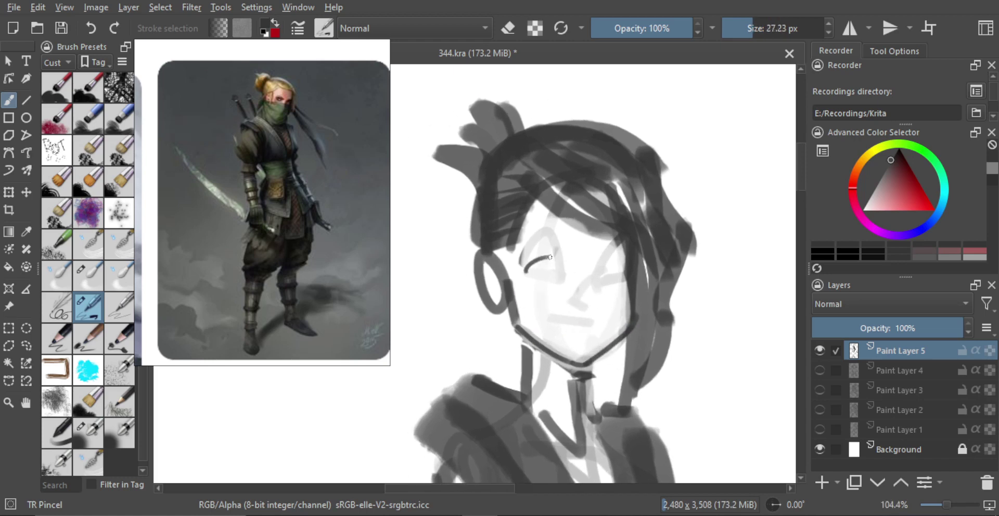
key("ctrl+z")
key("ctrl+shift+z")
key("ctrl+z")
key("ctrl+shift+z")
key("ctrl+z")
key("ctrl+z")
mouse_move(528, 271)
left_mouse_down()
mouse_move(557, 266)
mouse_move(557, 282)
mouse_move(622, 268)
left_mouse_up()
key("ctrl+z")
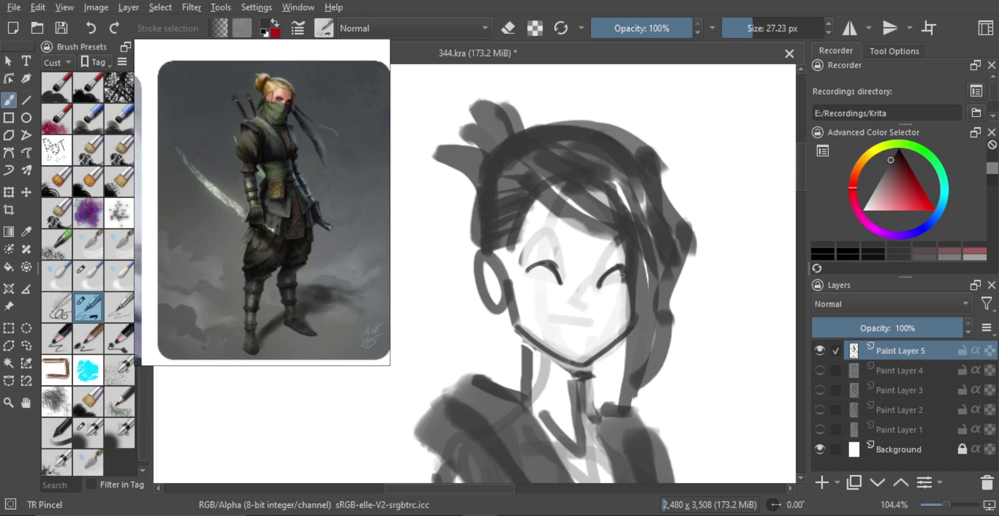
left_click_drag(531, 269, 528, 270)
left_click_drag(550, 315, 553, 315)
left_click_drag(528, 276, 533, 281)
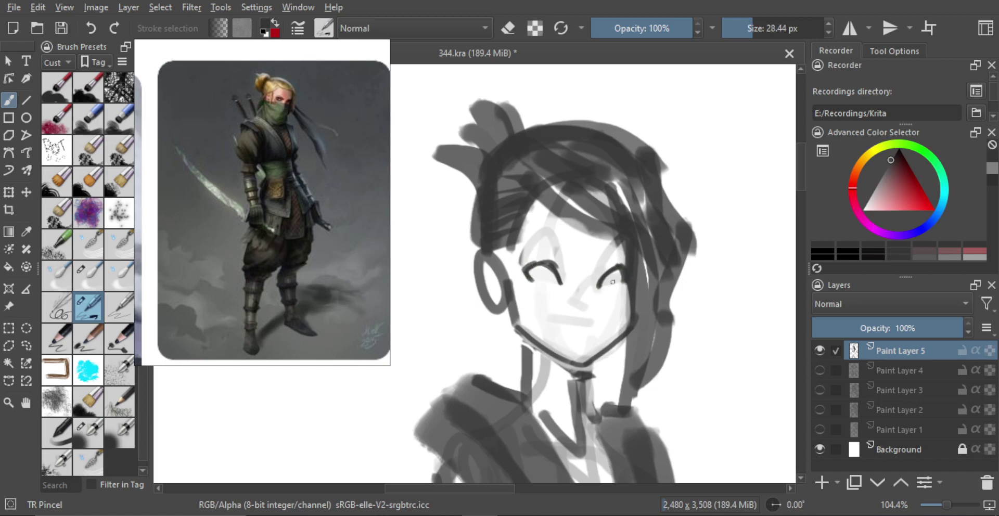
Draw round irises in both eyes with a brush of about 33 px and check the face in the mirrored view.
key("bracketright")
key("bracketright")
key("bracketright")
left_click_drag(541, 270, 536, 278)
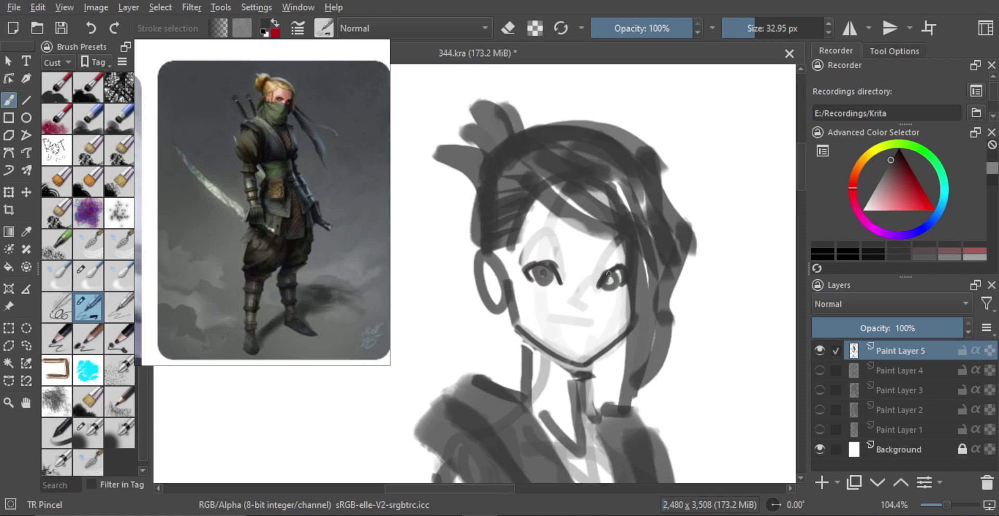
left_click_drag(609, 272, 609, 280)
key("m")
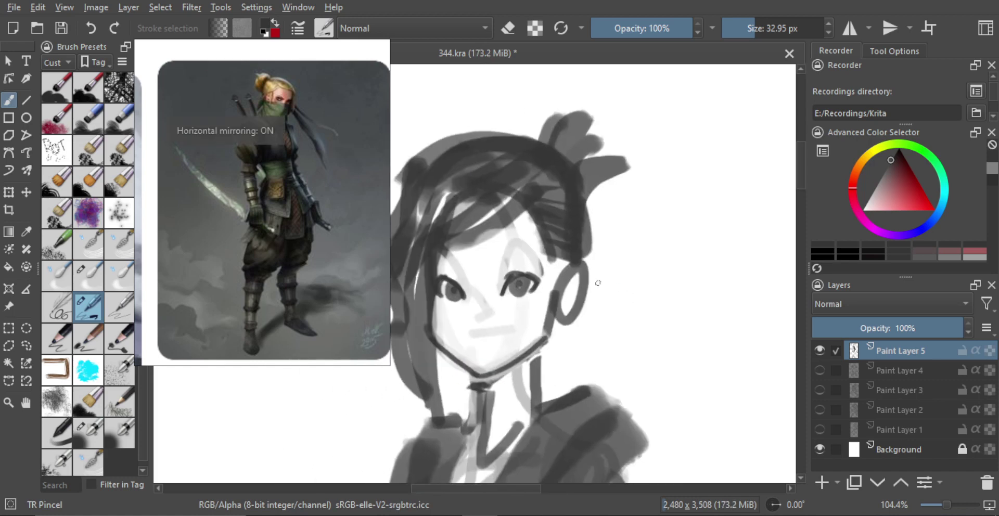
key("m")
Draw the underside of the nose with a brush of about 20 px and both eyebrows at about 26 px.
key("bracketleft")
key("bracketleft")
key("bracketleft")
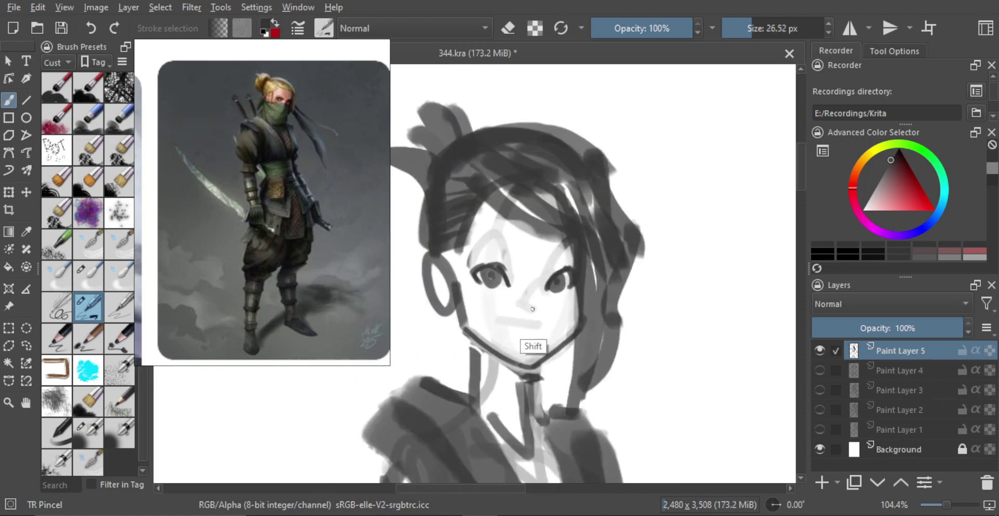
left_click_drag(534, 312, 544, 303)
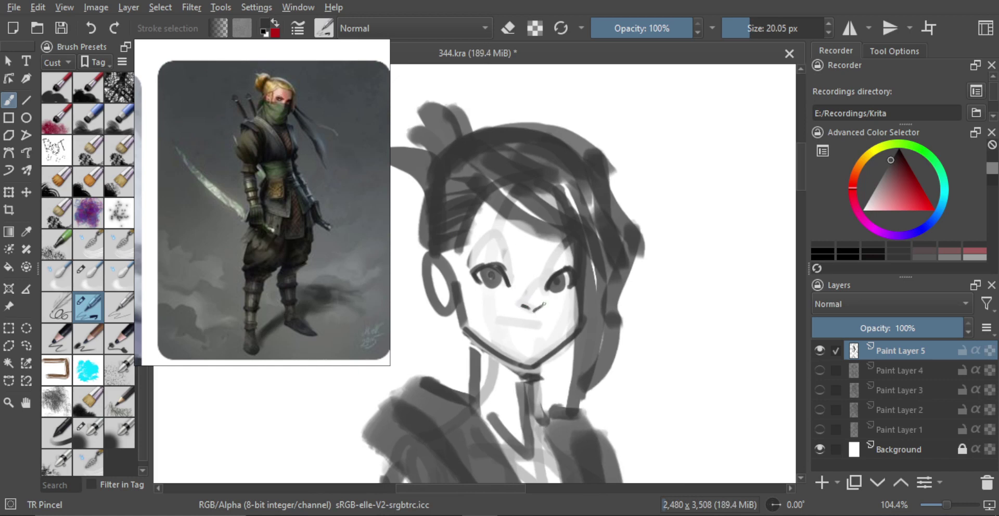
key("bracketright")
key("bracketright")
mouse_move(466, 257)
left_mouse_down()
mouse_move(489, 240)
mouse_move(504, 252)
mouse_move(571, 254)
left_mouse_up()
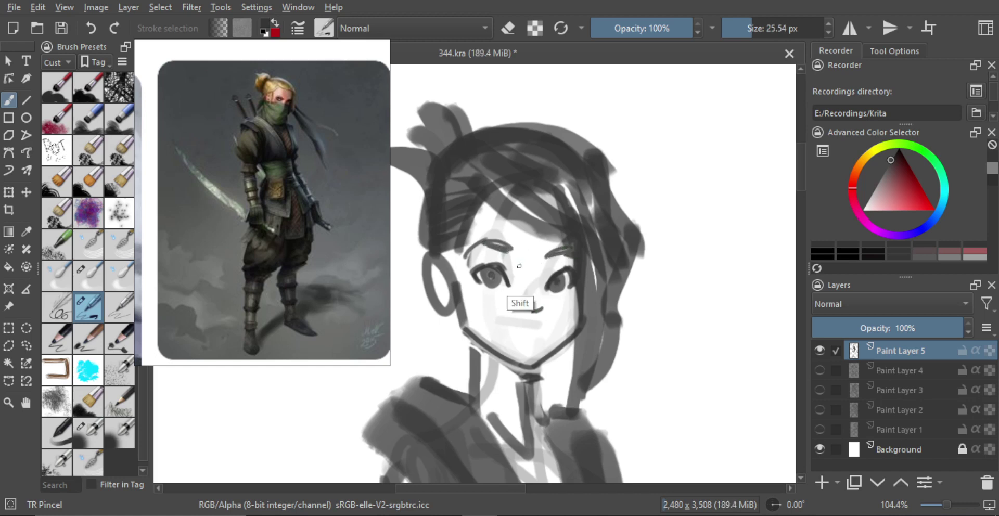
Draw a smiling mouth and a small chin mark with a brush of about 22 px, undoing unsatisfactory strokes.
key("bracketleft")
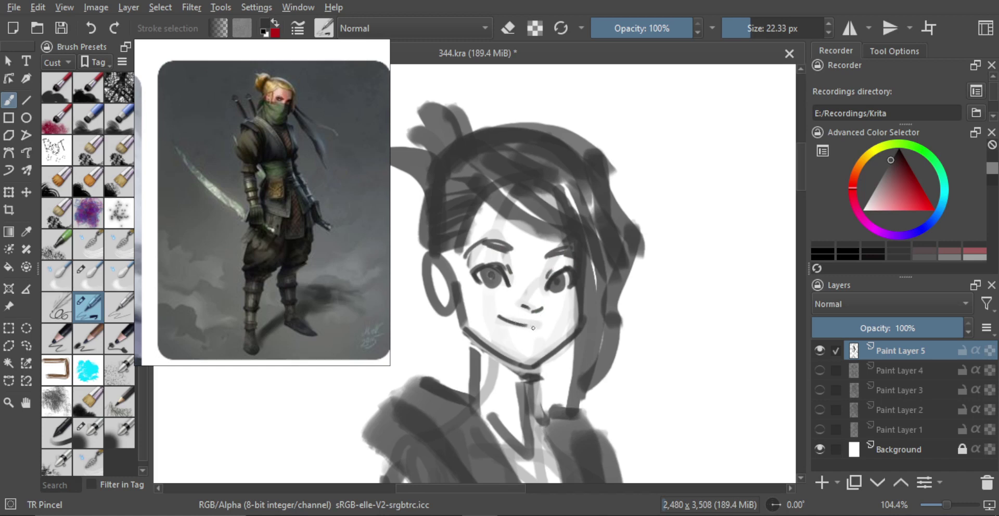
mouse_move(497, 316)
left_mouse_down()
mouse_move(541, 327)
mouse_move(508, 320)
left_mouse_up()
key("ctrl+z")
key("ctrl+z")
key("ctrl+z")
key("ctrl+z")
mouse_move(492, 314)
left_mouse_down()
mouse_move(540, 327)
mouse_move(527, 333)
left_mouse_up()
key("ctrl+z")
scroll(528, 346, "down", 7)
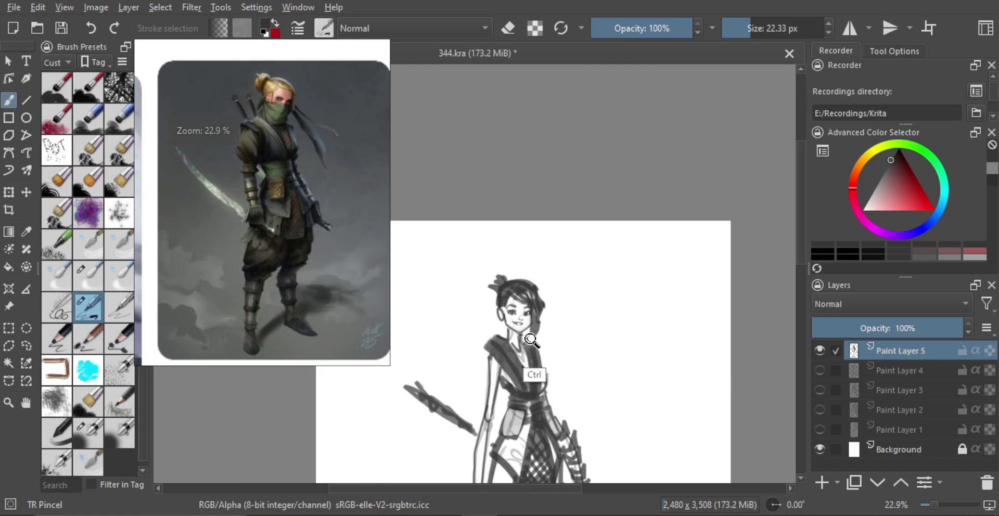
Erase small highlights into both irises with an eraser of about 18 px and check the face in the mirrored view.
scroll(531, 341, "up", 7)
left_click_drag(508, 276, 542, 281)
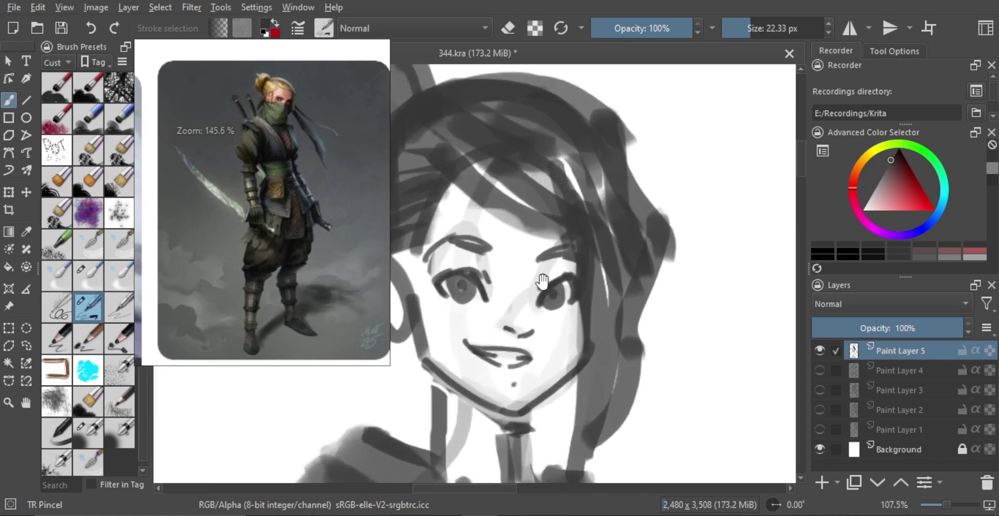
scroll(519, 310, "up", 4)
key("[")
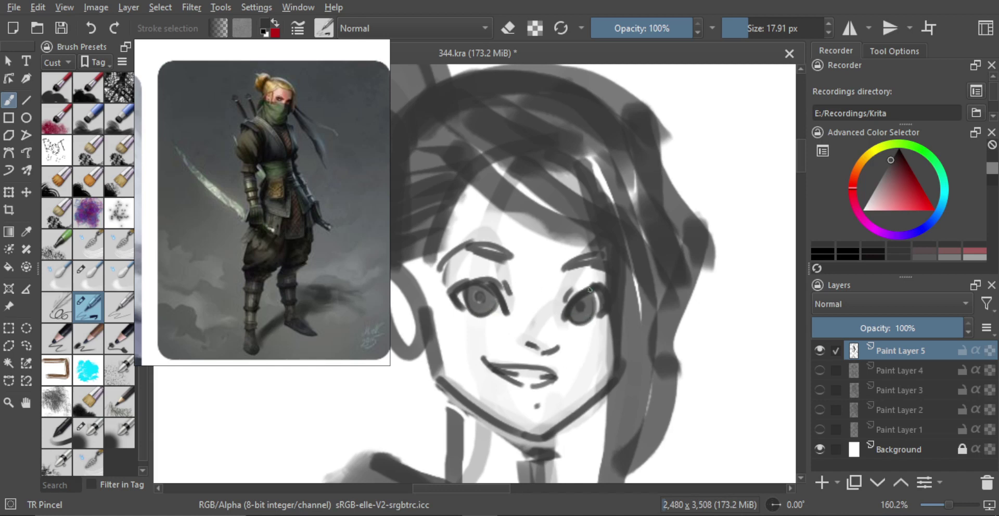
key("e")
left_click(474, 297)
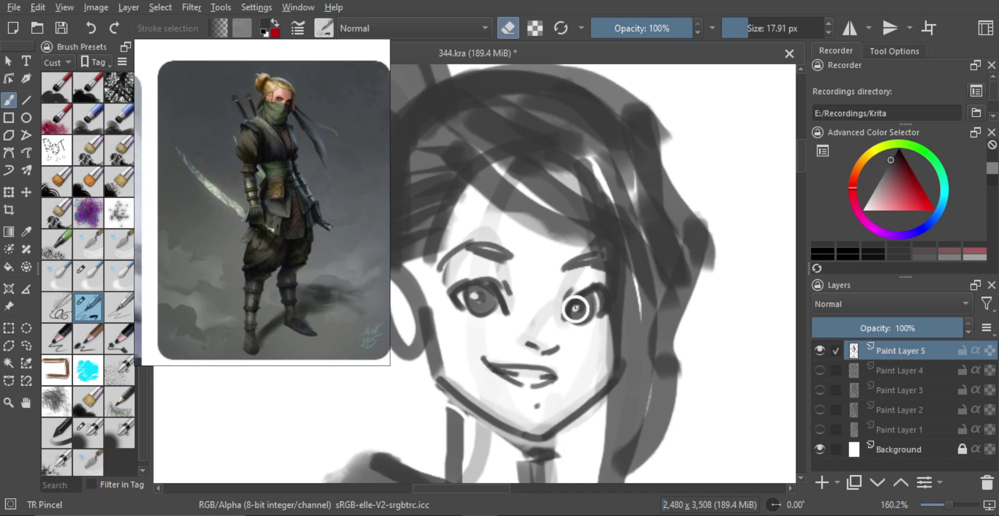
scroll(576, 307, "down", 3)
key("m")
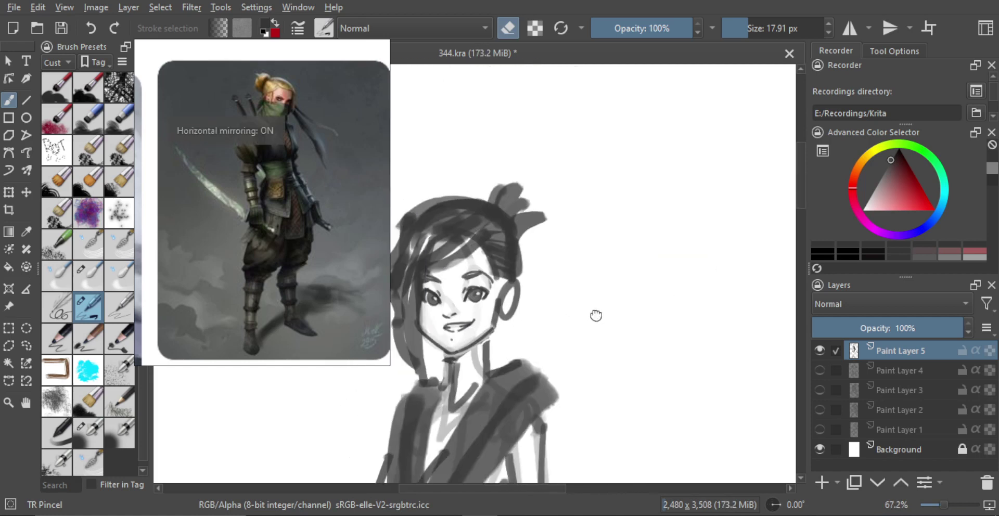
Refine the near cheek line beside the ear, alternating between brush and eraser at about 18 px.
mouse_move(473, 308)
left_mouse_down()
mouse_move(503, 302)
mouse_move(526, 314)
mouse_move(527, 299)
mouse_move(477, 269)
left_mouse_up()
key("e")
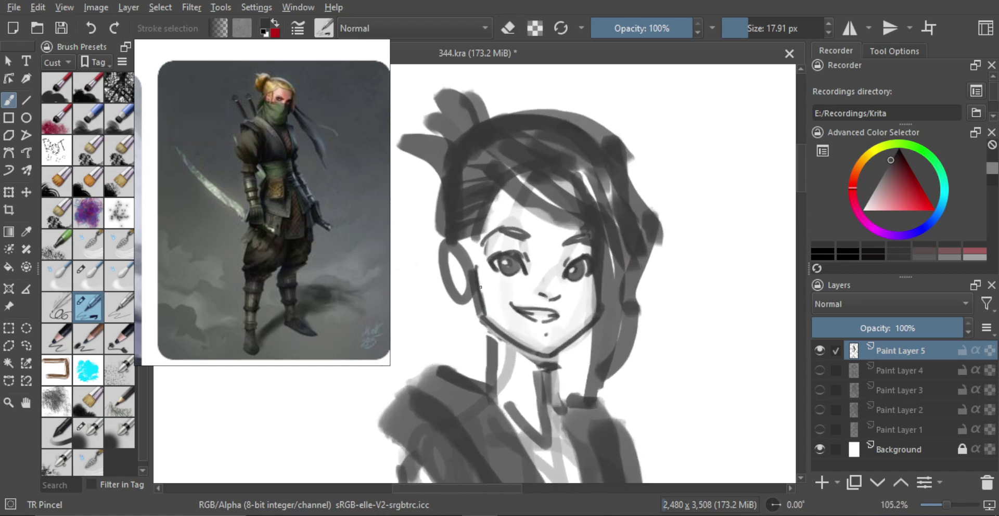
key("e")
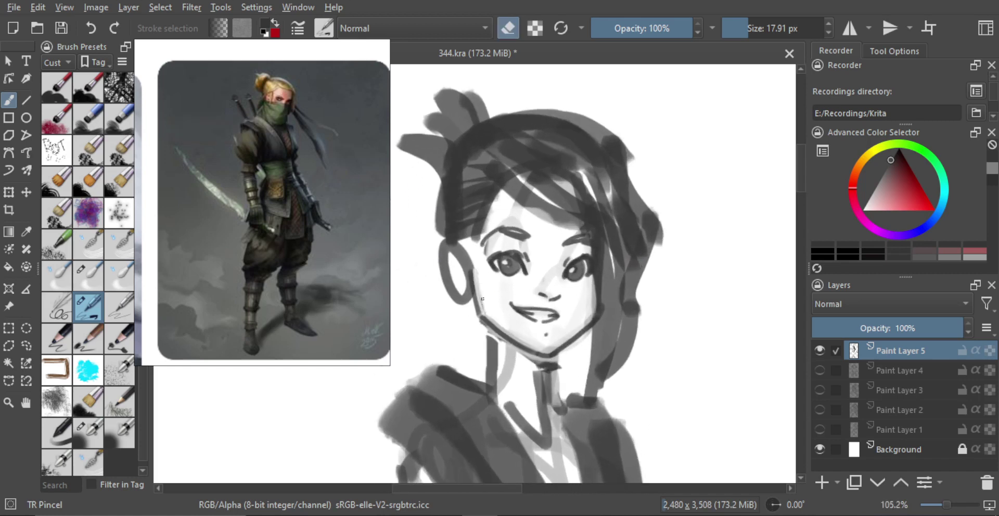
key("e")
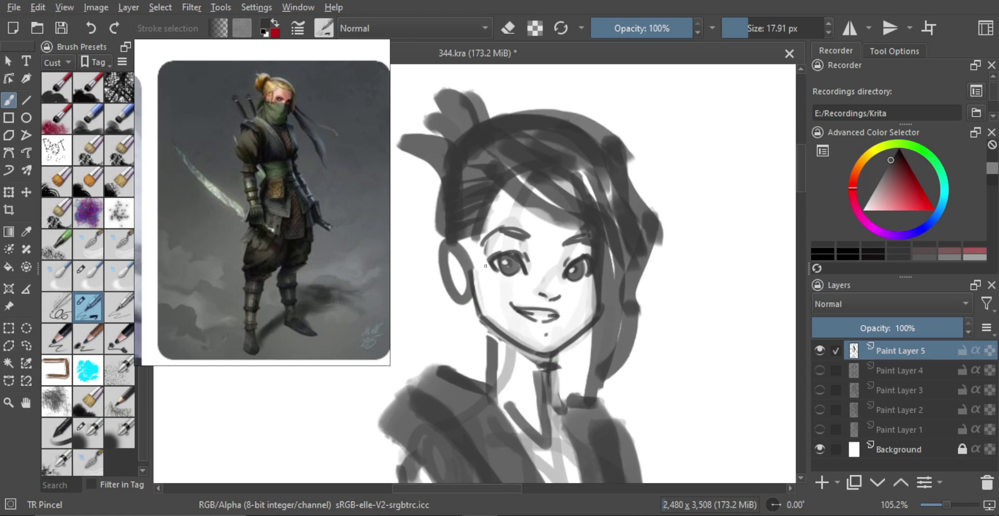
Darken the near ear's outline and draw a thin lock hanging below it with a brush of about 22 px.
key("bracketright")
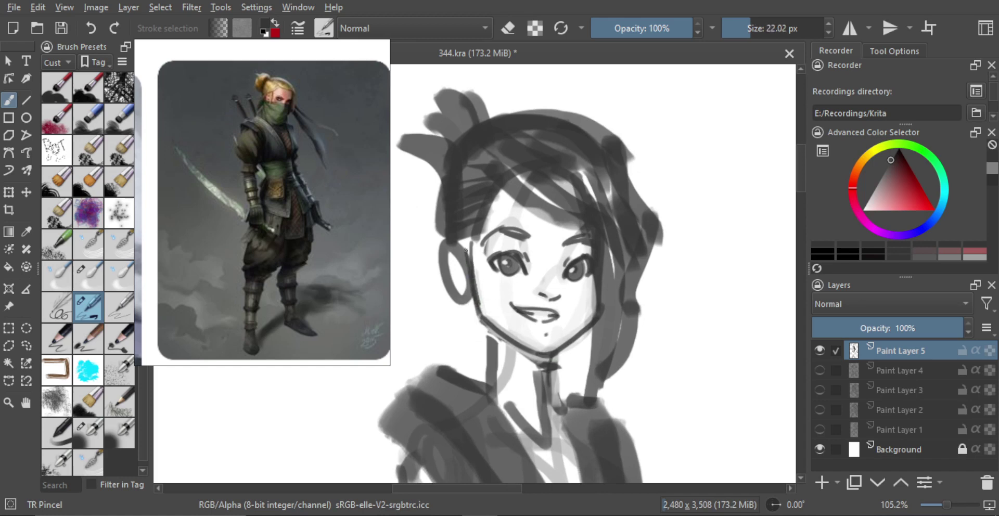
left_click_drag(439, 269, 460, 300)
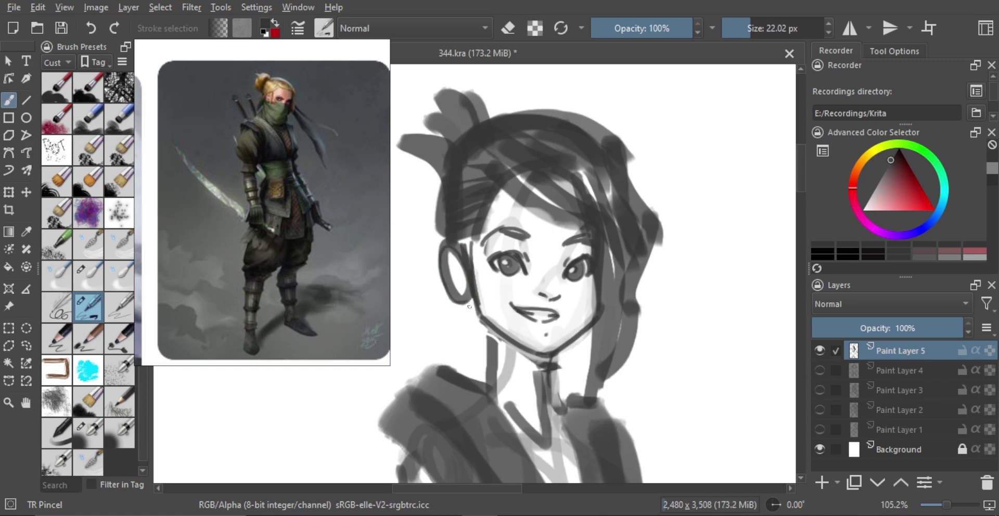
mouse_move(462, 297)
left_mouse_down()
mouse_move(503, 301)
mouse_move(510, 403)
left_mouse_up()
left_click_drag(514, 318, 528, 247)
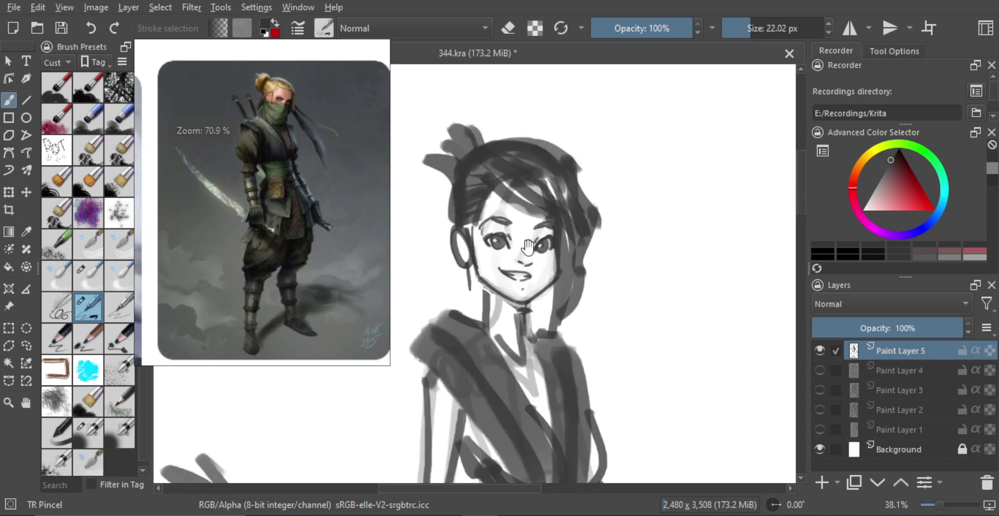
Erase the thick old neck lines under the jaw with an eraser of about 66 px.
scroll(528, 247, "up", 1)
key("e")
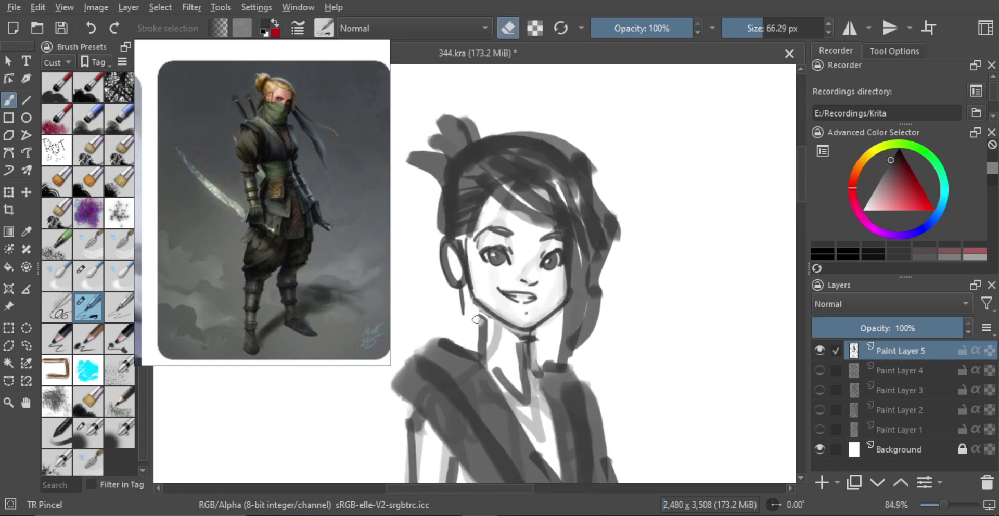
mouse_move(477, 319)
left_mouse_down()
mouse_move(539, 341)
mouse_move(481, 338)
mouse_move(531, 345)
mouse_move(476, 356)
left_mouse_up()
key("e")
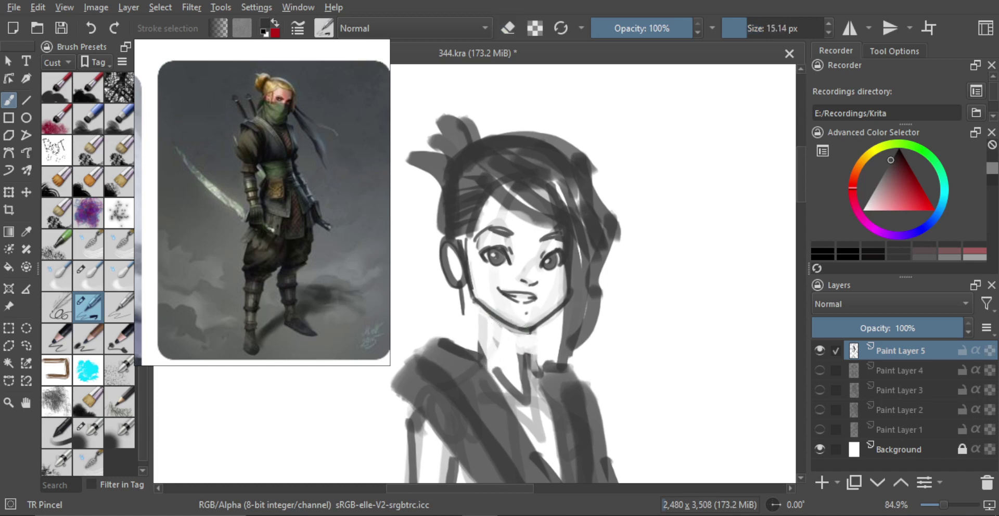
Redraw both sides of the neck with thin lines, undoing unsatisfactory strokes and checking them from a distance.
key("ctrl+z")
left_click_drag(475, 299, 476, 338)
key("ctrl+z")
left_click_drag(474, 299, 484, 351)
key("ctrl+z")
key("ctrl+z")
left_click_drag(478, 306, 483, 349)
left_click_drag(504, 346, 506, 345)
mouse_move(524, 333)
left_mouse_down()
mouse_move(523, 368)
mouse_move(535, 370)
left_mouse_up()
key("ctrl+z")
key("ctrl+z")
key("ctrl+z")
key("ctrl+z")
left_click_drag(532, 331, 539, 382)
scroll(521, 353, "down", 4)
scroll(531, 369, "up", 3)
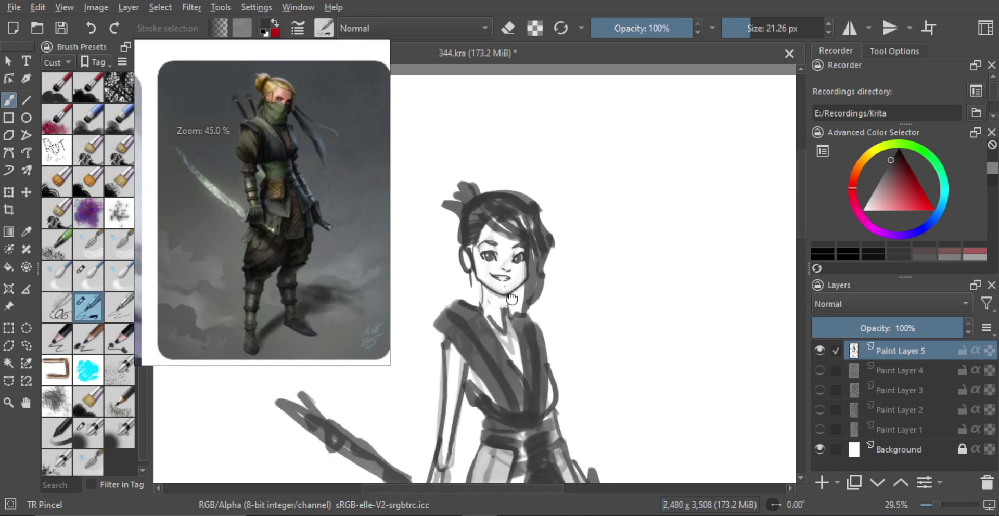
Shade the neck under the chin with a brush of about 61 px and darken the nose's underside at about 36 px.
left_click_drag(475, 351, 498, 348, "shift")
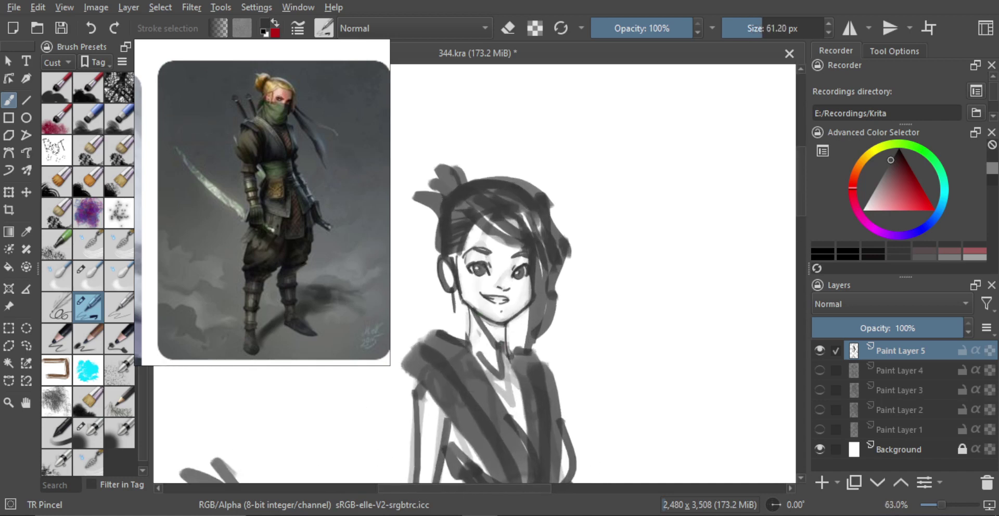
left_click_drag(476, 317, 502, 328)
scroll(501, 343, "up", 4)
mouse_move(524, 284)
left_mouse_down()
mouse_move(515, 284)
mouse_move(516, 300)
mouse_move(527, 295)
mouse_move(526, 279)
left_mouse_up()
left_click_drag(526, 278, 554, 287)
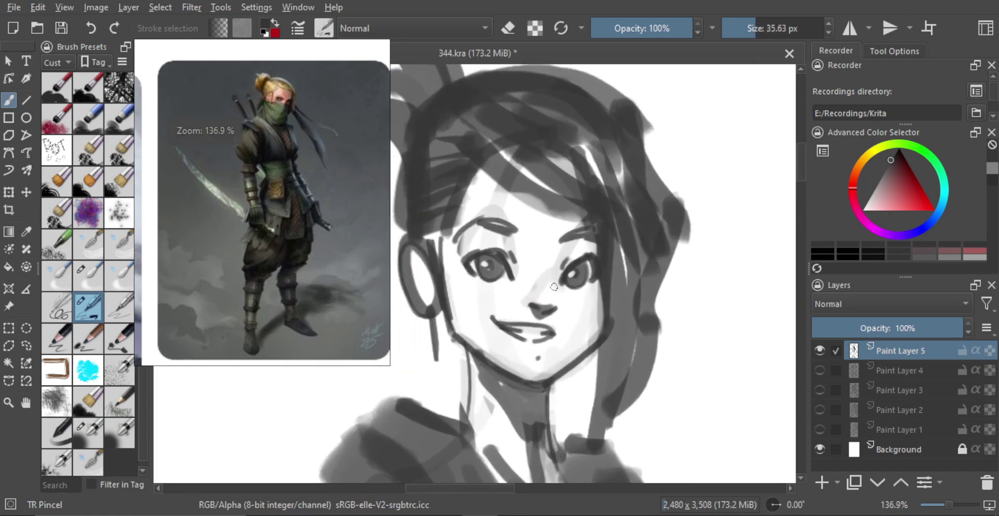
Paint a small patch on the near cheek with a brush of about 39 px and cut into it with a 13 px eraser.
mouse_move(460, 284)
left_mouse_down()
mouse_move(463, 272)
mouse_move(465, 296)
left_mouse_up()
left_click_drag(569, 315, 561, 314)
left_click_drag(599, 284, 606, 310)
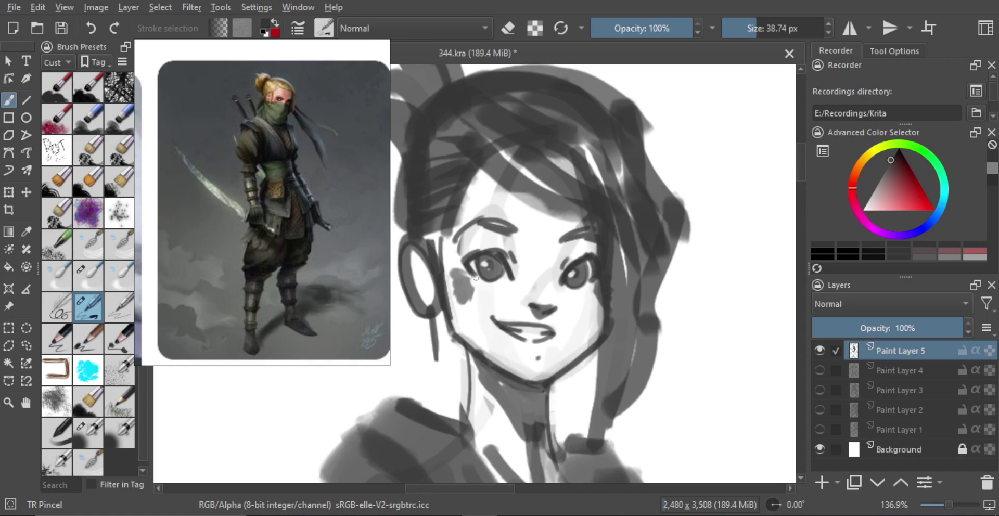
key("e")
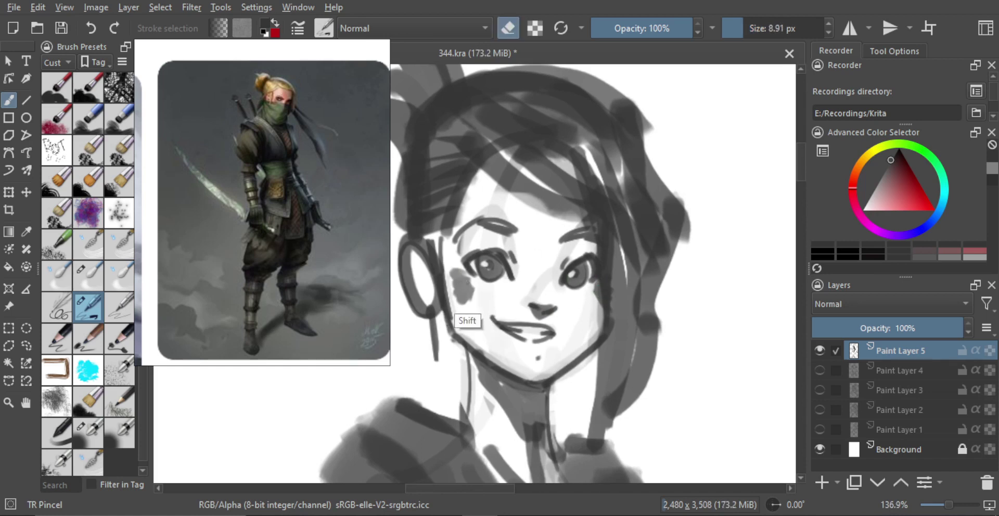
left_click_drag(463, 283, 467, 287, "shift")
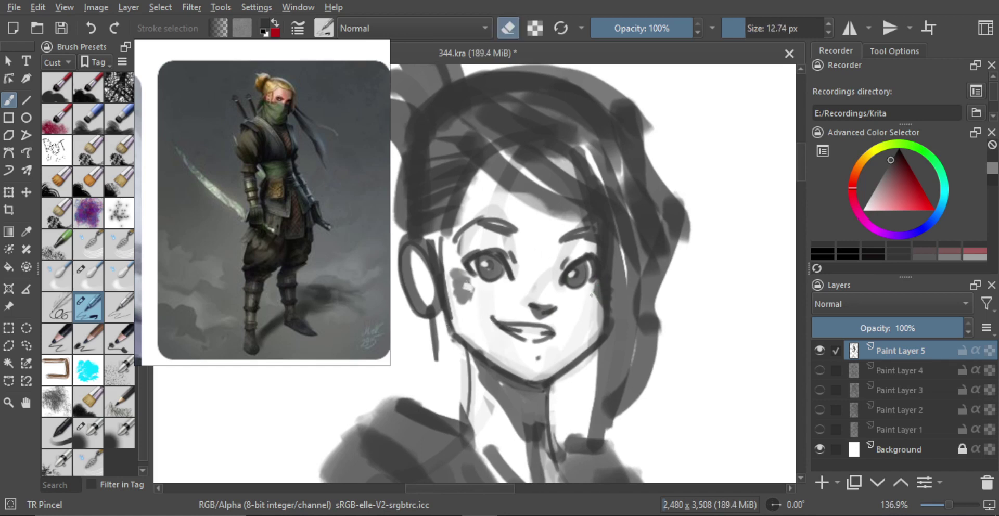
Darken the lips with a brush of about 21 px and check the whole figure.
mouse_move(576, 291)
left_mouse_down("ctrl")
mouse_move(557, 337)
mouse_move(514, 306)
mouse_move(541, 306)
mouse_move(511, 325)
left_mouse_up("ctrl")
key("e")
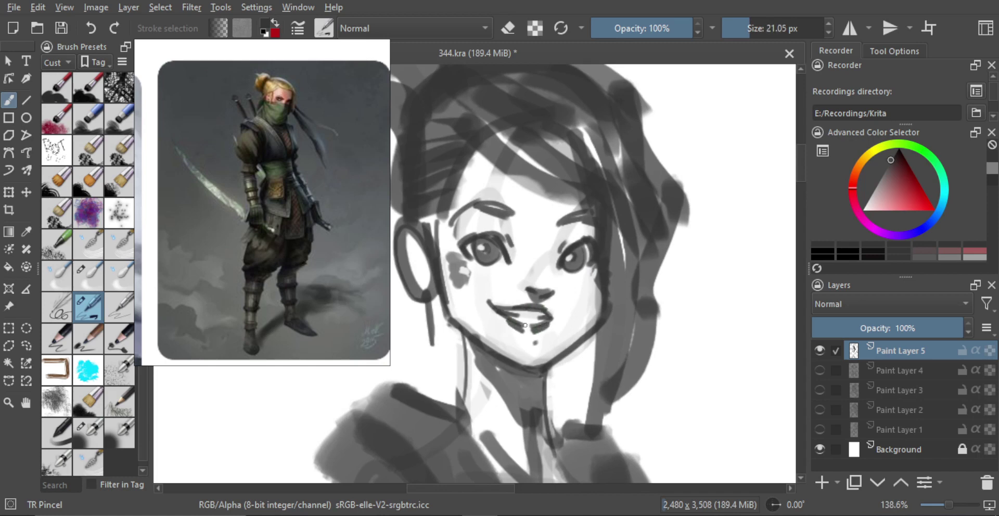
left_click_drag(532, 324, 536, 407, "ctrl")
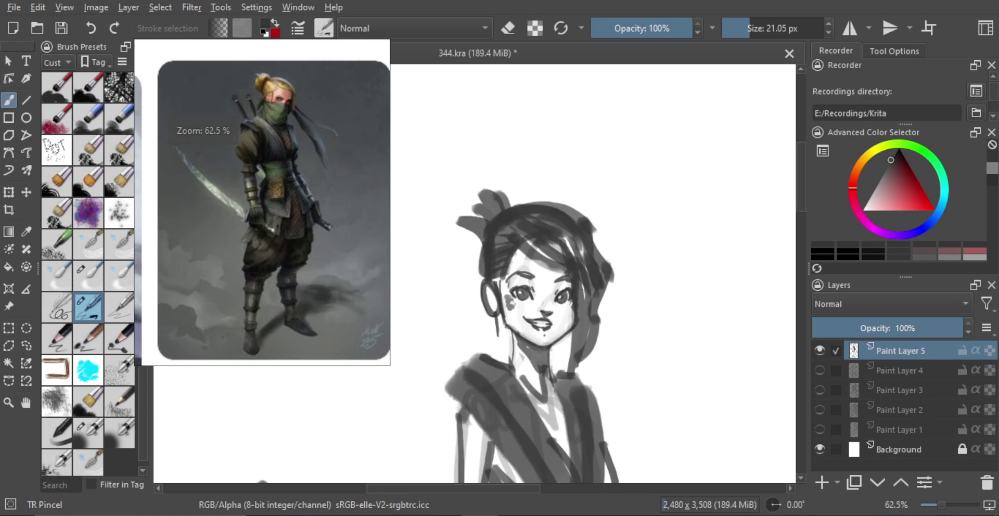
left_click_drag(544, 235, 553, 302, "ctrl")
scroll(552, 301, "down", 3)
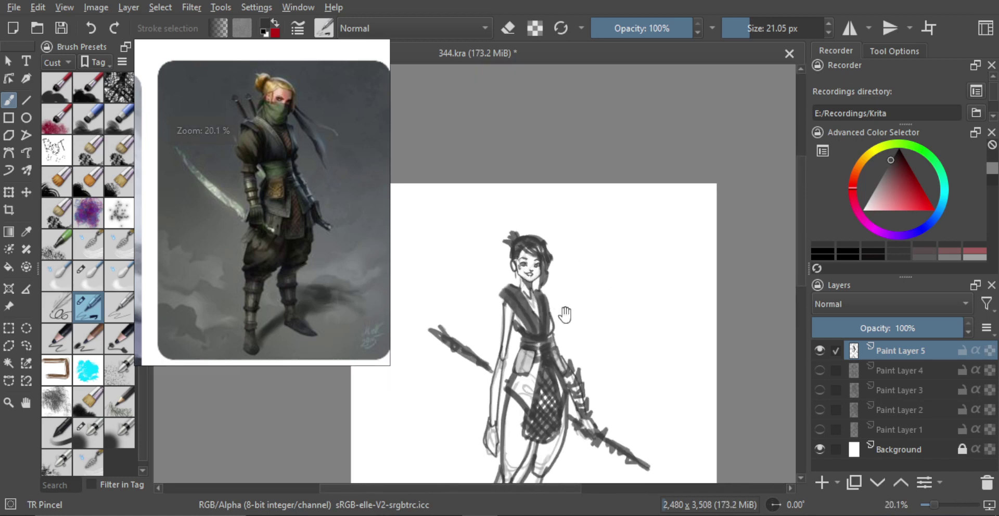
scroll(566, 339, "up", 2)
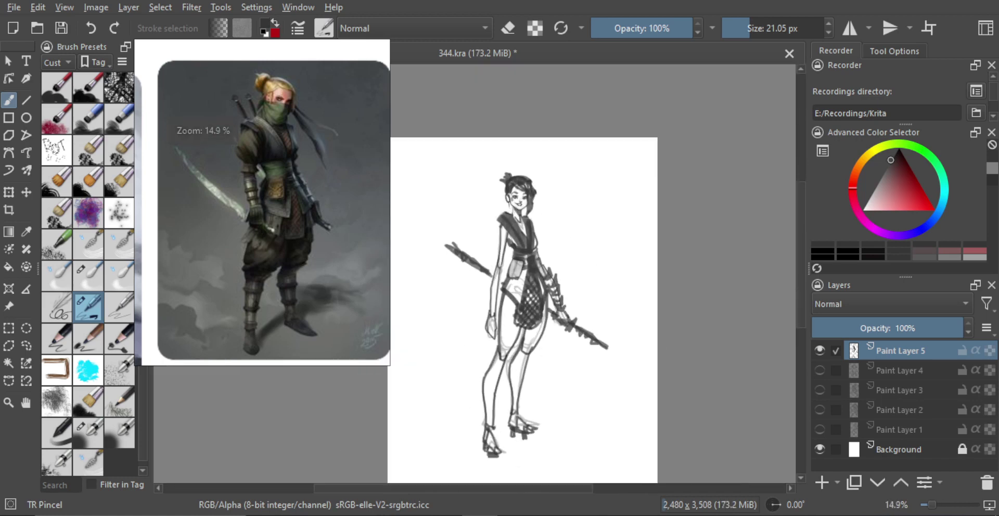